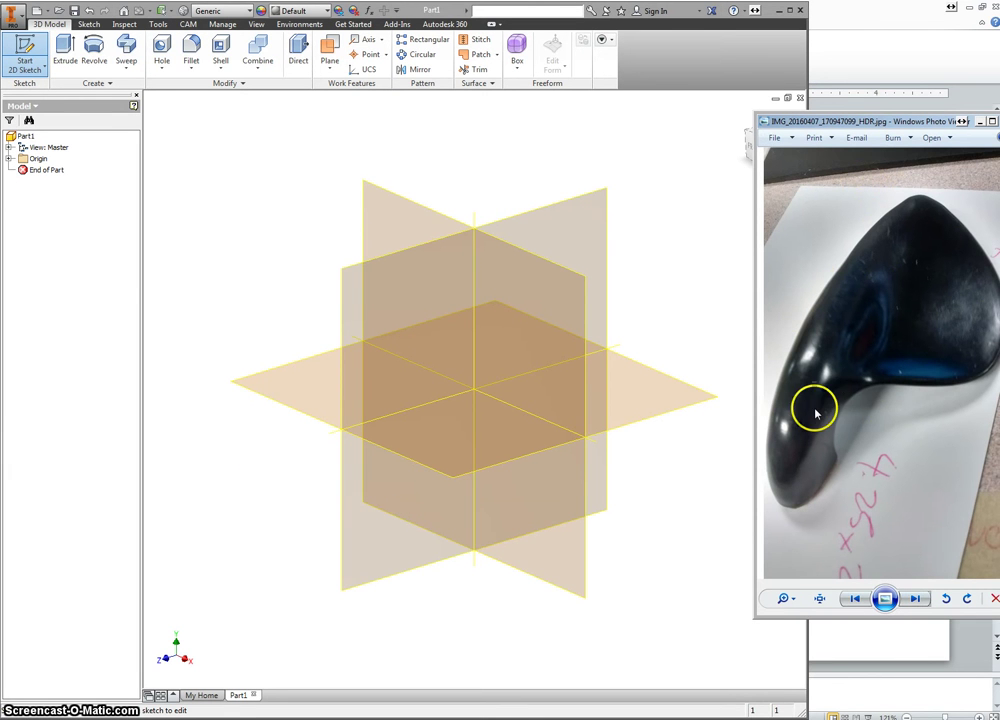
- Start a 2D sketch on the horizontal origin plane and draw a rectangle about 0.69 by 0.95 in with one corner at the origin
{"action": "left_click", "coordinate": [480, 424]}
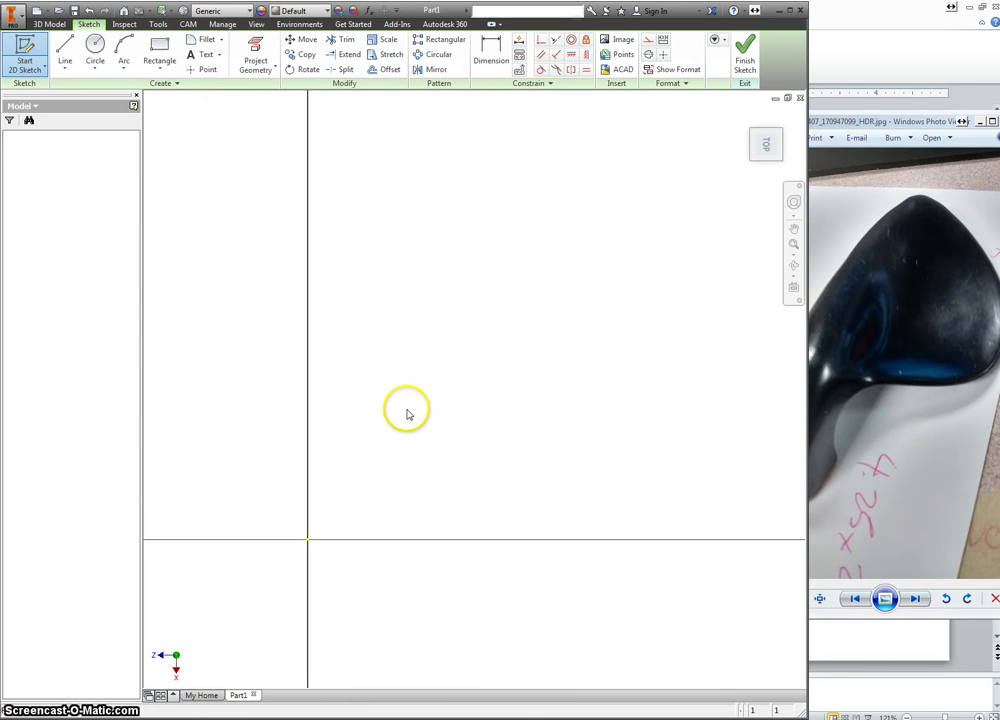
{"action": "right_click", "coordinate": [408, 412]}
{"action": "left_click", "coordinate": [446, 390]}
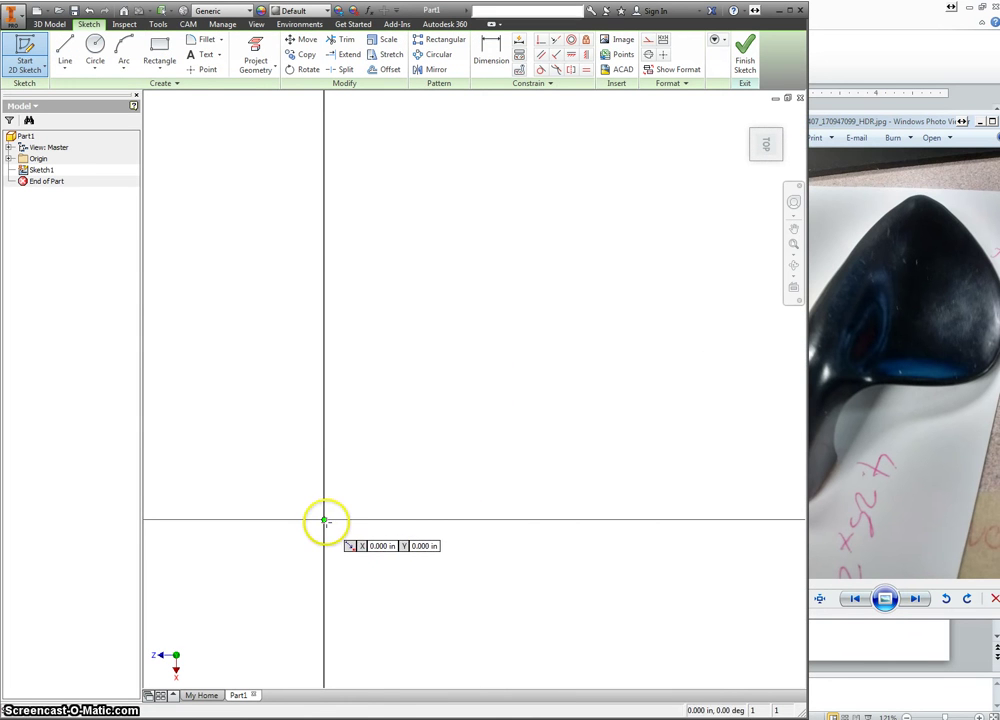
{"action": "left_click", "coordinate": [324, 519]}
{"action": "left_click", "coordinate": [578, 168]}
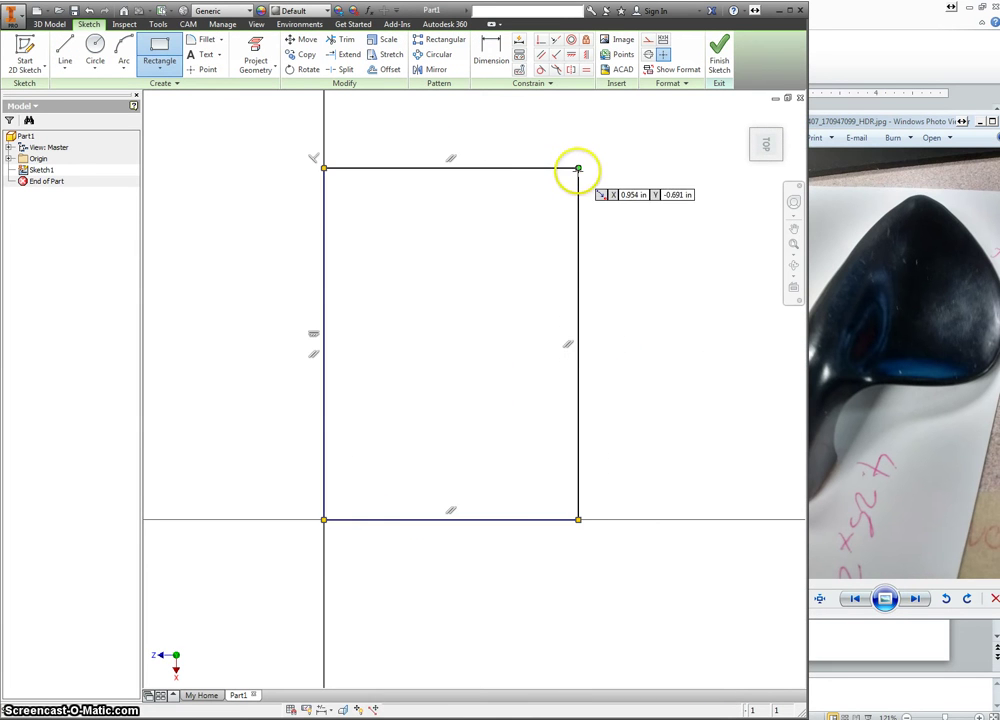
- Dimension the rectangle to 2.25 in wide and 4.25 in high
{"action": "key", "text": "d"}
{"action": "left_click", "coordinate": [490, 168]}
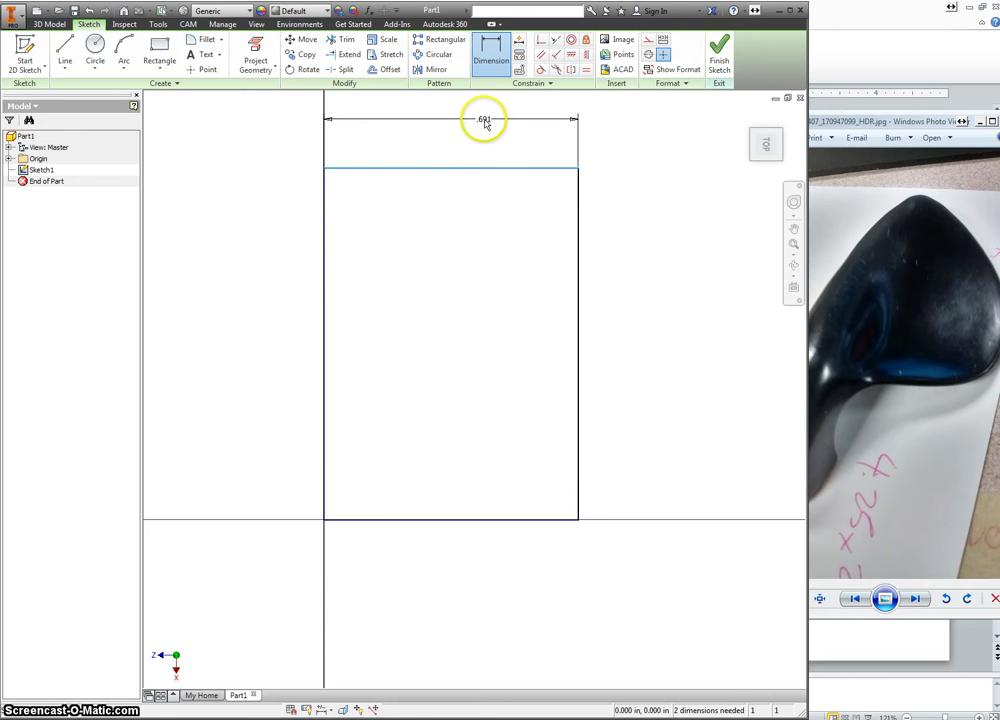
{"action": "left_click", "coordinate": [486, 123]}
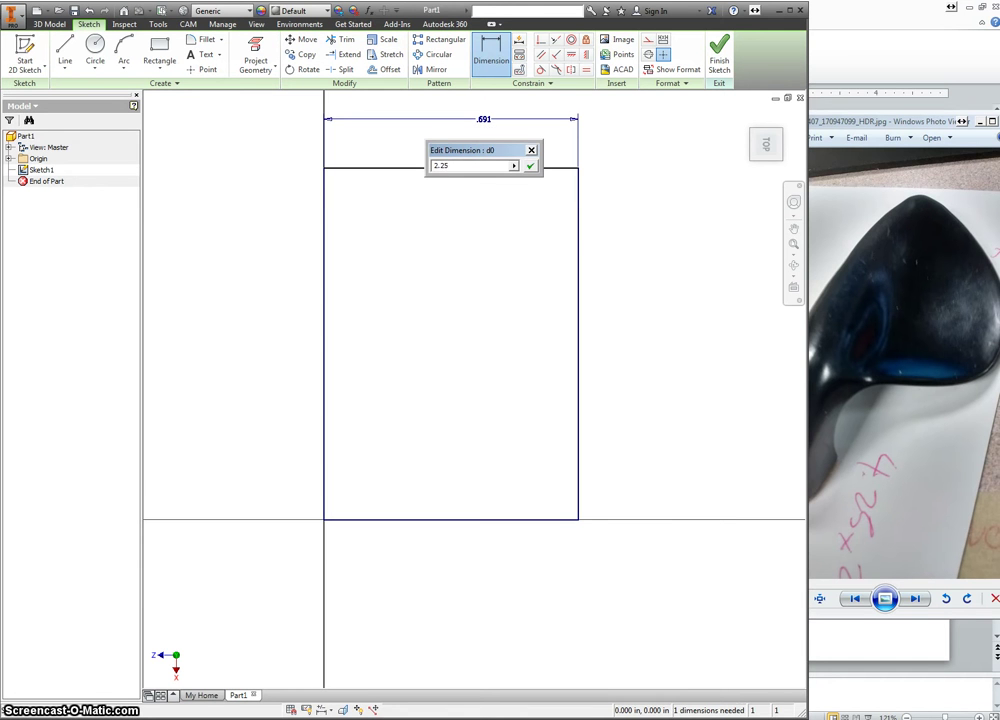
{"action": "left_click", "coordinate": [497, 124]}
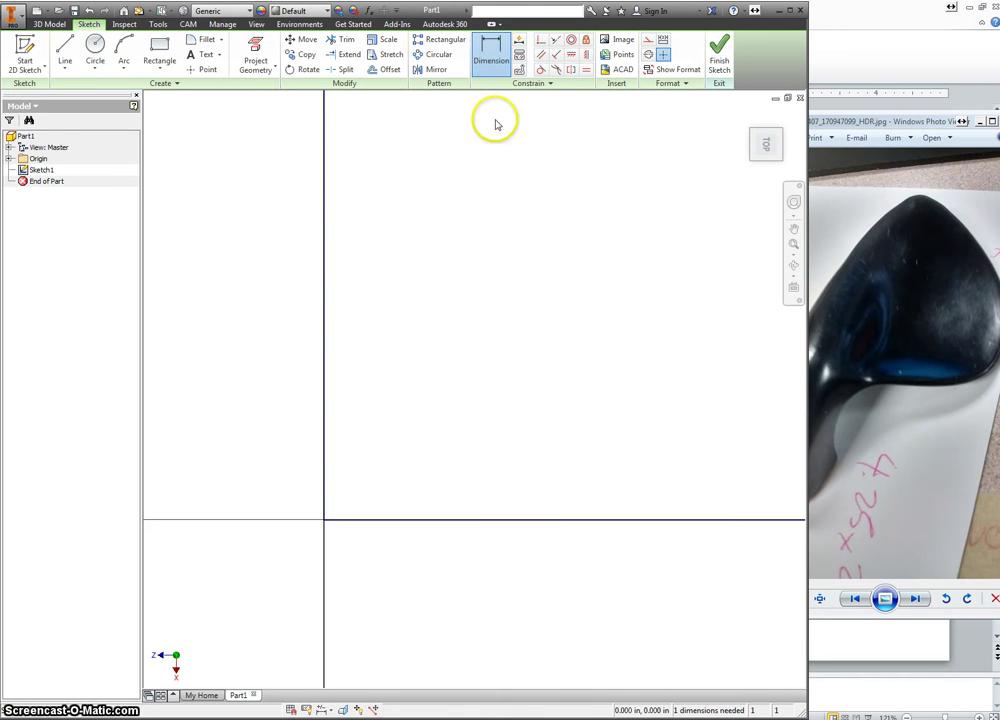
{"action": "left_click", "coordinate": [324, 296]}
{"action": "left_click", "coordinate": [284, 294]}
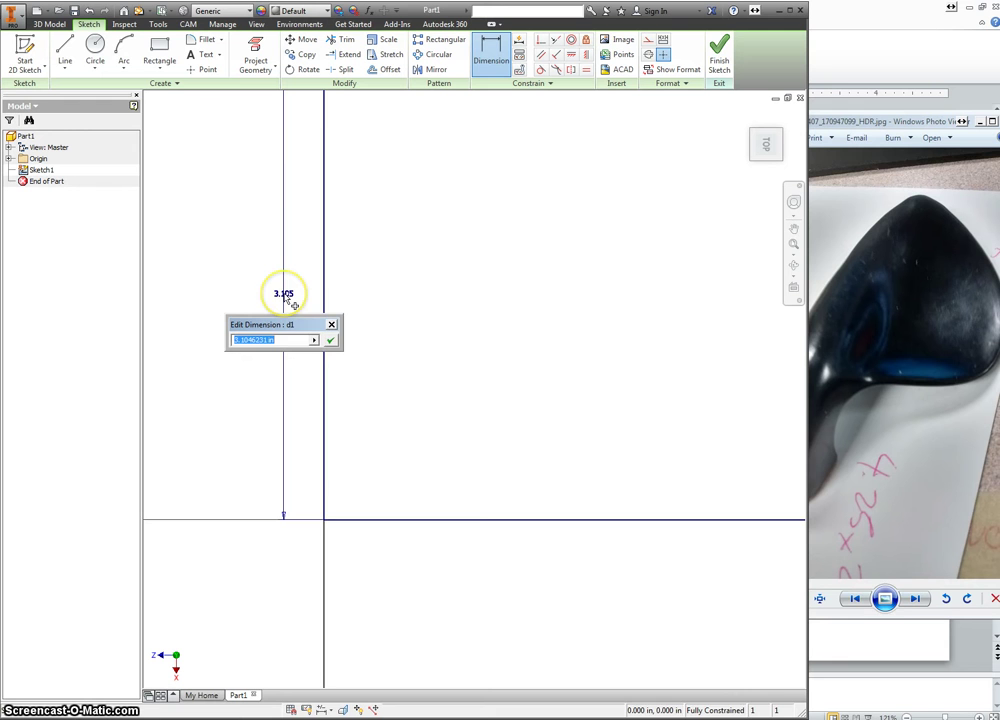
{"action": "type", "text": "4.25"}
{"action": "key", "text": "Return"}
{"action": "scroll", "coordinate": [297, 297], "scroll_direction": "down", "scroll_amount": 5}
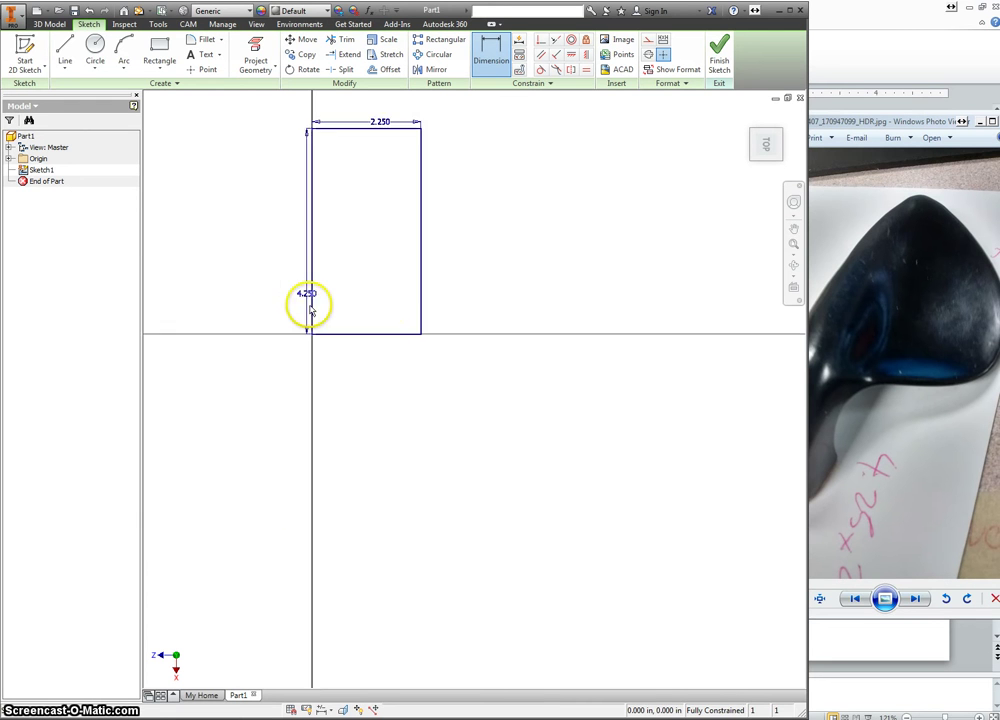
{"action": "scroll", "coordinate": [346, 279], "scroll_direction": "up", "scroll_amount": 3}
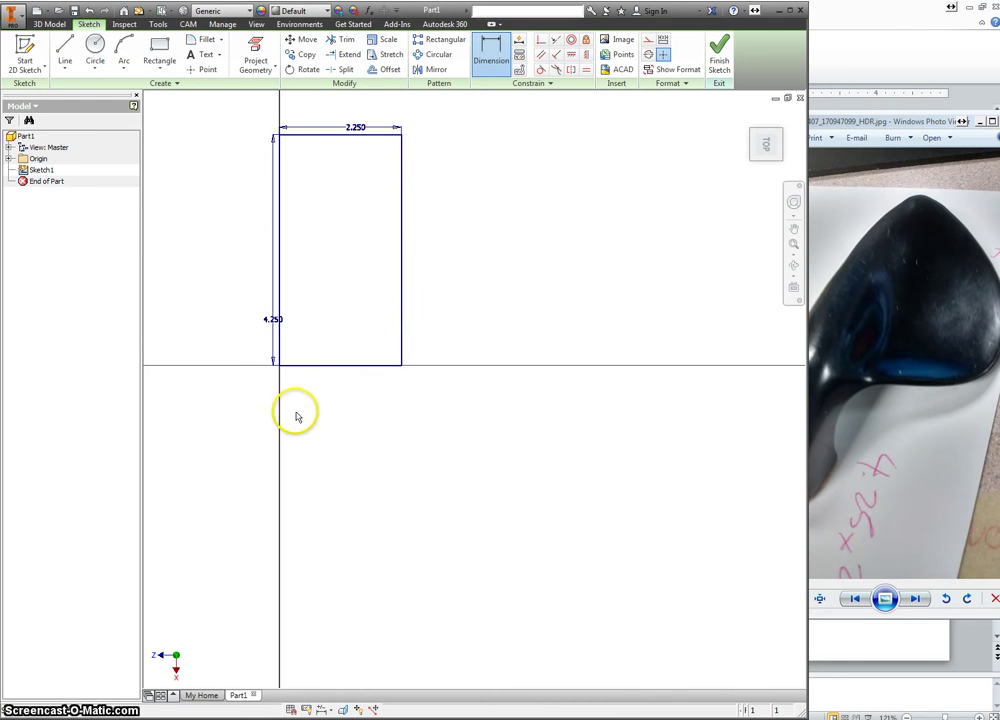
- Convert all four lines of the rectangle to construction geometry
{"action": "key", "text": "Escape"}
{"action": "left_click_drag", "start_coordinate": [442, 113], "coordinate": [252, 379]}
{"action": "right_click", "coordinate": [253, 377]}
{"action": "left_click", "coordinate": [321, 378]}
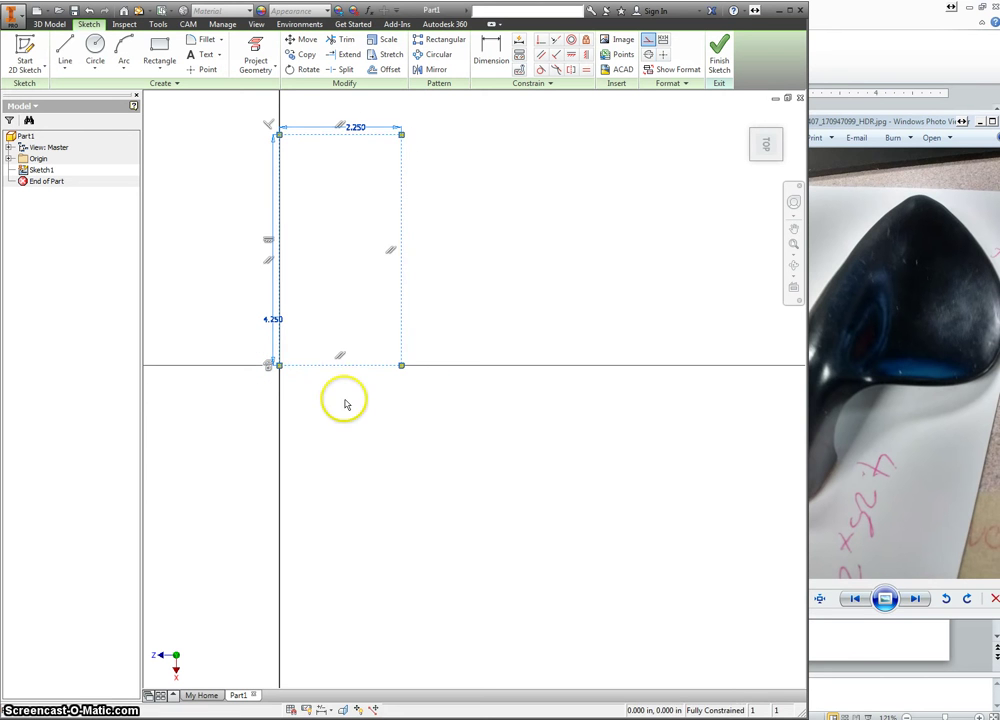
{"action": "left_click", "coordinate": [351, 390]}
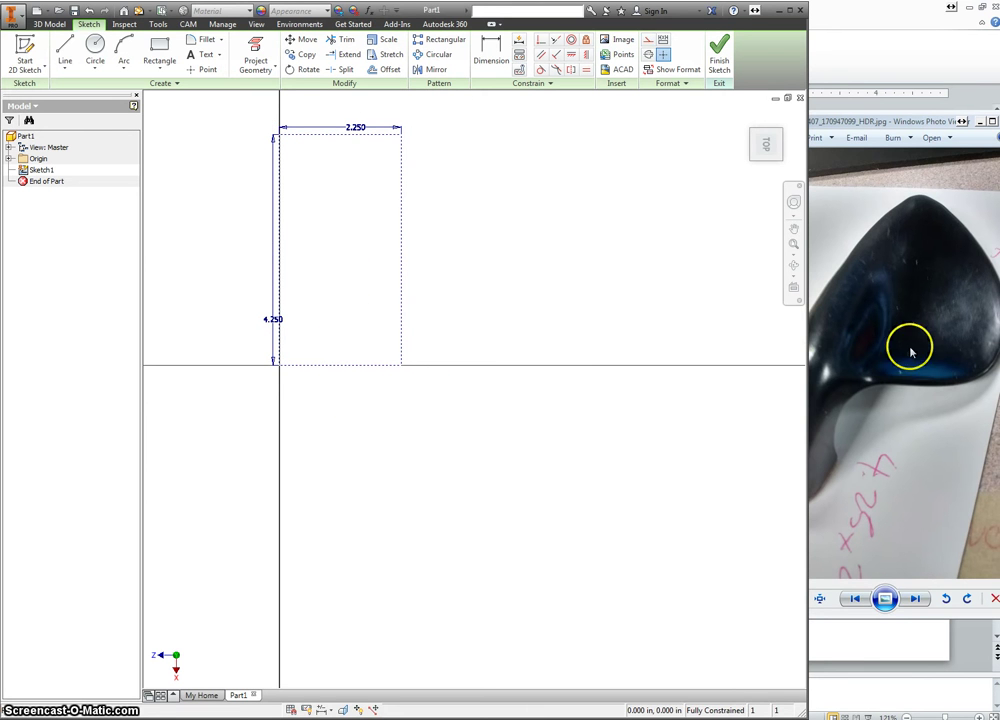
- Check the reference photo of the part and sketch a circle in the lower-left corner of the construction rectangle
{"action": "mouse_move", "coordinate": [958, 121]}
{"action": "left_mouse_down"}
{"action": "mouse_move", "coordinate": [902, 170]}
{"action": "mouse_move", "coordinate": [946, 118]}
{"action": "mouse_move", "coordinate": [959, 123]}
{"action": "left_mouse_up"}
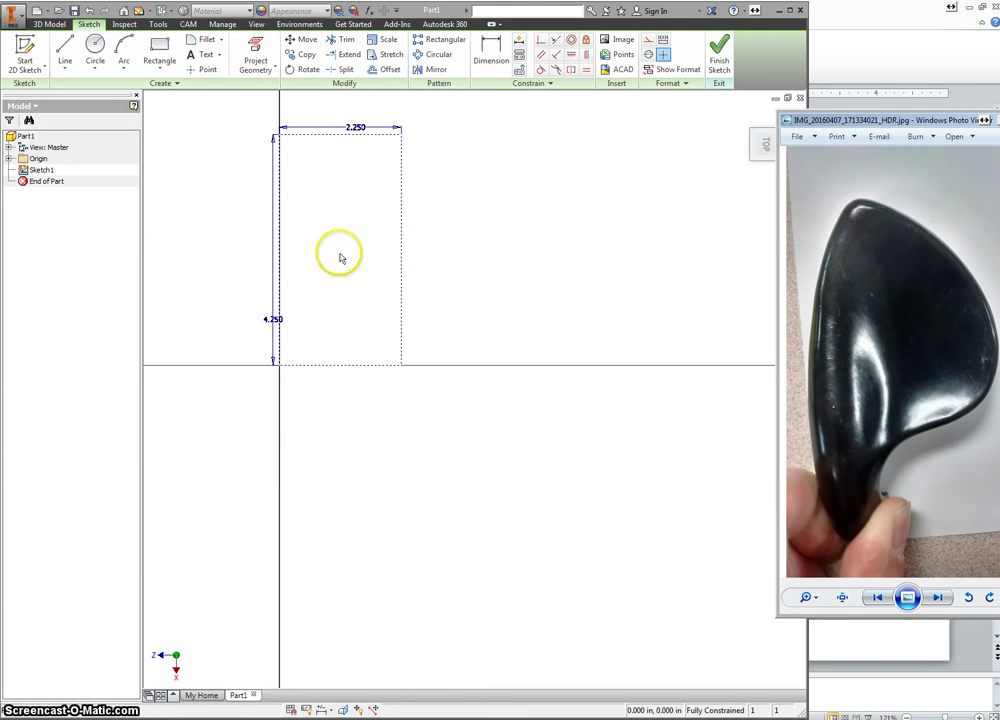
{"action": "left_click", "coordinate": [338, 263]}
{"action": "left_click", "coordinate": [95, 45]}
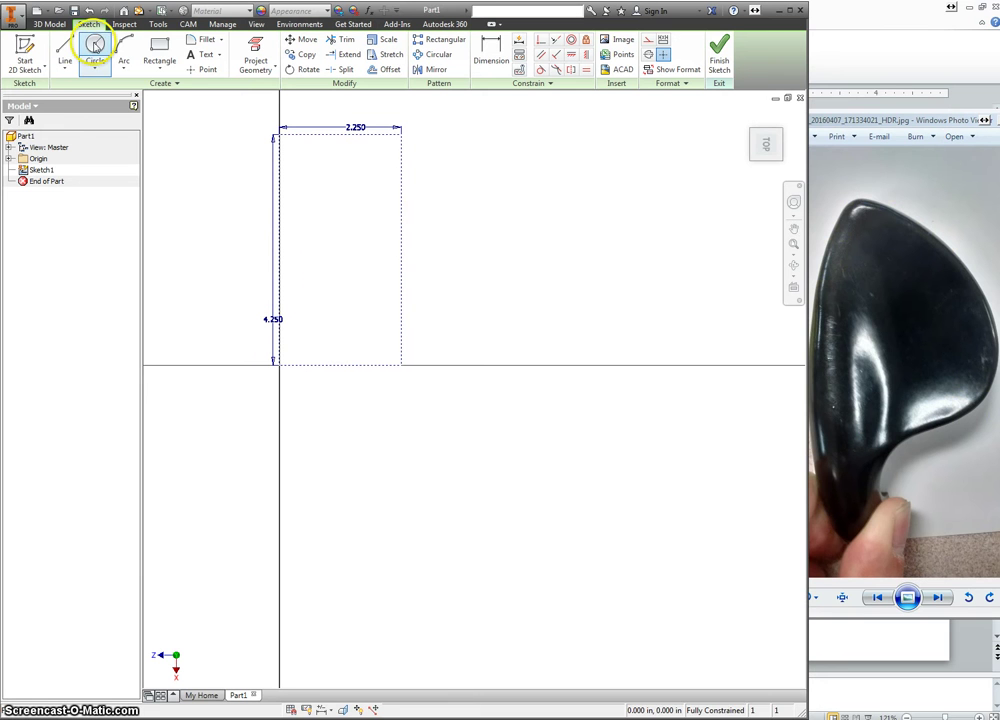
{"action": "left_click", "coordinate": [302, 334]}
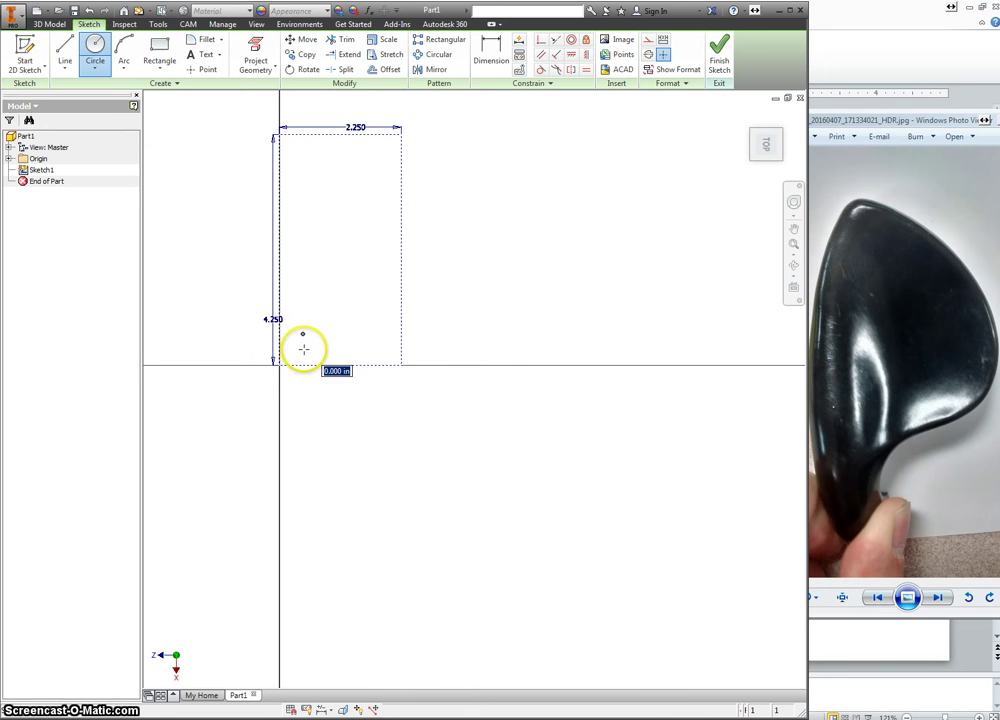
{"action": "left_click", "coordinate": [306, 355]}
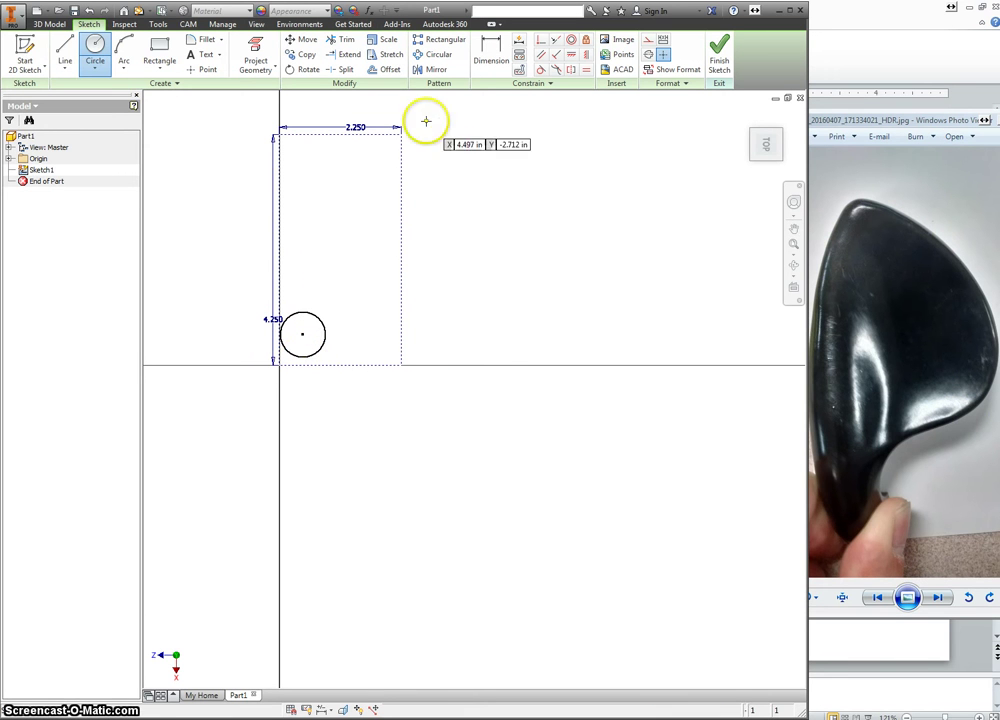
- Make the circle tangent to the rectangle's bottom edge and shift it slightly away from the left edge
{"action": "left_click", "coordinate": [540, 72]}
{"action": "left_click", "coordinate": [319, 358]}
{"action": "left_click", "coordinate": [319, 364]}
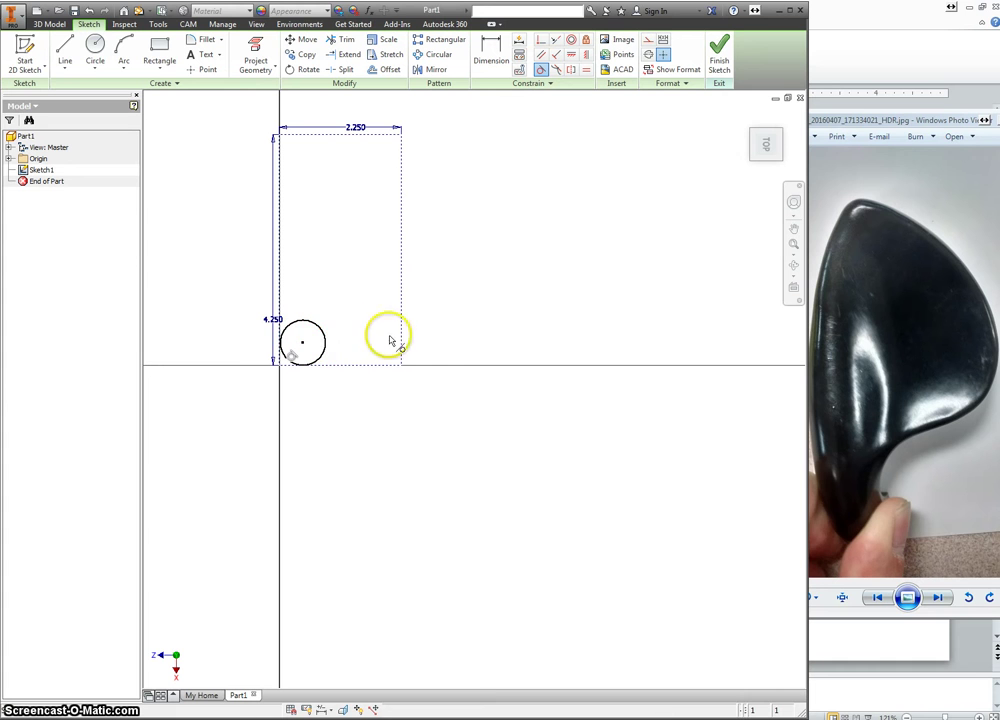
{"action": "key", "text": "Escape"}
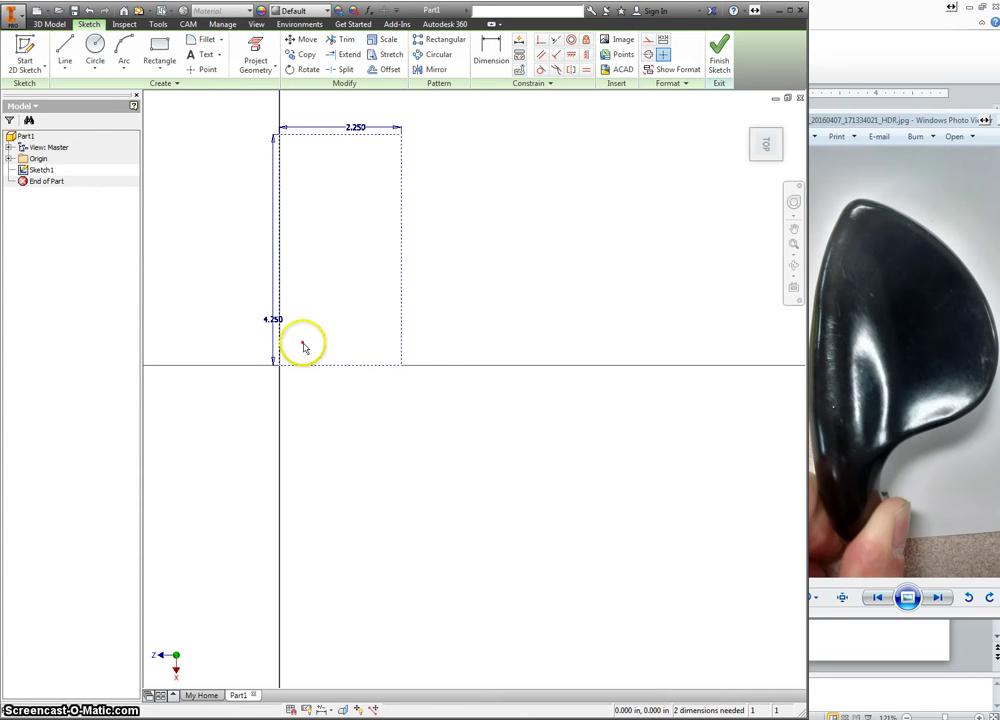
{"action": "left_click_drag", "start_coordinate": [303, 343], "coordinate": [307, 345]}
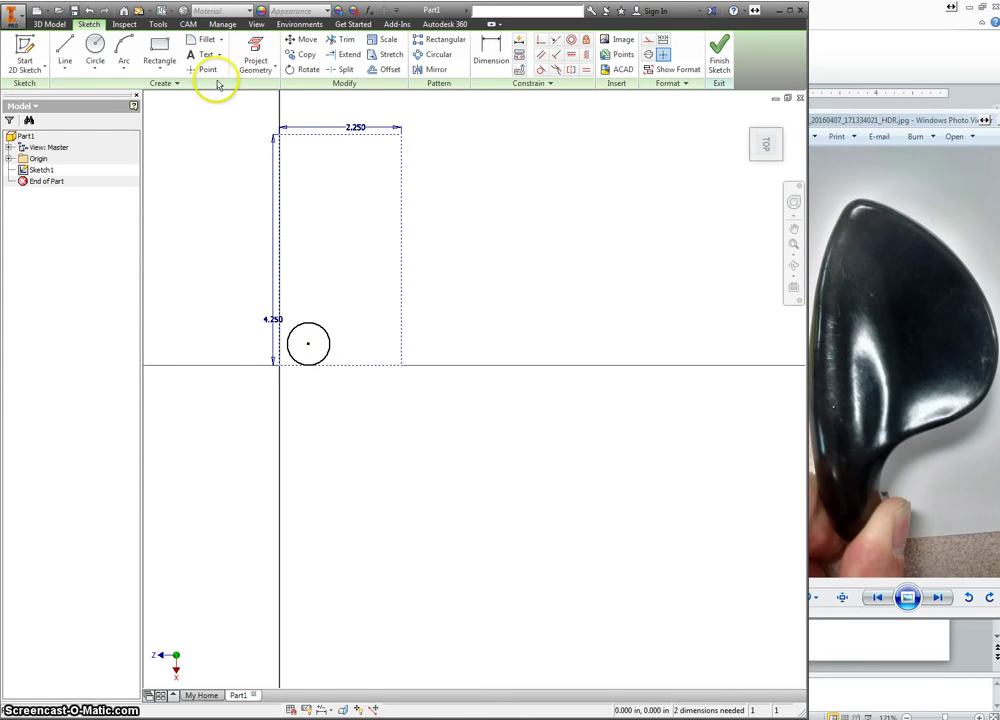
- Sketch a three-point arc from the lower circle up along the rectangle's left edge and make it tangent to that circle
{"action": "left_click", "coordinate": [95, 45]}
{"action": "key", "text": "a"}
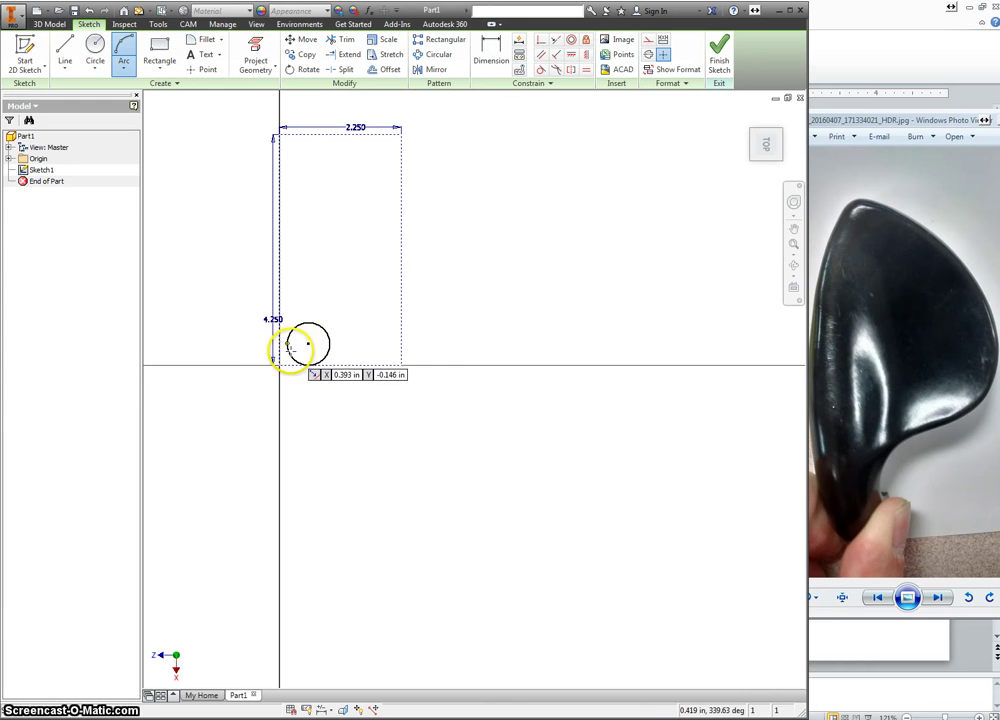
{"action": "left_click", "coordinate": [290, 357]}
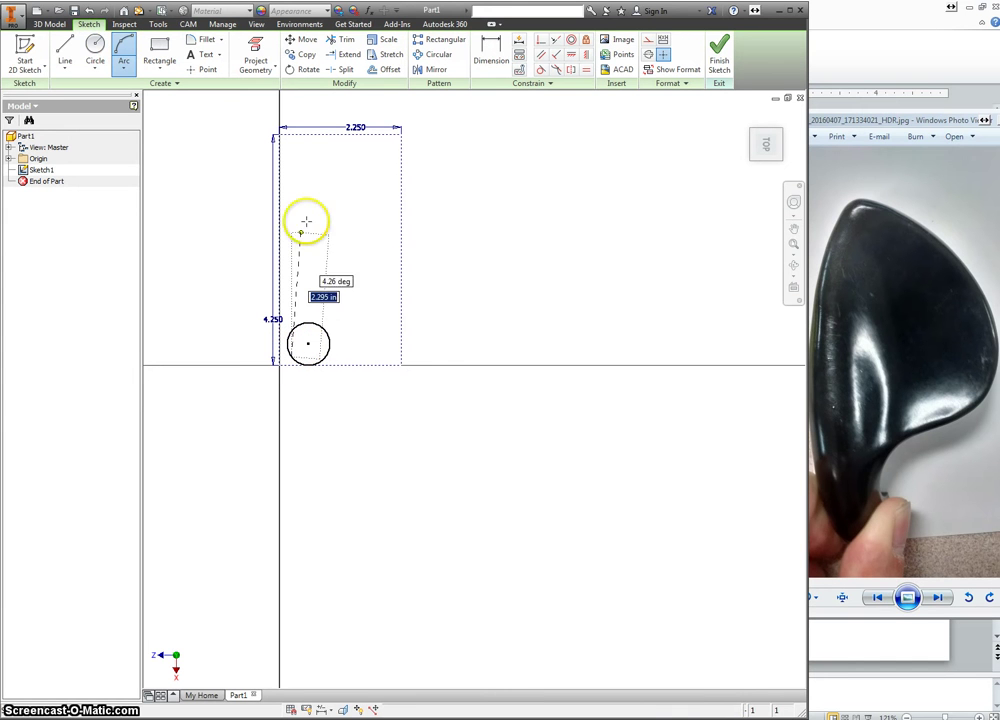
{"action": "left_click", "coordinate": [303, 145]}
{"action": "left_click", "coordinate": [280, 240]}
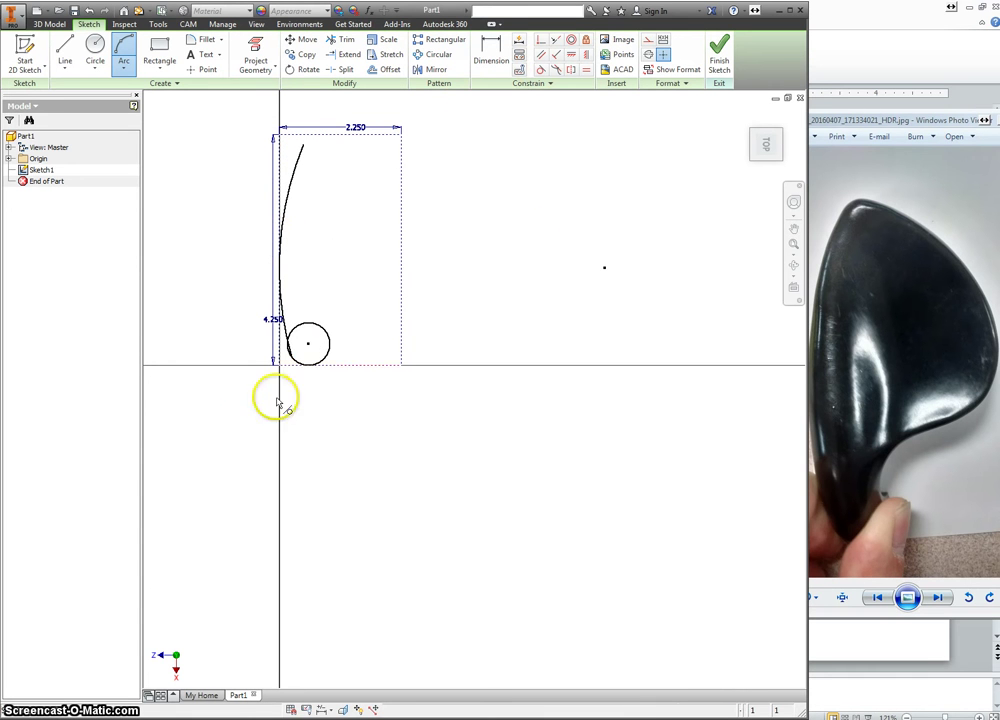
{"action": "left_click", "coordinate": [286, 338]}
{"action": "left_click", "coordinate": [290, 334]}
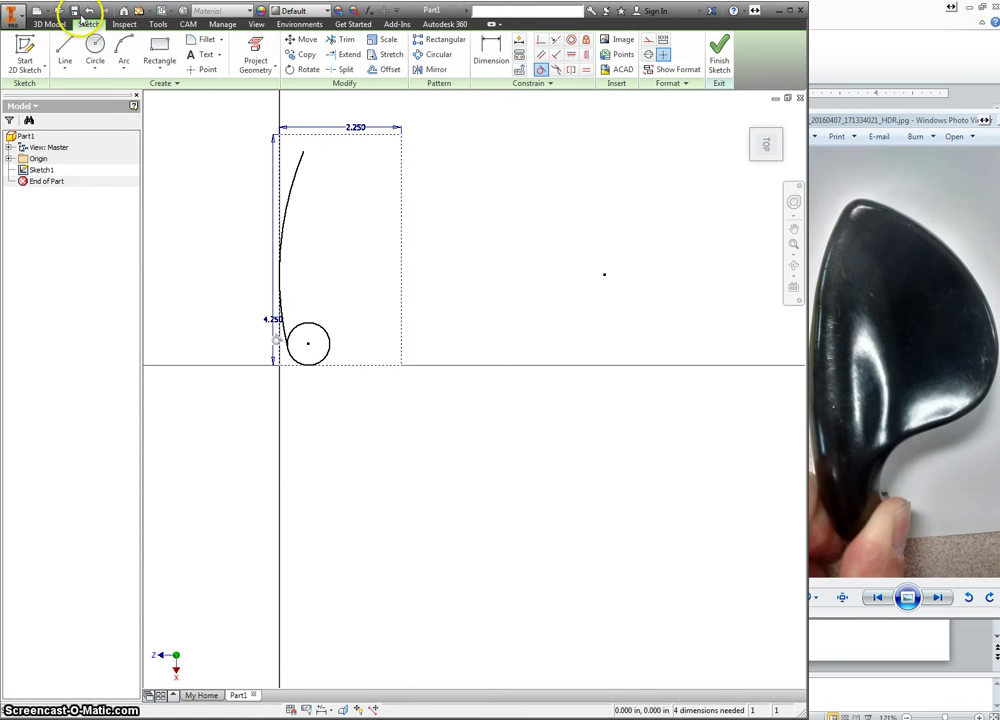
- Sketch a small circle just inside the rectangle's top edge, beside the upper end of the left arc
{"action": "left_click", "coordinate": [95, 45]}
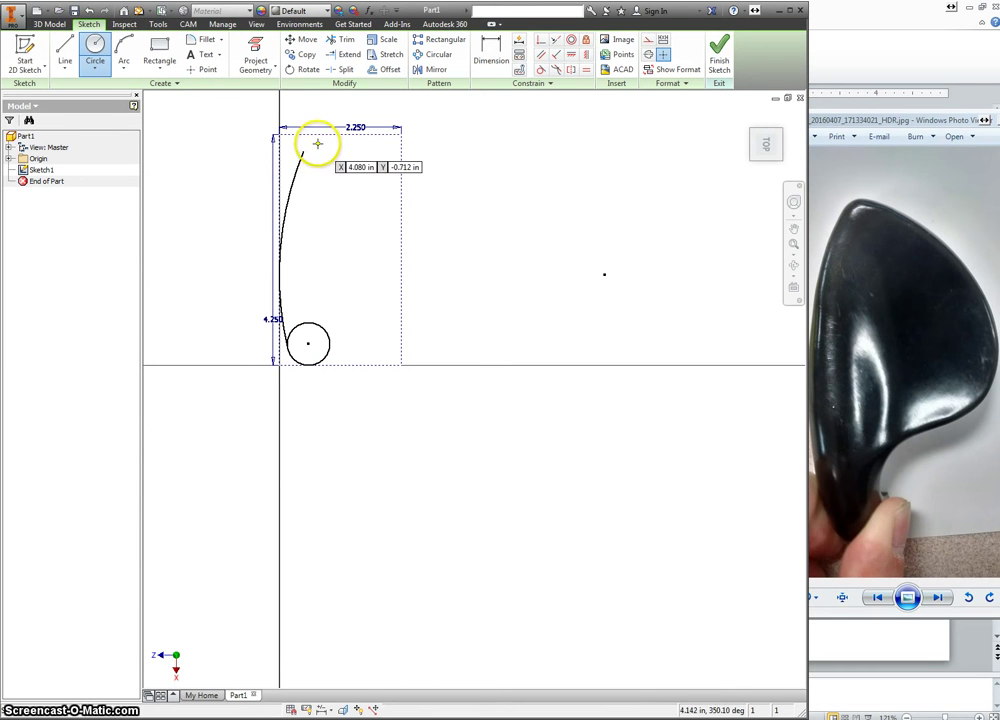
{"action": "left_click", "coordinate": [317, 145]}
{"action": "left_click", "coordinate": [322, 152]}
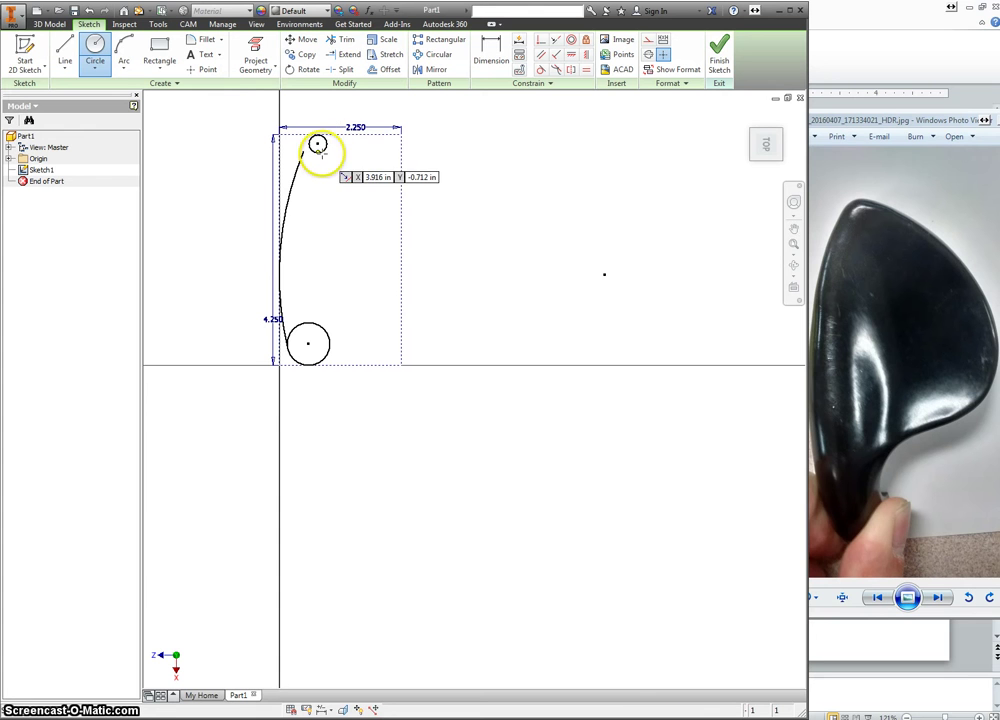
{"action": "right_click", "coordinate": [346, 152]}
{"action": "key", "text": "Escape"}
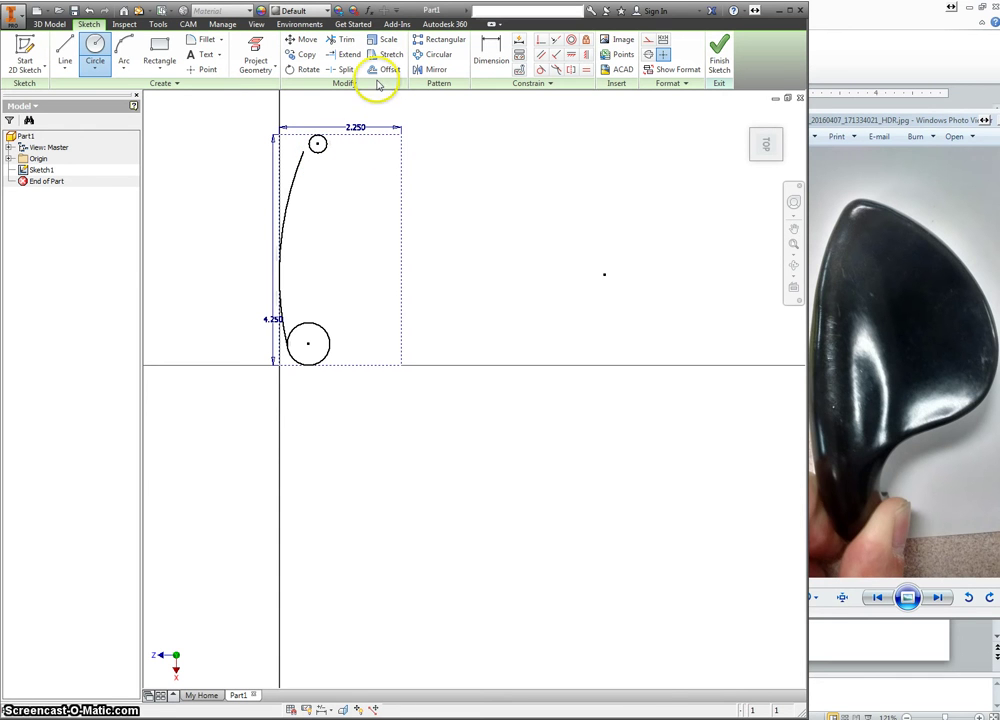
{"action": "key", "text": "Escape"}
- Make the left arc tangent to the small upper circle and extend the arc's end to meet it
{"action": "left_click", "coordinate": [541, 69]}
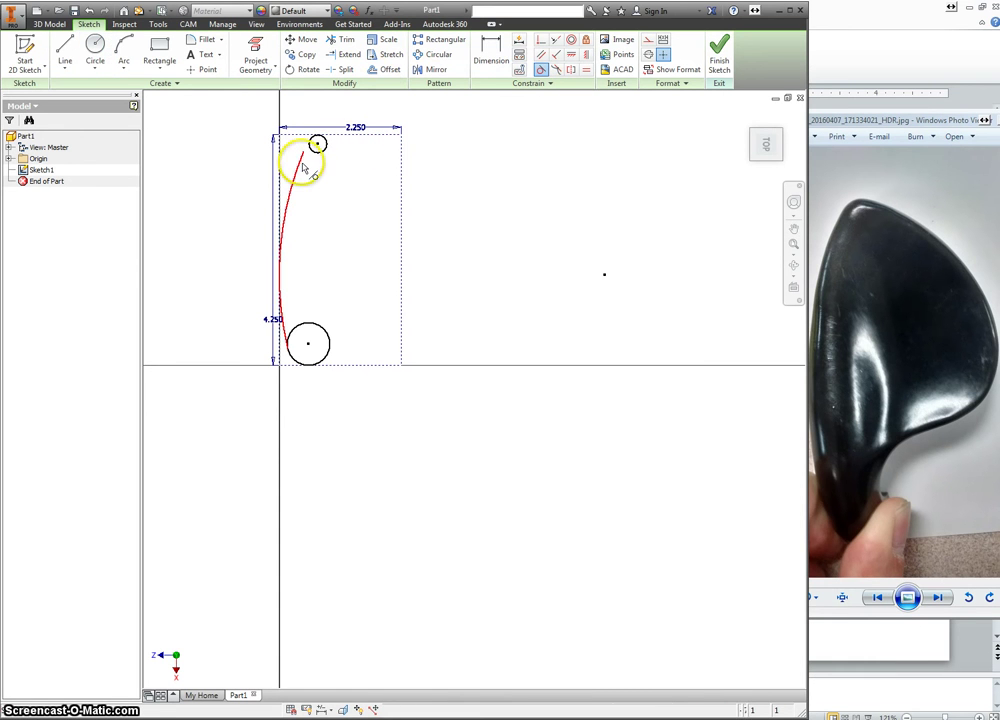
{"action": "left_click", "coordinate": [305, 168]}
{"action": "left_click", "coordinate": [314, 144]}
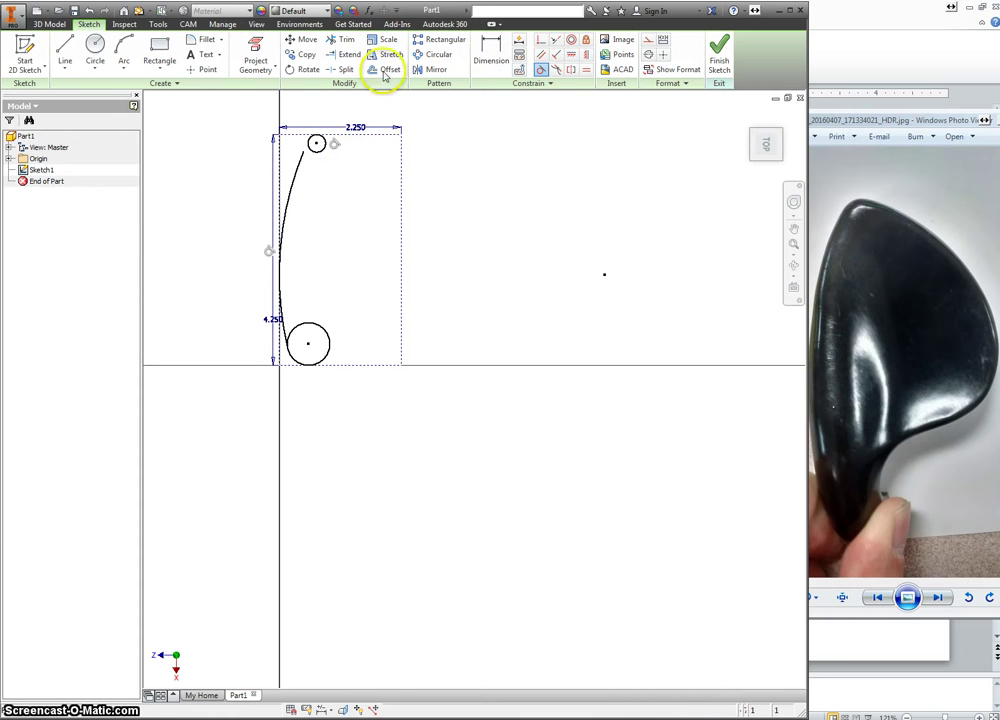
{"action": "left_click", "coordinate": [303, 158]}
{"action": "right_click", "coordinate": [344, 188]}
{"action": "left_click", "coordinate": [384, 187]}
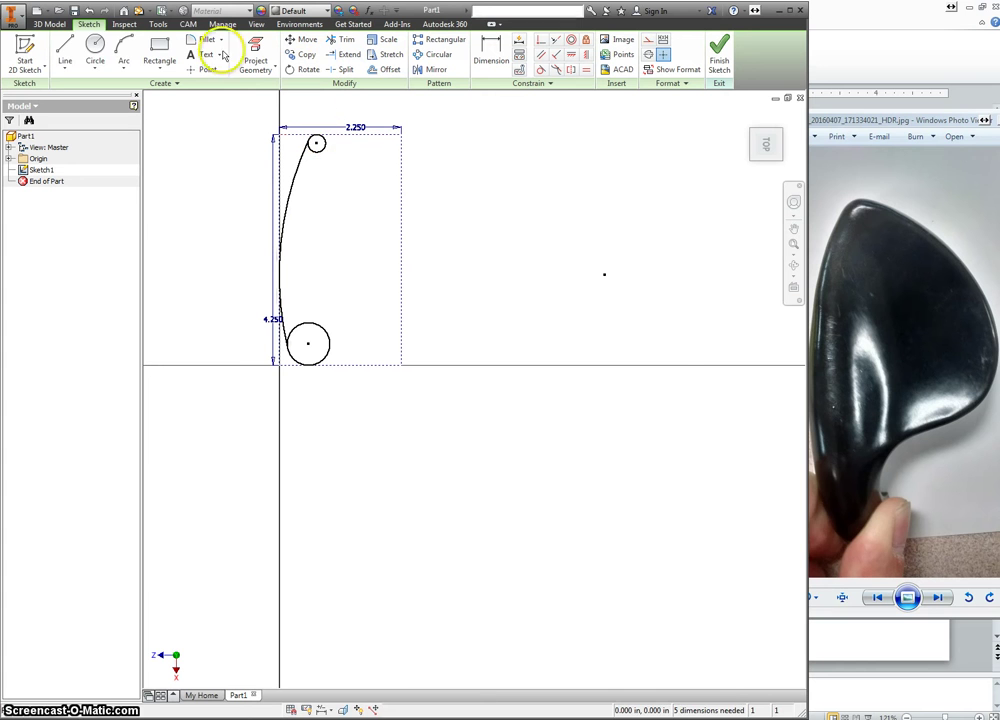
- Sketch a three-point arc with a chord of about 1.9 in from near the rectangle's right edge to the upper circle, tangent to that circle
{"action": "left_click", "coordinate": [124, 48]}
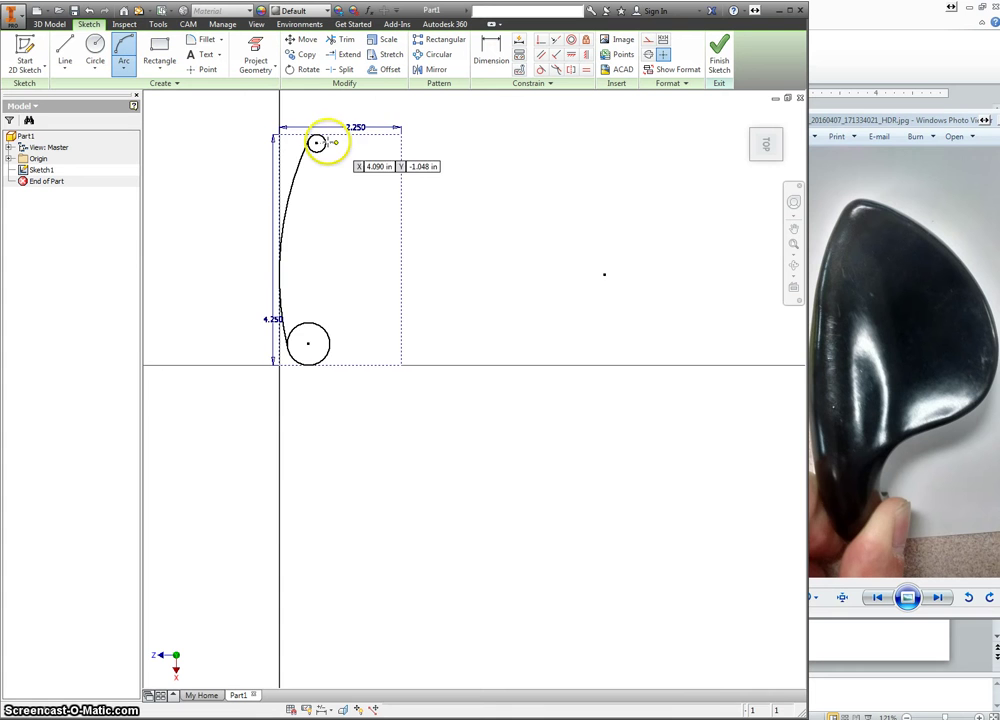
{"action": "scroll", "coordinate": [307, 143], "scroll_direction": "down", "scroll_amount": 3}
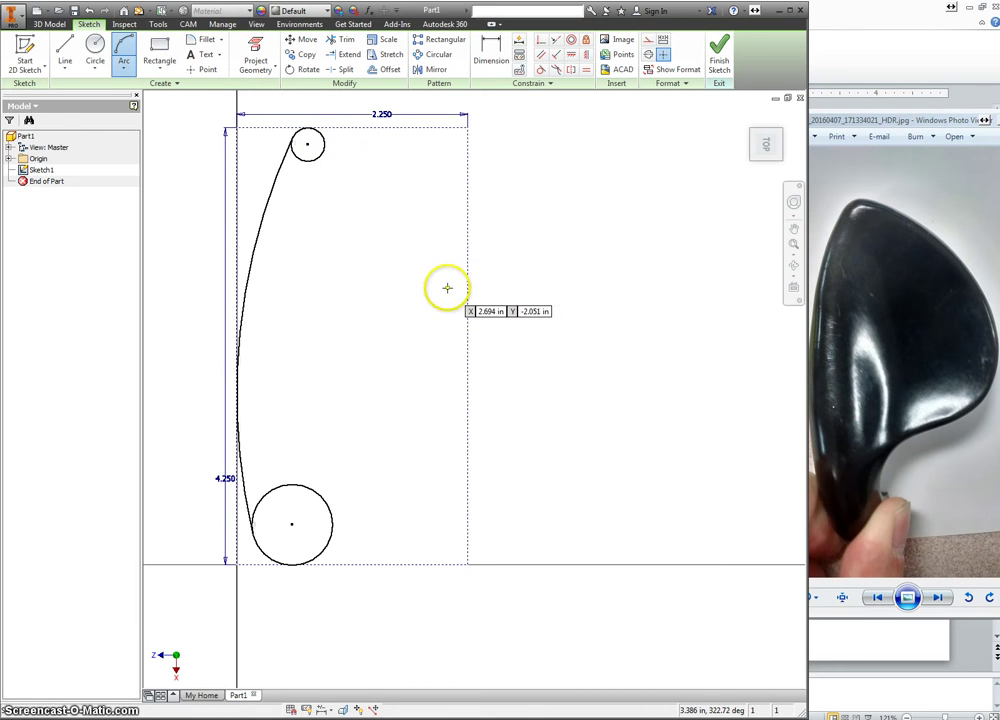
{"action": "left_click", "coordinate": [442, 303]}
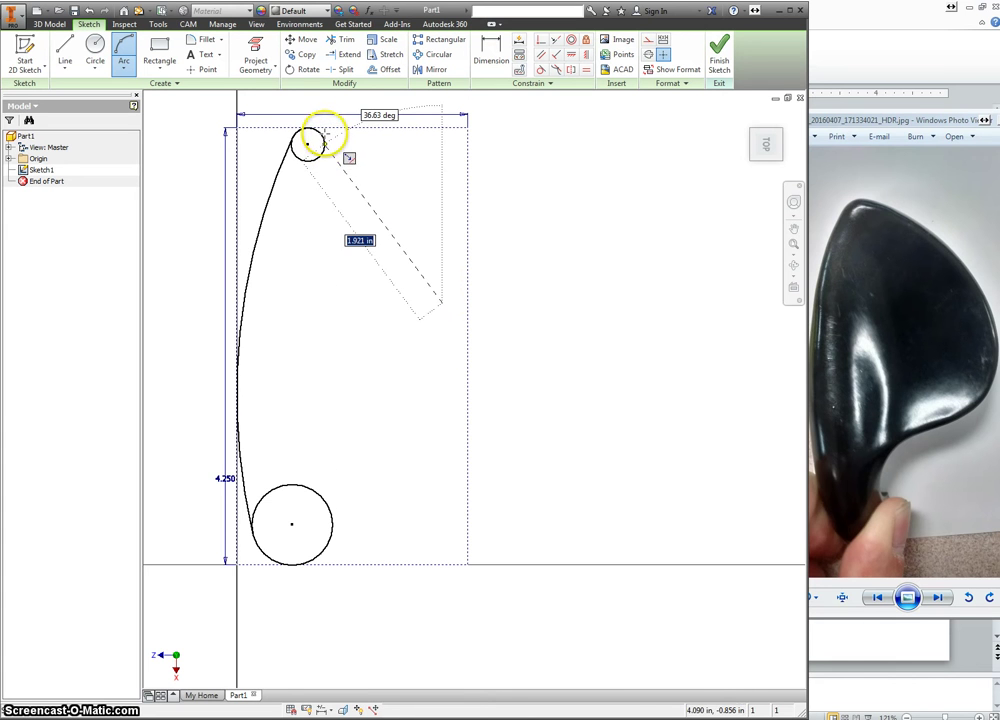
{"action": "left_click", "coordinate": [324, 143]}
{"action": "left_click", "coordinate": [361, 175]}
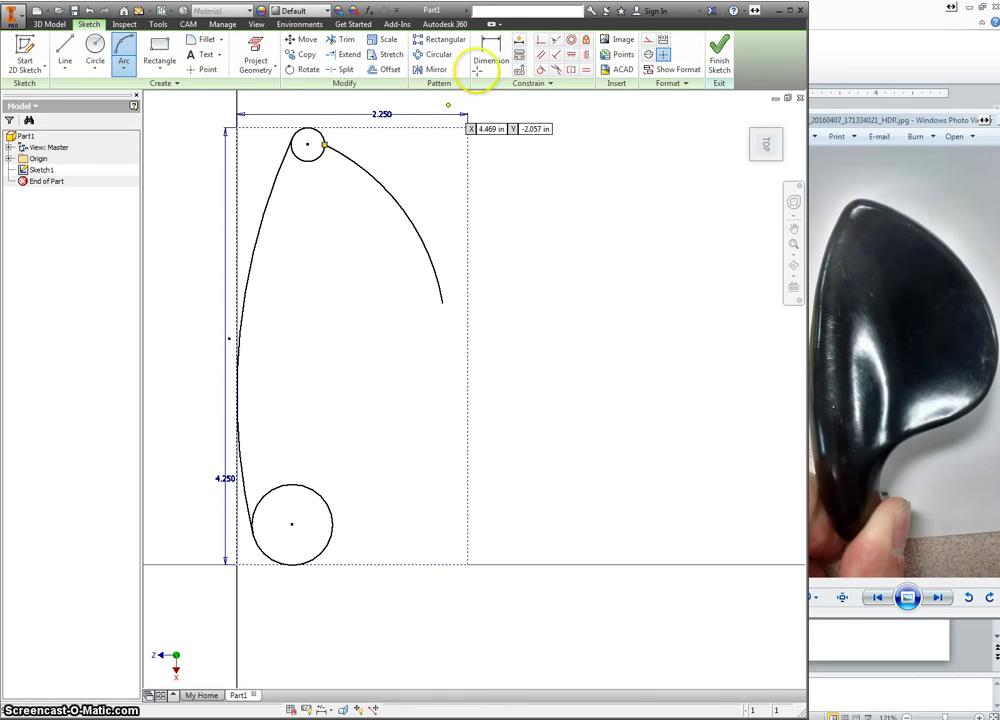
{"action": "left_click", "coordinate": [541, 70]}
{"action": "left_click", "coordinate": [337, 150]}
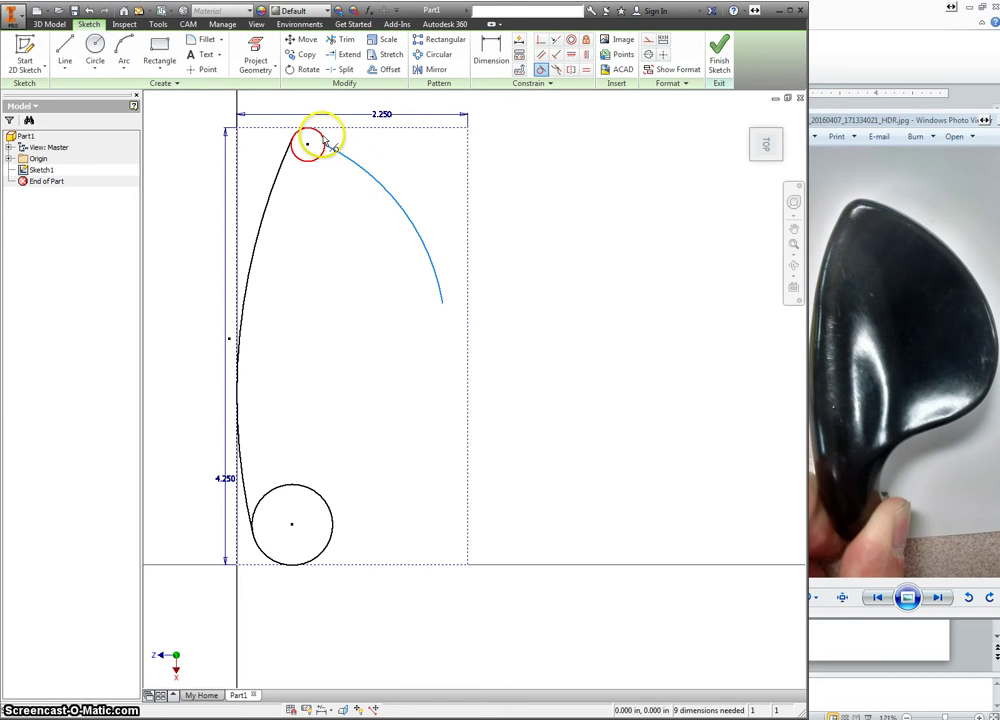
{"action": "left_click", "coordinate": [317, 138]}
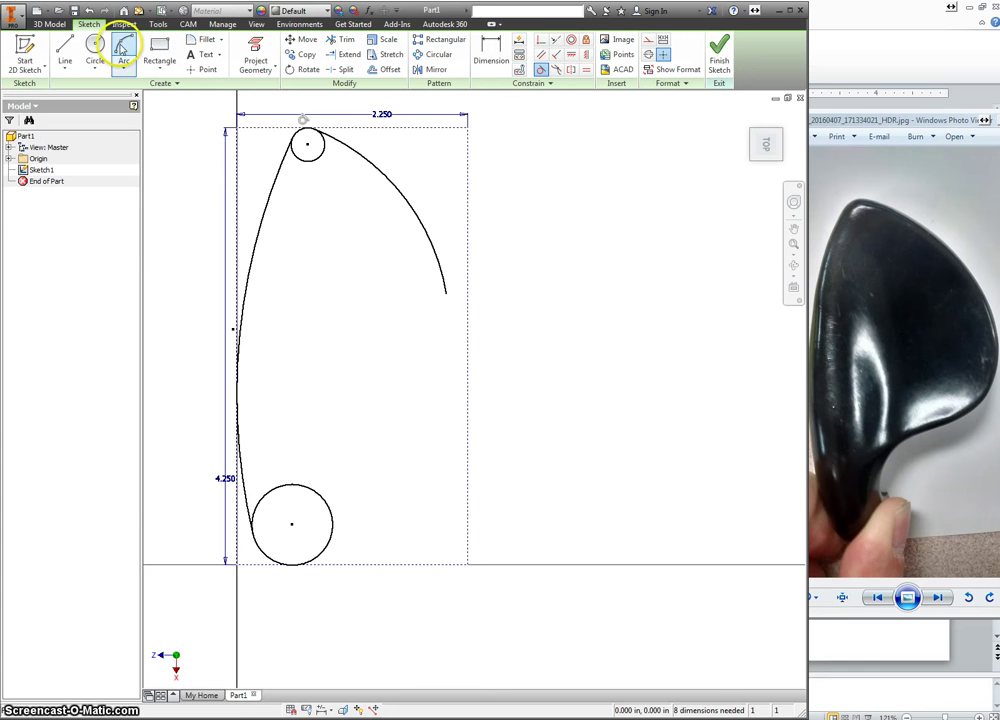
- Sketch a three-point arc from the upper right arc's lower end, bulging to the rectangle's right edge and curving back inward
{"action": "left_click", "coordinate": [124, 48]}
{"action": "left_click", "coordinate": [446, 291]}
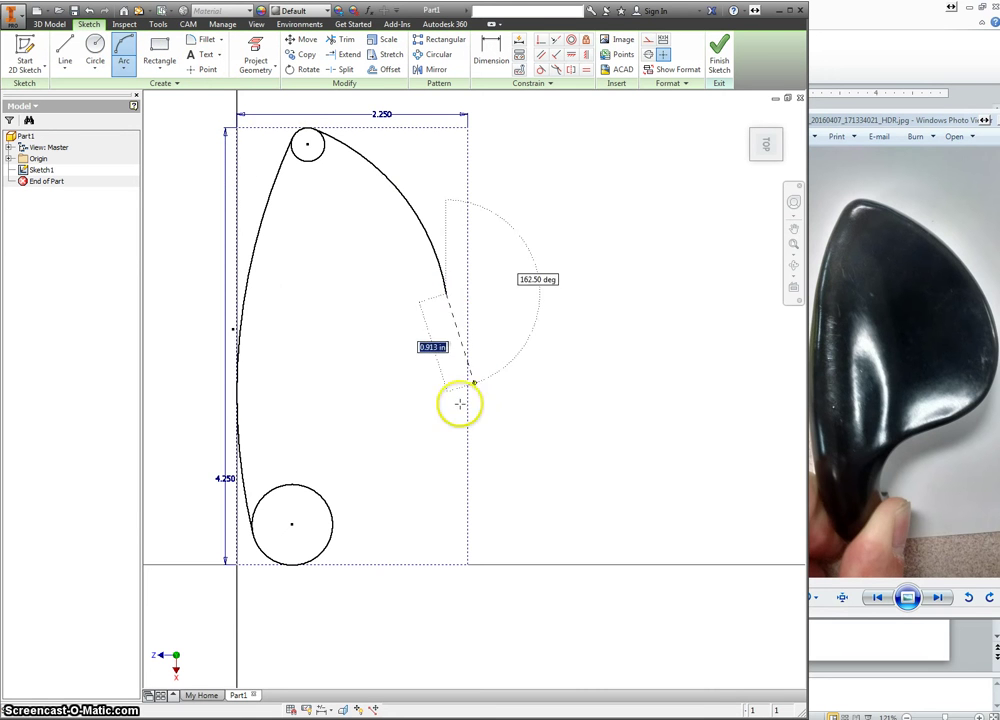
{"action": "left_click", "coordinate": [399, 438]}
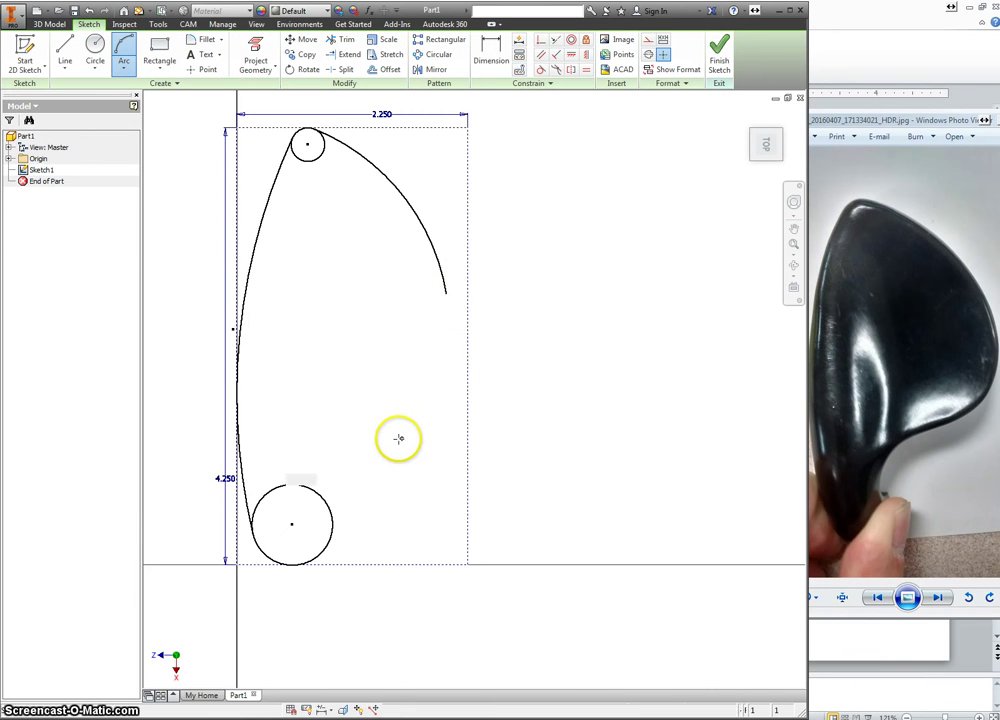
{"action": "left_click", "coordinate": [466, 372]}
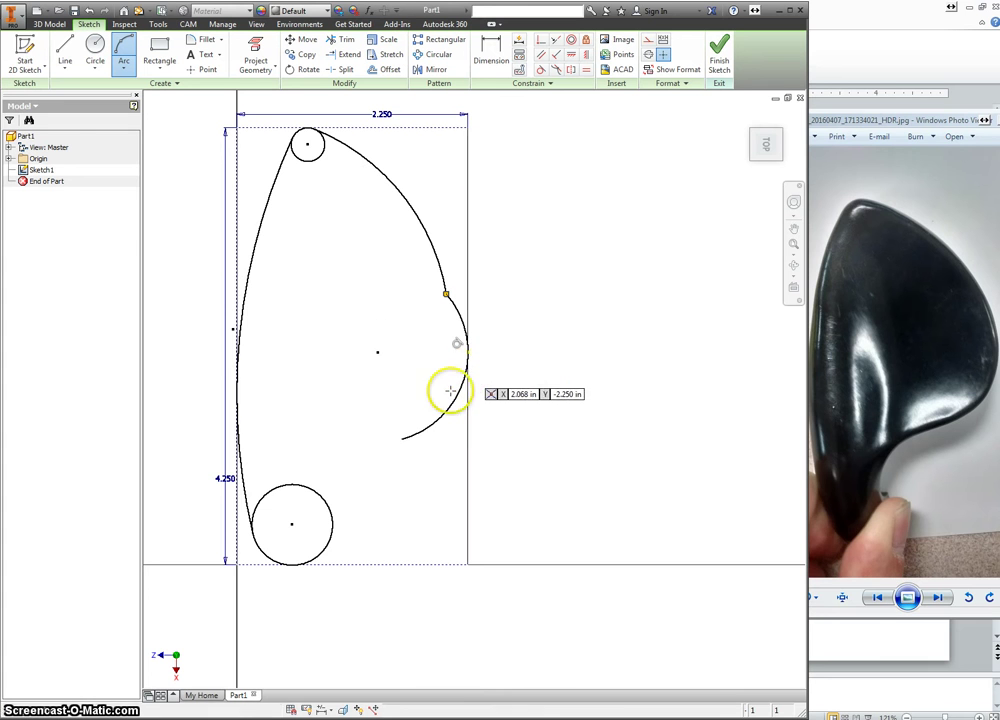
- Sketch a concave three-point arc with a chord of about 1.07 in from the bulging arc's lower end to the lower circle's right side
{"action": "left_click", "coordinate": [399, 438]}
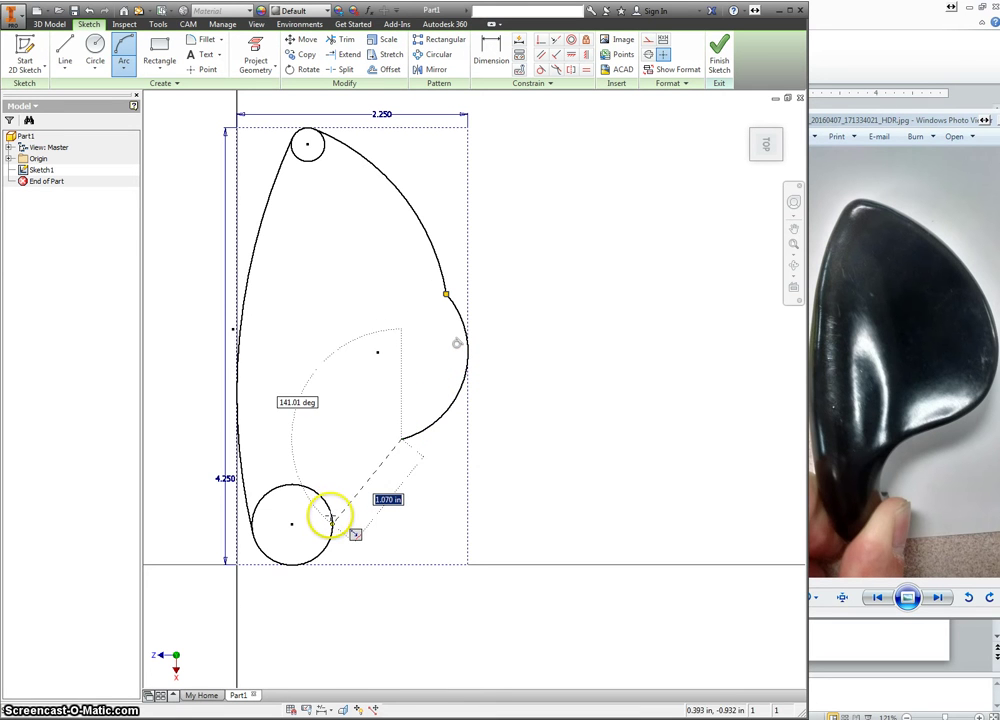
{"action": "left_click", "coordinate": [331, 519]}
{"action": "left_click", "coordinate": [346, 452]}
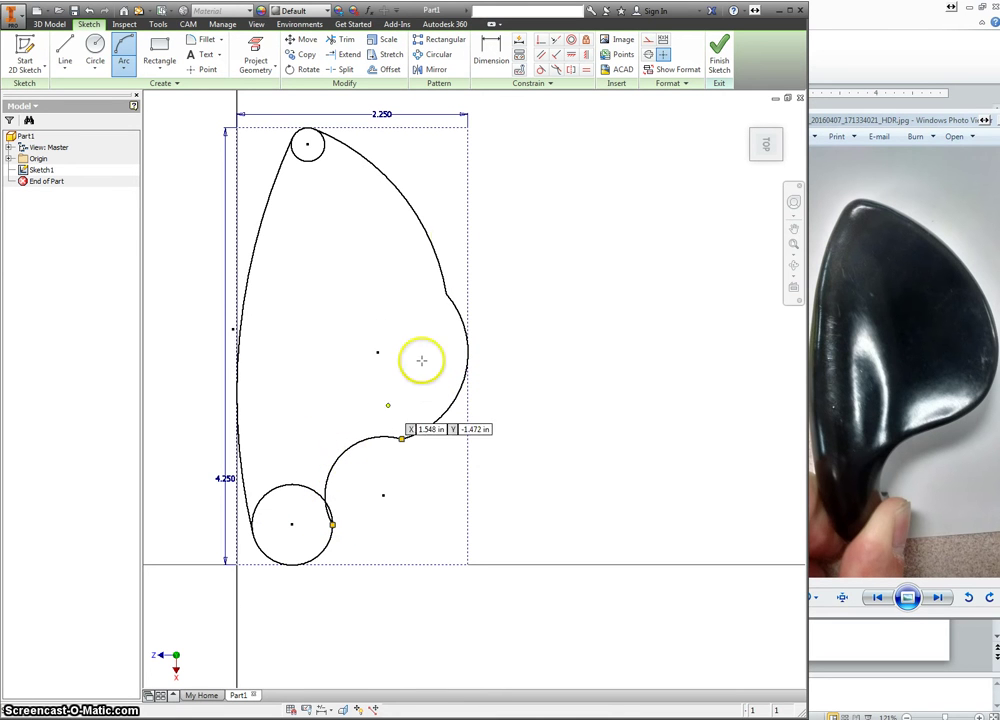
- Apply tangent constraints between the three connected right-hand arcs, and between the concave arc and the lower circle
{"action": "left_click", "coordinate": [541, 70]}
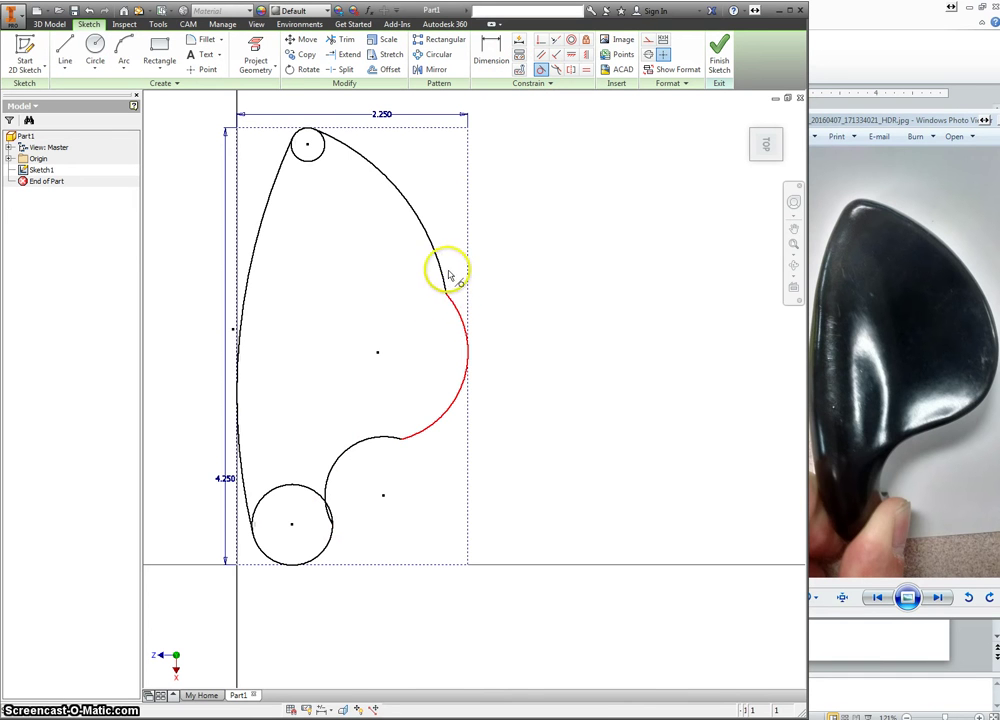
{"action": "left_click", "coordinate": [448, 276]}
{"action": "left_click", "coordinate": [448, 330]}
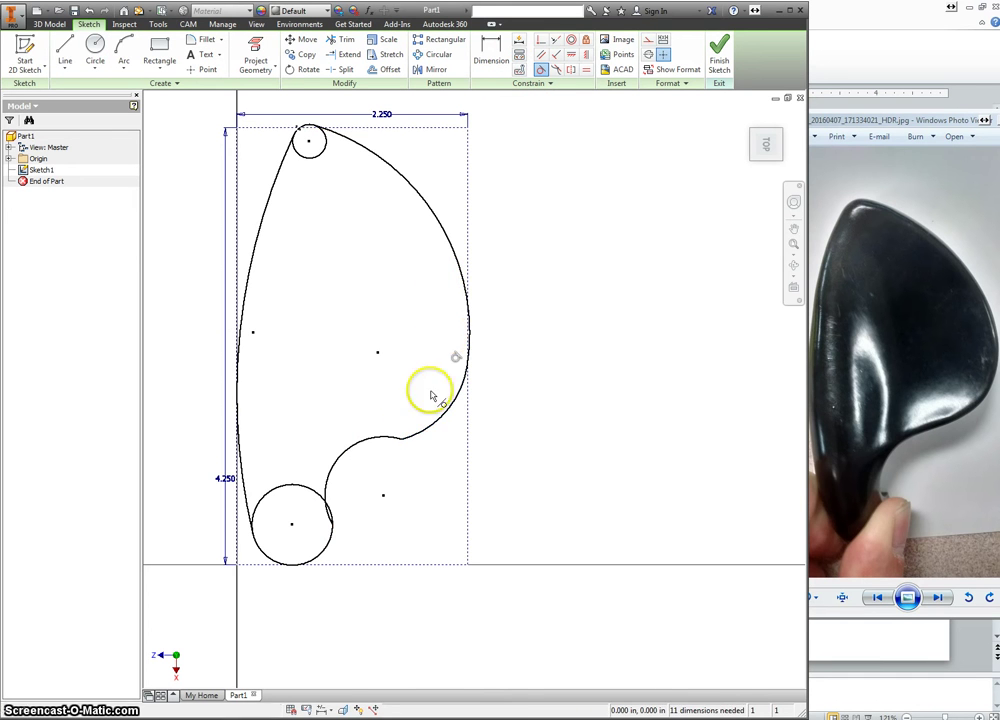
{"action": "left_click", "coordinate": [410, 439]}
{"action": "left_click", "coordinate": [393, 444]}
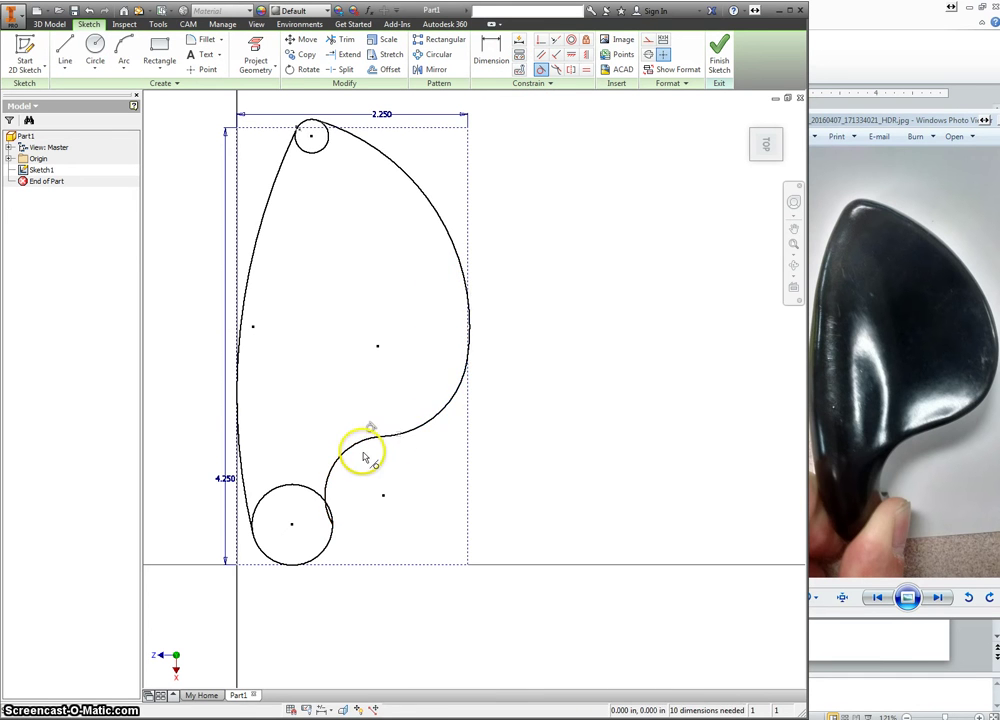
{"action": "left_click", "coordinate": [330, 497]}
{"action": "left_click", "coordinate": [343, 510]}
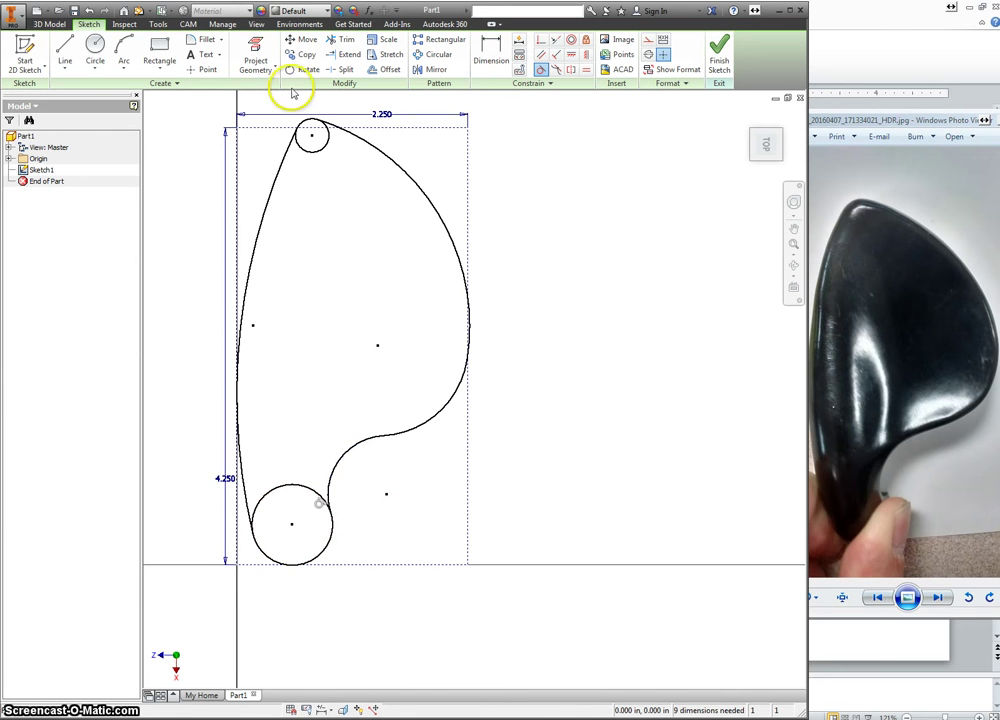
- Make the small upper circle tangent to the construction rectangle's top edge and end the tangent constraint
{"action": "left_click", "coordinate": [311, 129]}
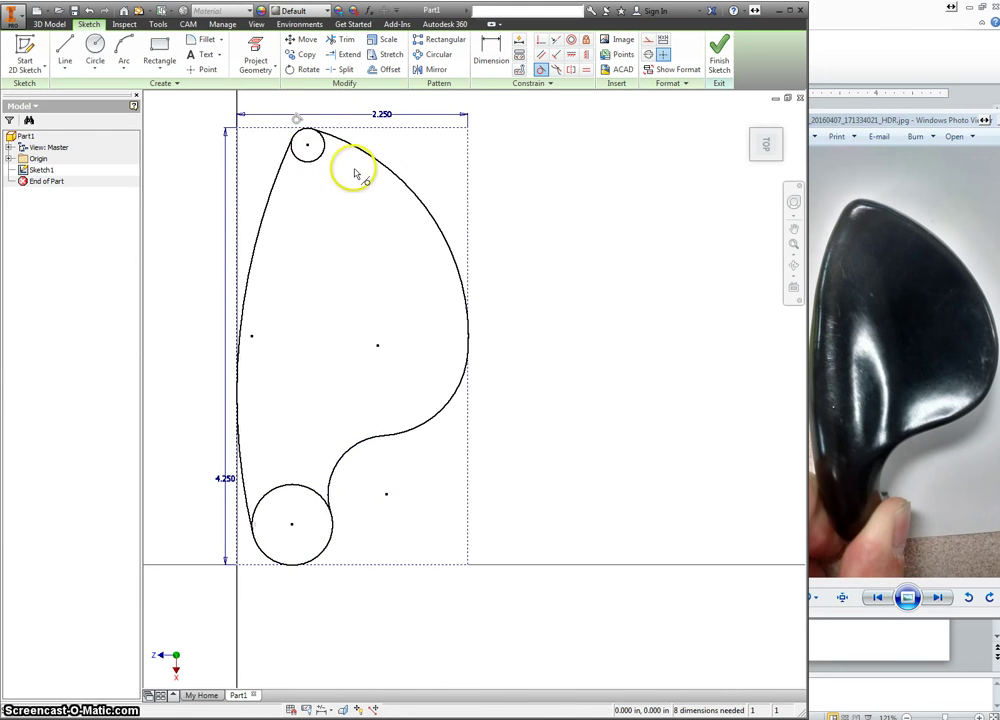
{"action": "right_click", "coordinate": [379, 156]}
{"action": "left_click", "coordinate": [416, 156]}
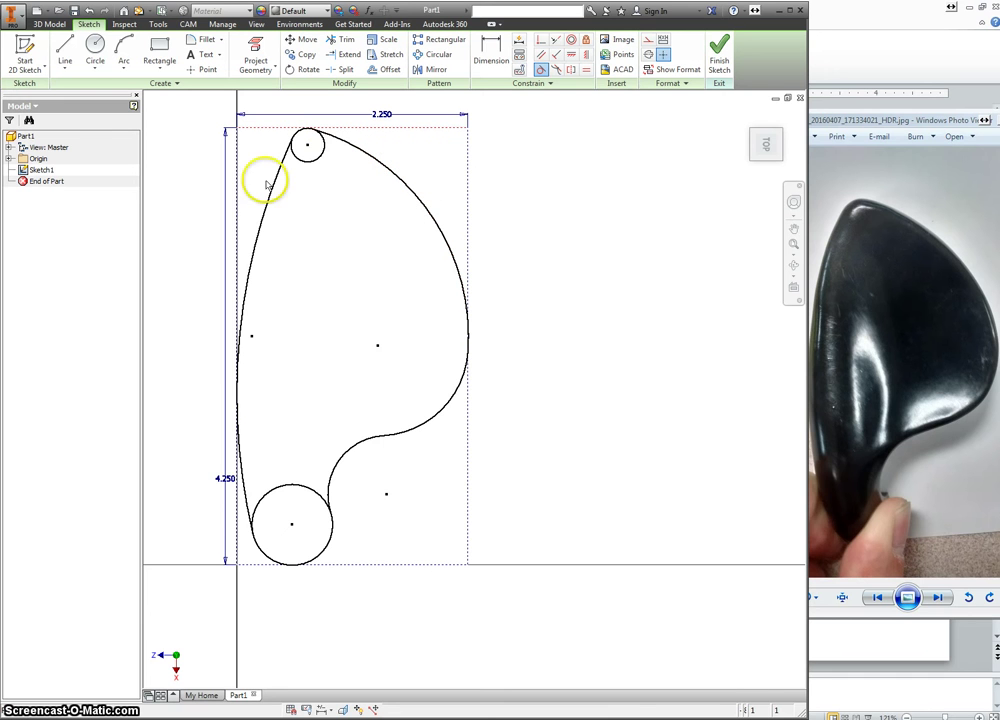
- Trim away the inner portions of the upper and lower circles to leave one closed outline
{"action": "right_click", "coordinate": [337, 397]}
{"action": "left_click", "coordinate": [382, 394]}
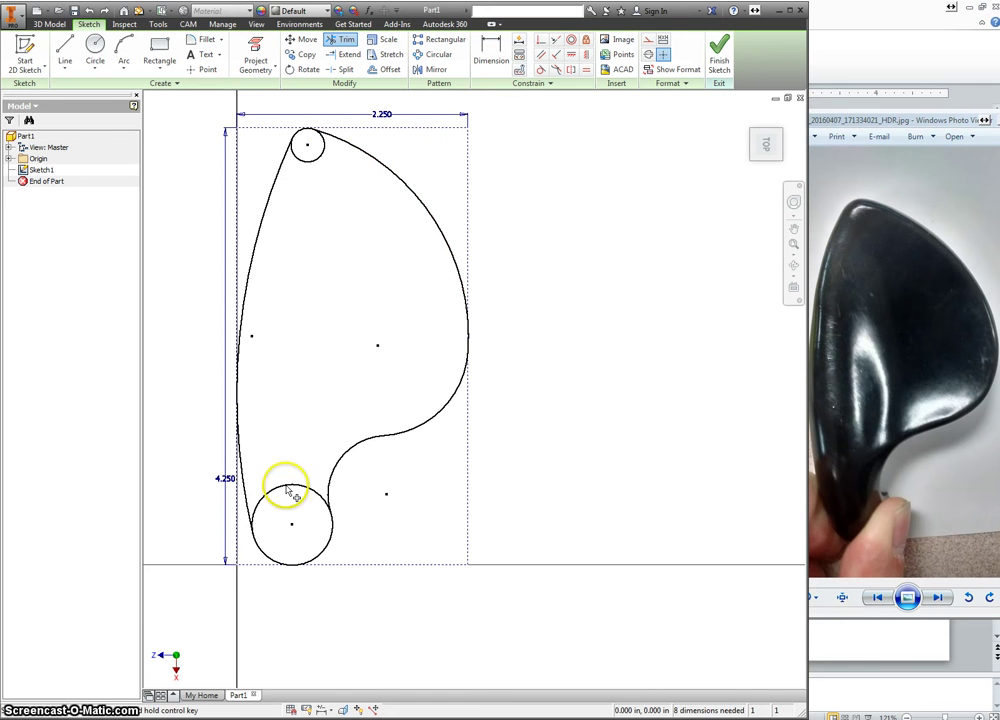
{"action": "left_click", "coordinate": [309, 157]}
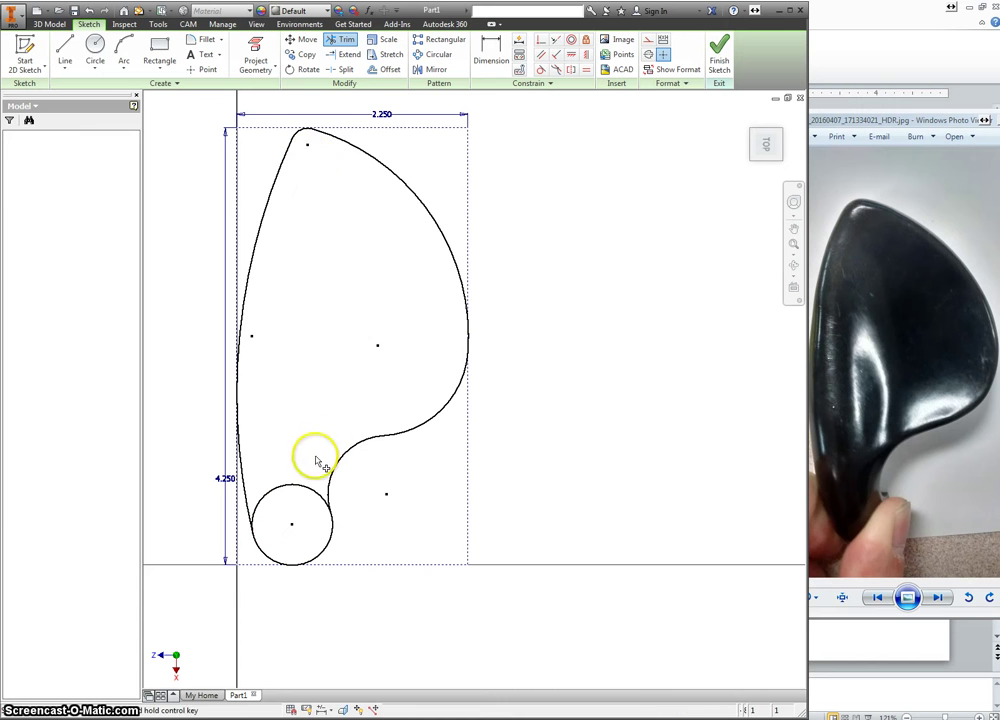
{"action": "left_click", "coordinate": [304, 494]}
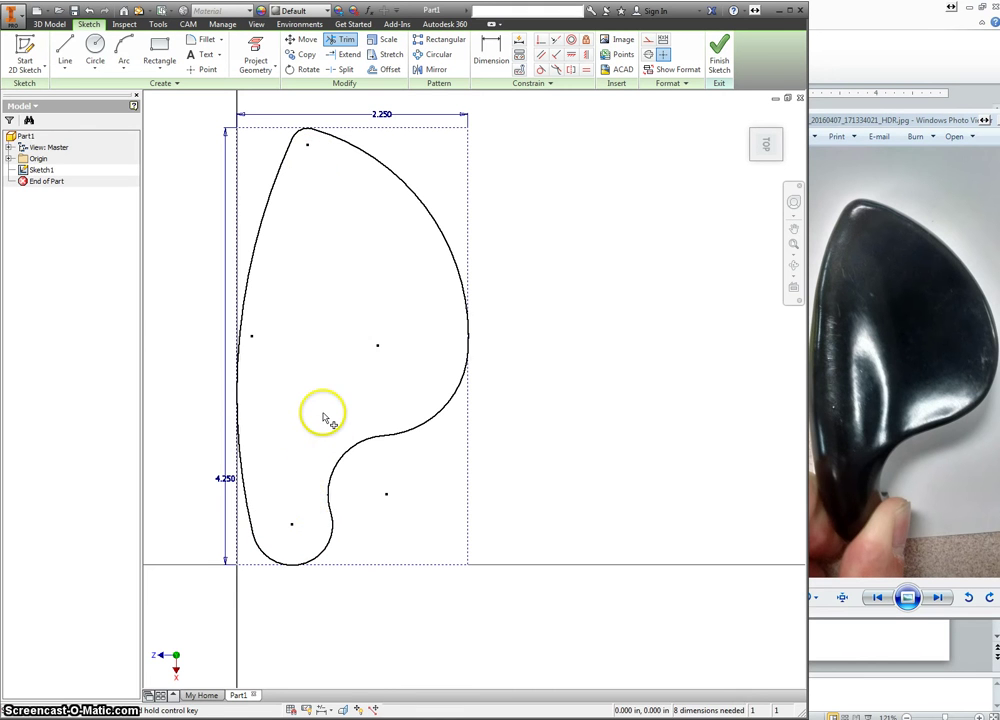
- Extrude the closed outline 1 in, bringing up the part's side-view photo and rotating it horizontal for reference
{"action": "key", "text": "e"}
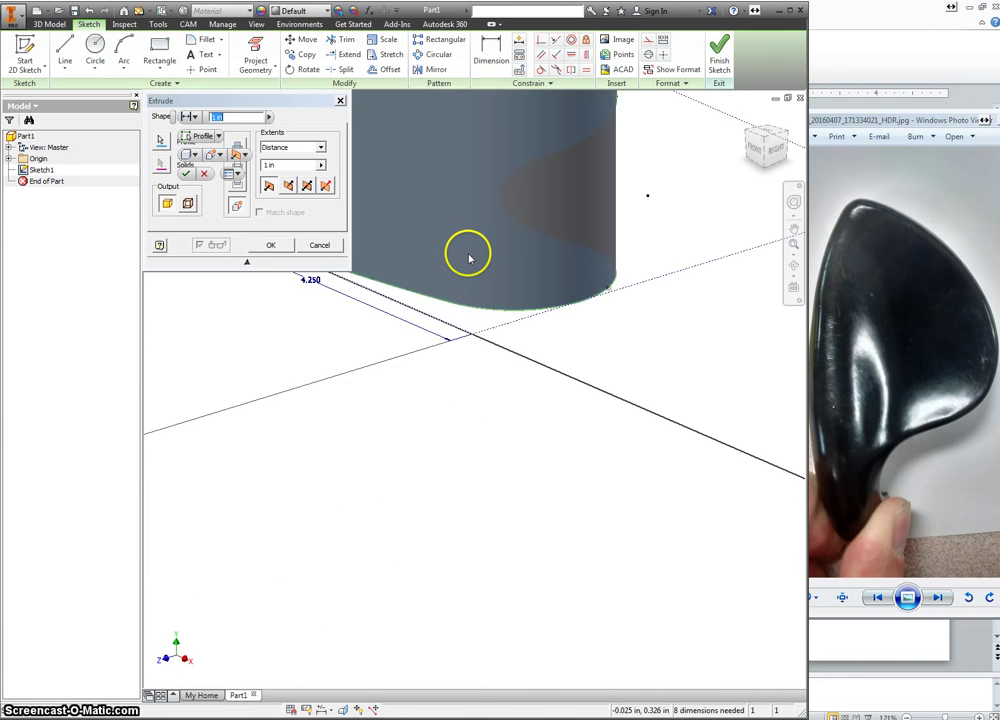
{"action": "scroll", "coordinate": [471, 256], "scroll_direction": "down", "scroll_amount": 3}
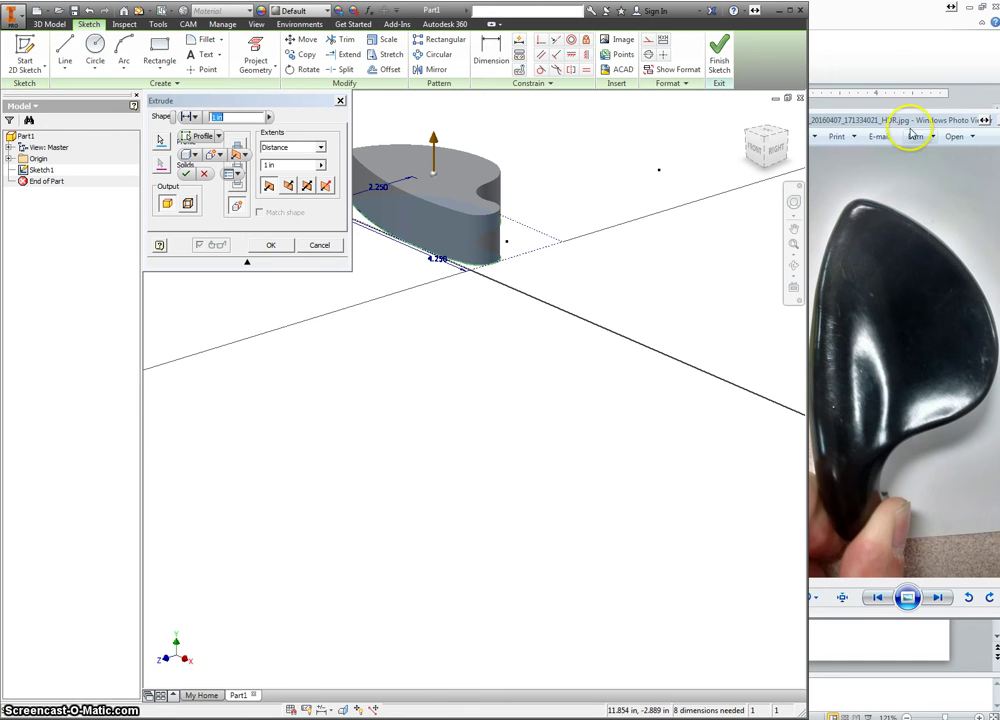
{"action": "left_click_drag", "start_coordinate": [873, 118], "coordinate": [999, 124]}
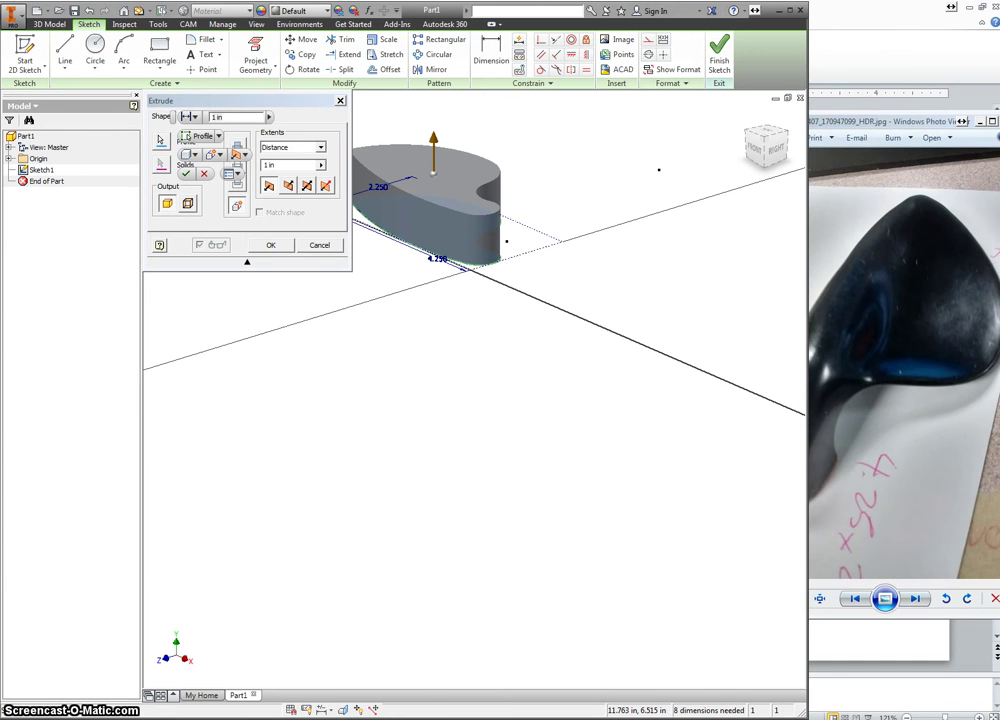
{"action": "left_click", "coordinate": [850, 508]}
{"action": "left_click", "coordinate": [916, 598]}
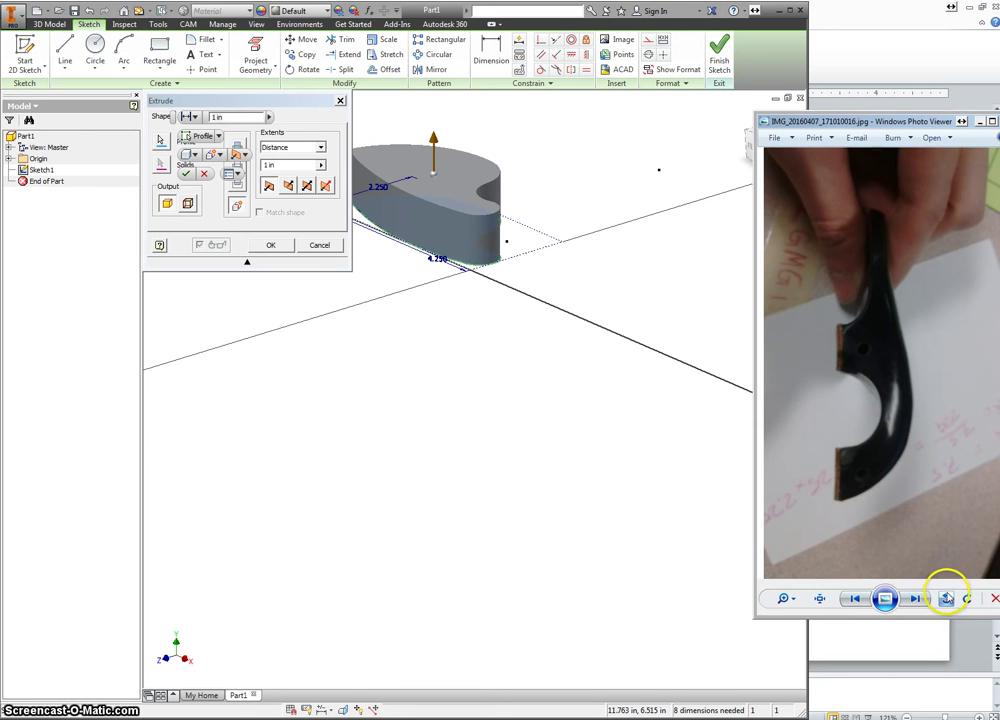
{"action": "left_click", "coordinate": [945, 598]}
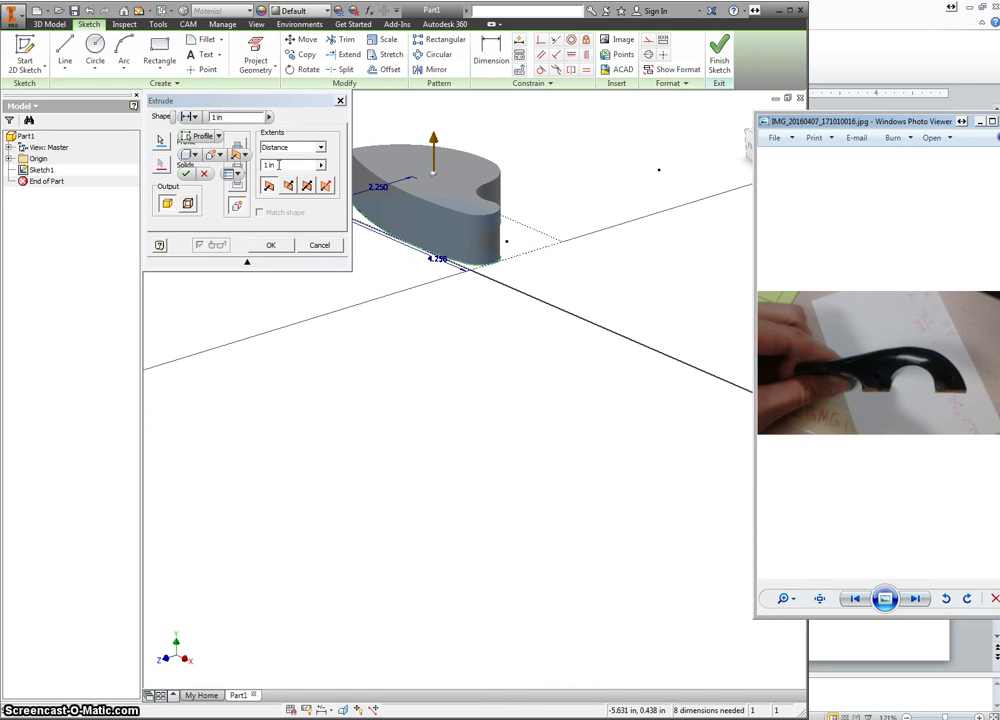
{"action": "left_click", "coordinate": [270, 247]}
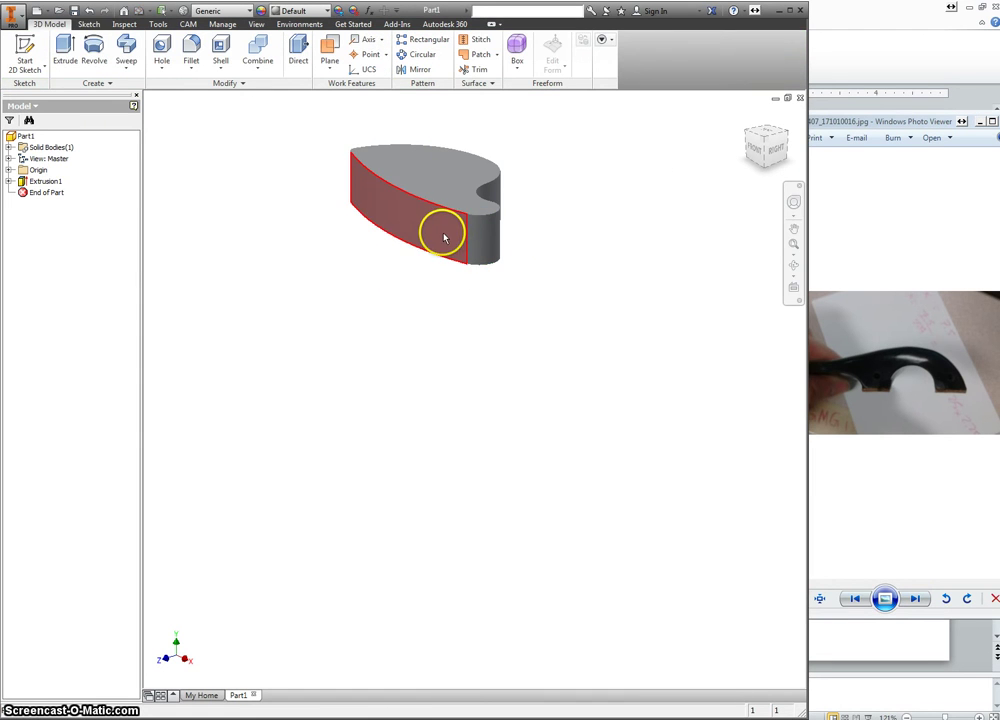
- Start a new sketch on the XY Plane and move the side-view photo aside so it stays visible beside the model
{"action": "left_click", "coordinate": [9, 170]}
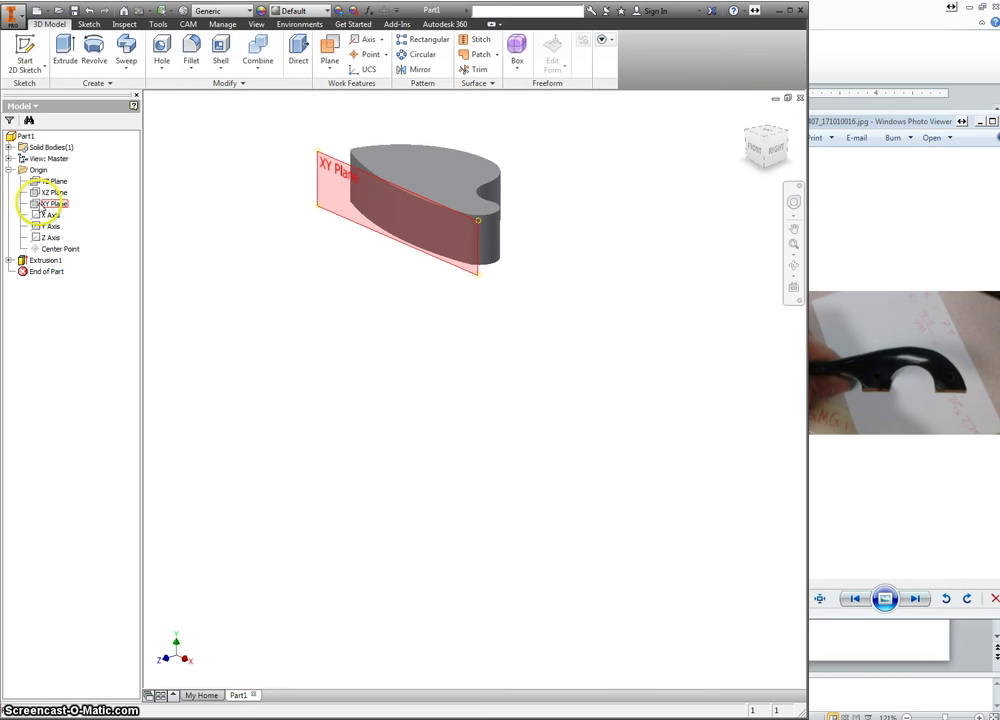
{"action": "left_click", "coordinate": [42, 204]}
{"action": "right_click", "coordinate": [42, 204]}
{"action": "left_click", "coordinate": [58, 234]}
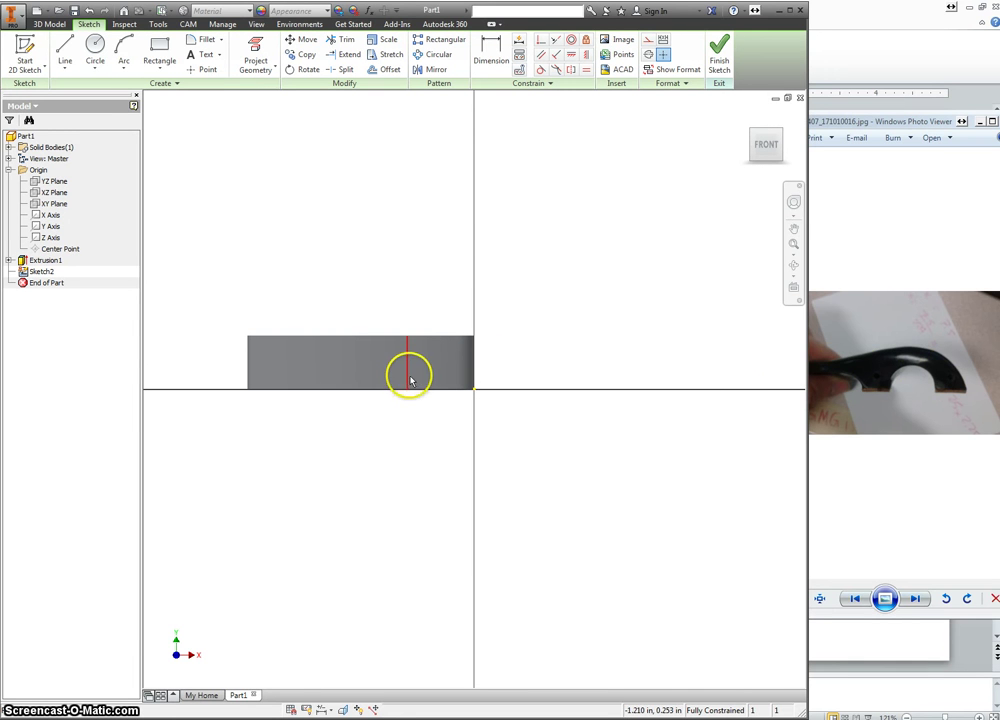
{"action": "left_click", "coordinate": [890, 530]}
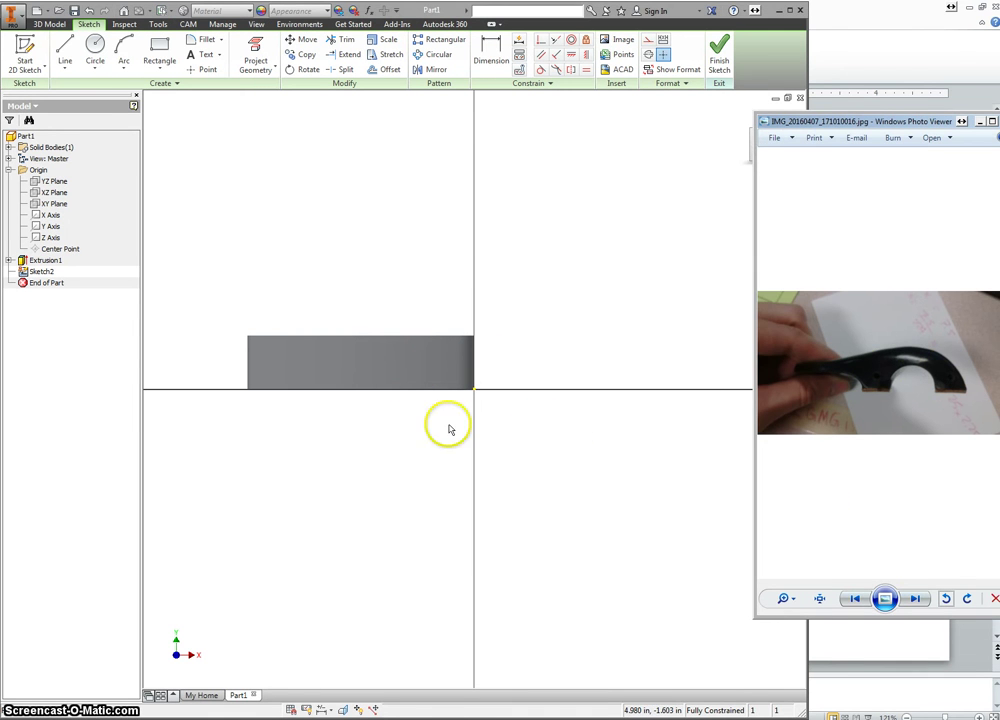
{"action": "left_click_drag", "start_coordinate": [862, 122], "coordinate": [896, 120]}
{"action": "left_click", "coordinate": [603, 477]}
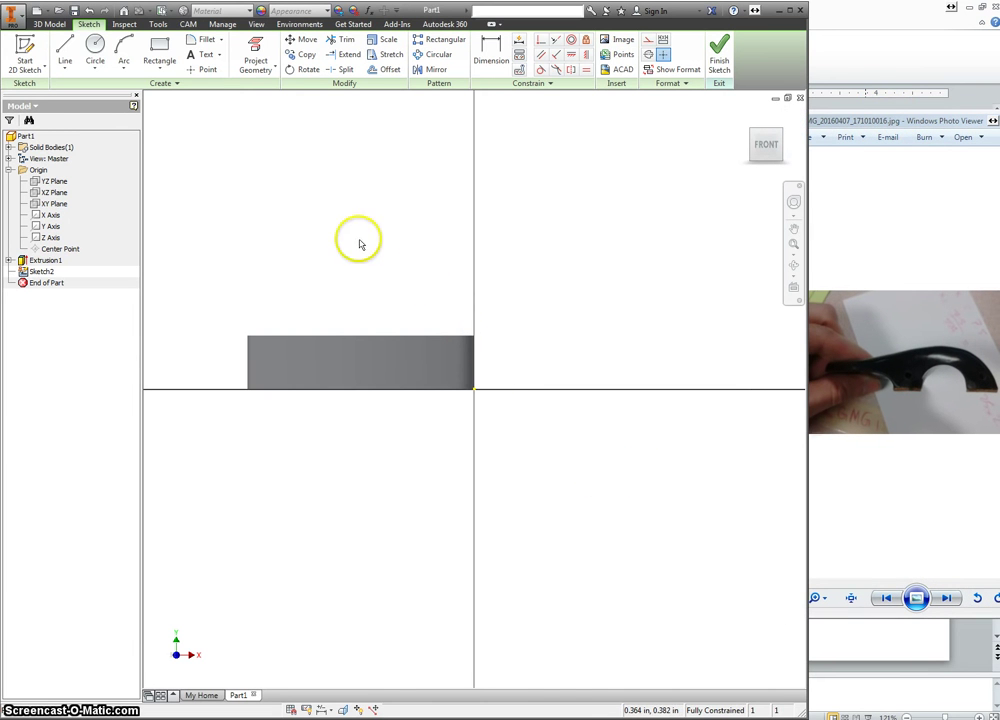
- Sketch a convex three-point arc with a chord of about 2.26 in from the origin to the block's top edge, tangent to that edge
{"action": "left_click", "coordinate": [122, 46]}
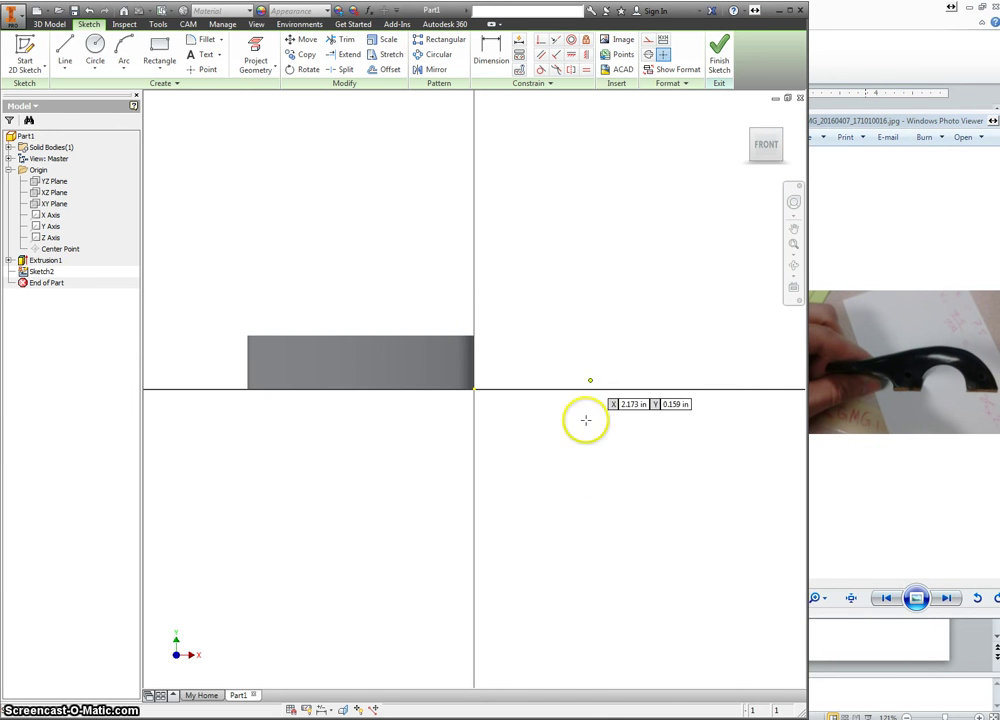
{"action": "left_click", "coordinate": [474, 389]}
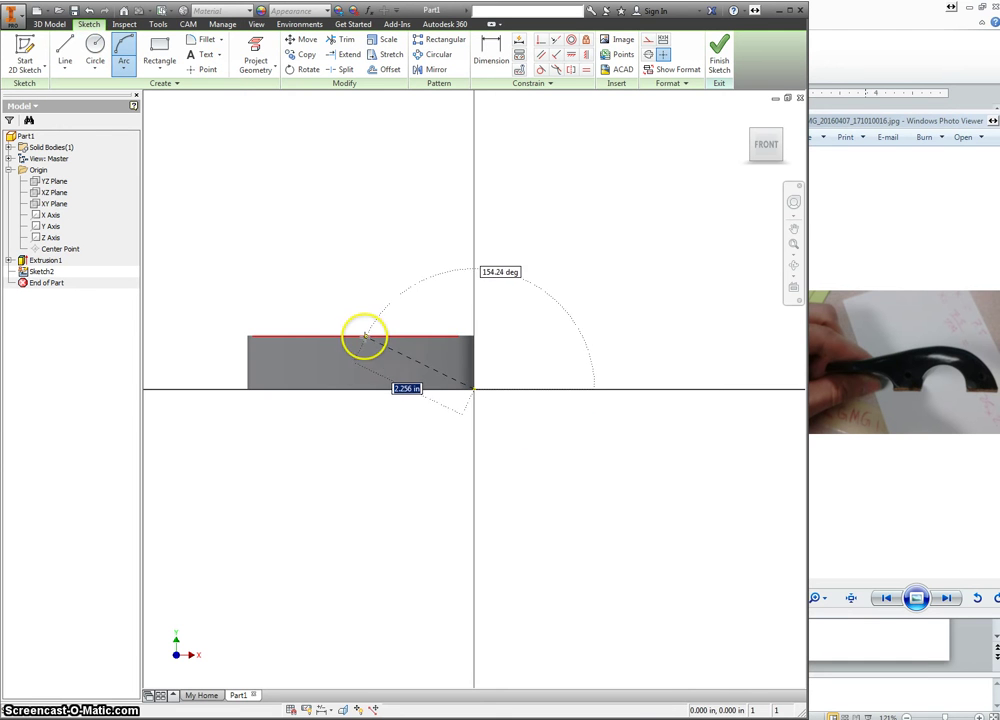
{"action": "left_click", "coordinate": [364, 338]}
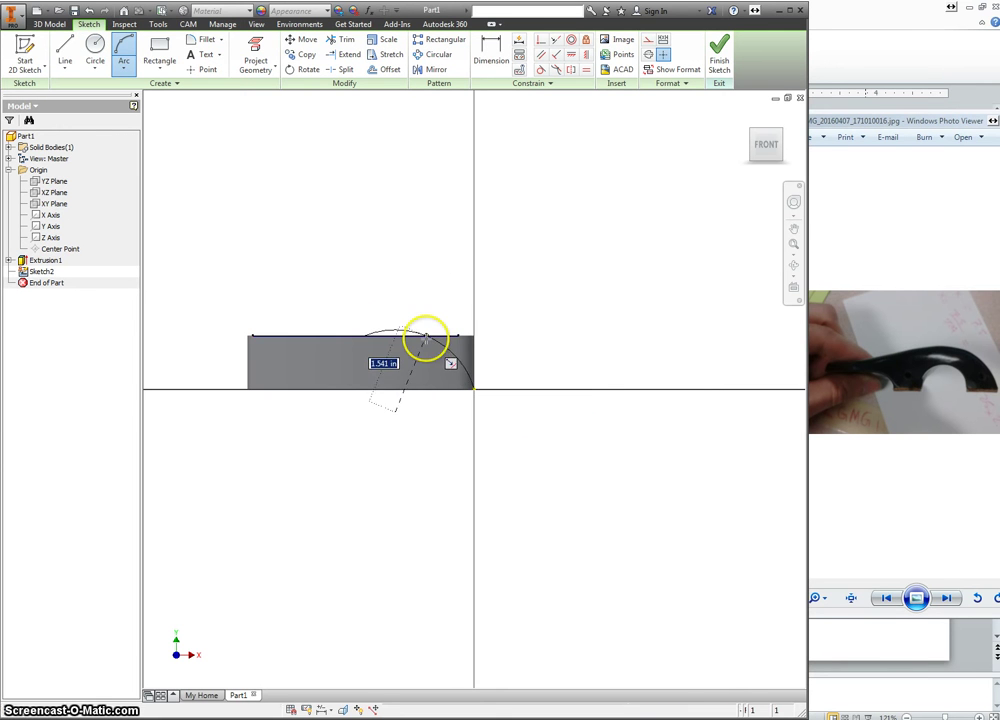
{"action": "left_click_drag", "start_coordinate": [427, 350], "coordinate": [455, 340]}
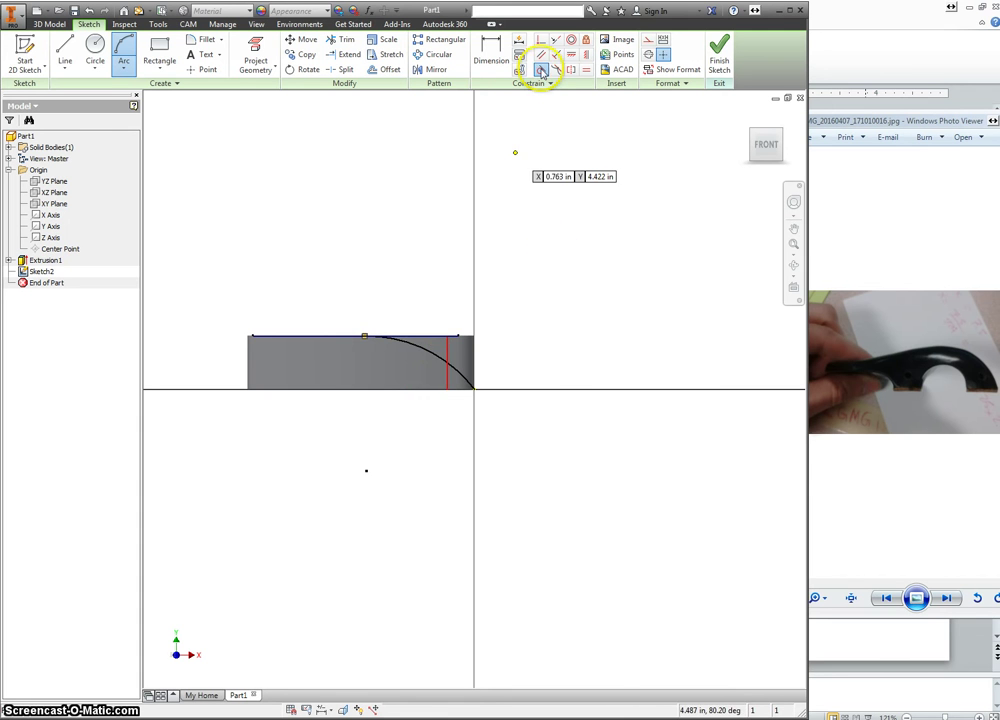
{"action": "left_click", "coordinate": [540, 70]}
{"action": "left_click", "coordinate": [420, 348]}
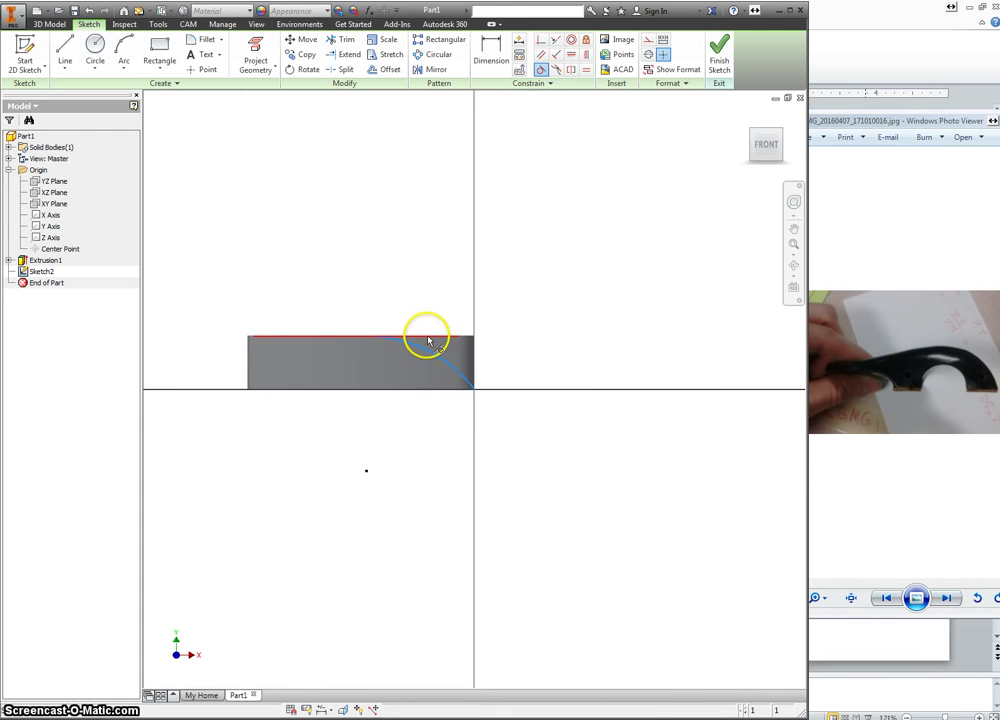
{"action": "left_click", "coordinate": [428, 341]}
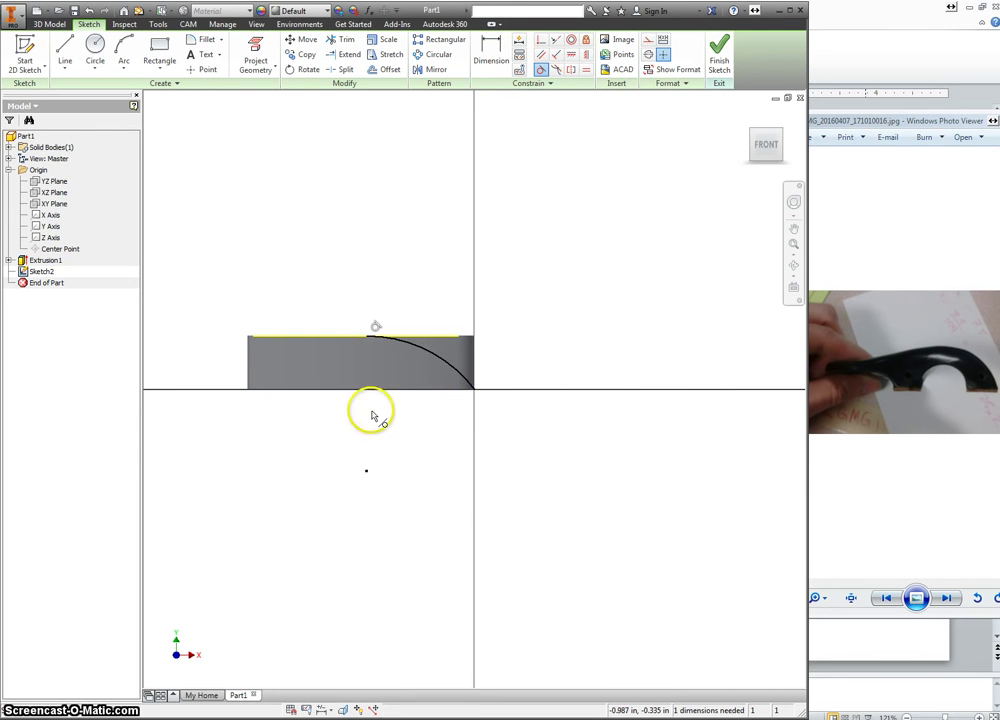
- Sketch a nearly flat arc, radius about 54 in, from the first arc's upper end to the block's far vertical edge and make the arcs tangent
{"action": "left_click", "coordinate": [95, 47]}
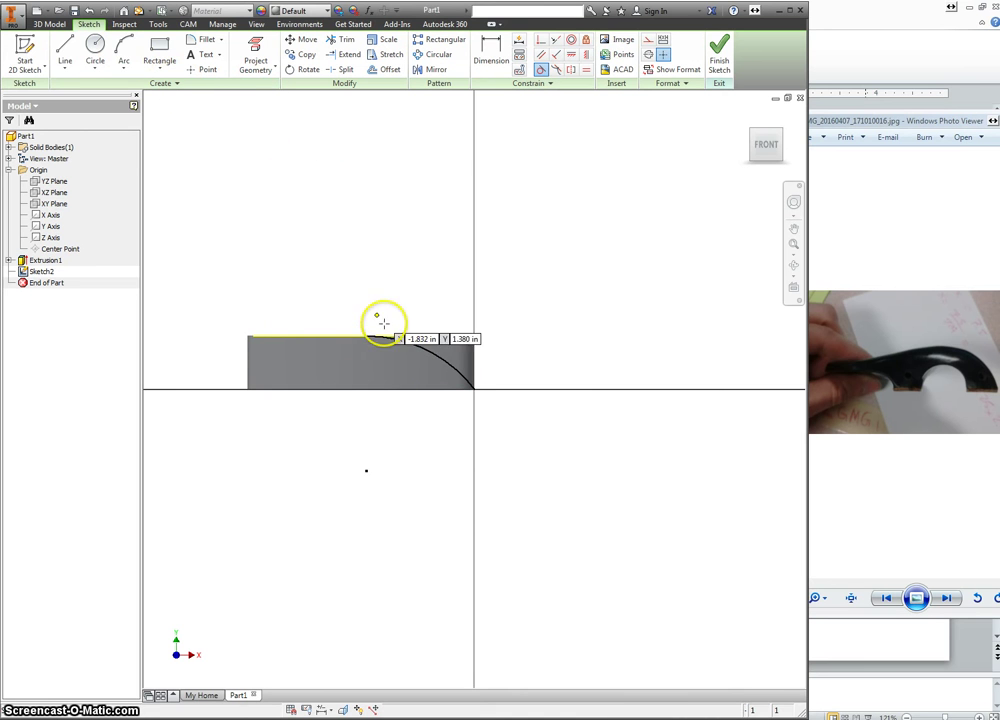
{"action": "key", "text": "a"}
{"action": "left_click", "coordinate": [369, 336]}
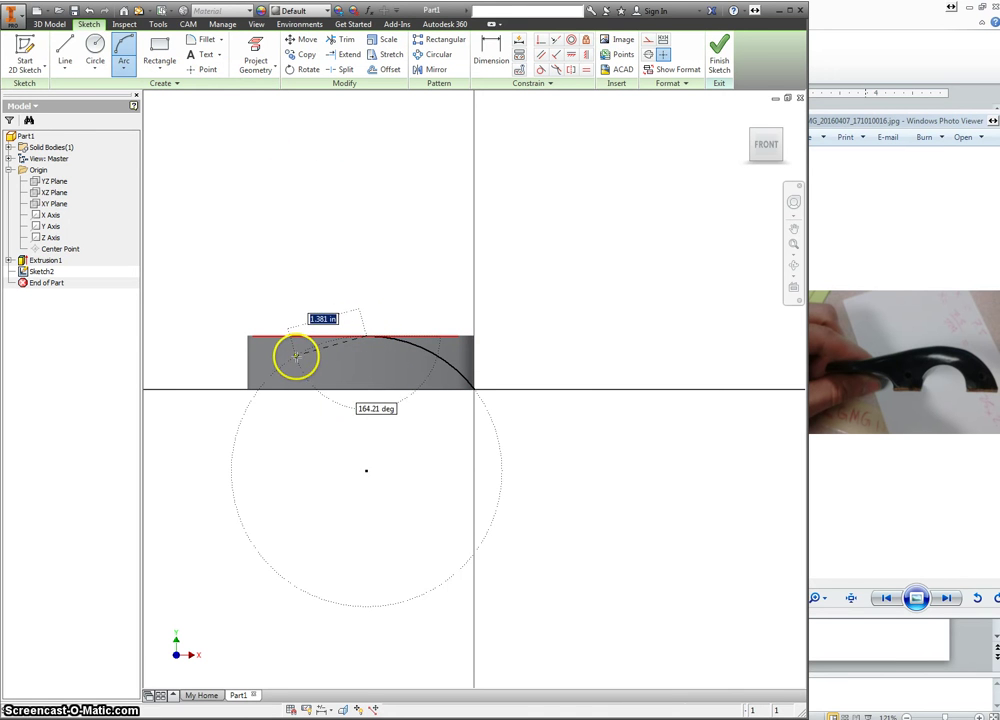
{"action": "left_click", "coordinate": [246, 352]}
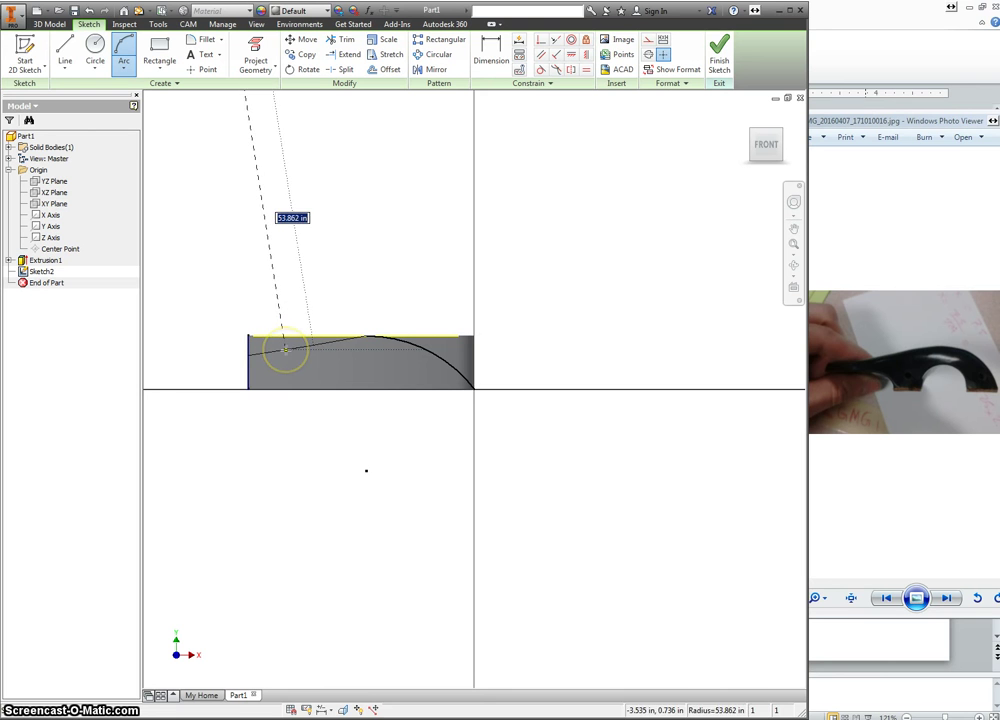
{"action": "left_click", "coordinate": [285, 348]}
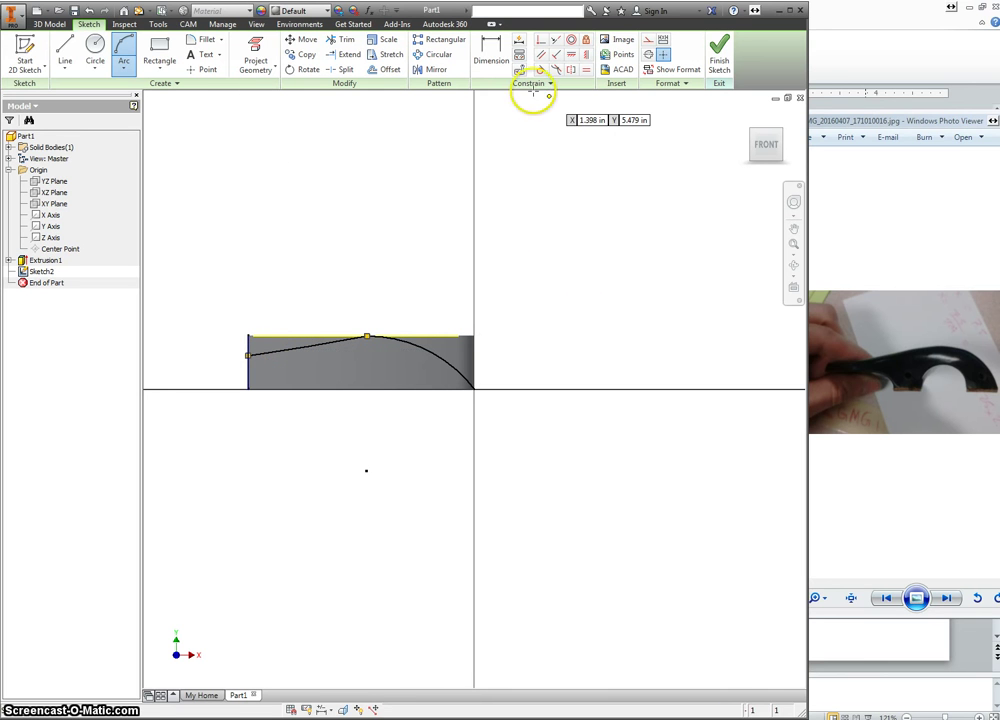
{"action": "key", "text": "Escape"}
{"action": "left_click", "coordinate": [335, 346]}
{"action": "left_click", "coordinate": [436, 350]}
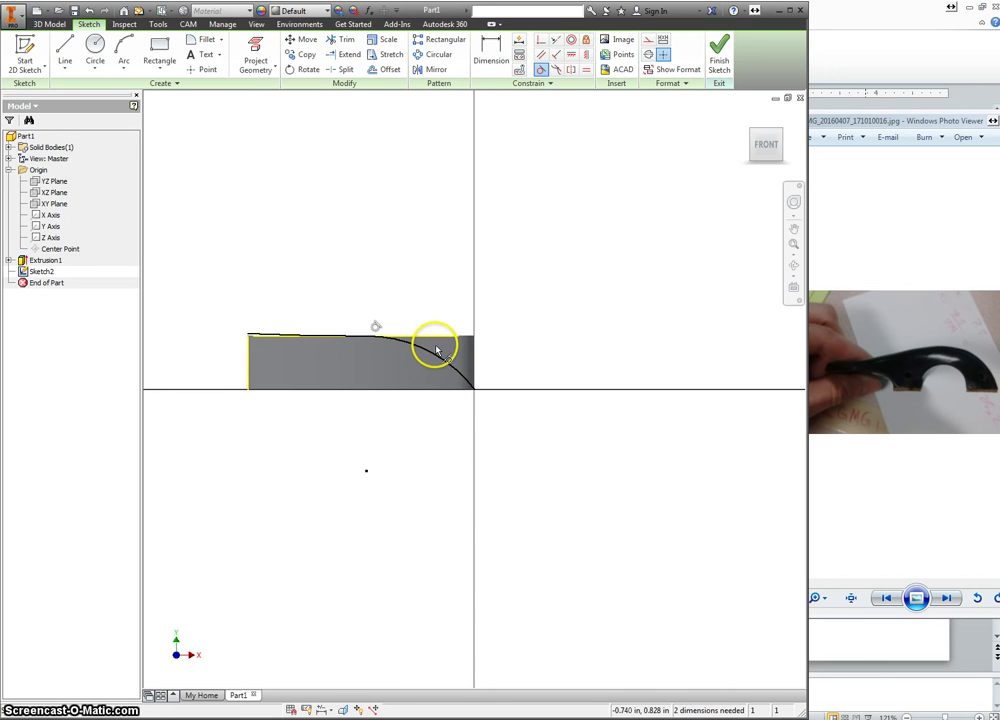
- Try moving the flat arc's far end along the block's vertical edge, then undo that and the tangency between the two arcs
{"action": "right_click", "coordinate": [322, 266]}
{"action": "left_click", "coordinate": [265, 330]}
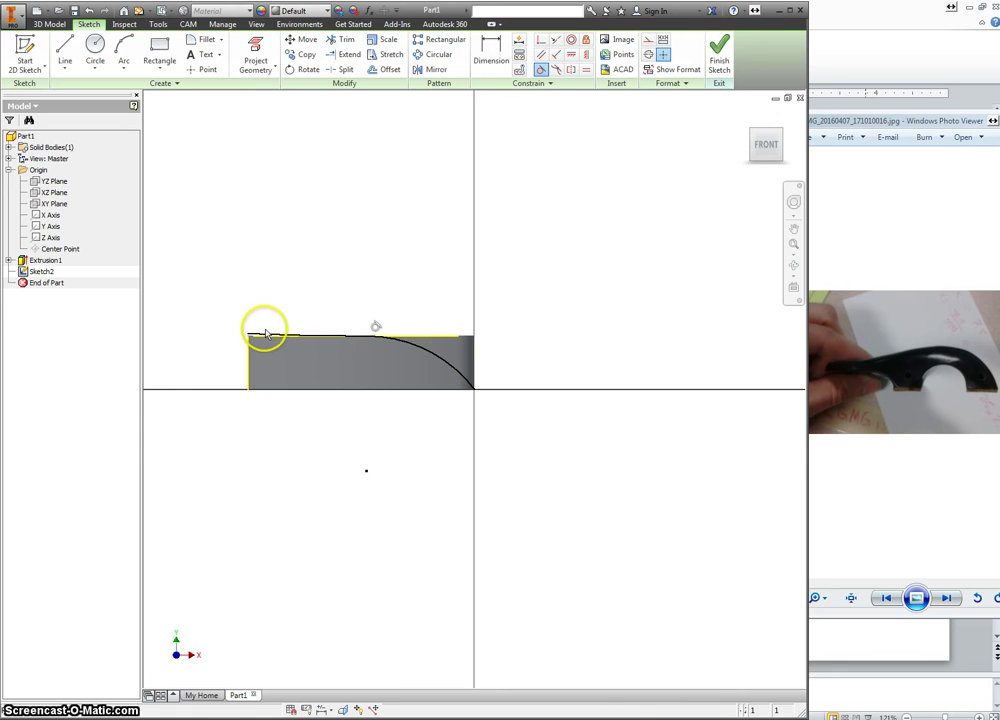
{"action": "mouse_move", "coordinate": [267, 336]}
{"action": "left_mouse_down"}
{"action": "mouse_move", "coordinate": [279, 350]}
{"action": "mouse_move", "coordinate": [248, 331]}
{"action": "left_mouse_up"}
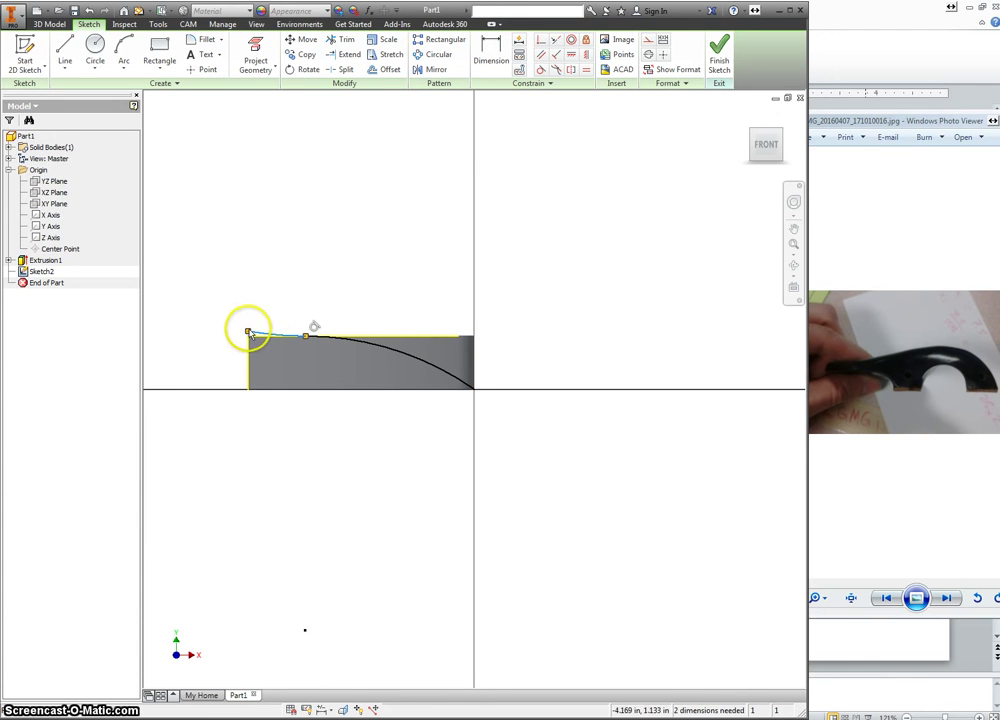
{"action": "left_click_drag", "start_coordinate": [251, 330], "coordinate": [252, 329]}
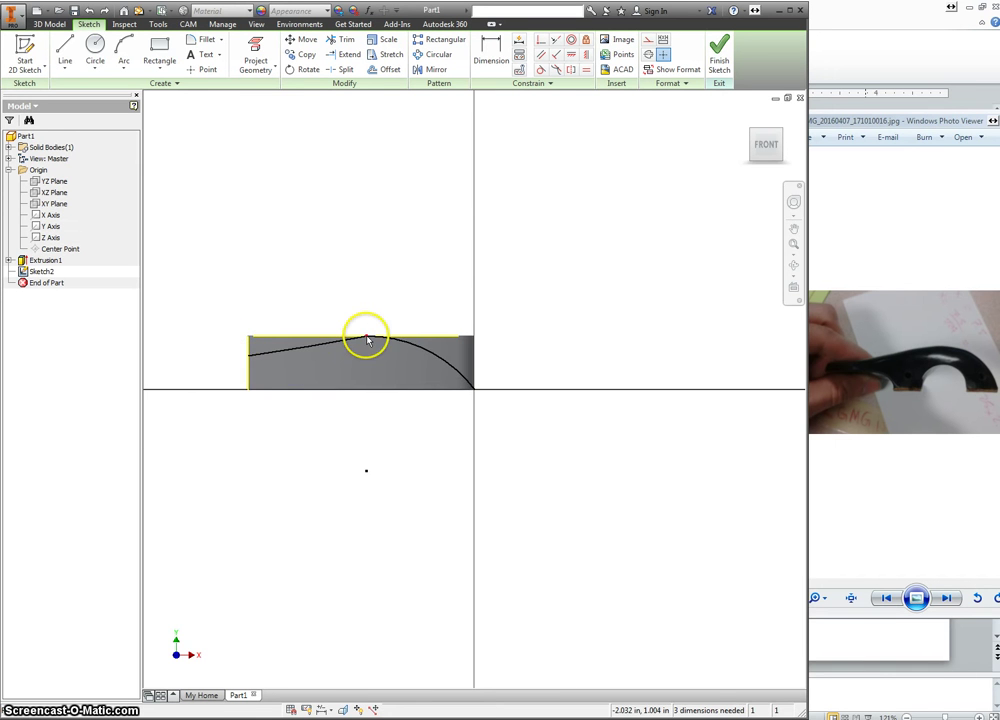
- Sketch a circle about 0.74 in across overlapping the block's bottom edge, centred about 1.17 in from the vertical axis and 0.14 in up
{"action": "scroll", "coordinate": [366, 337], "scroll_direction": "up", "scroll_amount": 5}
{"action": "scroll", "coordinate": [366, 335], "scroll_direction": "down", "scroll_amount": 4}
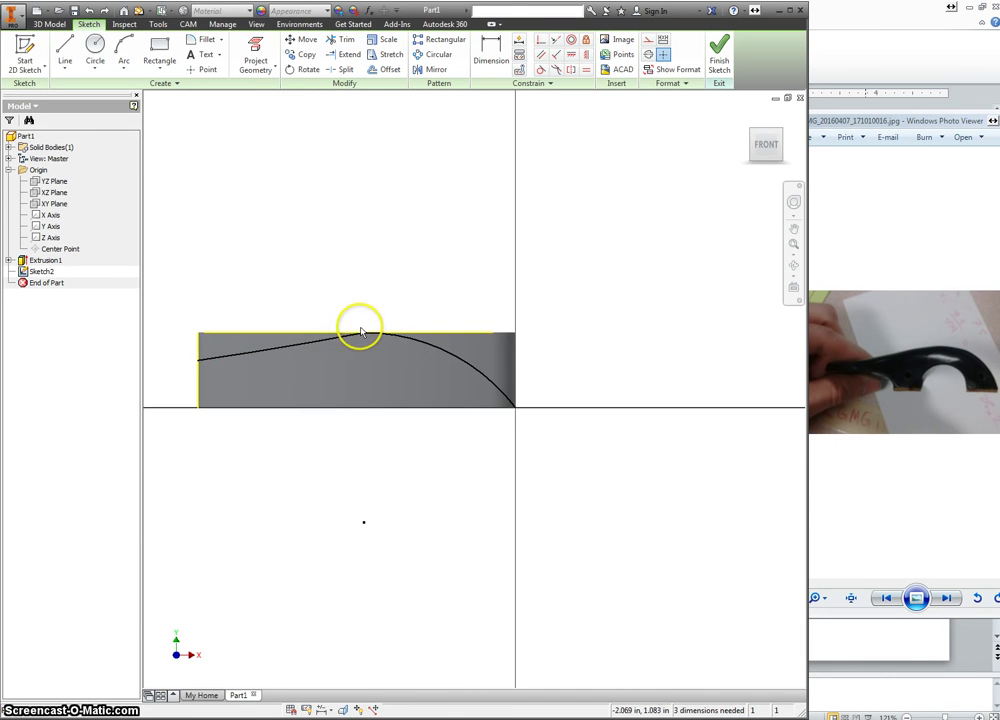
{"action": "scroll", "coordinate": [363, 335], "scroll_direction": "up", "scroll_amount": 3}
{"action": "scroll", "coordinate": [362, 331], "scroll_direction": "down", "scroll_amount": 2}
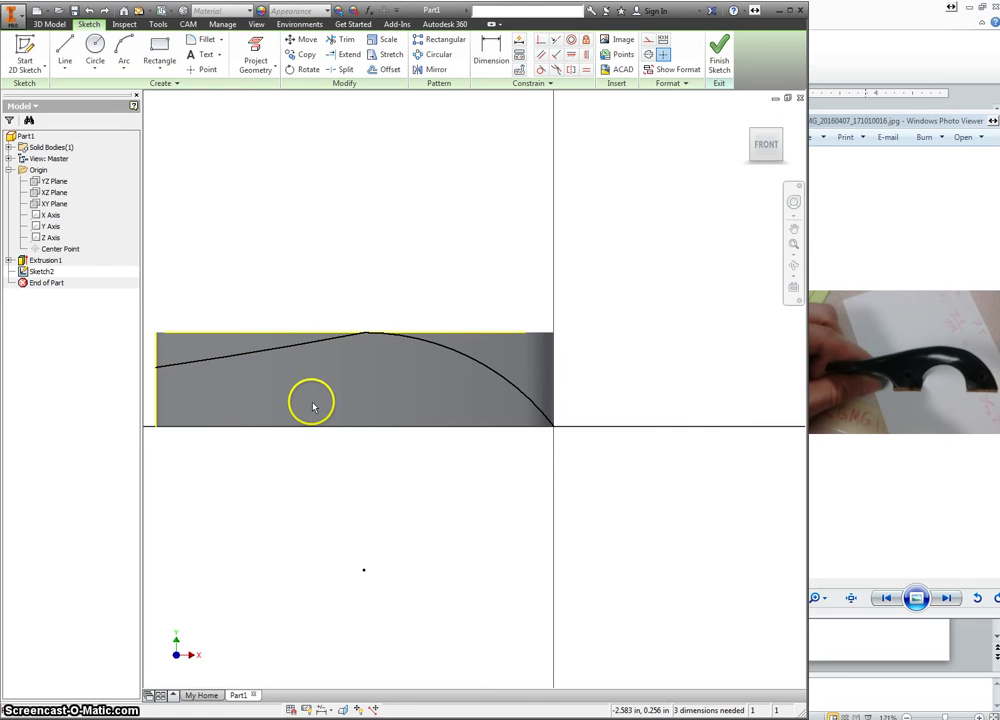
{"action": "left_click", "coordinate": [95, 44]}
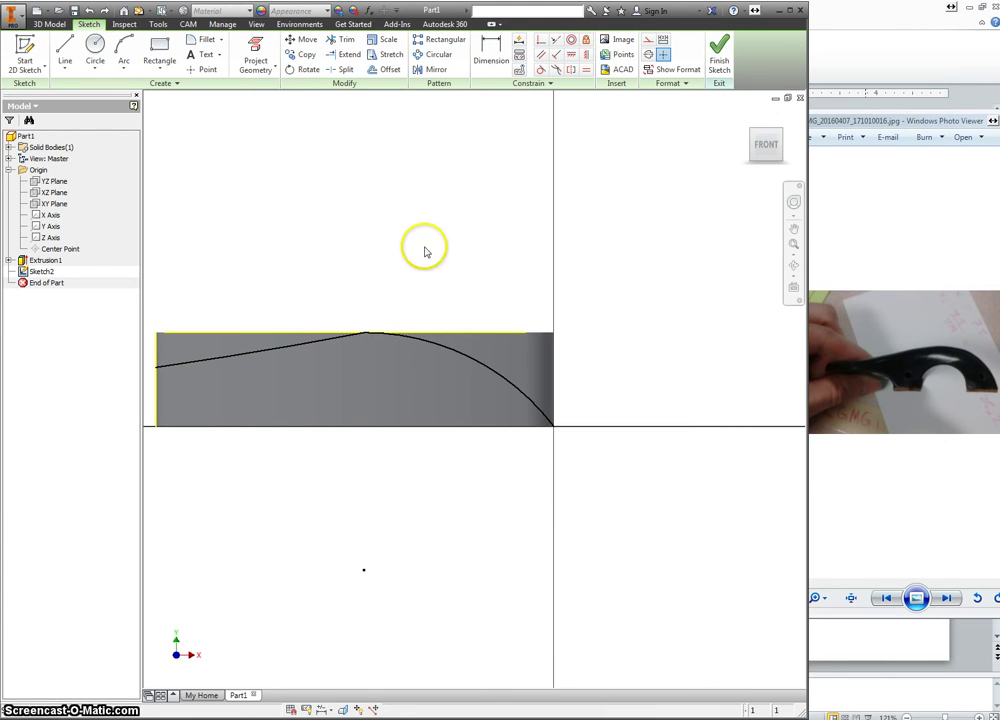
{"action": "left_click", "coordinate": [448, 397]}
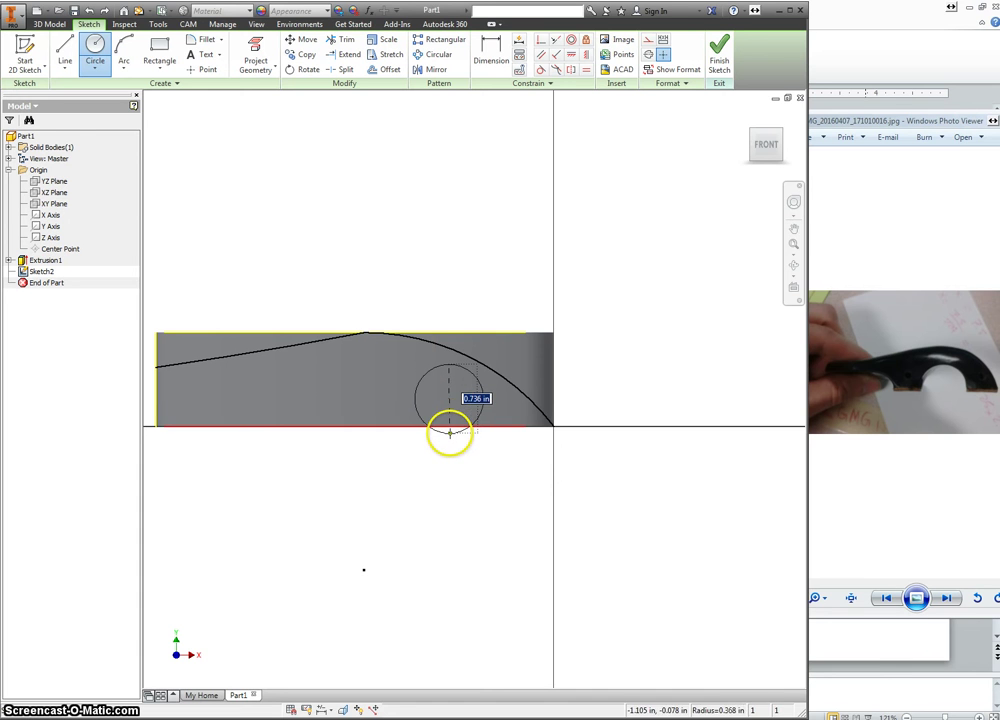
{"action": "left_click", "coordinate": [450, 432]}
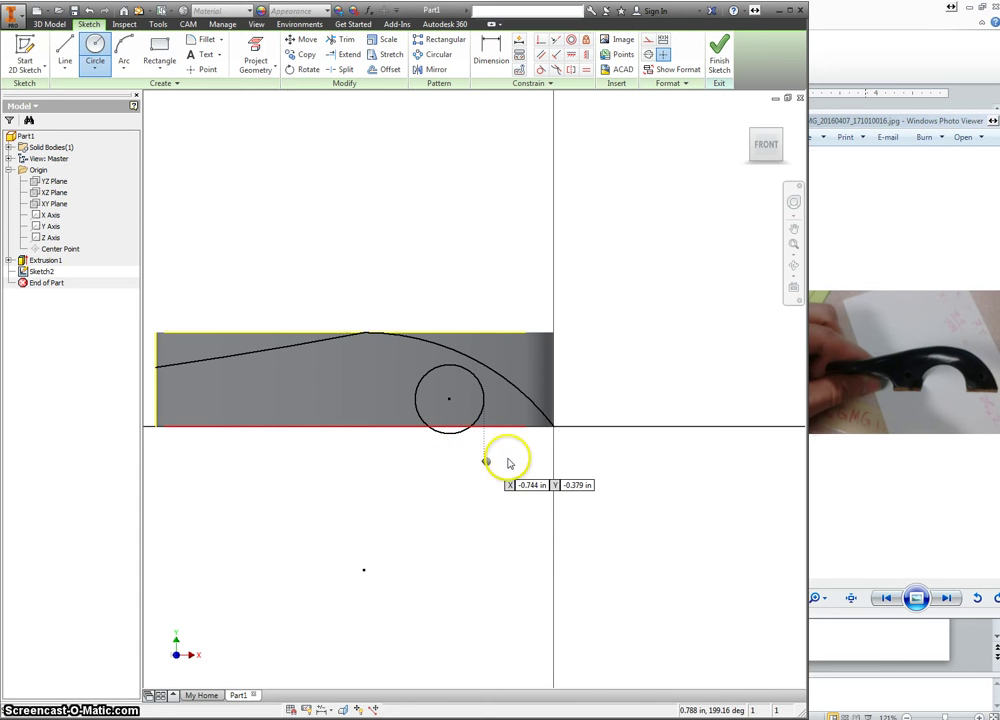
{"action": "right_click", "coordinate": [486, 462]}
{"action": "left_click", "coordinate": [529, 462]}
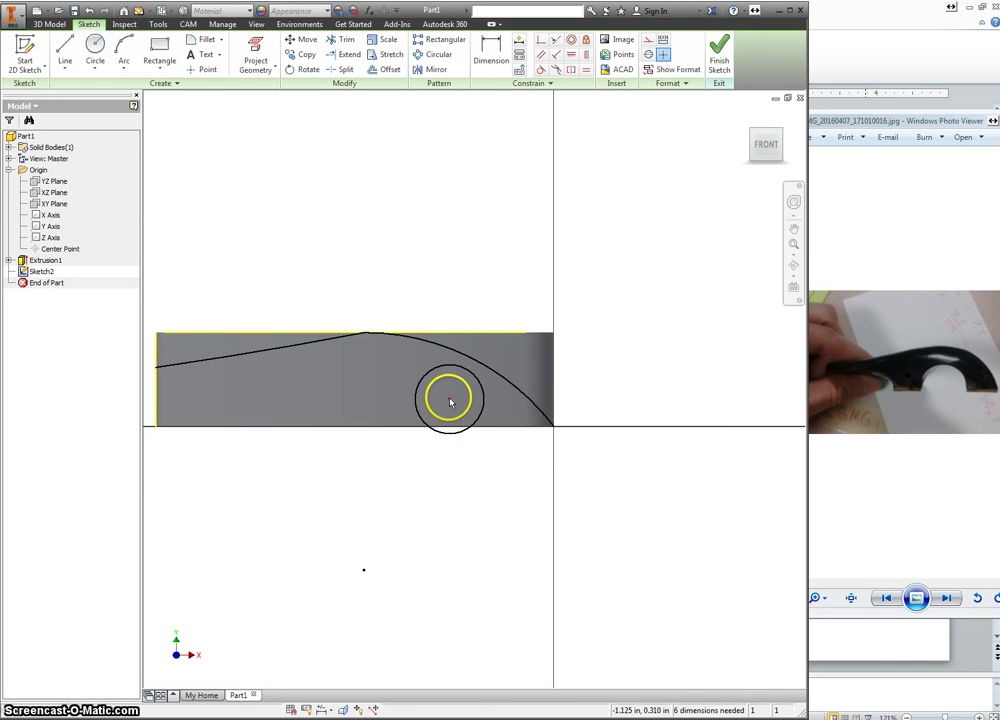
{"action": "left_click_drag", "start_coordinate": [449, 399], "coordinate": [445, 413]}
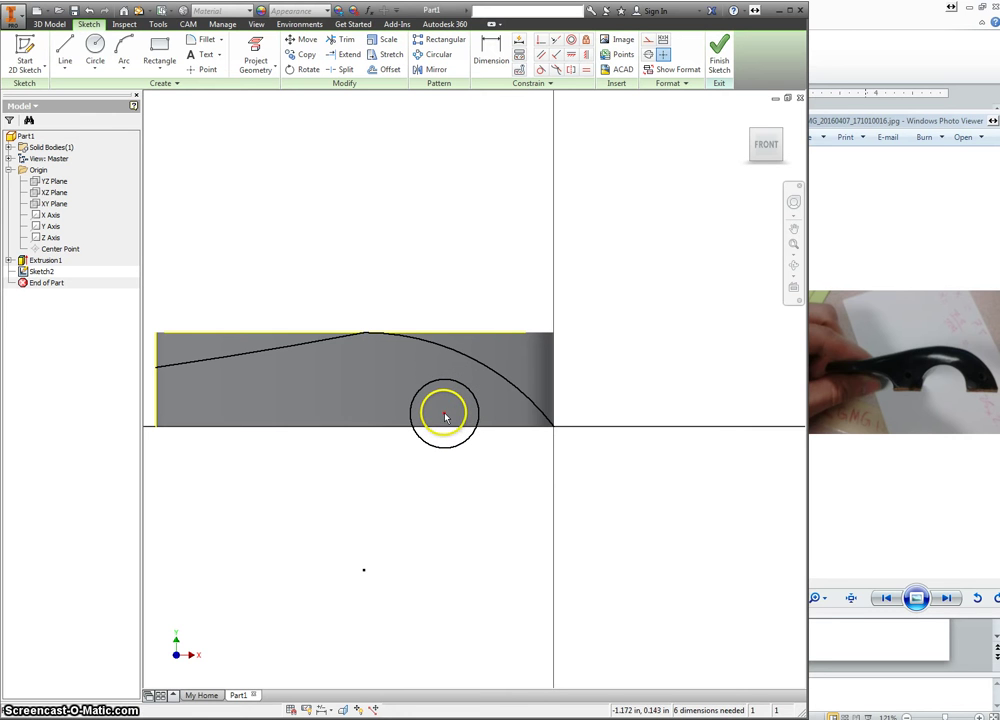
- Draw vertical lines down from both sides of the circle to below the block and join them with a horizontal line about 0.74 in long
{"action": "right_click", "coordinate": [495, 478]}
{"action": "left_click", "coordinate": [509, 444]}
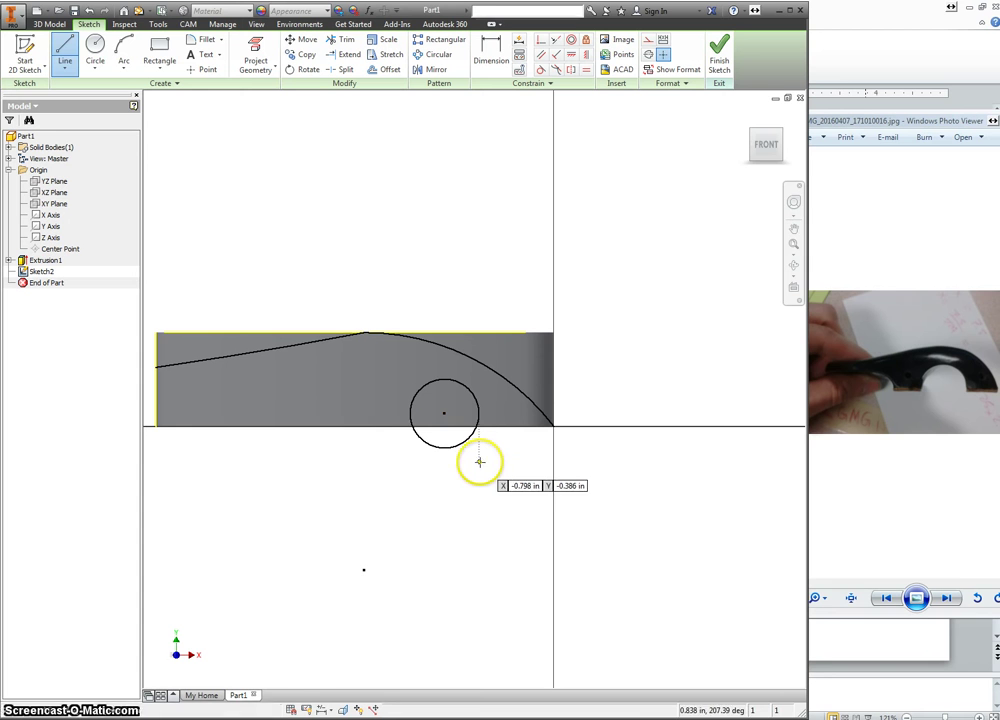
{"action": "left_click", "coordinate": [478, 420]}
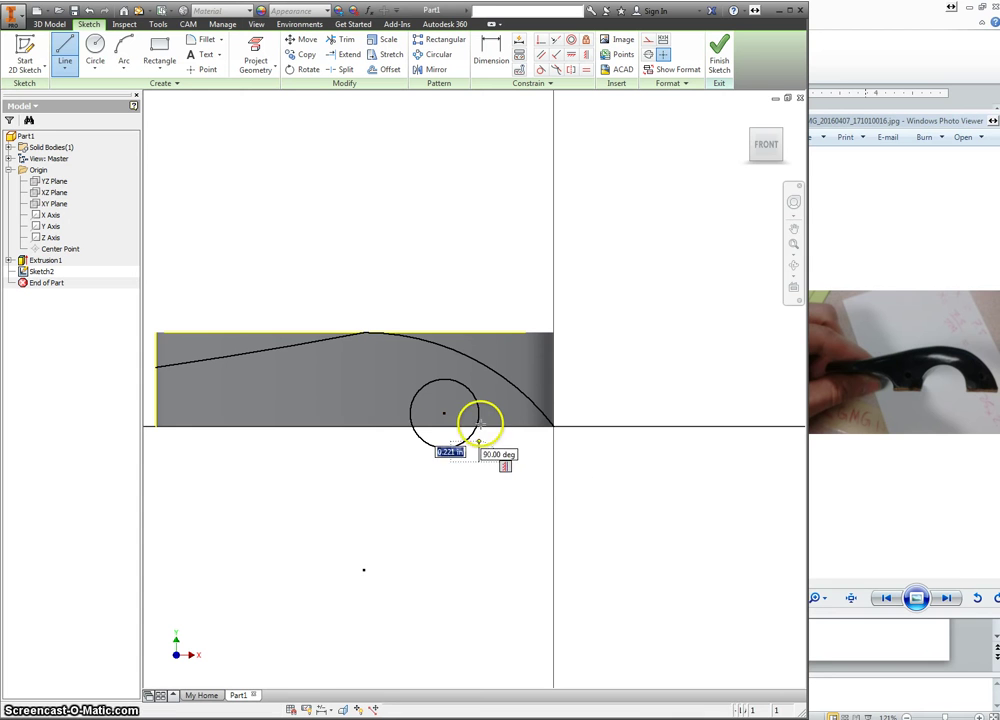
{"action": "right_click", "coordinate": [395, 473]}
{"action": "left_click", "coordinate": [394, 439]}
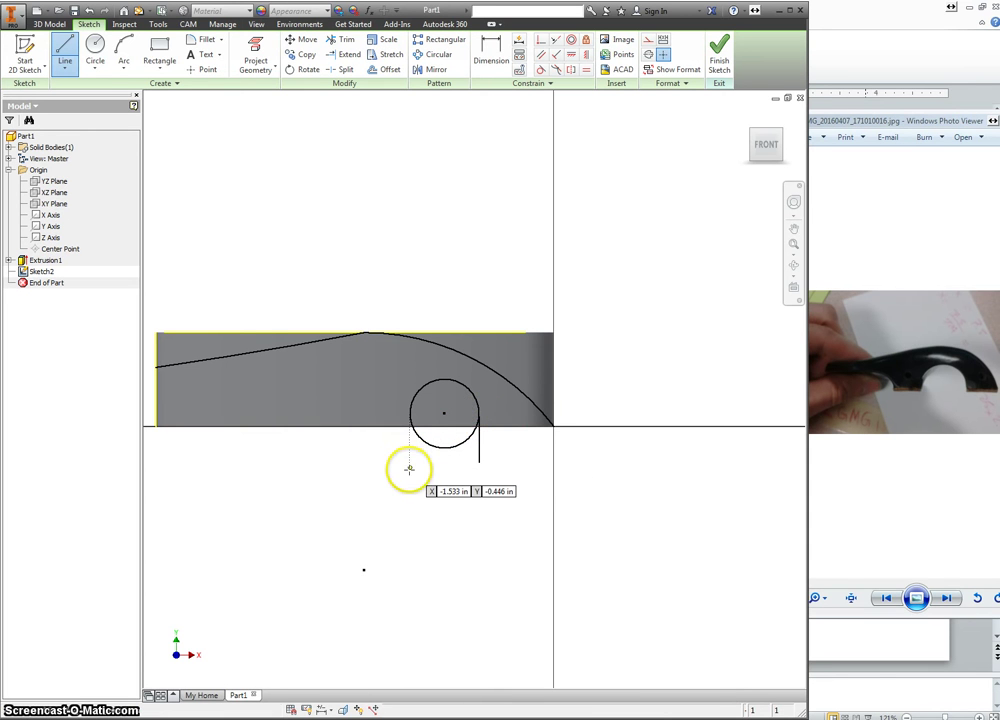
{"action": "left_click", "coordinate": [409, 463]}
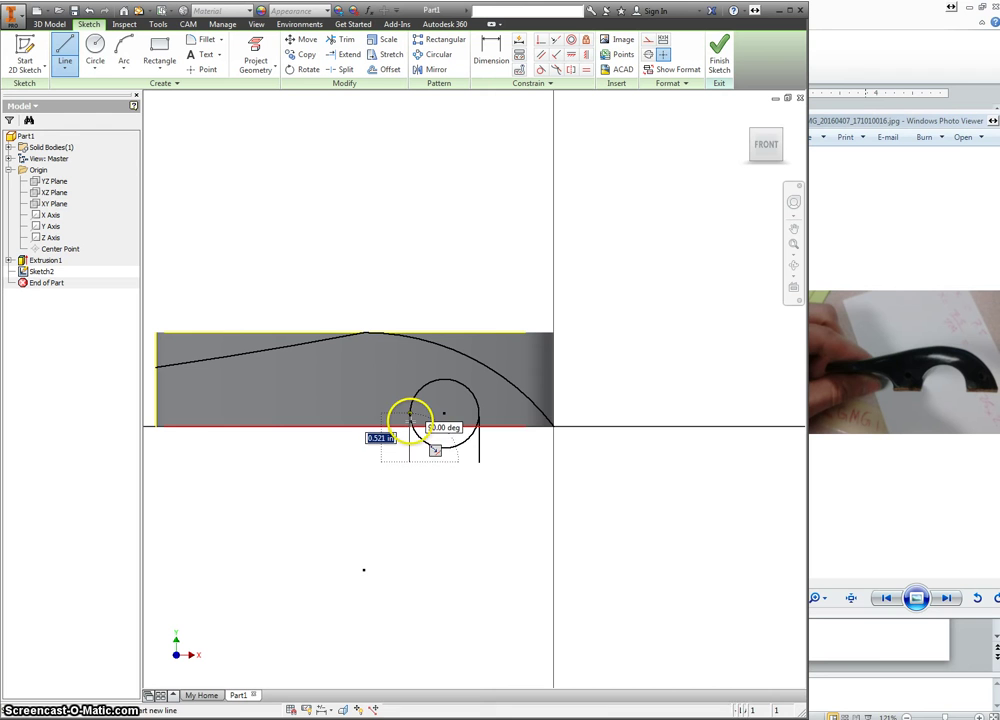
{"action": "left_click", "coordinate": [409, 463]}
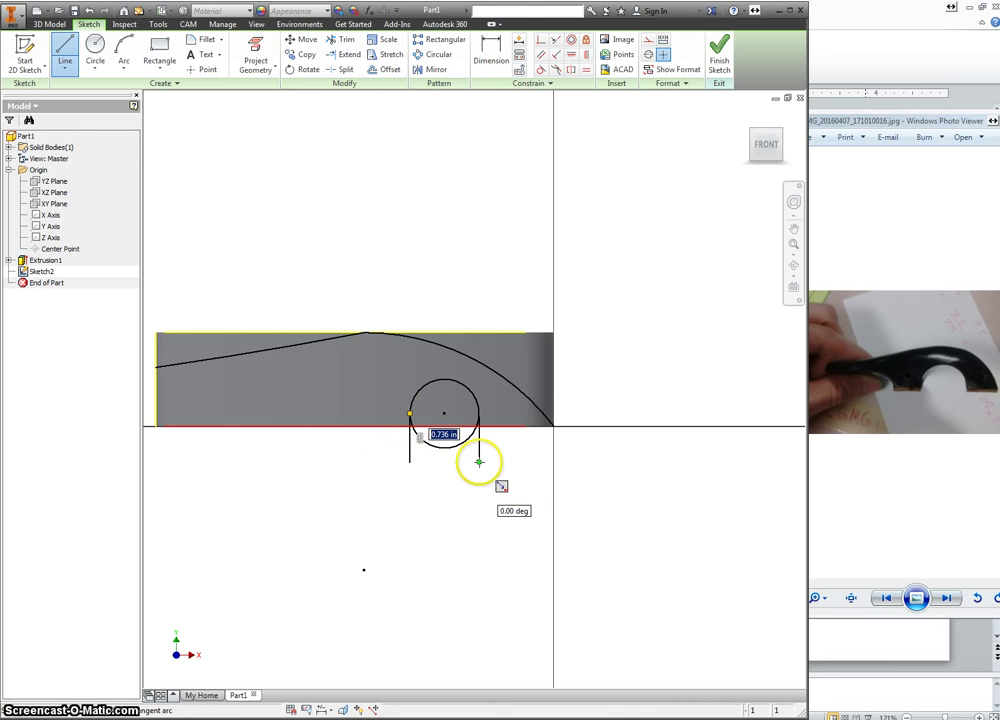
{"action": "left_click", "coordinate": [478, 462]}
{"action": "right_click", "coordinate": [502, 458]}
{"action": "left_click", "coordinate": [540, 462]}
- Move the upper end of the vertical line nearer the origin onto the circle's side quadrant point
{"action": "scroll", "coordinate": [476, 410], "scroll_direction": "up", "scroll_amount": 8}
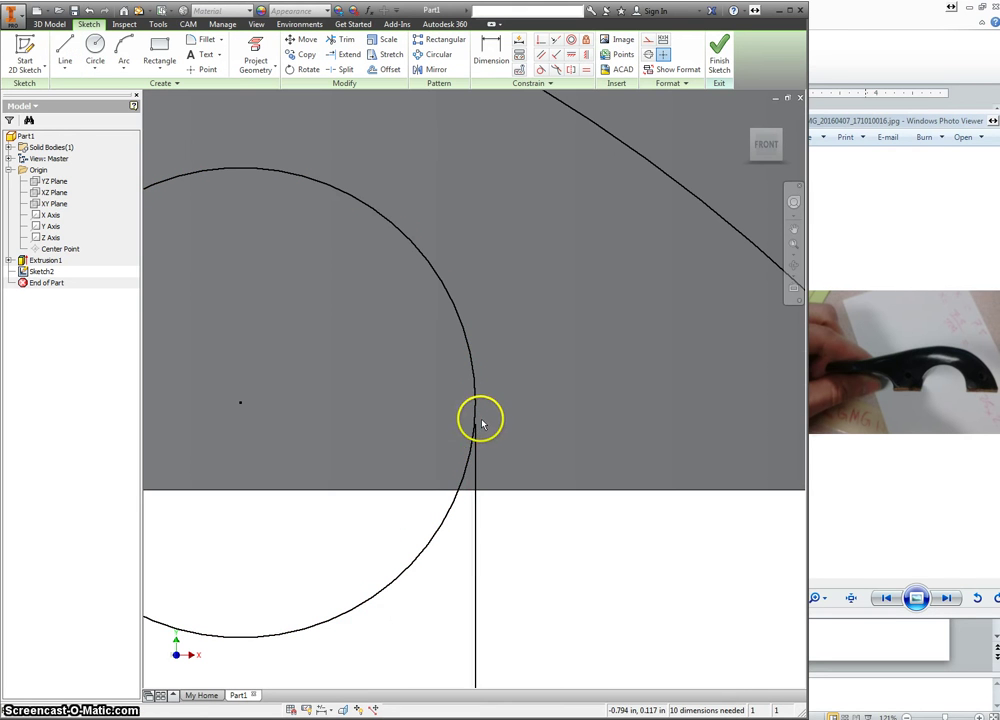
{"action": "left_click", "coordinate": [310, 69]}
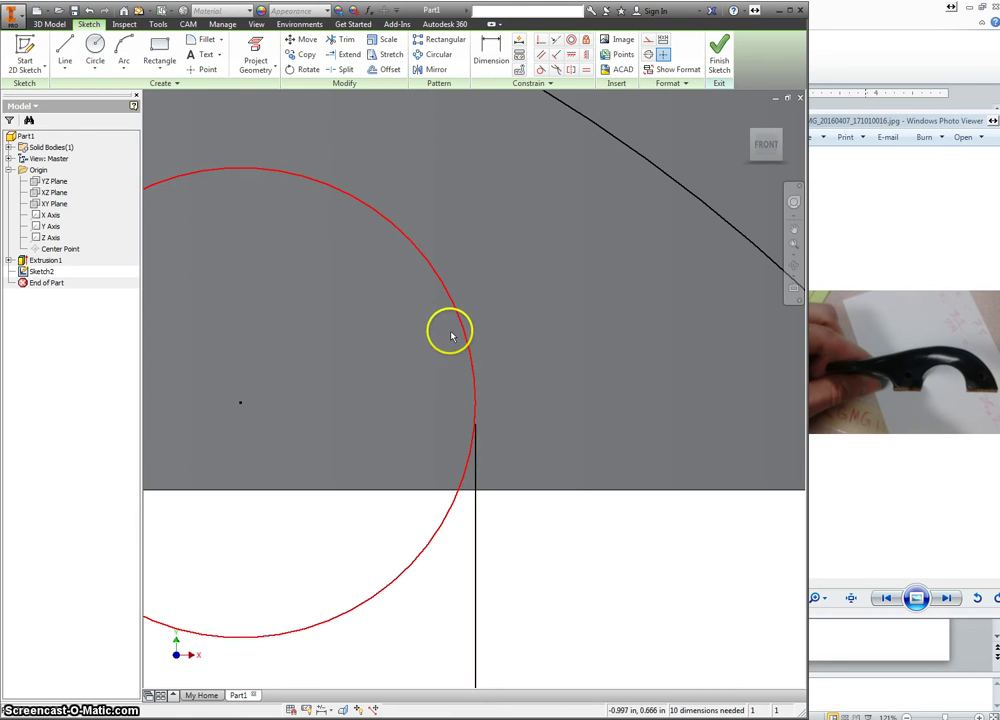
{"action": "key", "text": "Escape"}
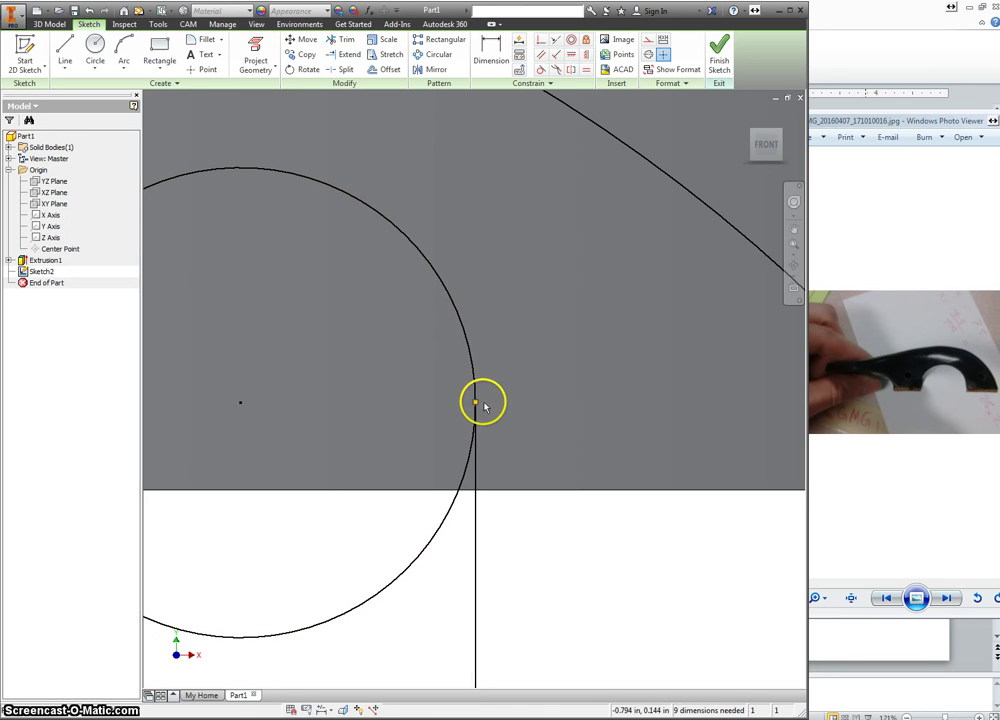
- Trim away the circle's lower half between the two vertical lines to leave an arch-shaped cutout outline
{"action": "right_click", "coordinate": [541, 567]}
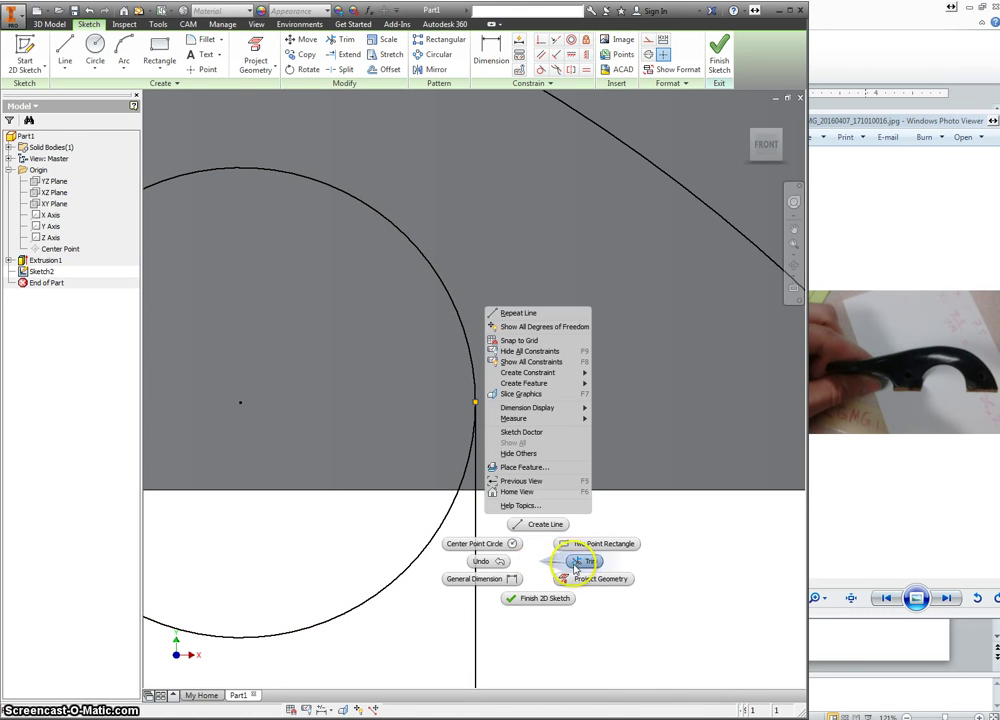
{"action": "left_click", "coordinate": [573, 561]}
{"action": "scroll", "coordinate": [386, 580], "scroll_direction": "up", "scroll_amount": 6}
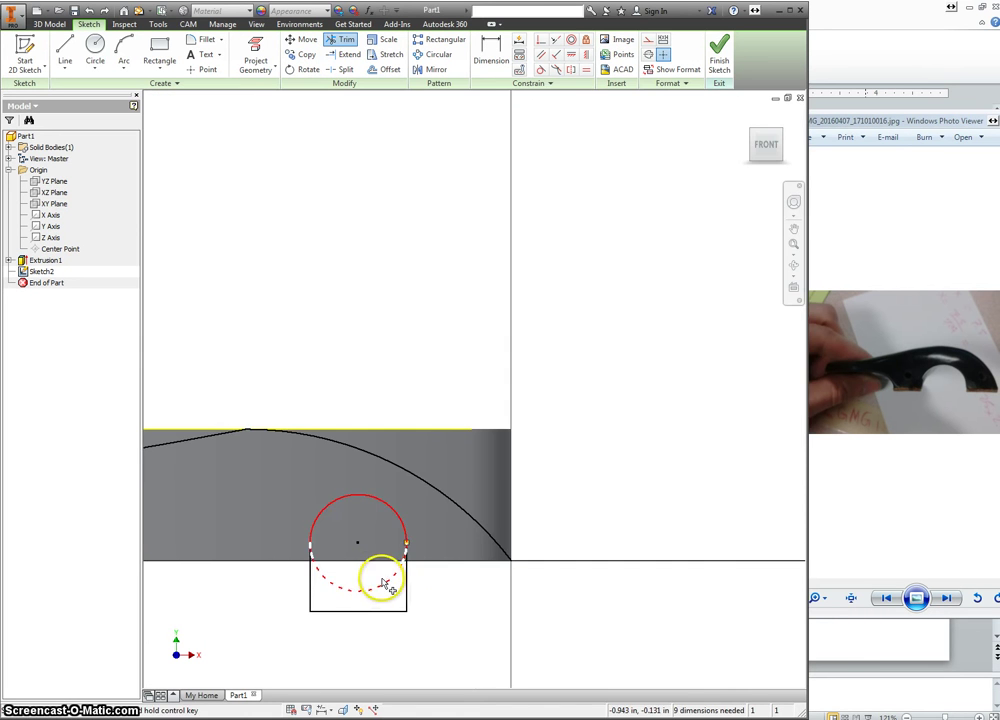
{"action": "left_click", "coordinate": [384, 588]}
{"action": "scroll", "coordinate": [371, 584], "scroll_direction": "up", "scroll_amount": 5}
{"action": "scroll", "coordinate": [362, 588], "scroll_direction": "down", "scroll_amount": 3}
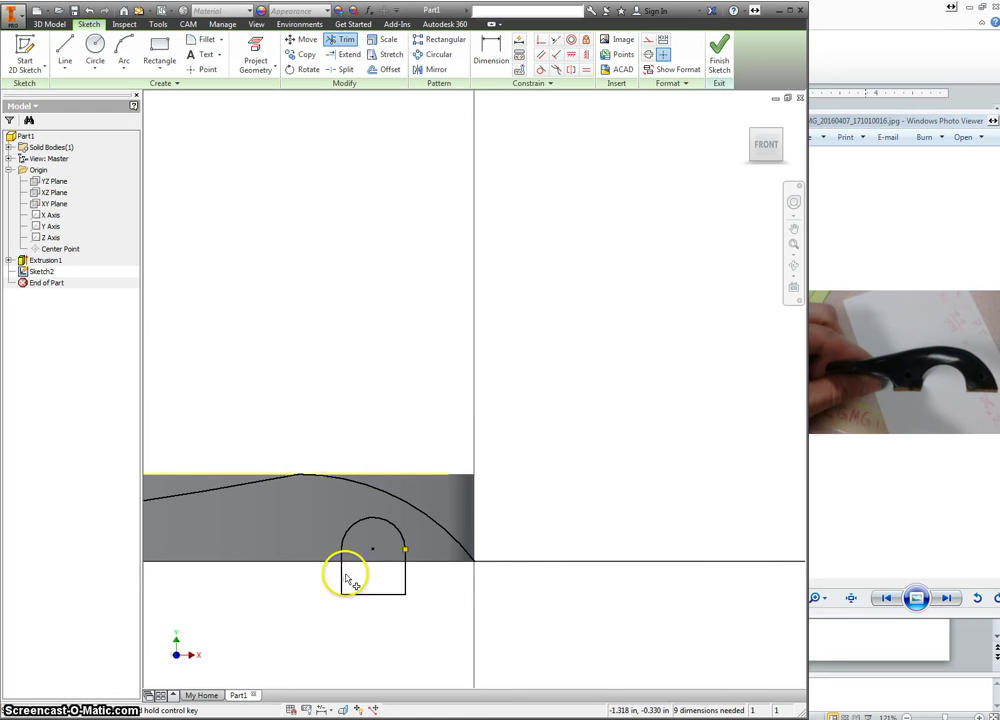
- Sketch a convex three-point arc of about 0.52 in radius rising from the block's bottom edge beside the arch, curving away from it
{"action": "mouse_move", "coordinate": [290, 589]}
{"action": "middle_mouse_down"}
{"action": "mouse_move", "coordinate": [371, 572]}
{"action": "mouse_move", "coordinate": [447, 472]}
{"action": "mouse_move", "coordinate": [459, 533]}
{"action": "middle_mouse_up"}
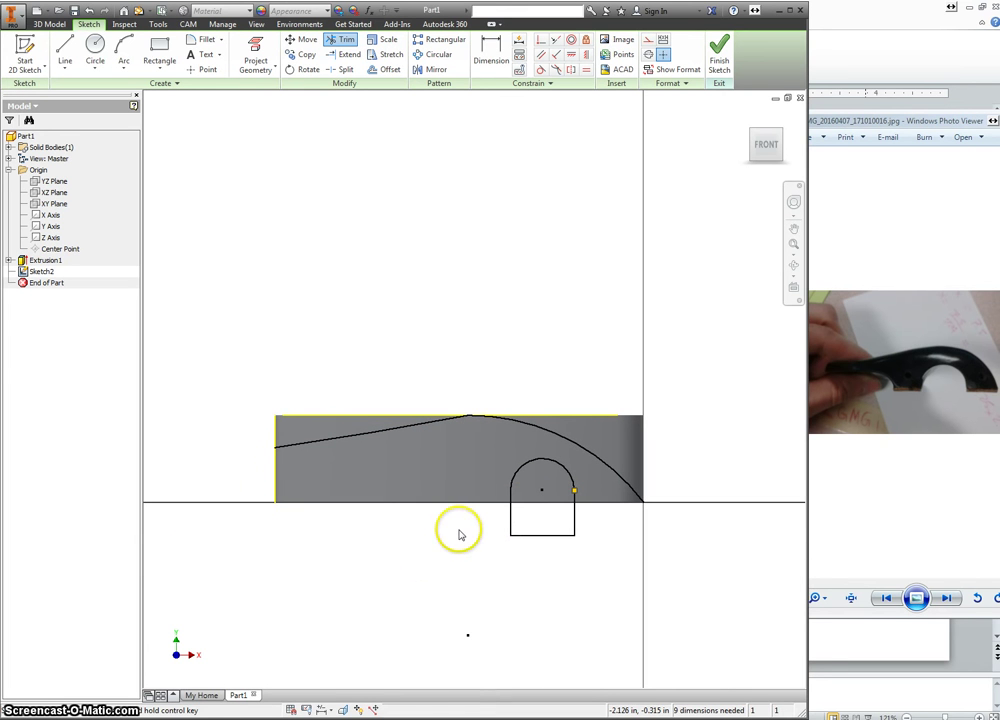
{"action": "left_click", "coordinate": [124, 50]}
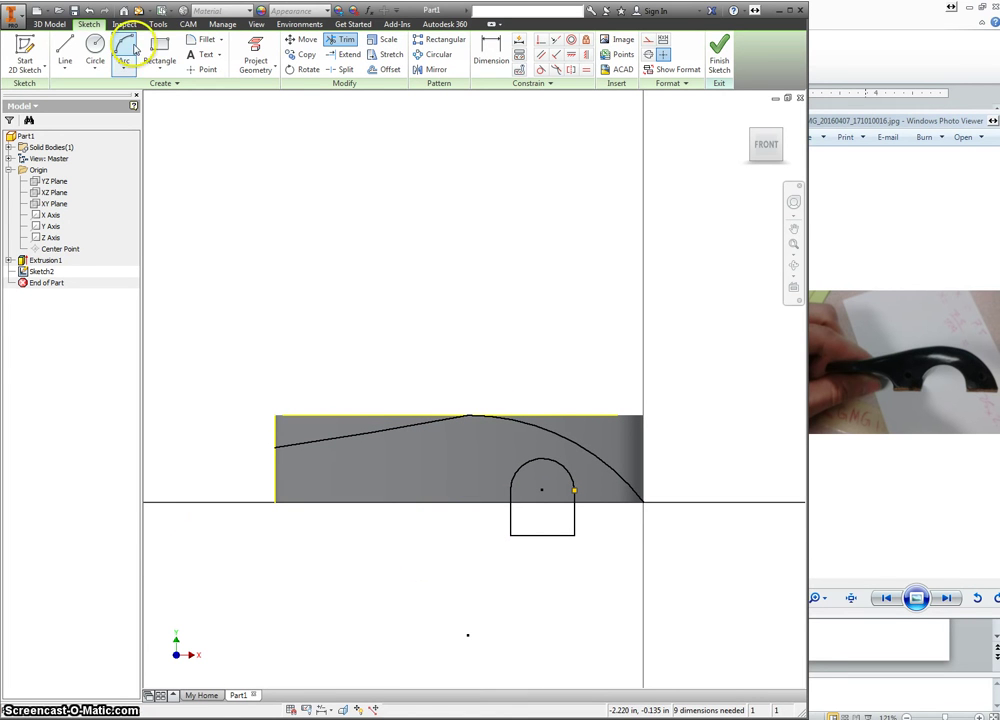
{"action": "left_click", "coordinate": [481, 501]}
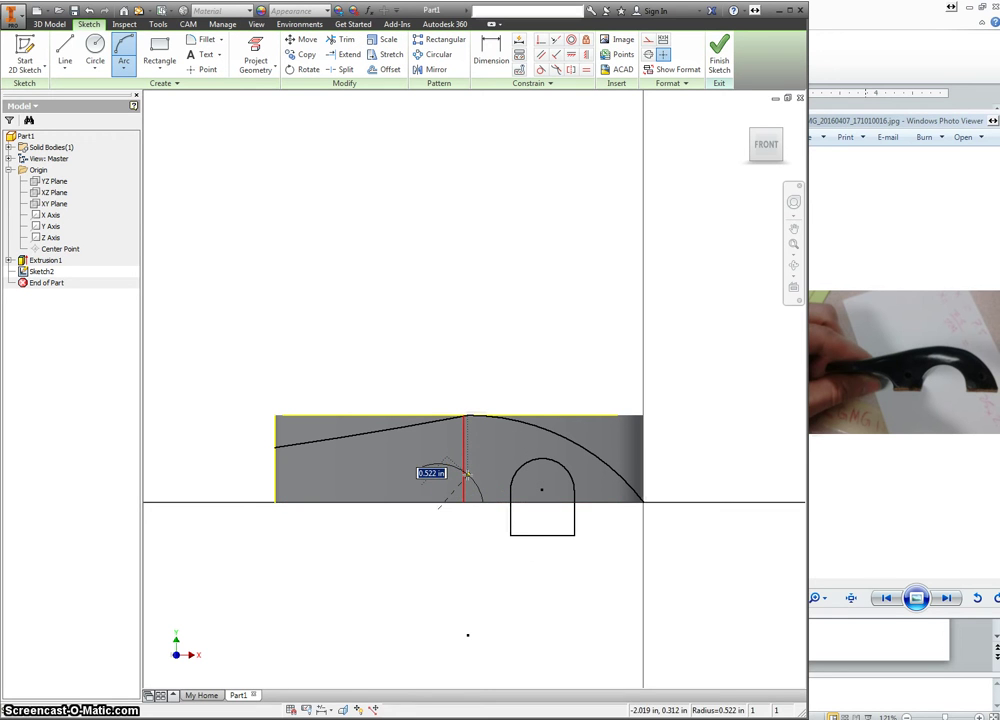
{"action": "left_click", "coordinate": [467, 474]}
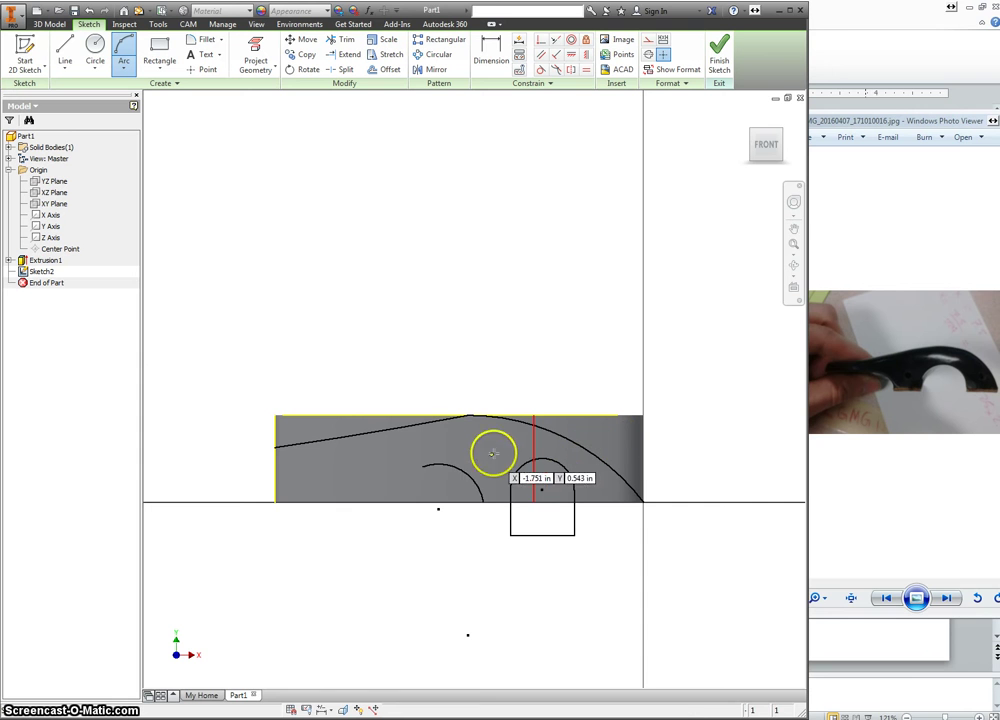
{"action": "left_click", "coordinate": [423, 467]}
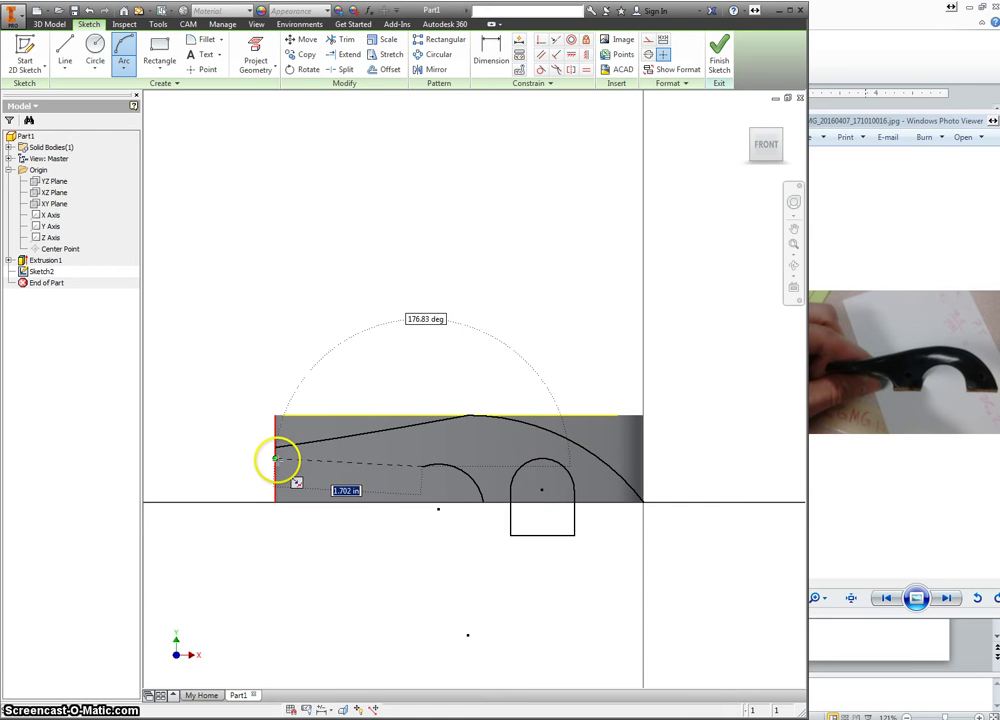
{"action": "left_click", "coordinate": [277, 460]}
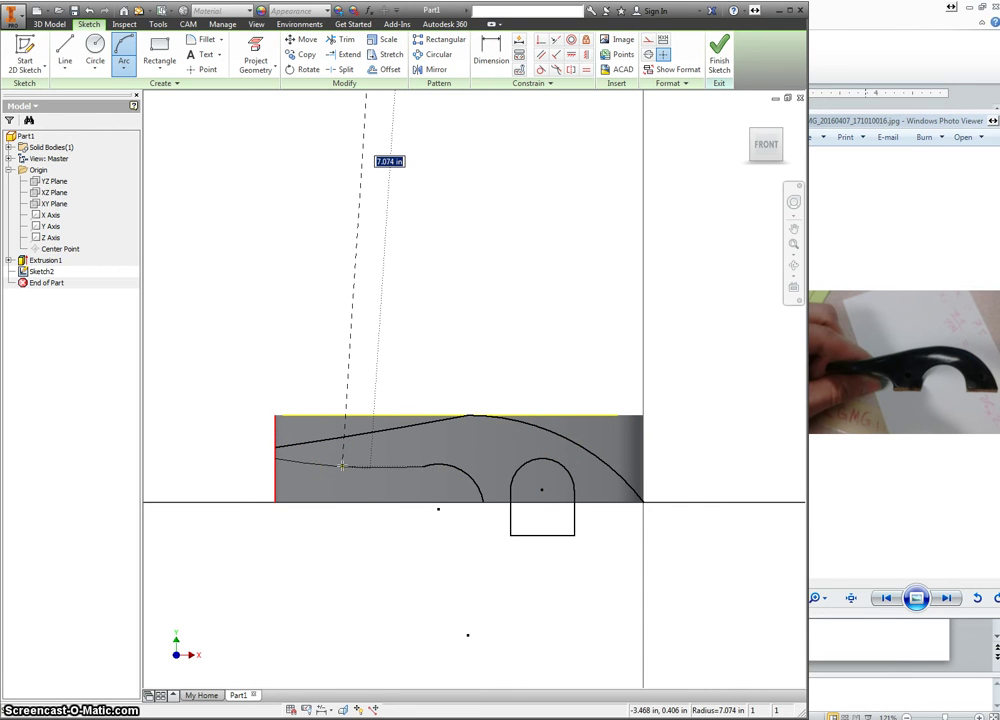
{"action": "key", "text": "Escape"}
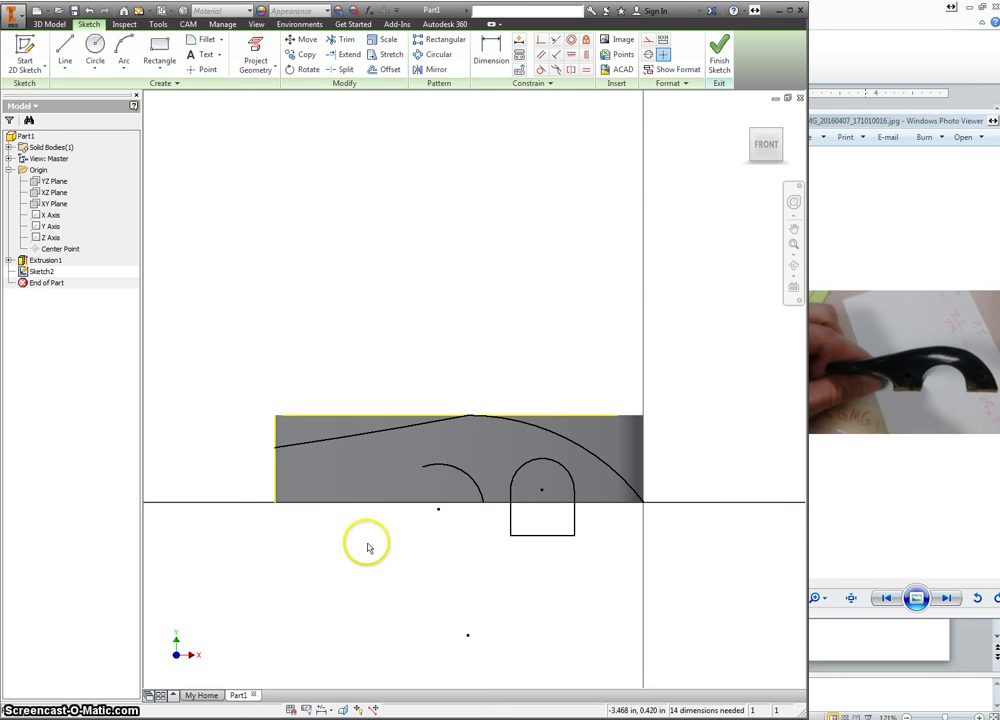
- Draw a horizontal line about 1.7 in long from the new arc's upper end to the block's far vertical edge
{"action": "right_click", "coordinate": [368, 560]}
{"action": "left_click", "coordinate": [368, 522]}
{"action": "key", "text": "l"}
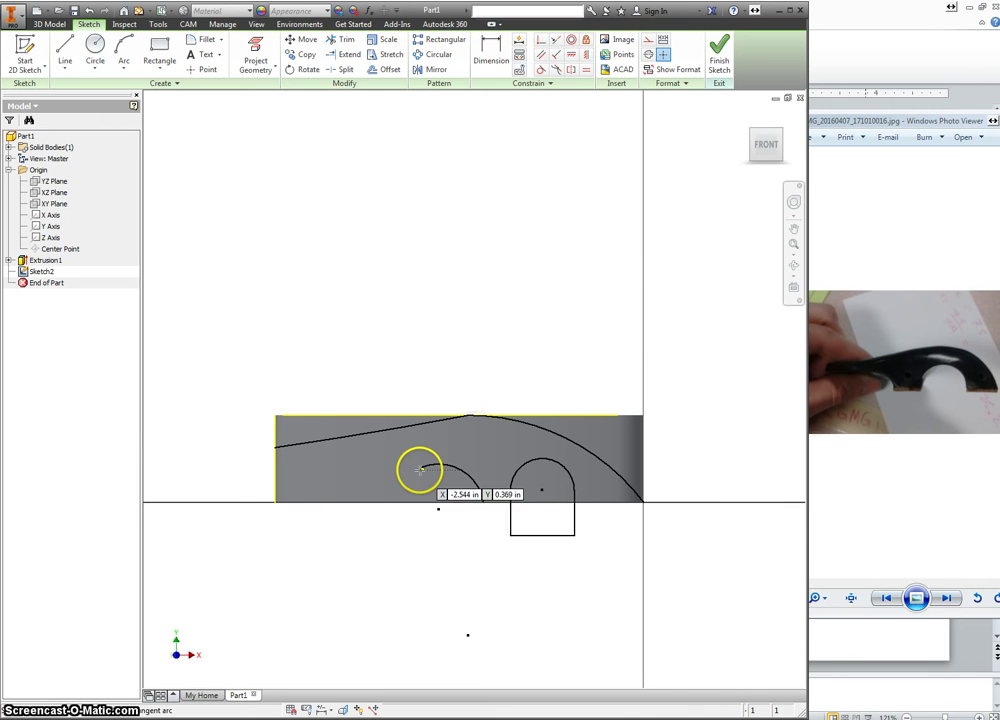
{"action": "left_click", "coordinate": [423, 467]}
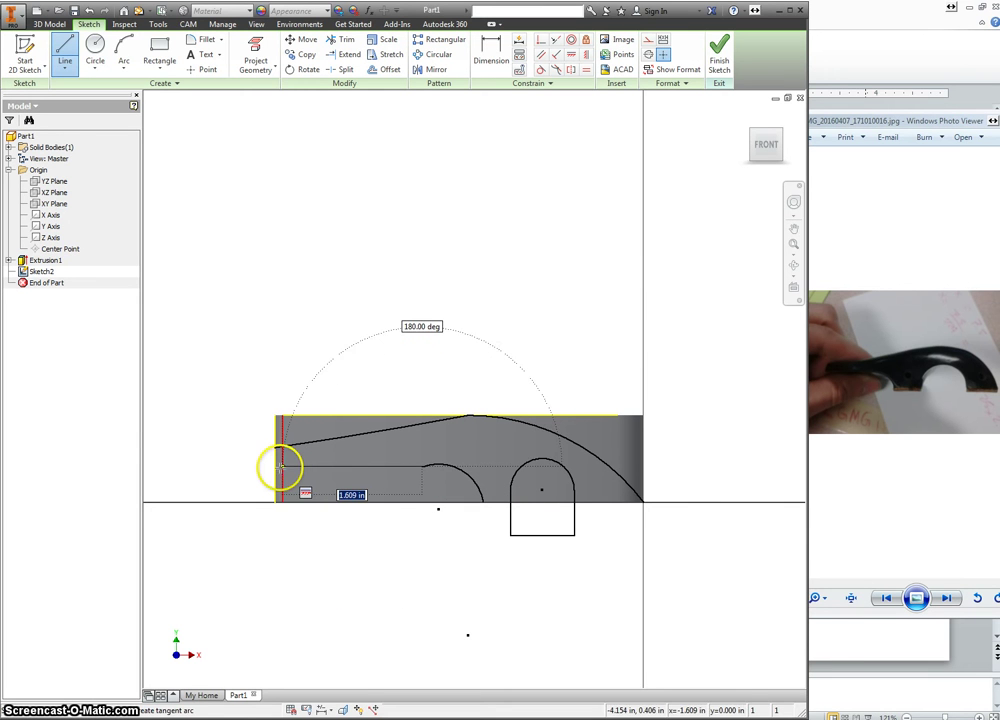
{"action": "double_click", "coordinate": [276, 467]}
{"action": "right_click", "coordinate": [344, 551]}
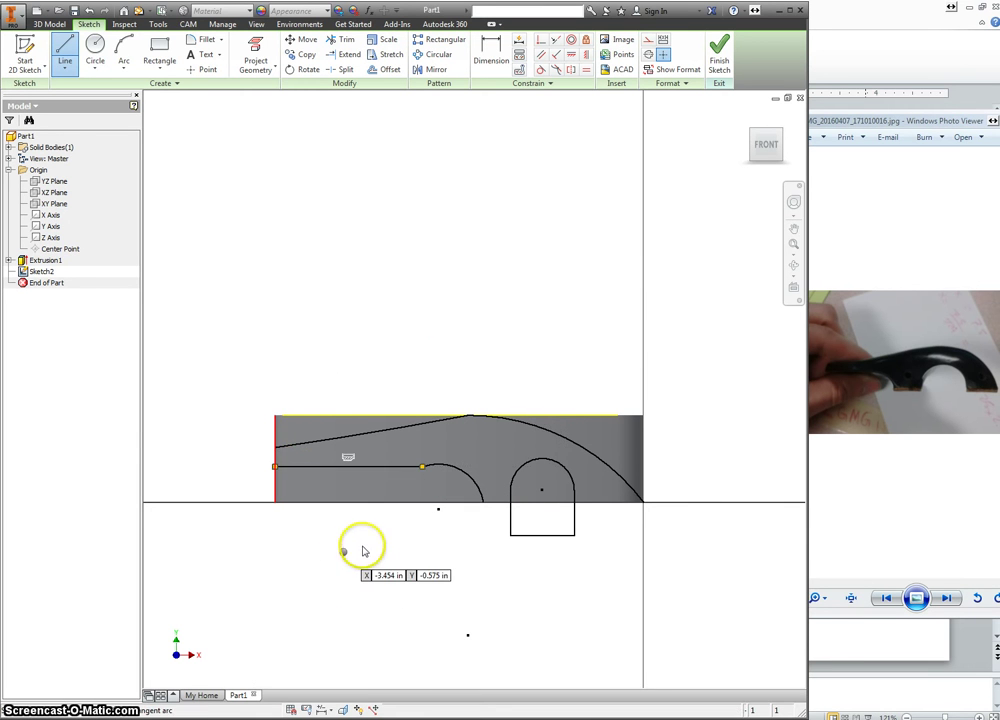
{"action": "left_click", "coordinate": [378, 551]}
{"action": "key", "text": "Escape"}
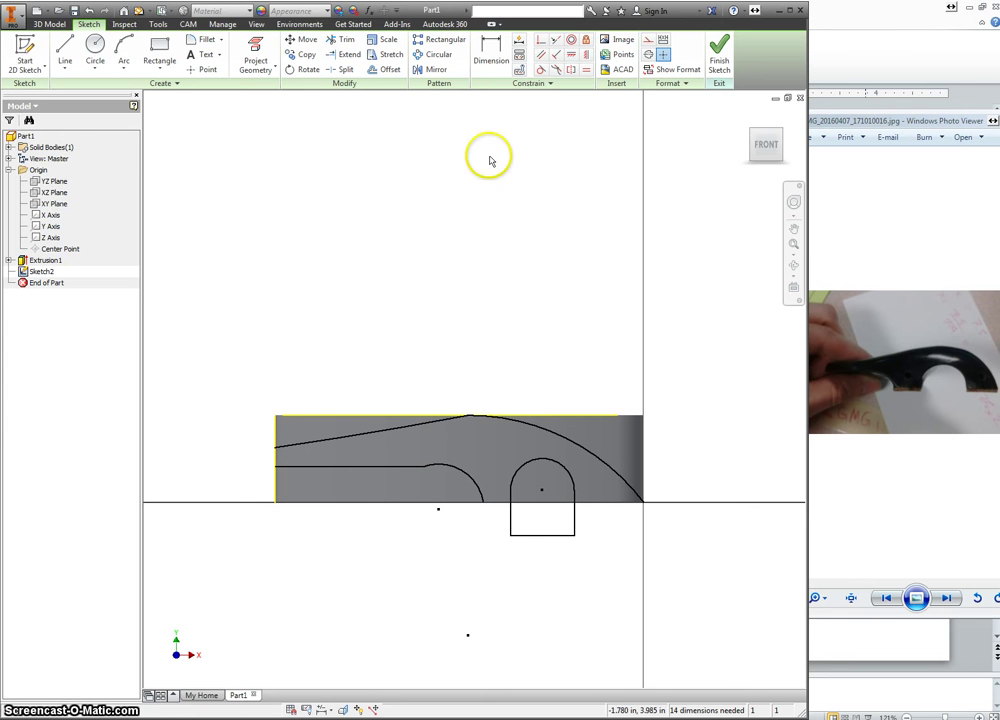
- Make the horizontal underside line tangent to the arc beside the arch, and move the line and arc slightly upward and outward
{"action": "right_click", "coordinate": [383, 566]}
{"action": "left_click", "coordinate": [424, 571]}
{"action": "left_click", "coordinate": [414, 468]}
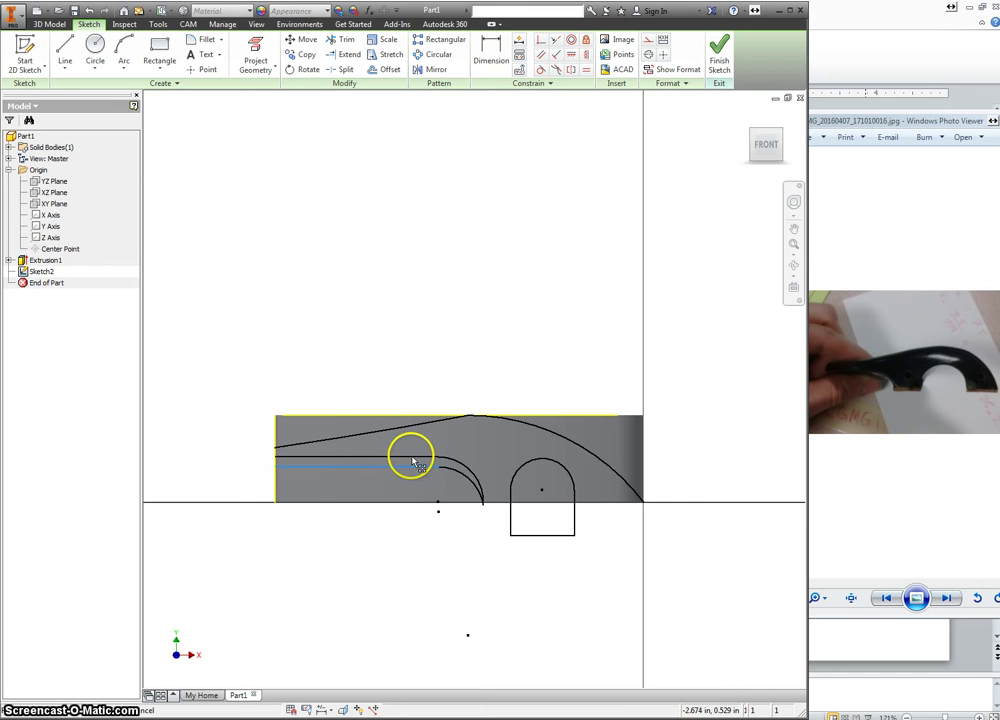
{"action": "left_click_drag", "start_coordinate": [413, 462], "coordinate": [414, 462]}
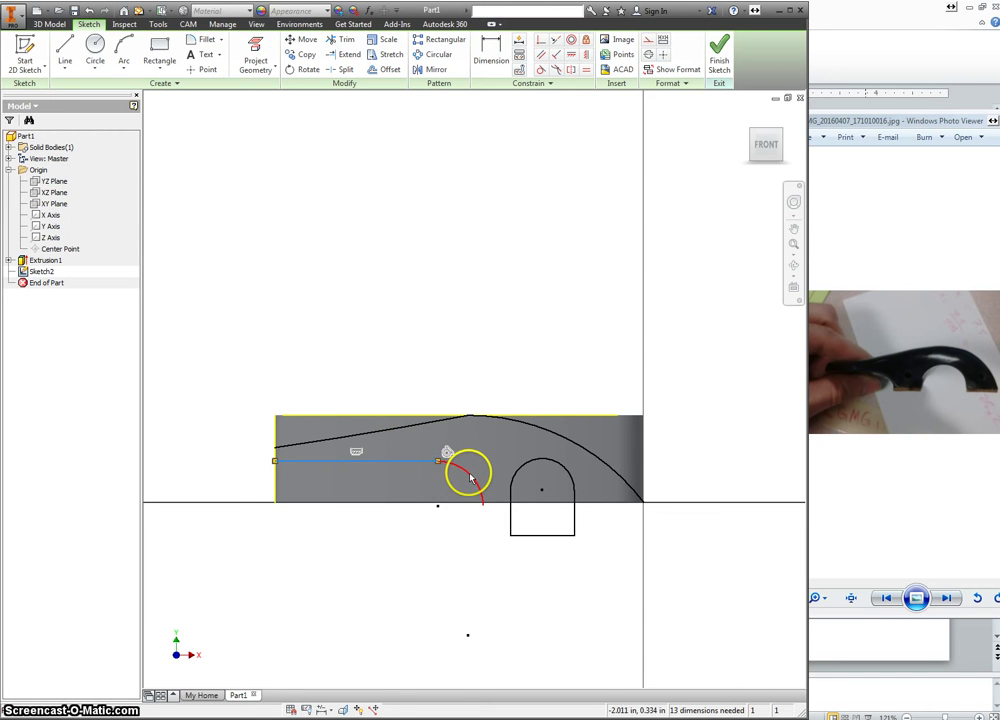
{"action": "left_click", "coordinate": [478, 481]}
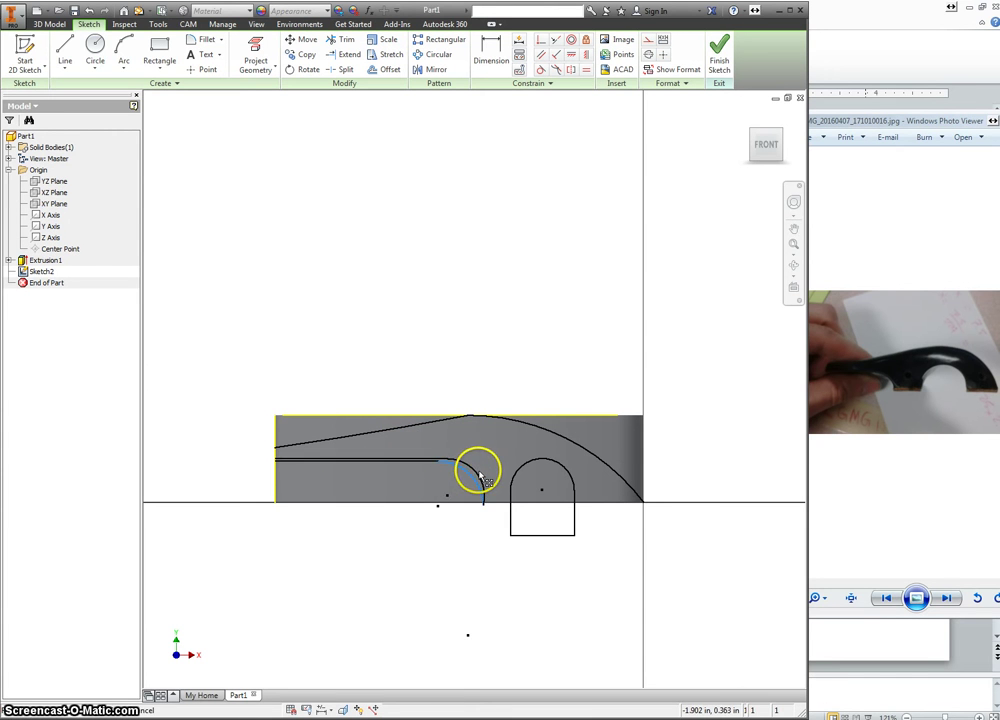
{"action": "left_click_drag", "start_coordinate": [479, 475], "coordinate": [480, 474]}
{"action": "left_click", "coordinate": [365, 566]}
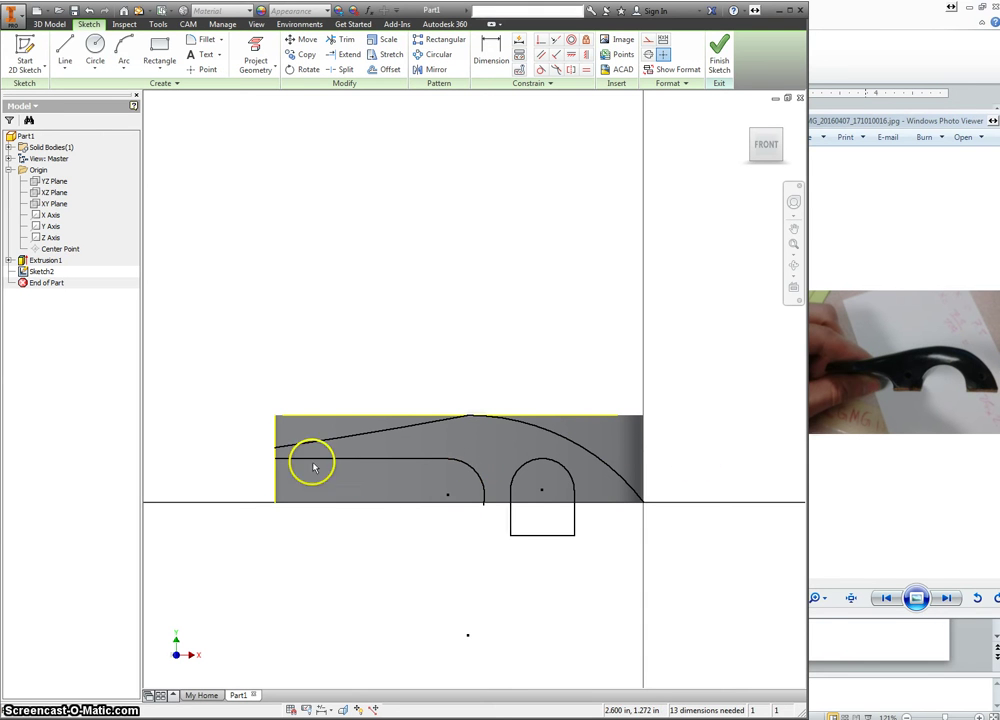
- Draw connected lines from the sloped line's outer end straight up, across above the block, and down to the origin corner
{"action": "right_click", "coordinate": [245, 491]}
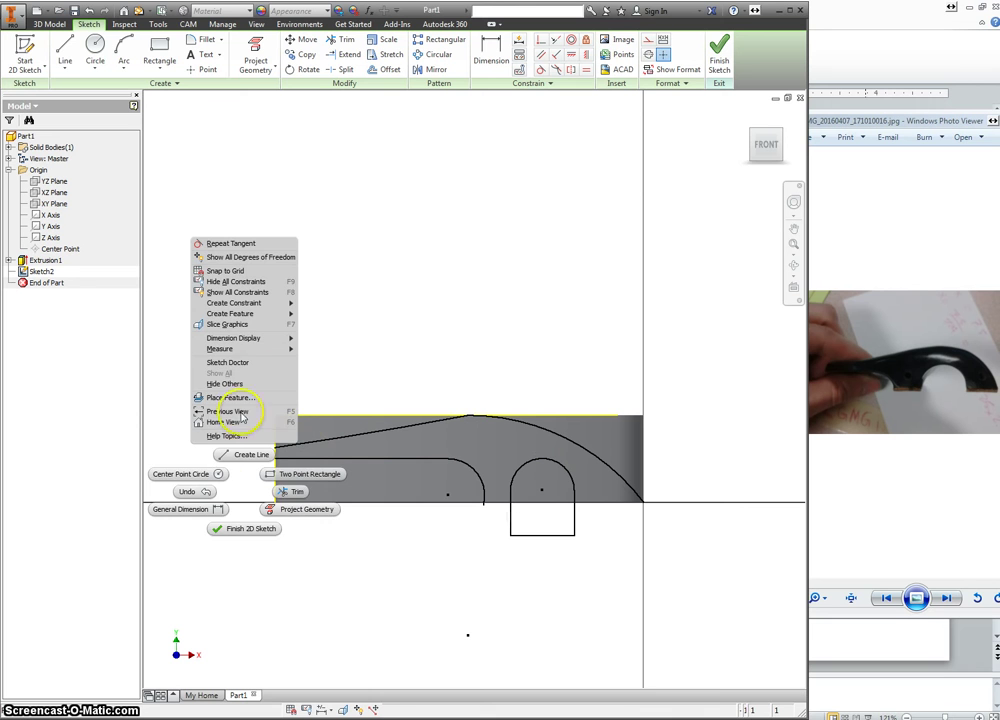
{"action": "left_click", "coordinate": [252, 455]}
{"action": "left_click", "coordinate": [275, 501]}
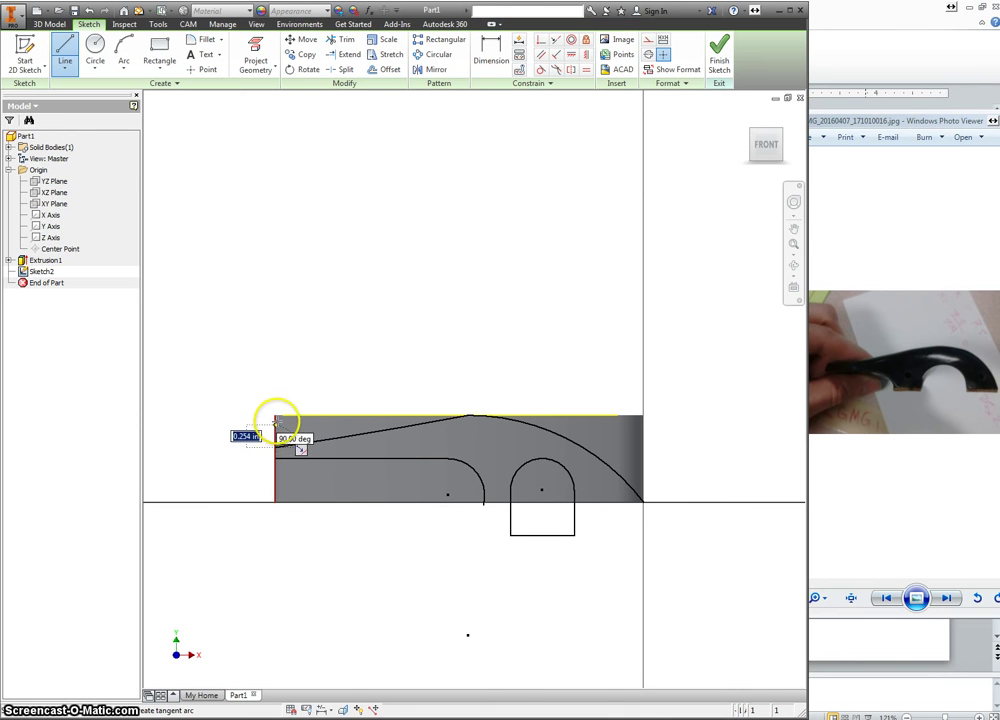
{"action": "left_click", "coordinate": [273, 319]}
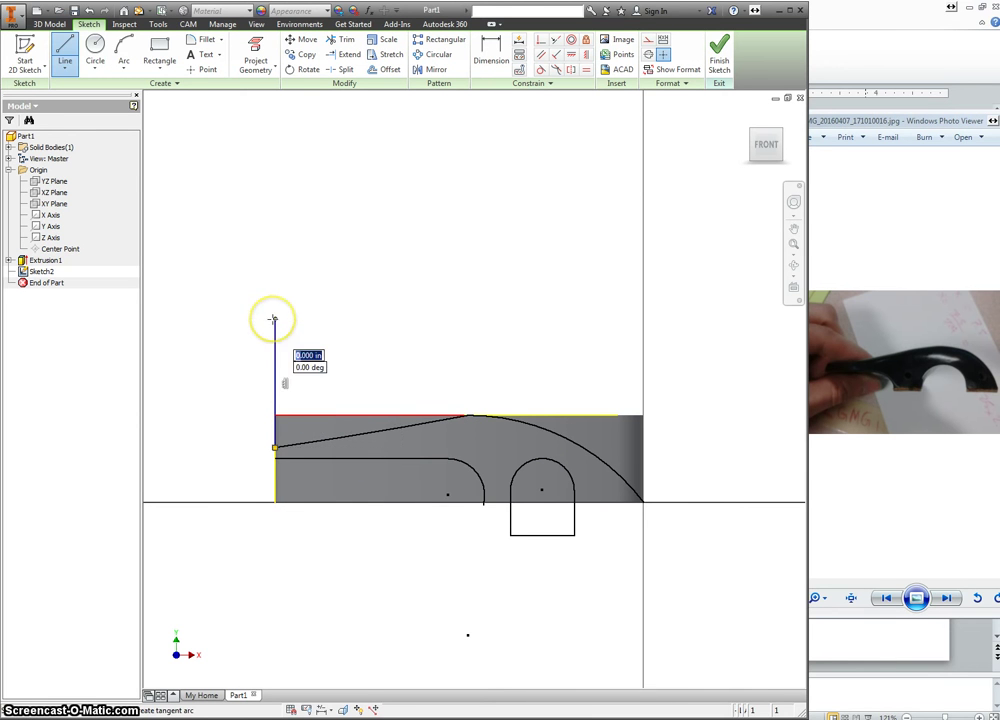
{"action": "left_click", "coordinate": [274, 319]}
{"action": "left_click", "coordinate": [643, 319]}
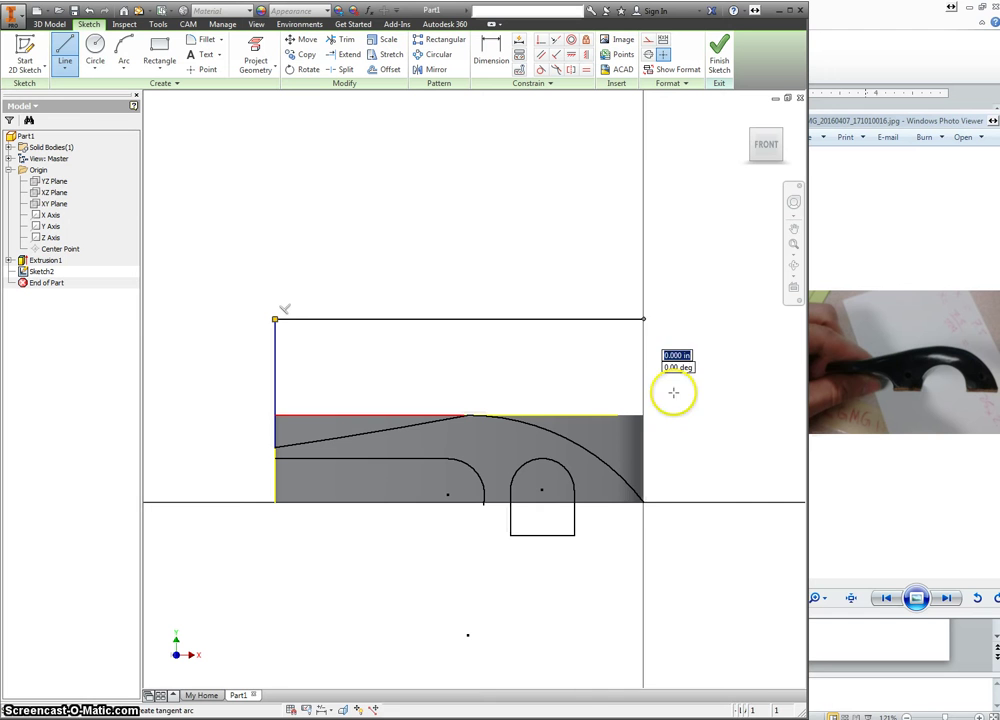
{"action": "left_click", "coordinate": [643, 501]}
{"action": "right_click", "coordinate": [670, 422]}
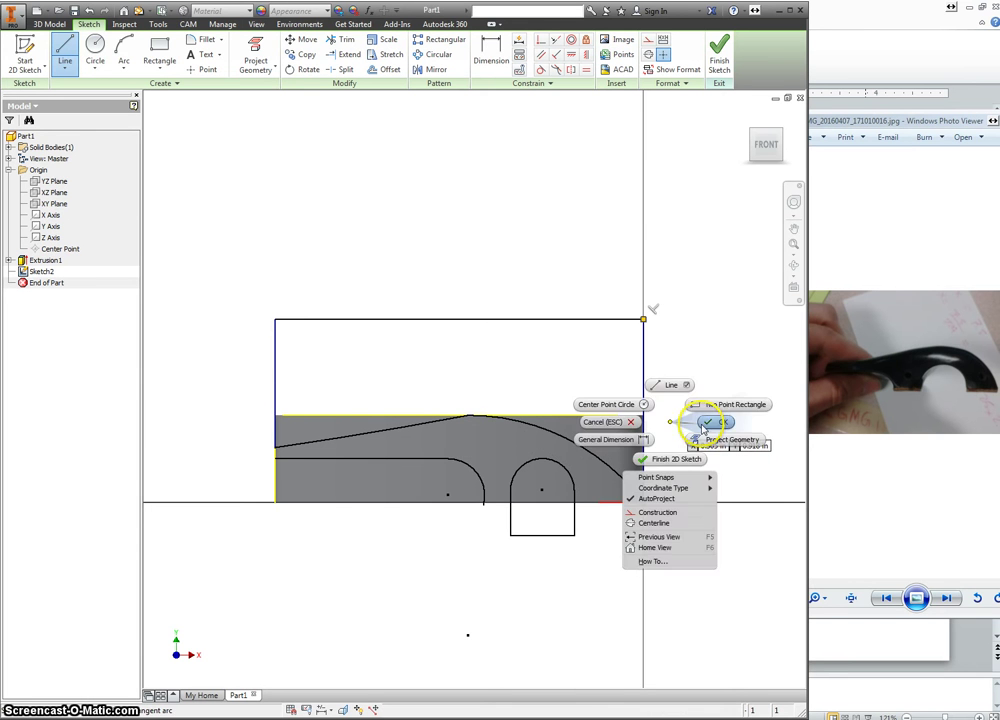
{"action": "left_click", "coordinate": [705, 425]}
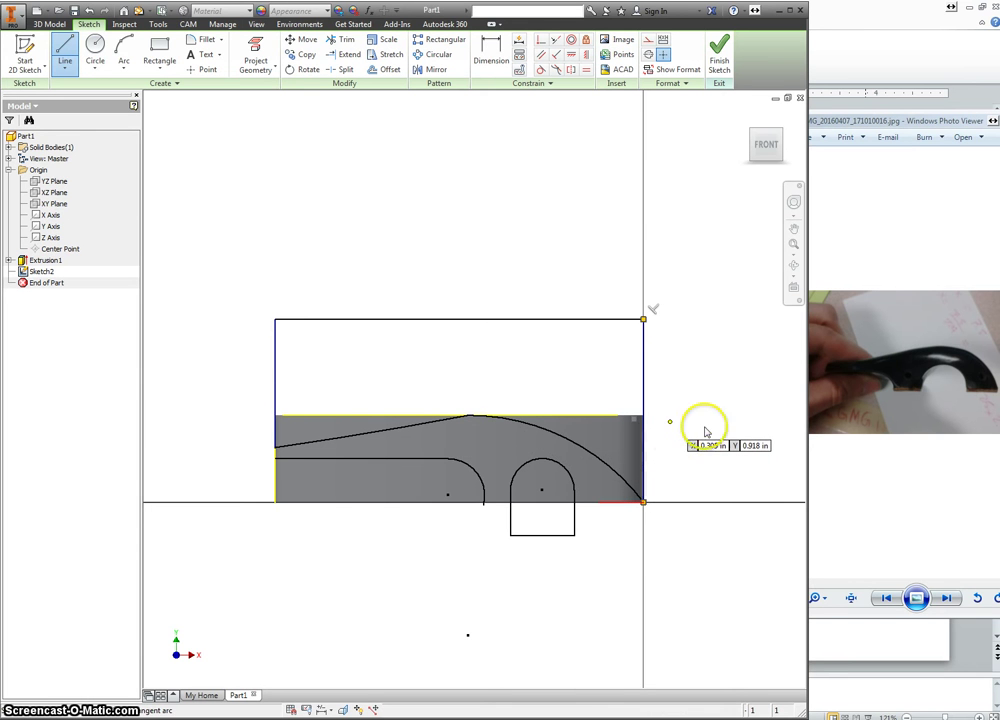
- Draw connected lines from the underside line's outer end down below the block, about 4.24 in across, and up to the origin
{"action": "right_click", "coordinate": [250, 515]}
{"action": "left_click", "coordinate": [250, 446]}
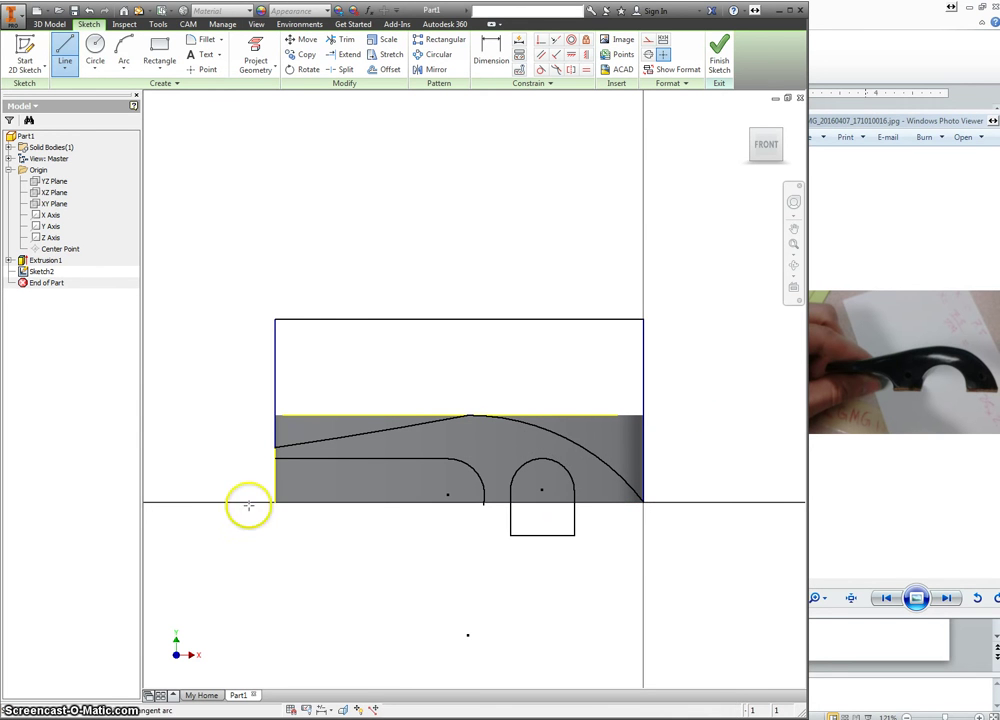
{"action": "left_click", "coordinate": [274, 459]}
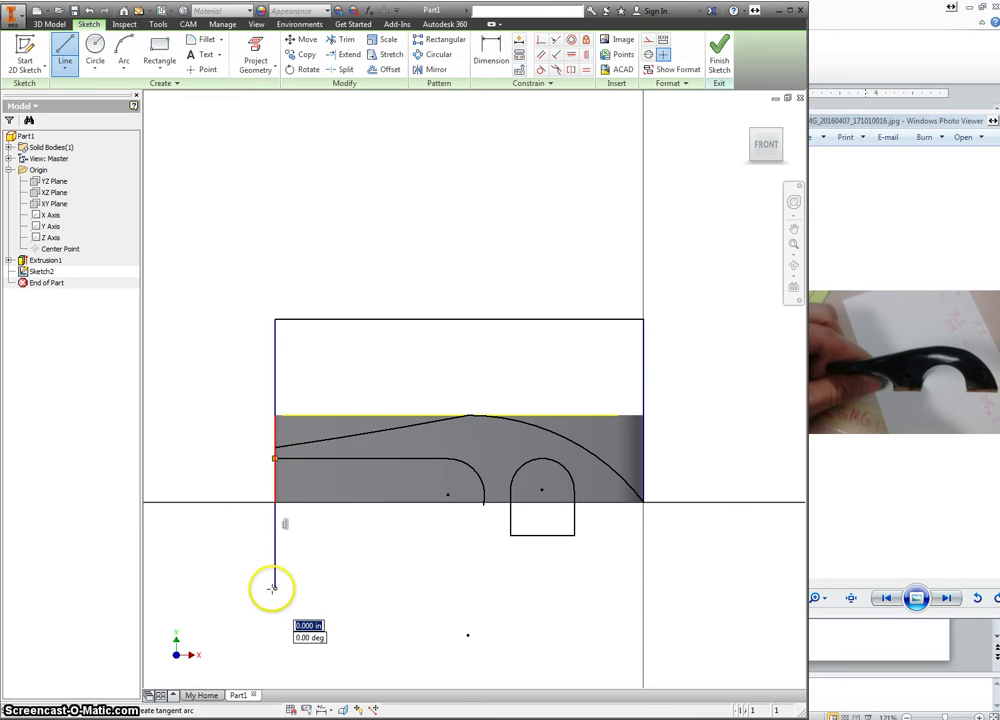
{"action": "left_click", "coordinate": [273, 588]}
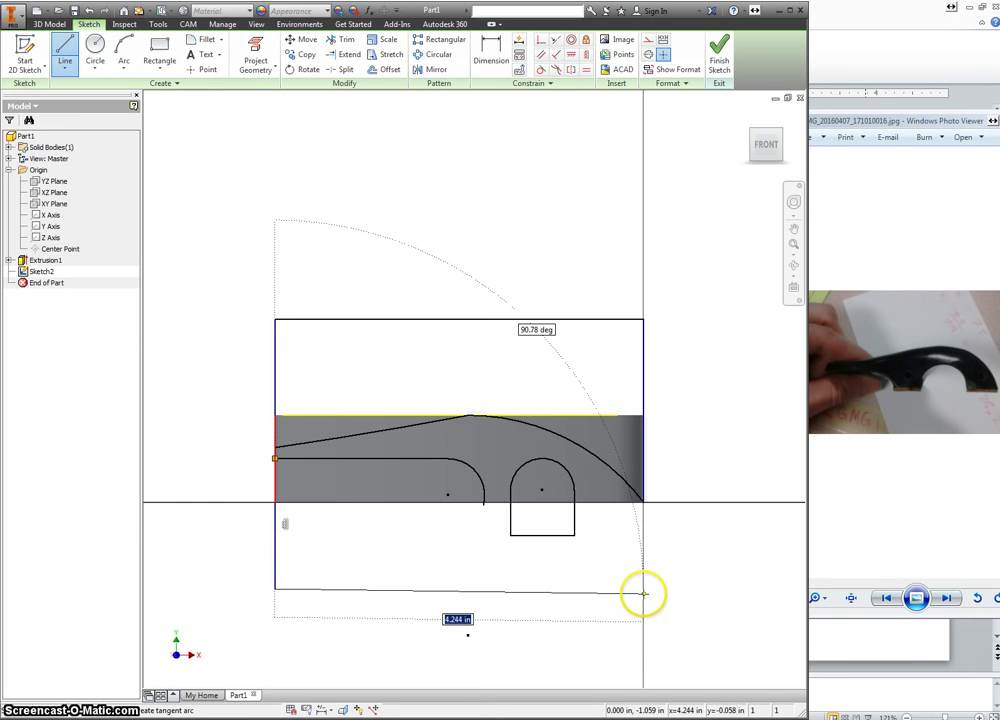
{"action": "left_click", "coordinate": [643, 593]}
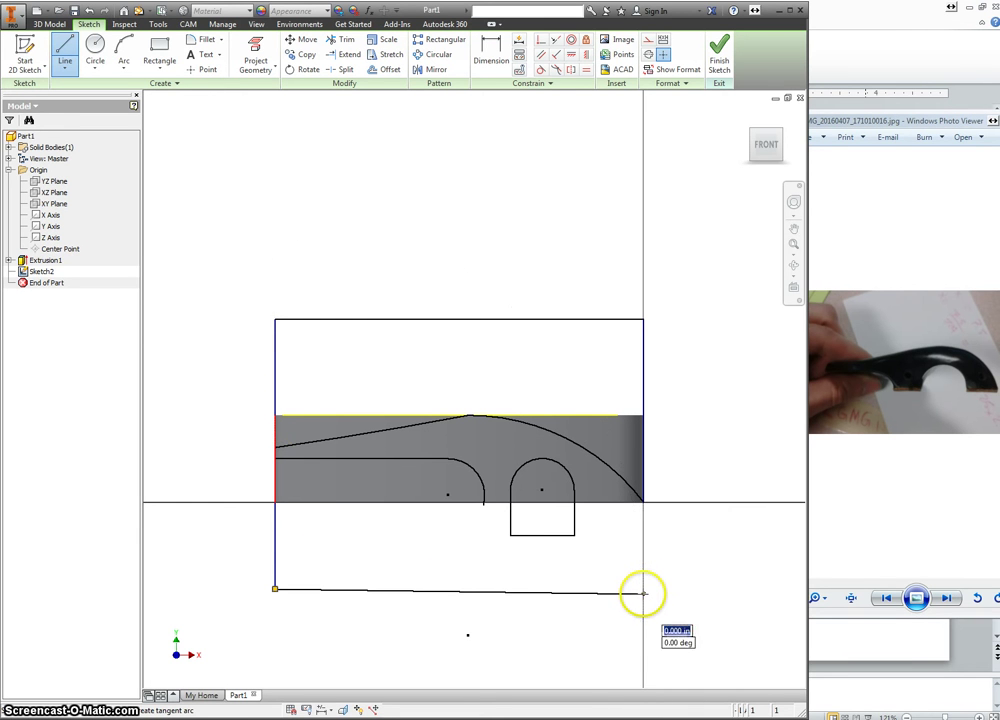
{"action": "left_click", "coordinate": [643, 503]}
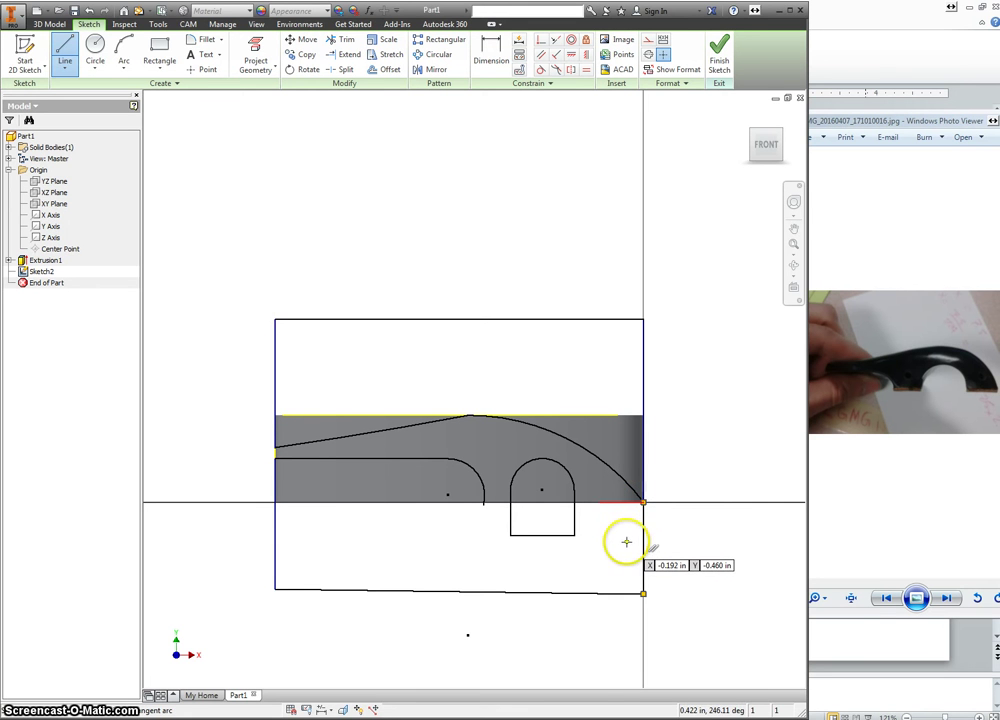
{"action": "right_click", "coordinate": [627, 542]}
{"action": "left_click", "coordinate": [663, 545]}
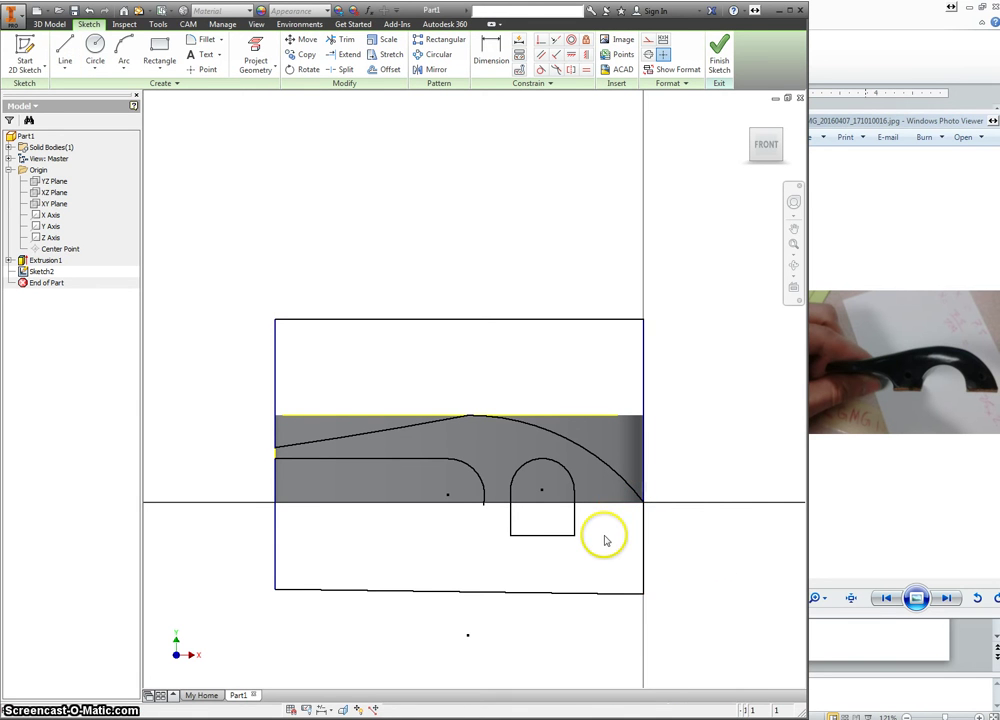
- Draw a horizontal line about 0.8 in long on the block's bottom edge between the arch's nearer leg and the origin
{"action": "right_click", "coordinate": [604, 535]}
{"action": "left_click", "coordinate": [603, 504]}
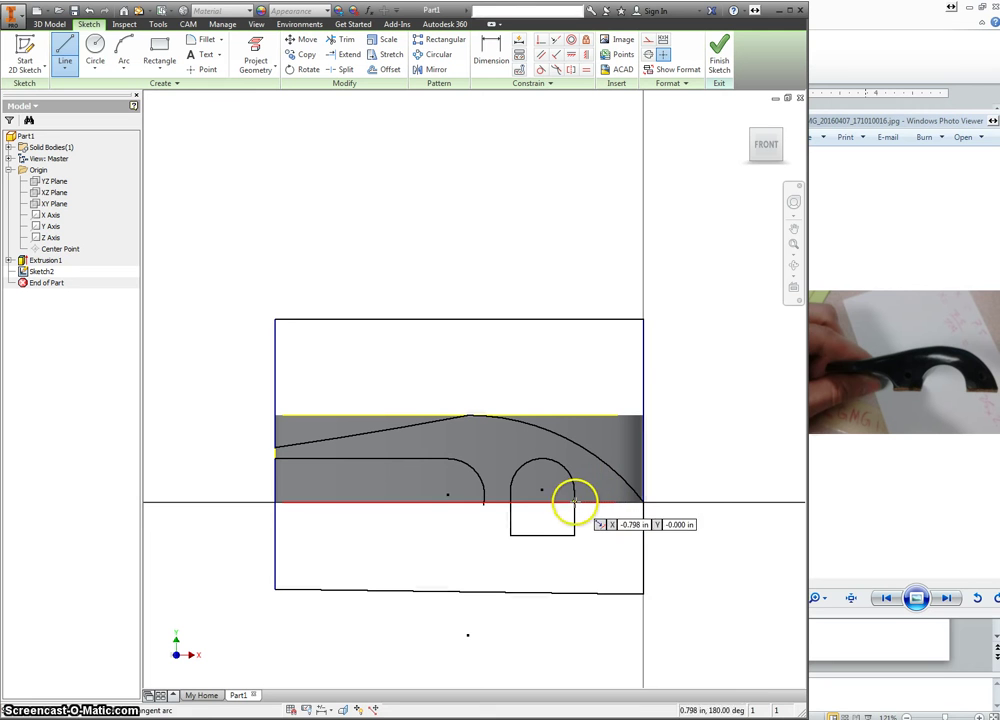
{"action": "left_click", "coordinate": [575, 502]}
{"action": "left_click", "coordinate": [643, 501]}
{"action": "key", "text": "Escape"}
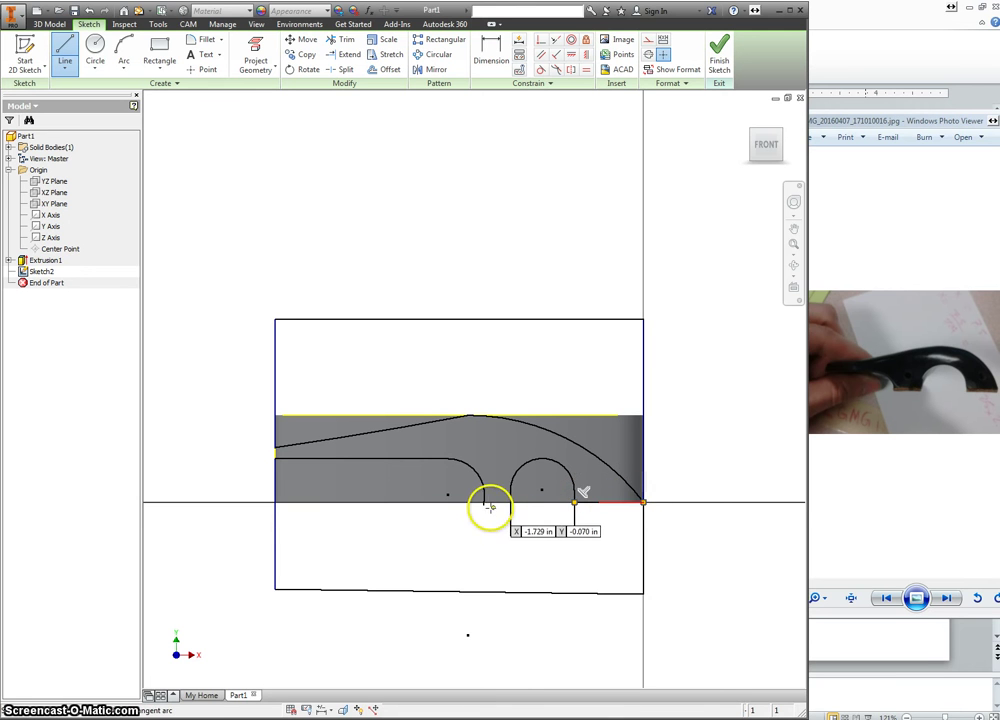
- Draw a line along the block's bottom edge from the arch's far leg to where the neighbouring arc crosses that edge
{"action": "scroll", "coordinate": [484, 505], "scroll_direction": "up", "scroll_amount": 5}
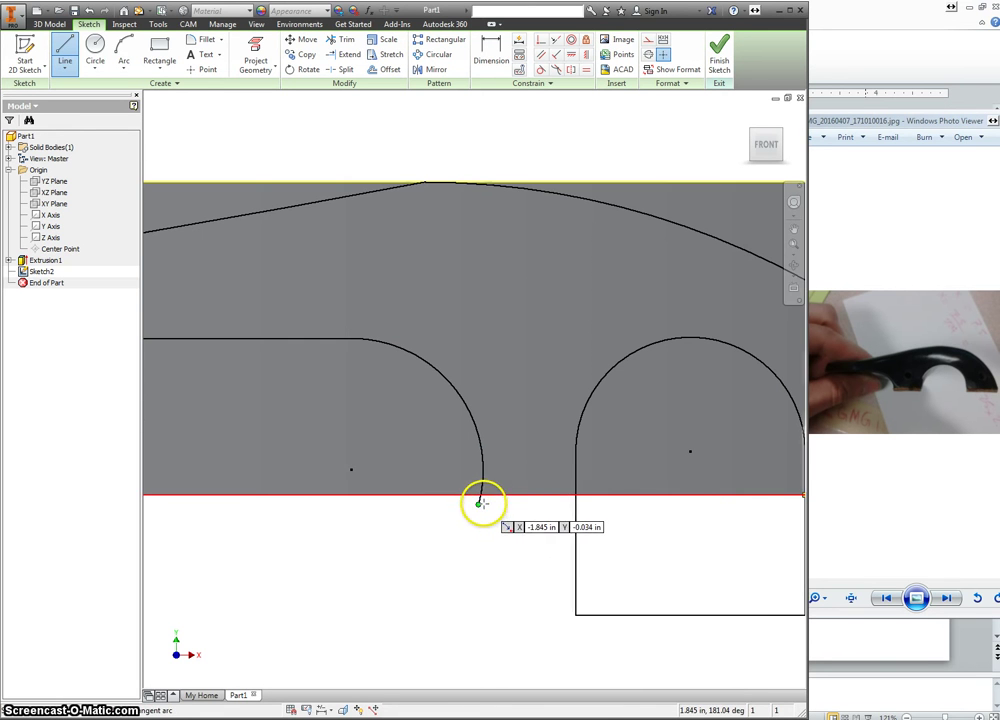
{"action": "left_click", "coordinate": [575, 494]}
{"action": "left_click", "coordinate": [481, 495]}
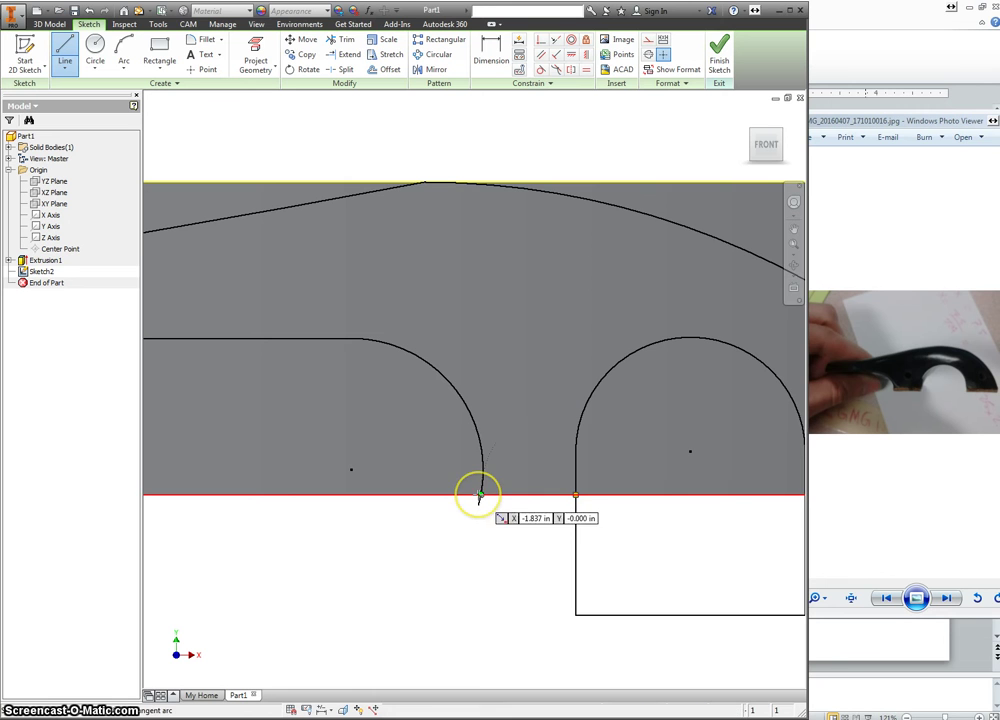
{"action": "right_click", "coordinate": [509, 518]}
{"action": "left_click", "coordinate": [543, 519]}
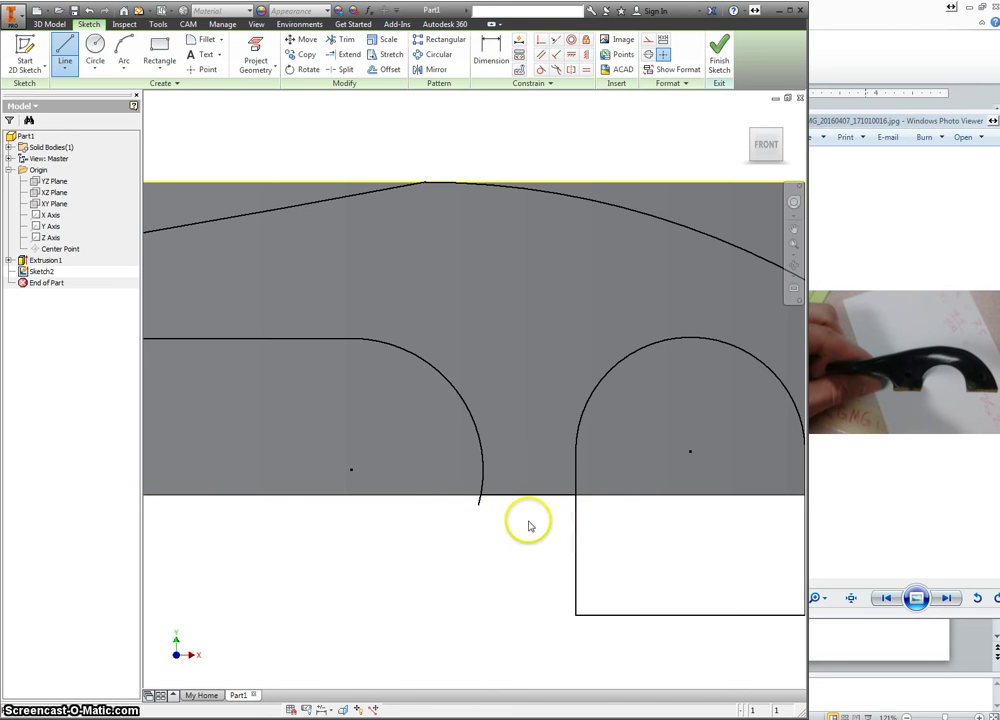
- Trim the arc's overhang and the arch outline's lines that extend below the block's bottom edge
{"action": "right_click", "coordinate": [530, 522]}
{"action": "left_click", "coordinate": [558, 525]}
{"action": "key", "text": "x"}
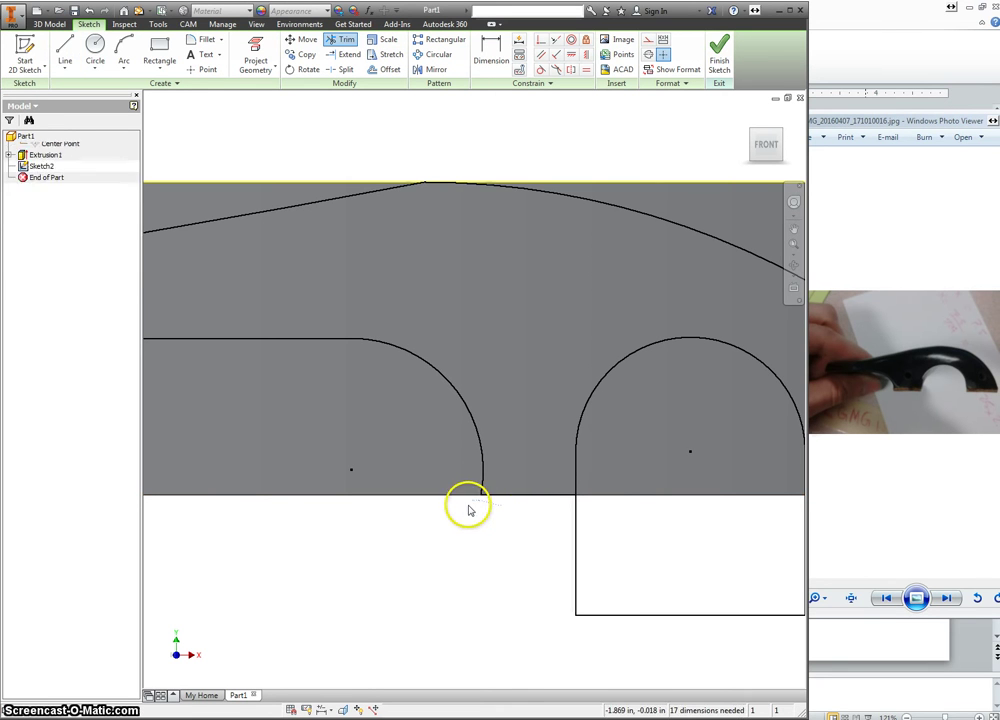
{"action": "left_click_drag", "start_coordinate": [575, 552], "coordinate": [620, 625]}
{"action": "left_click_drag", "start_coordinate": [697, 483], "coordinate": [696, 490]}
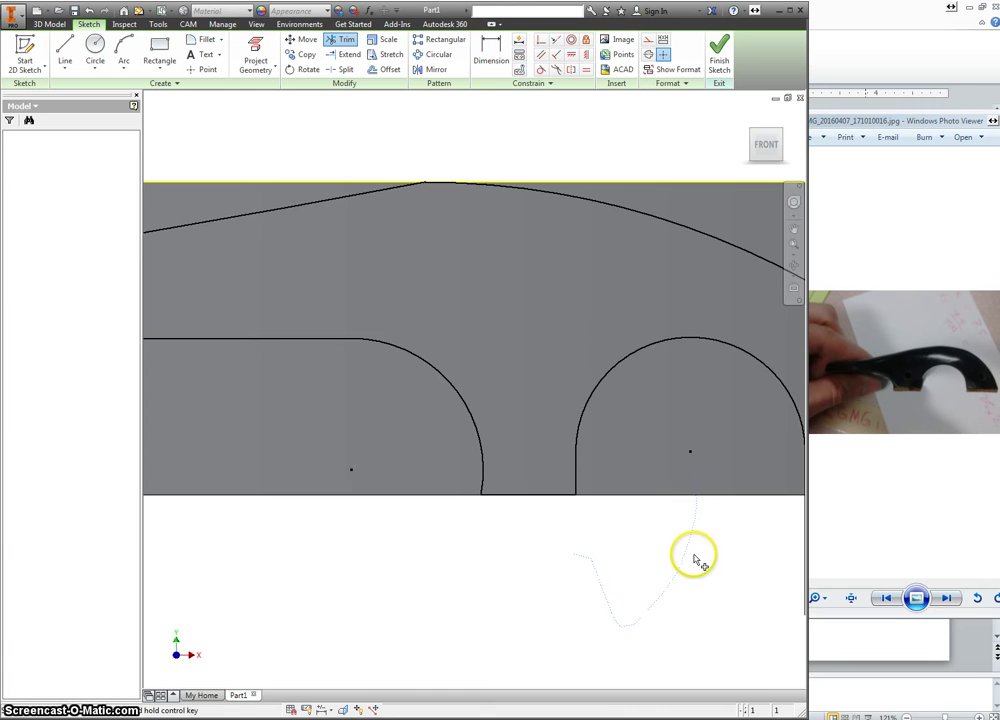
{"action": "scroll", "coordinate": [694, 560], "scroll_direction": "up", "scroll_amount": 6}
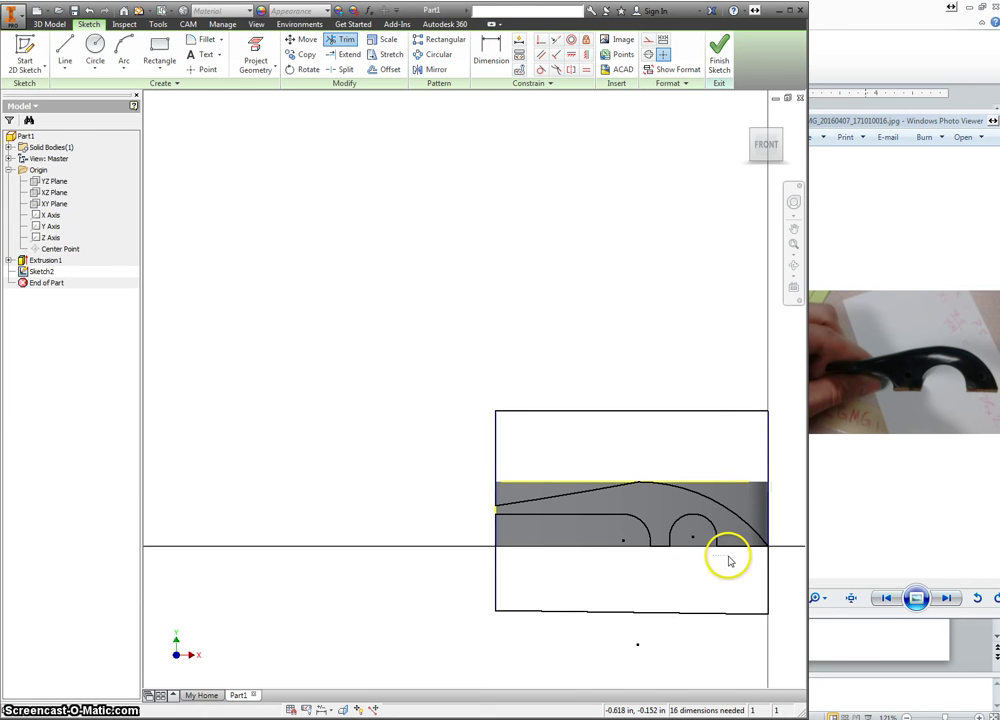
{"action": "scroll", "coordinate": [655, 566], "scroll_direction": "down", "scroll_amount": 3}
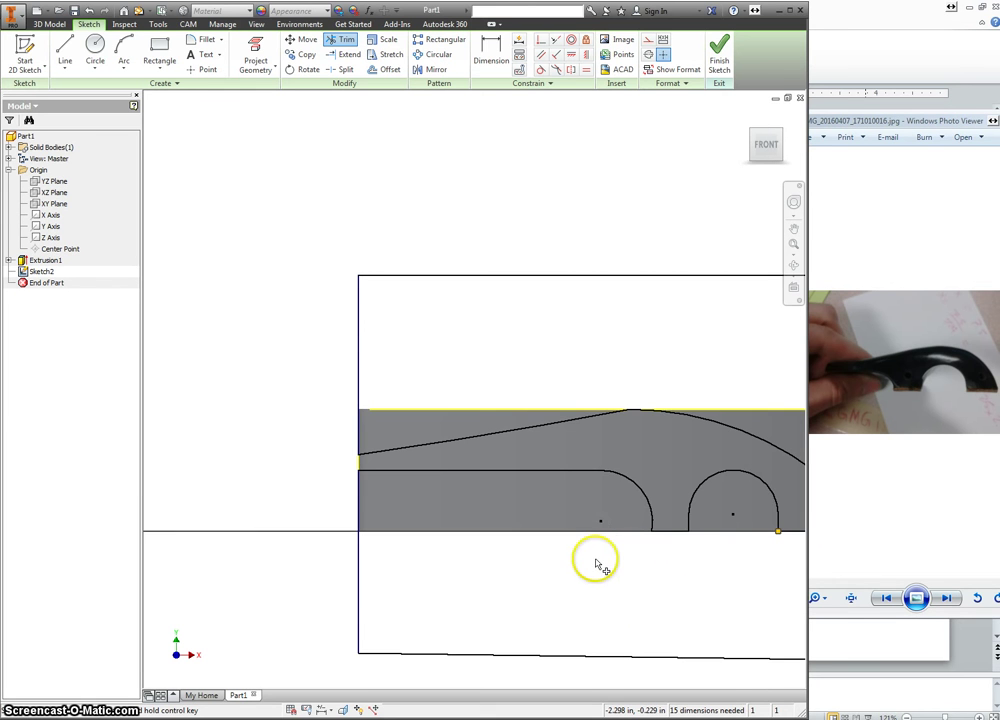
{"action": "right_click", "coordinate": [596, 560]}
{"action": "left_click", "coordinate": [608, 560]}
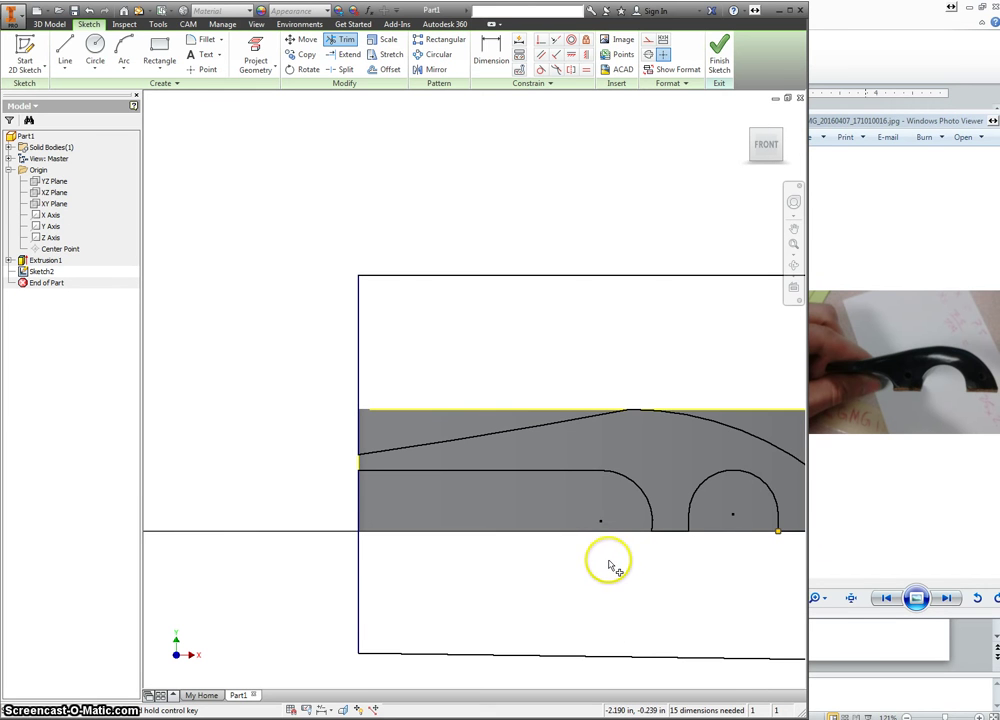
{"action": "key", "text": "e"}
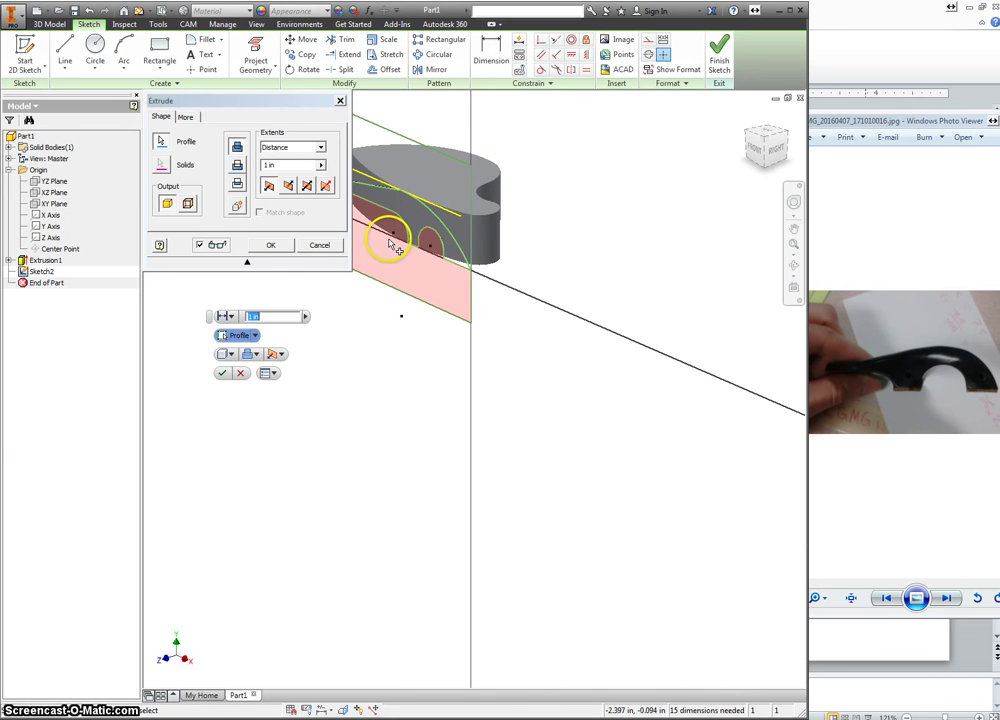
{"action": "left_click", "coordinate": [390, 243]}
{"action": "left_click", "coordinate": [460, 213]}
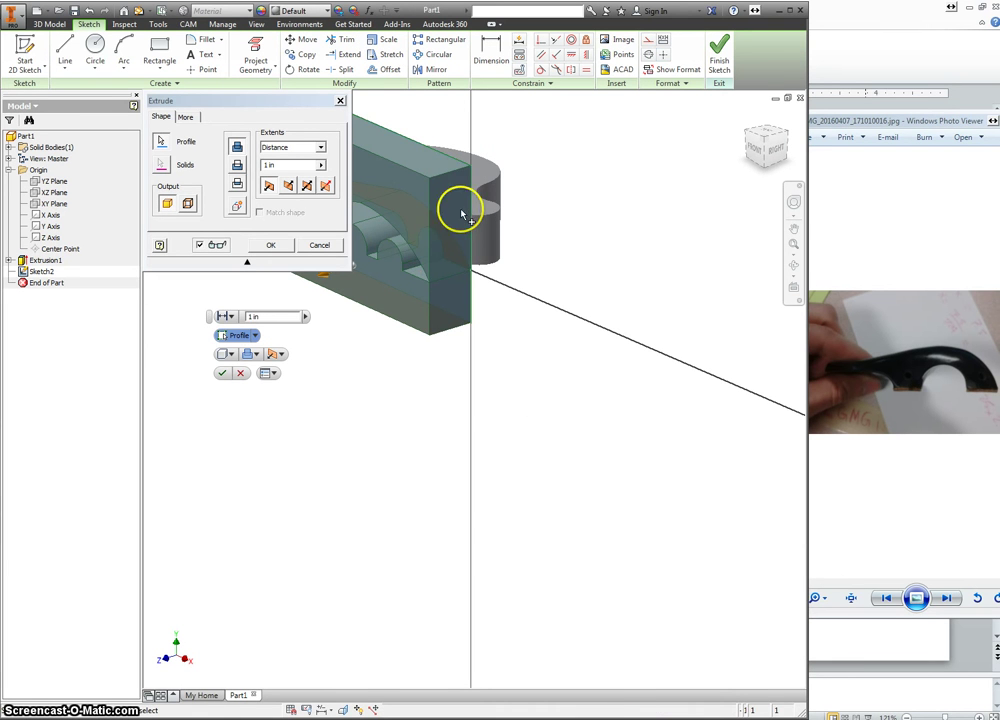
{"action": "left_click", "coordinate": [292, 148]}
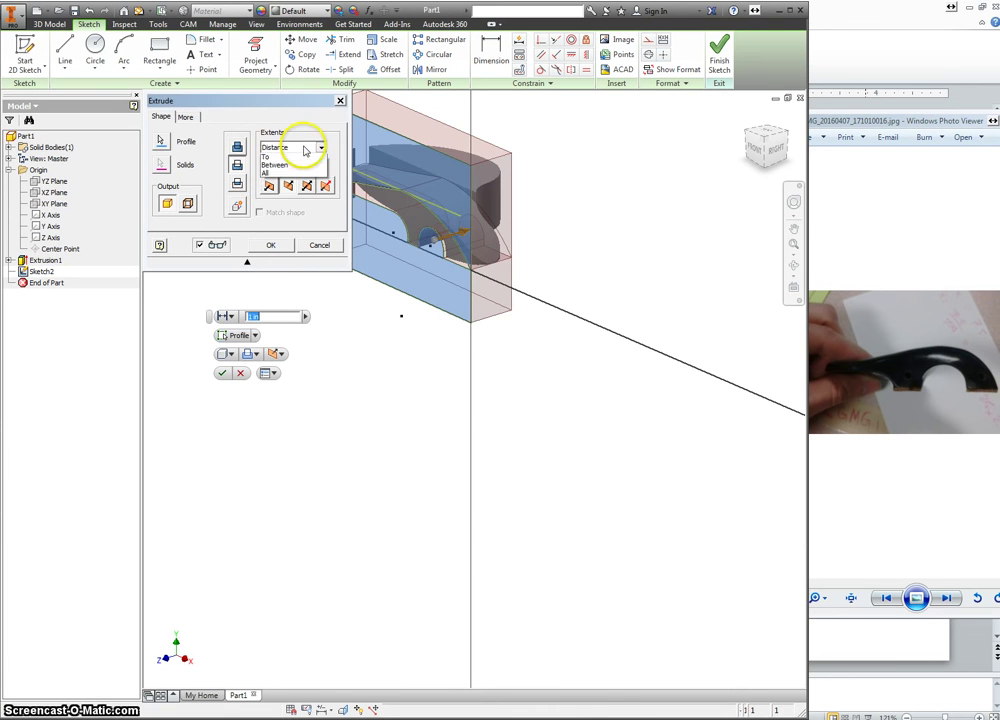
{"action": "left_click", "coordinate": [288, 191]}
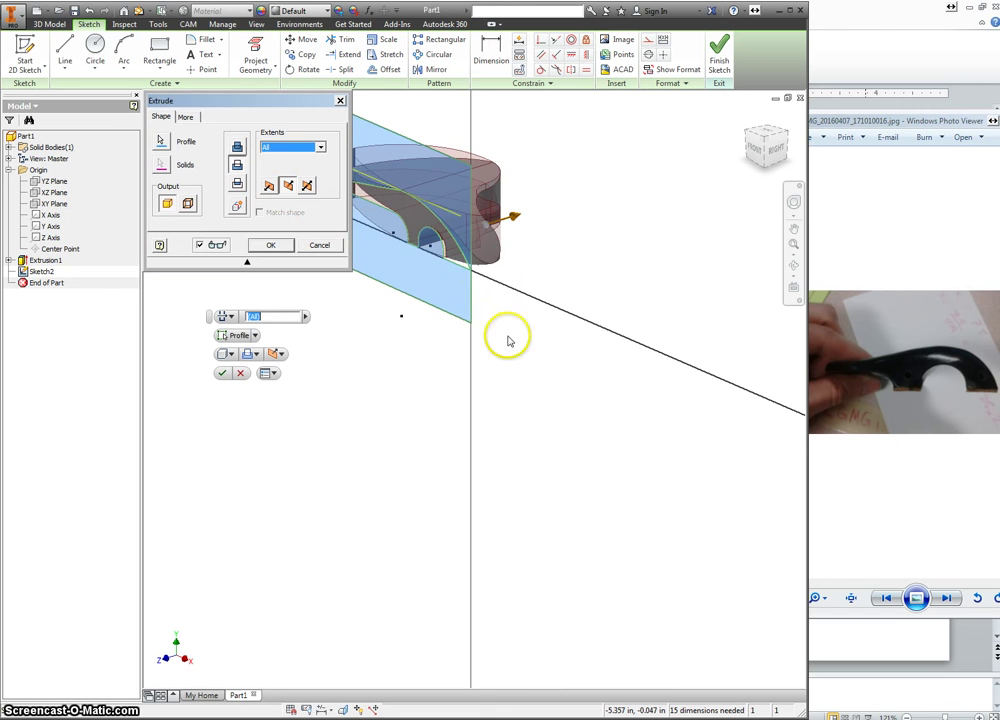
{"action": "middle_click_drag", "start_coordinate": [508, 337], "coordinate": [567, 393]}
{"action": "scroll", "coordinate": [401, 224], "scroll_direction": "up", "scroll_amount": 3}
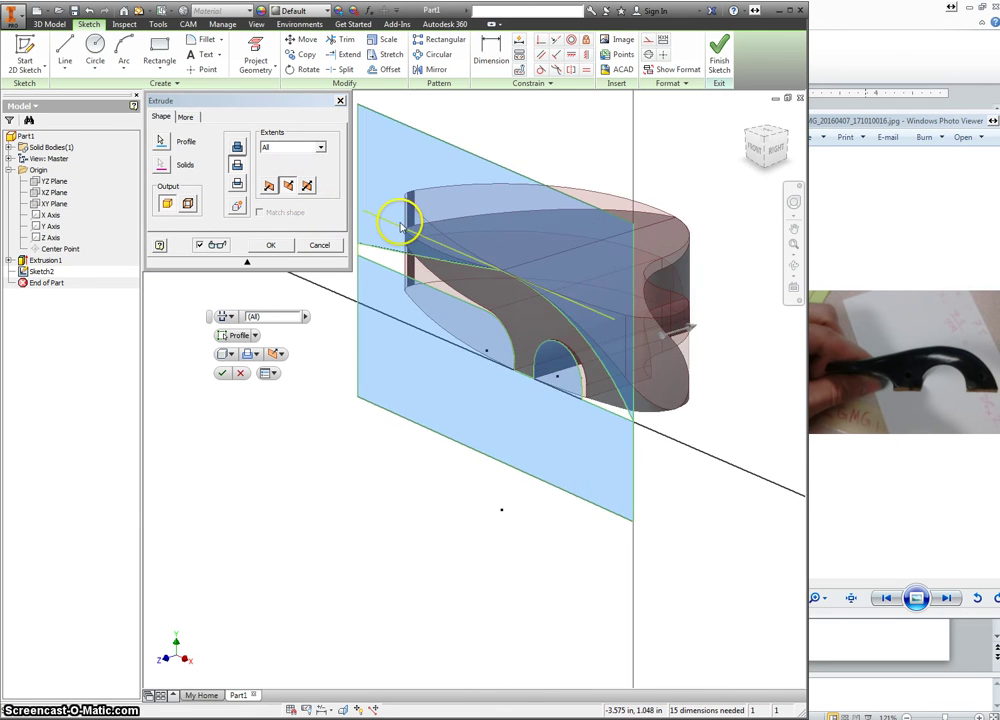
{"action": "scroll", "coordinate": [400, 227], "scroll_direction": "up", "scroll_amount": 3}
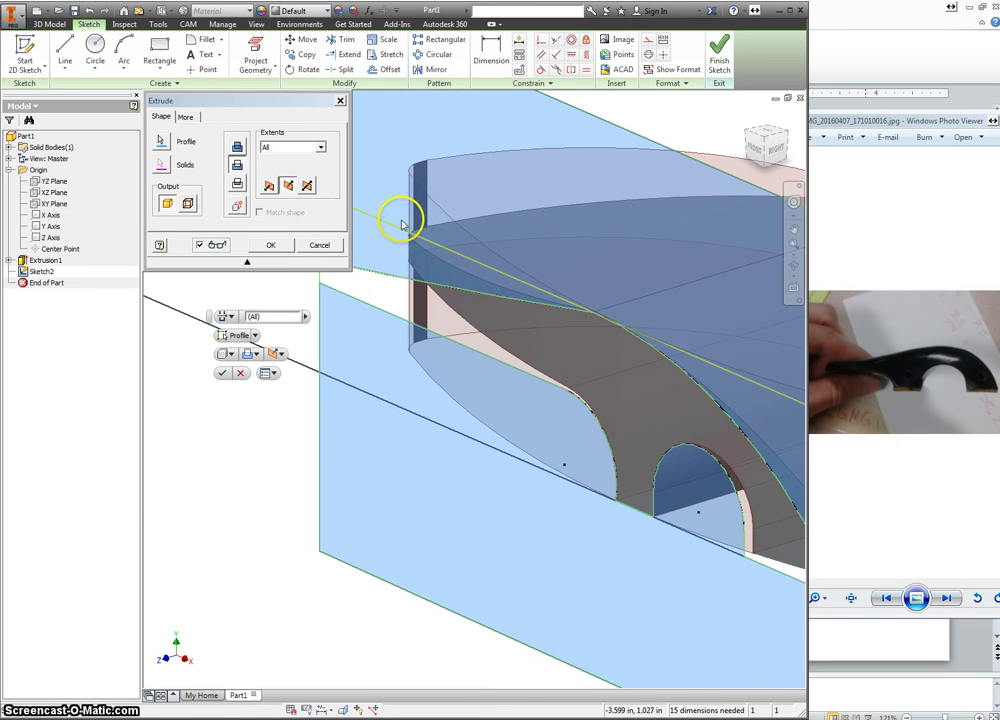
{"action": "left_click", "coordinate": [279, 243]}
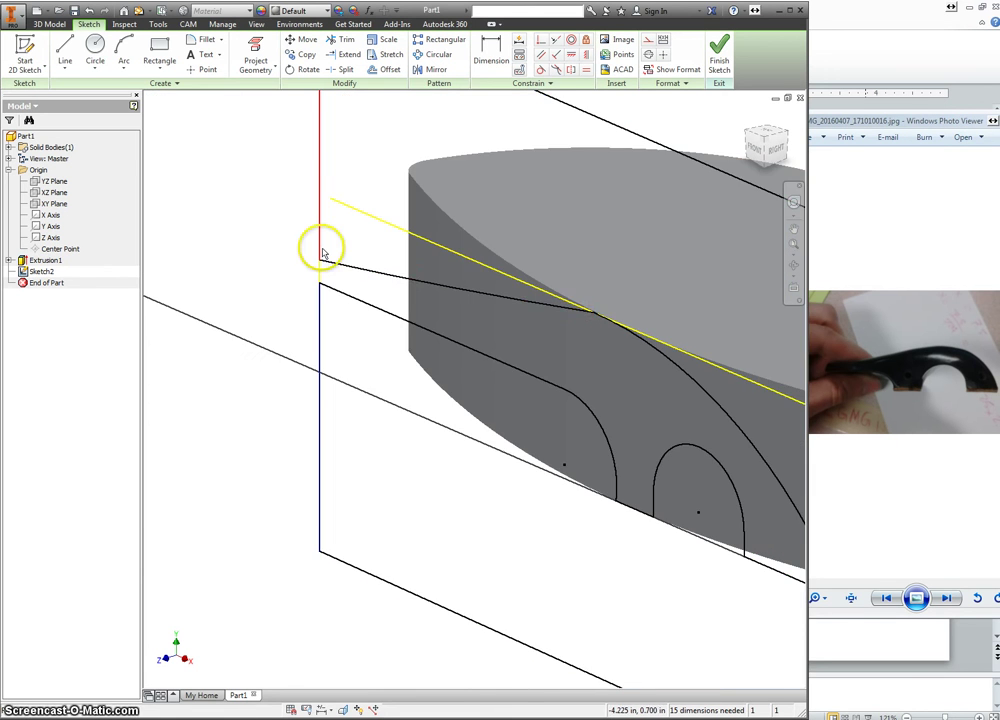
- Examine from the front the outline's vertical edge where it meets the block's narrow end
{"action": "left_click", "coordinate": [760, 125]}
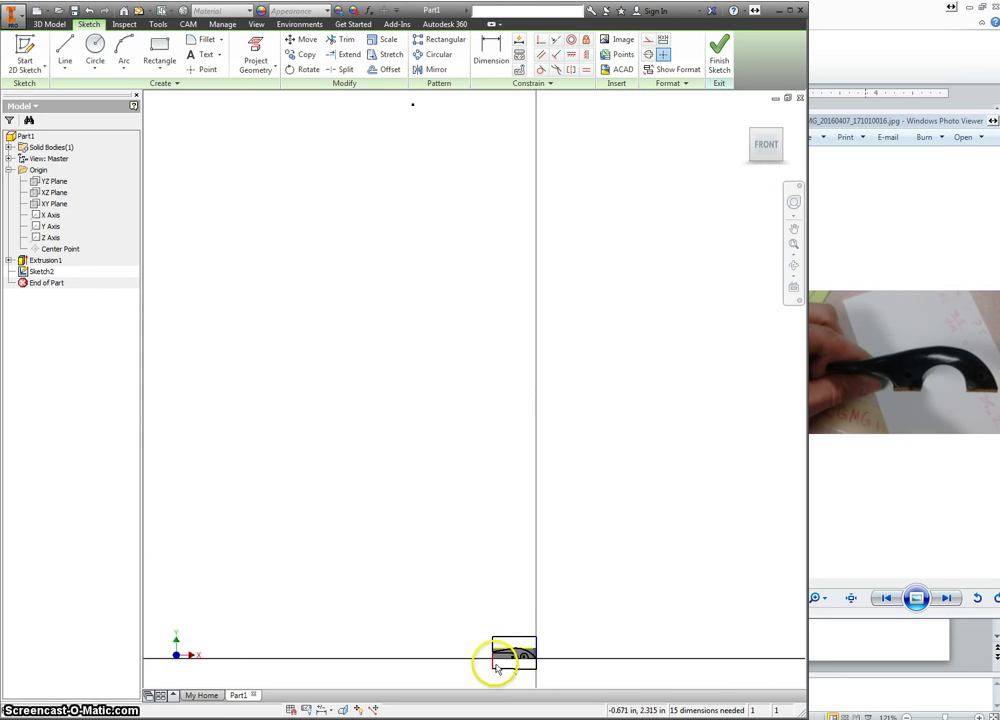
{"action": "middle_click_drag", "start_coordinate": [497, 669], "coordinate": [499, 594]}
{"action": "scroll", "coordinate": [499, 592], "scroll_direction": "up", "scroll_amount": 4}
{"action": "scroll", "coordinate": [490, 586], "scroll_direction": "up", "scroll_amount": 6}
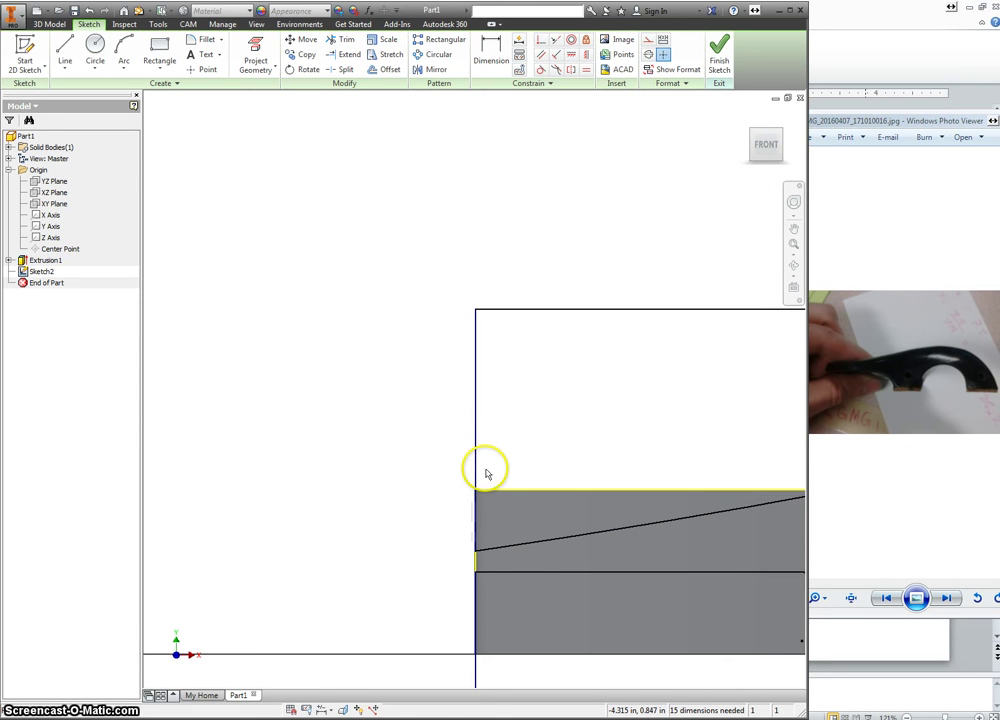
{"action": "left_click_drag", "start_coordinate": [476, 463], "coordinate": [462, 463]}
{"action": "scroll", "coordinate": [477, 510], "scroll_direction": "up", "scroll_amount": 3}
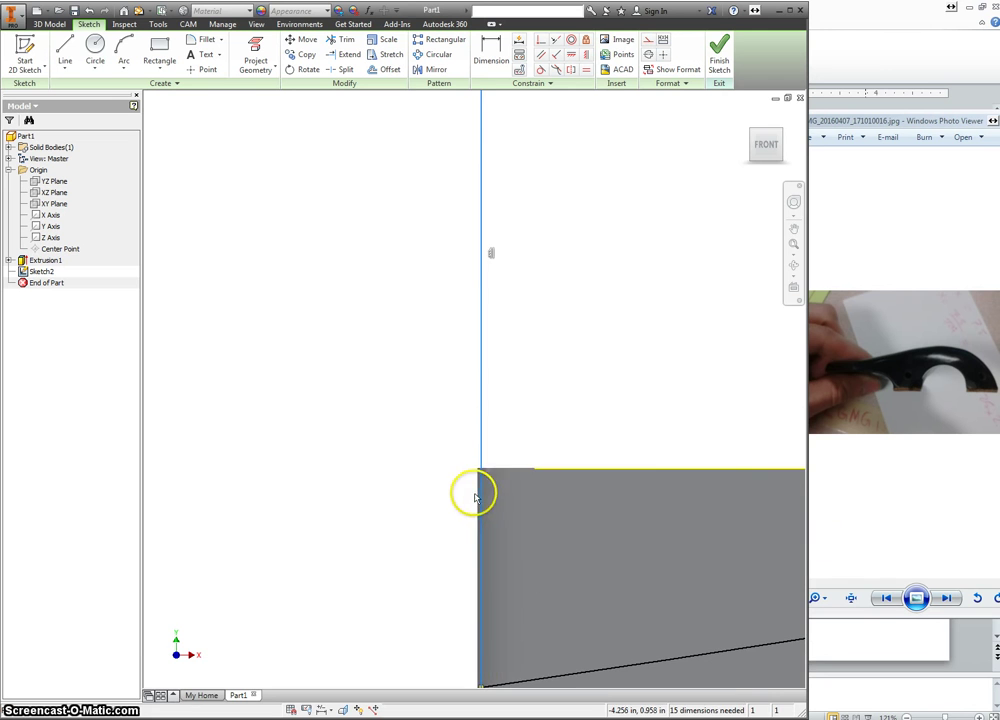
{"action": "scroll", "coordinate": [476, 472], "scroll_direction": "down", "scroll_amount": 3}
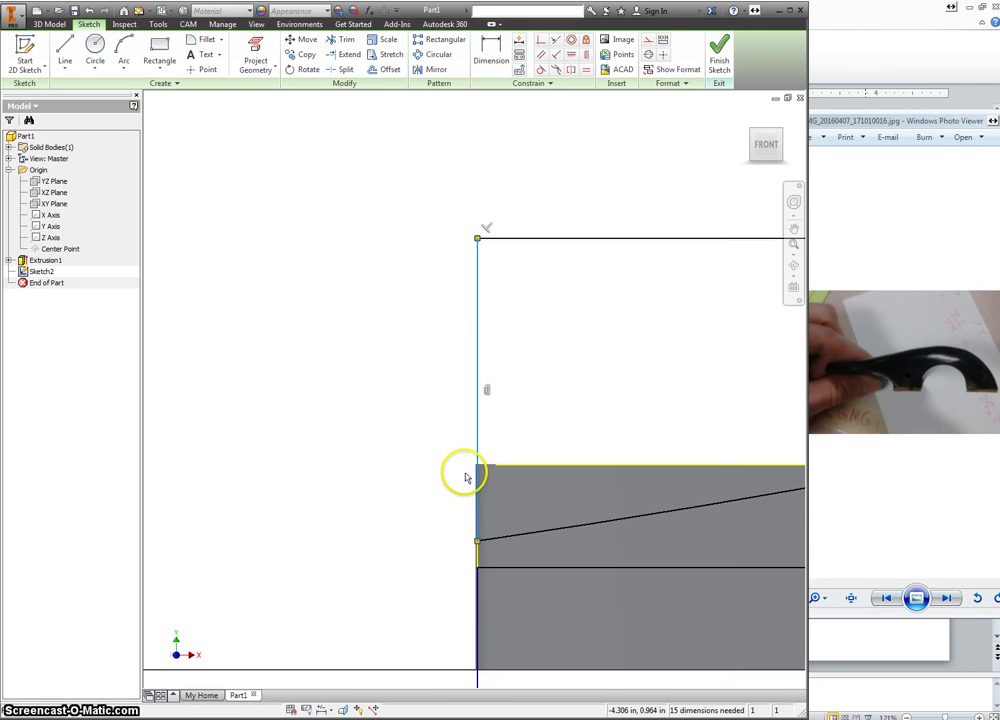
{"action": "scroll", "coordinate": [465, 478], "scroll_direction": "down", "scroll_amount": 4}
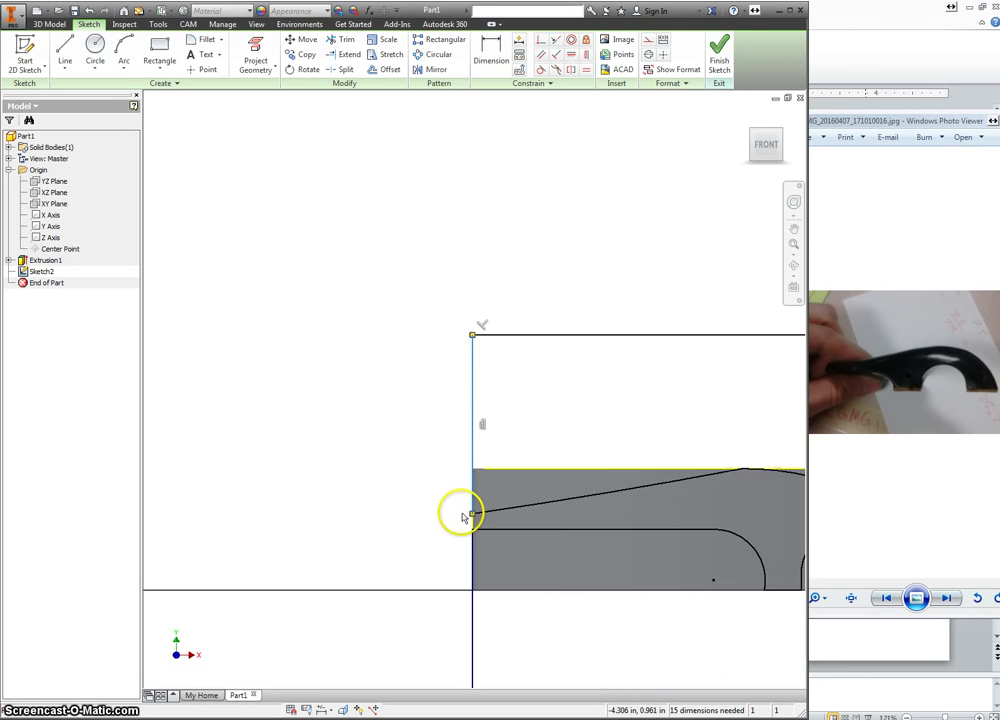
{"action": "right_click", "coordinate": [404, 440]}
{"action": "left_click", "coordinate": [287, 405]}
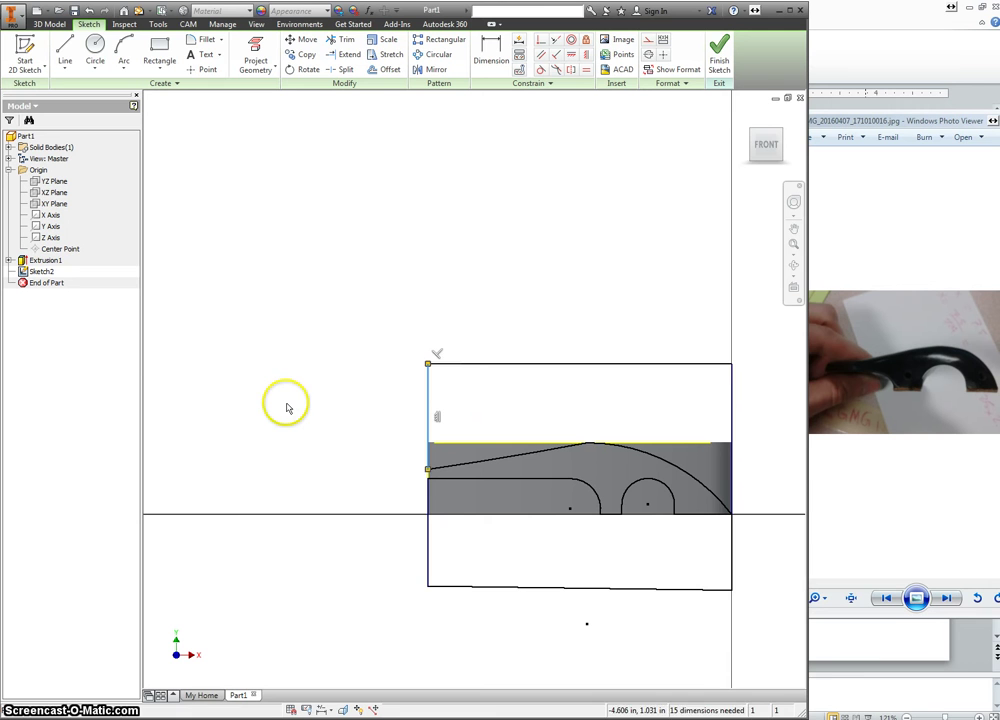
- Draw a two-point rectangle about 0.66 in wide against the outline's outer vertical edge, spanning from its upper to its lower line
{"action": "left_click", "coordinate": [304, 354]}
{"action": "right_click", "coordinate": [304, 354]}
{"action": "left_click", "coordinate": [341, 339]}
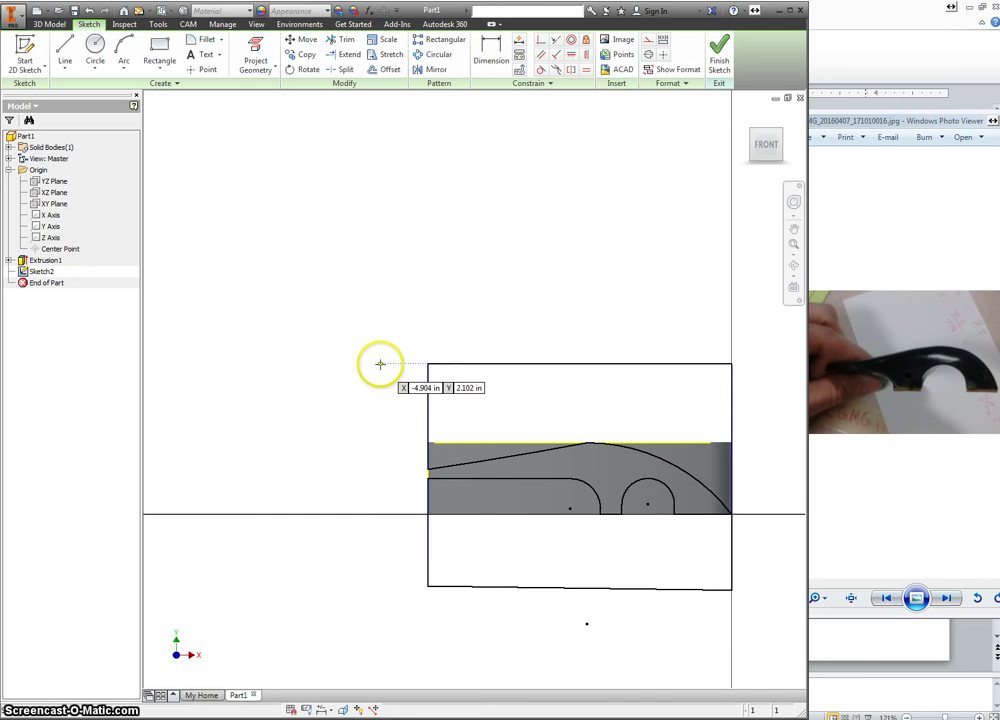
{"action": "left_click", "coordinate": [380, 363]}
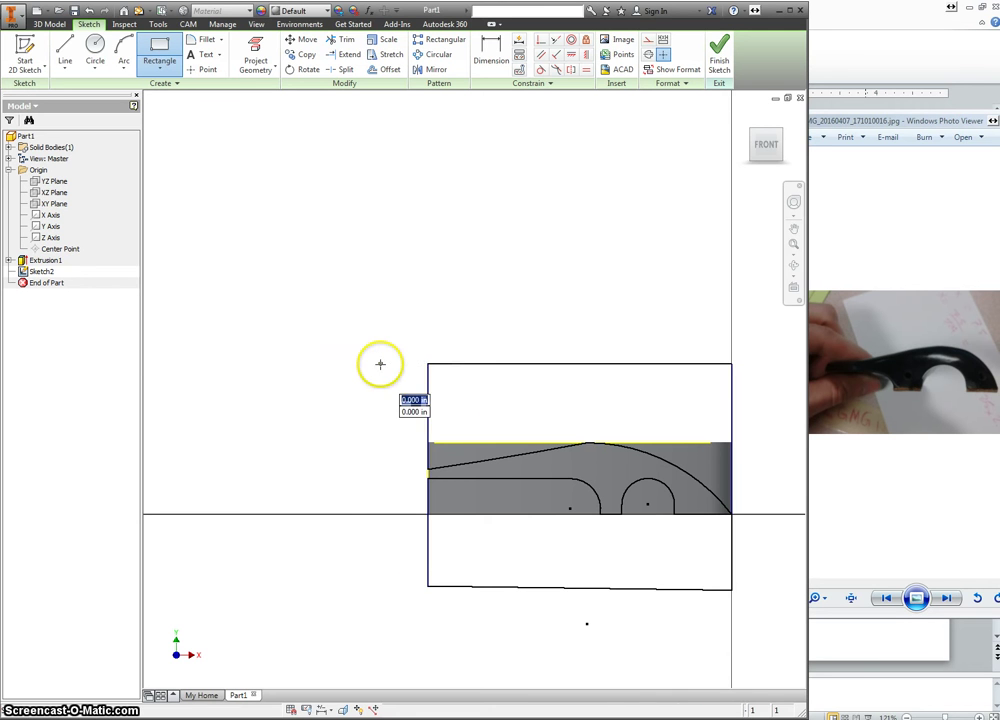
{"action": "left_click", "coordinate": [428, 586]}
{"action": "right_click", "coordinate": [404, 557]}
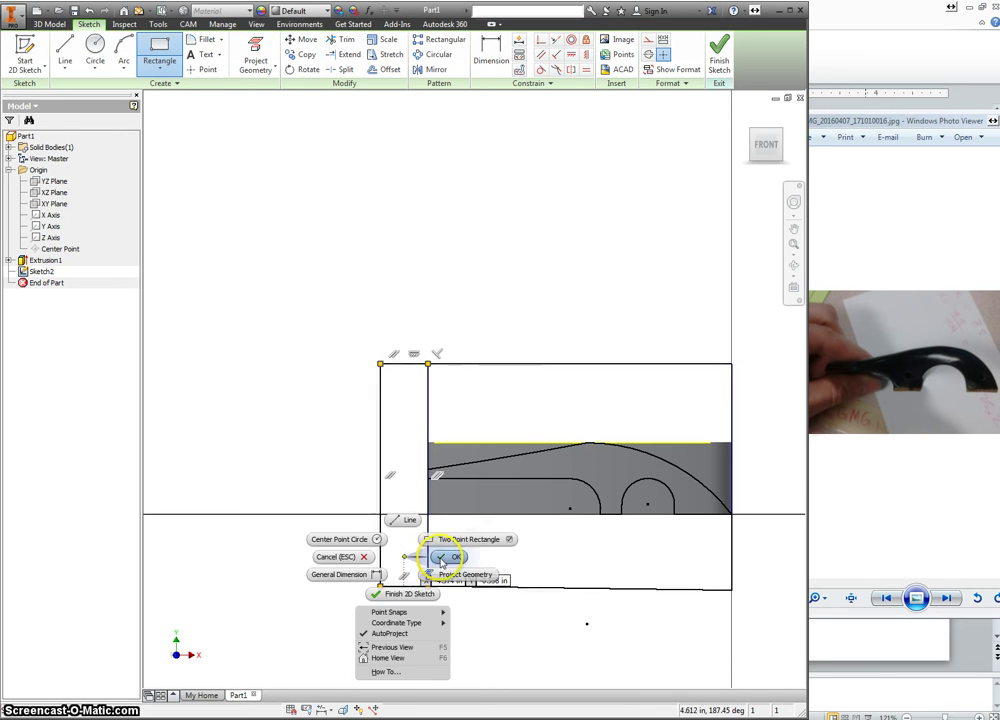
{"action": "left_click", "coordinate": [447, 558]}
- Trim the shared vertical edge above and below the handle end, keeping only the short segment between the handle's upper and lower lines
{"action": "right_click", "coordinate": [455, 553]}
{"action": "left_click", "coordinate": [477, 553]}
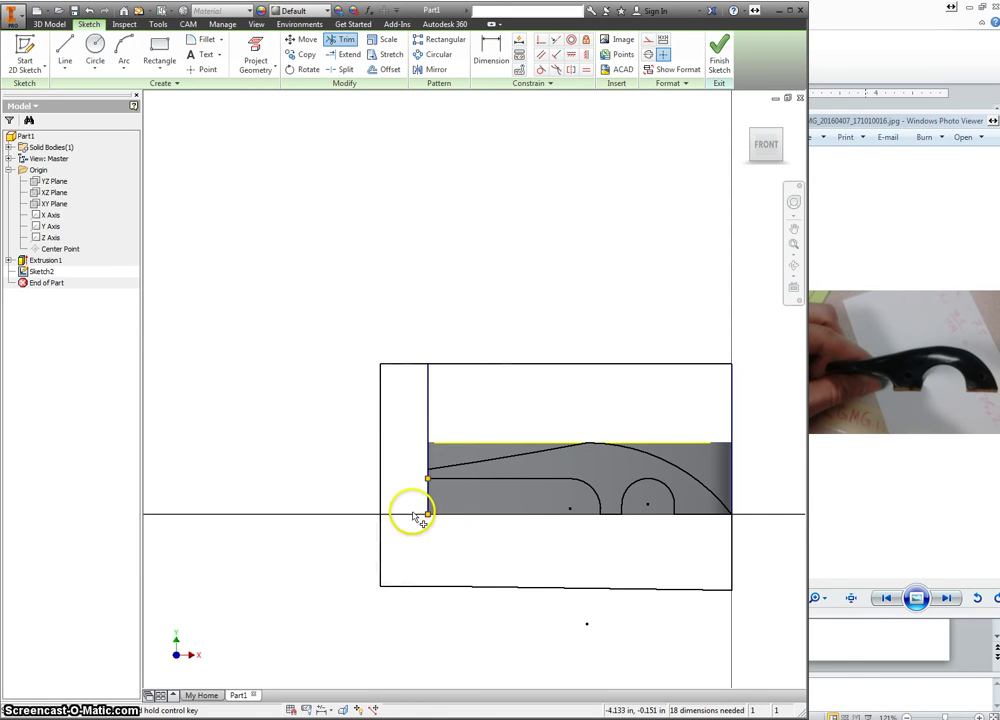
{"action": "scroll", "coordinate": [419, 516], "scroll_direction": "up", "scroll_amount": 3}
{"action": "left_click", "coordinate": [430, 497]}
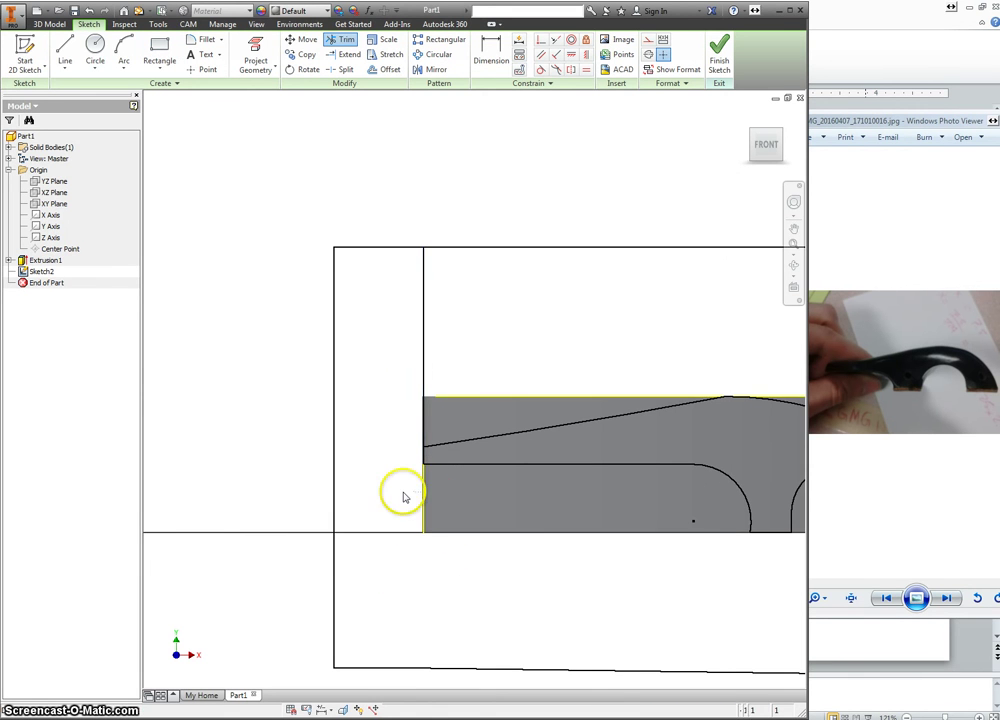
{"action": "left_click", "coordinate": [433, 421]}
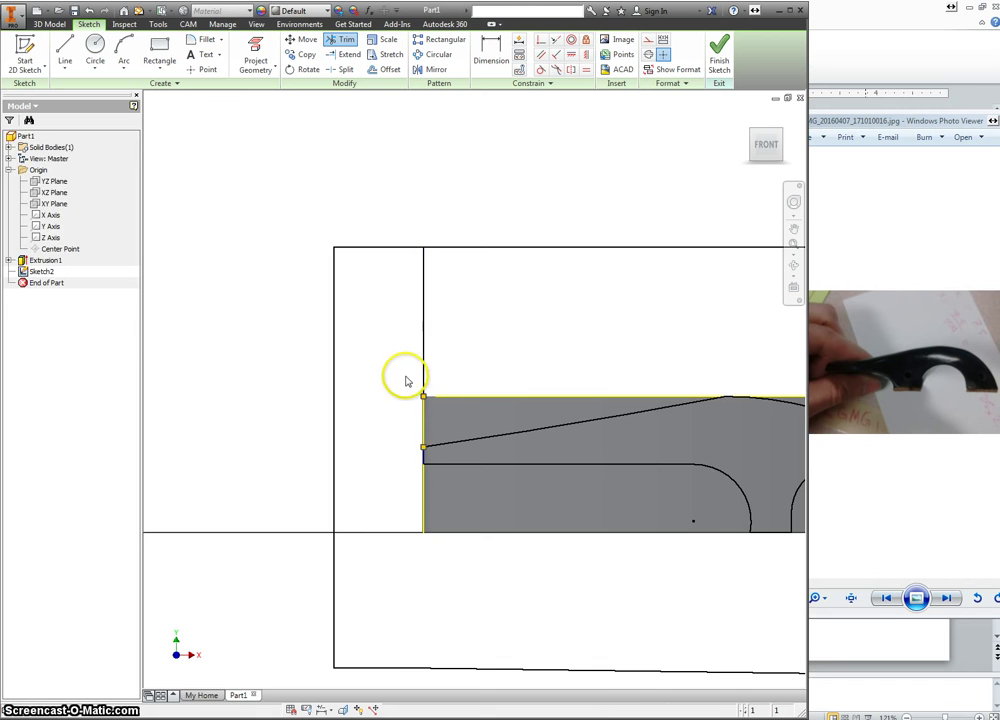
{"action": "scroll", "coordinate": [477, 381], "scroll_direction": "down", "scroll_amount": 5}
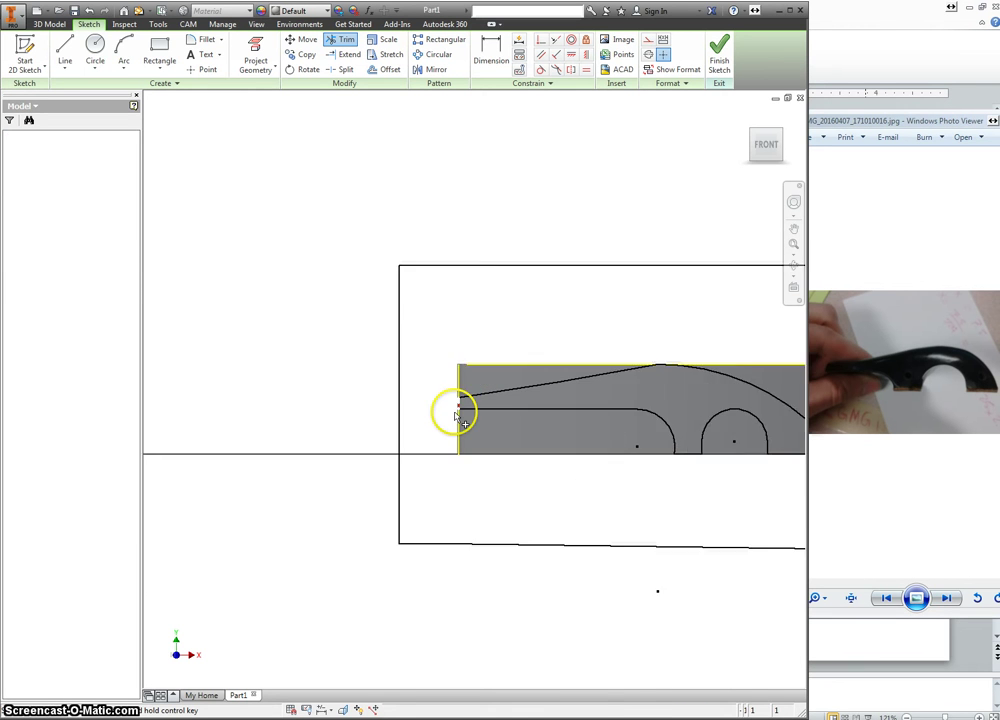
{"action": "scroll", "coordinate": [456, 416], "scroll_direction": "up", "scroll_amount": 3}
{"action": "scroll", "coordinate": [456, 416], "scroll_direction": "down", "scroll_amount": 6}
{"action": "key", "text": "F6"}
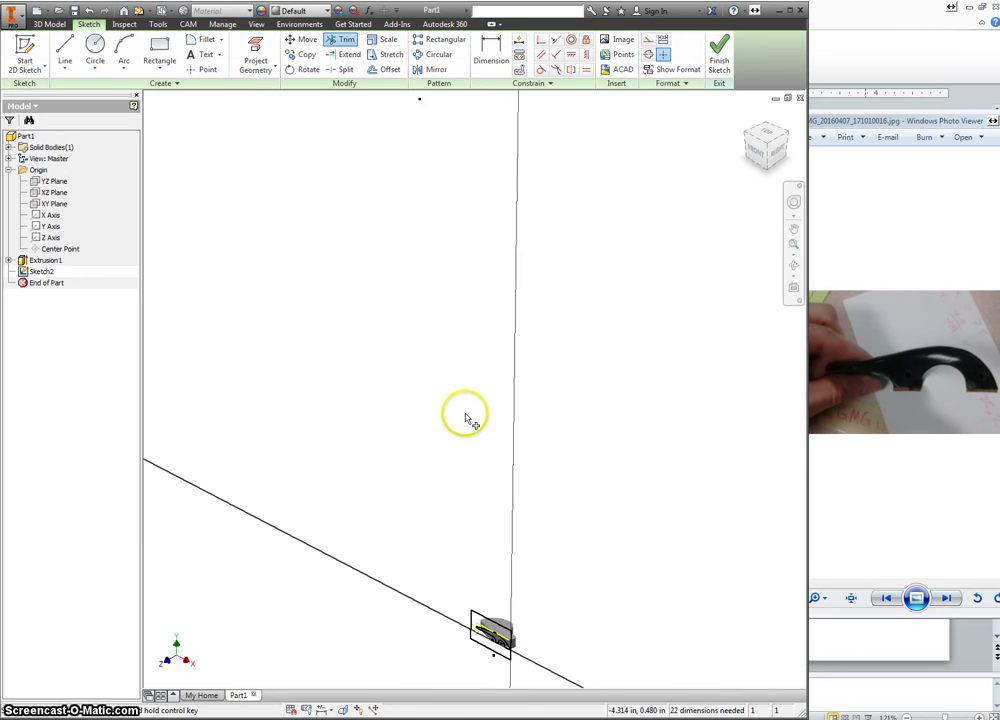
{"action": "key", "text": "e"}
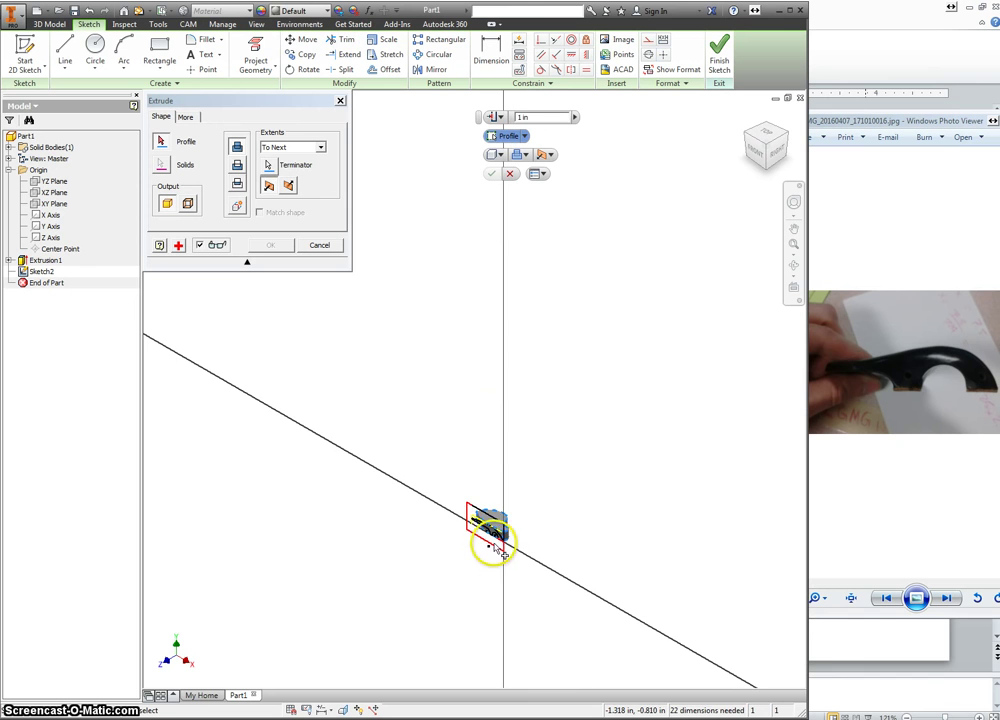
{"action": "scroll", "coordinate": [492, 540], "scroll_direction": "up", "scroll_amount": 5}
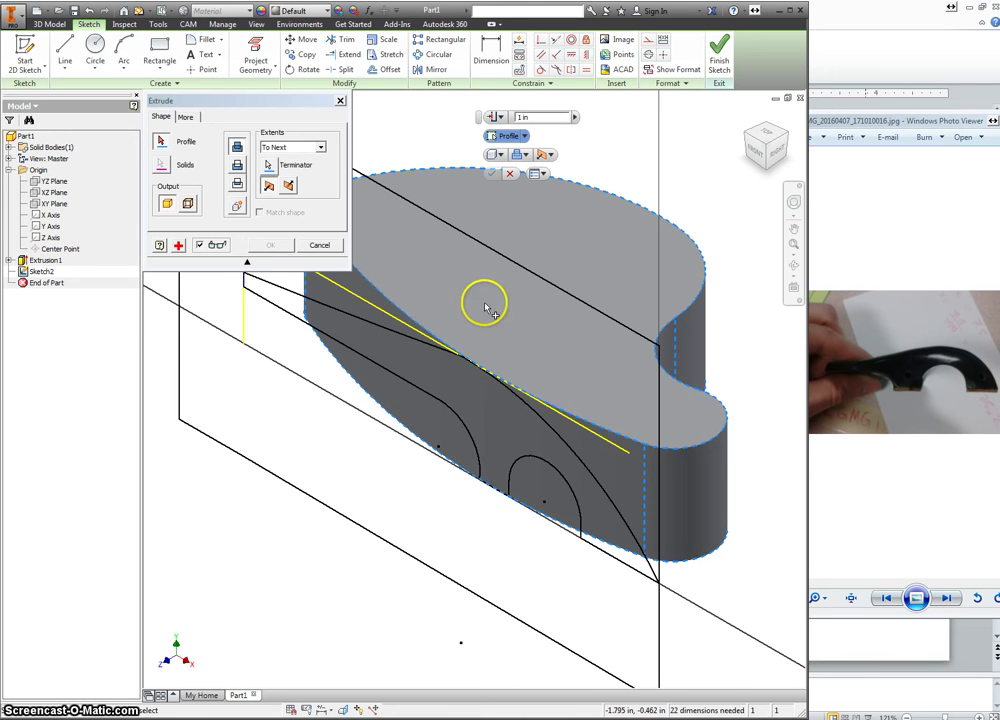
{"action": "left_click", "coordinate": [314, 246]}
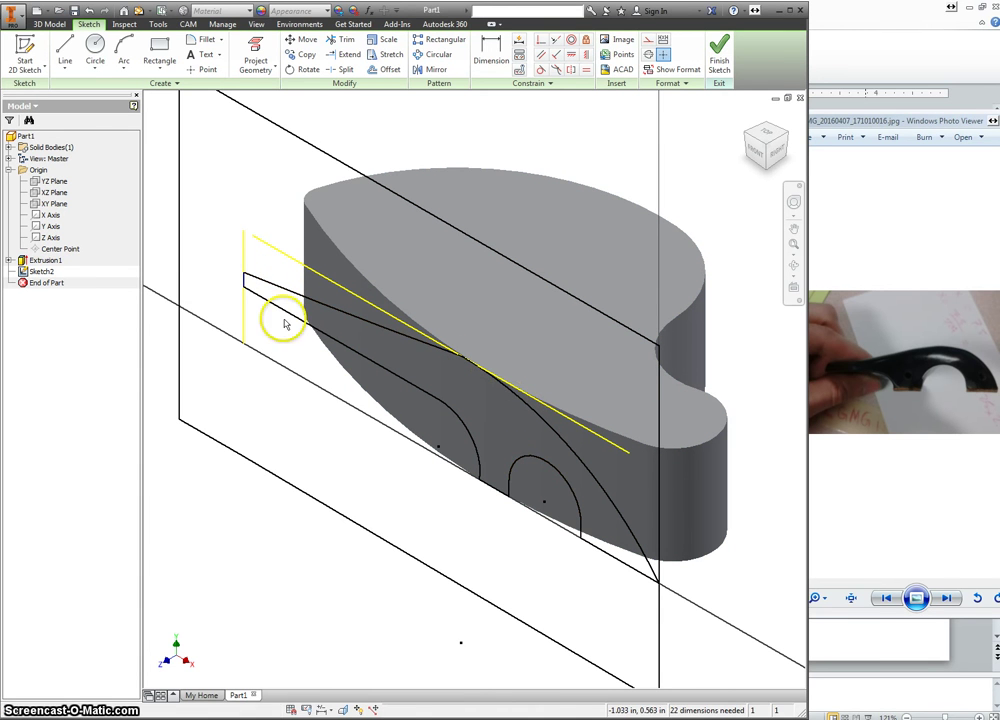
- Draw two horizontal lines about 0.66 in long from the handle end's upper and lower corners out to the rectangle's outer edge
{"action": "left_click", "coordinate": [757, 149]}
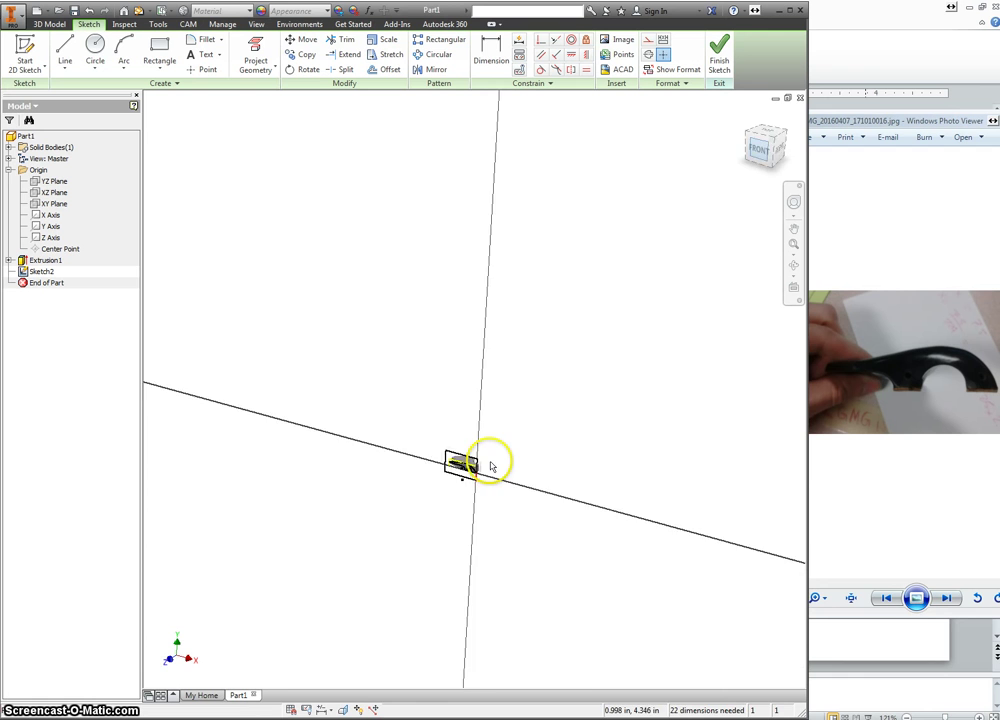
{"action": "scroll", "coordinate": [468, 460], "scroll_direction": "up", "scroll_amount": 5}
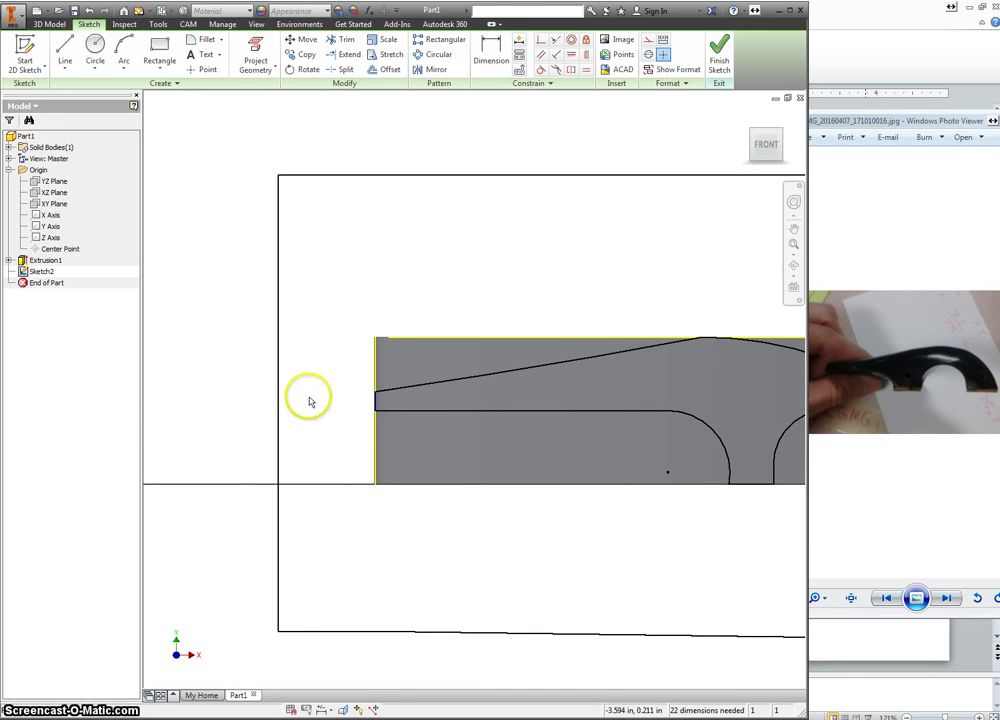
{"action": "right_click", "coordinate": [326, 388]}
{"action": "left_click", "coordinate": [319, 350]}
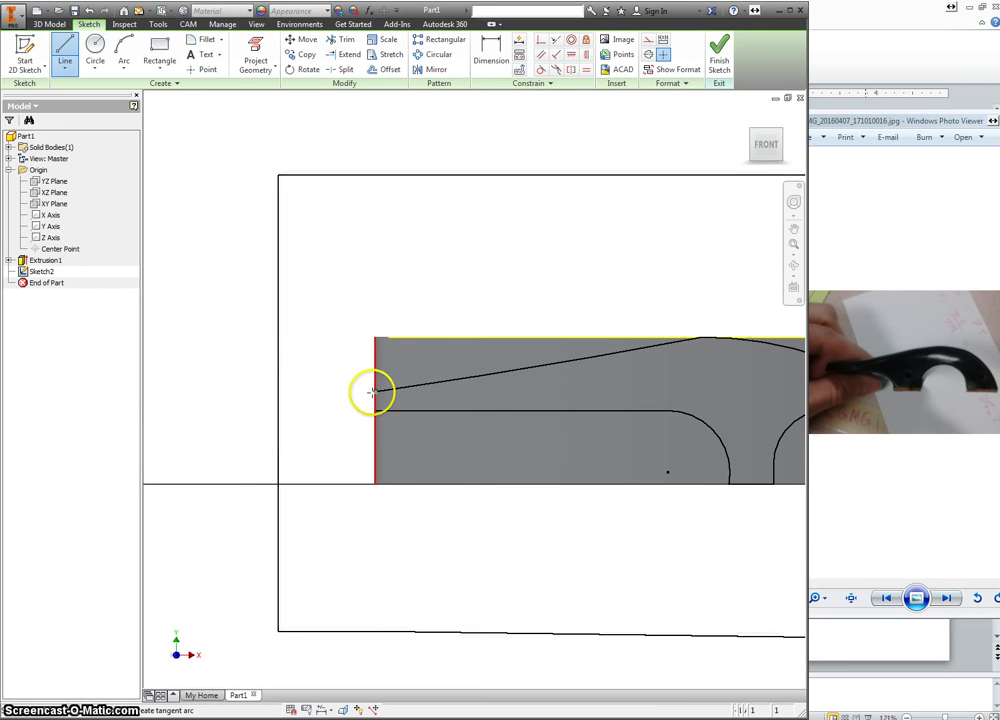
{"action": "left_click", "coordinate": [373, 390]}
{"action": "left_click", "coordinate": [278, 390]}
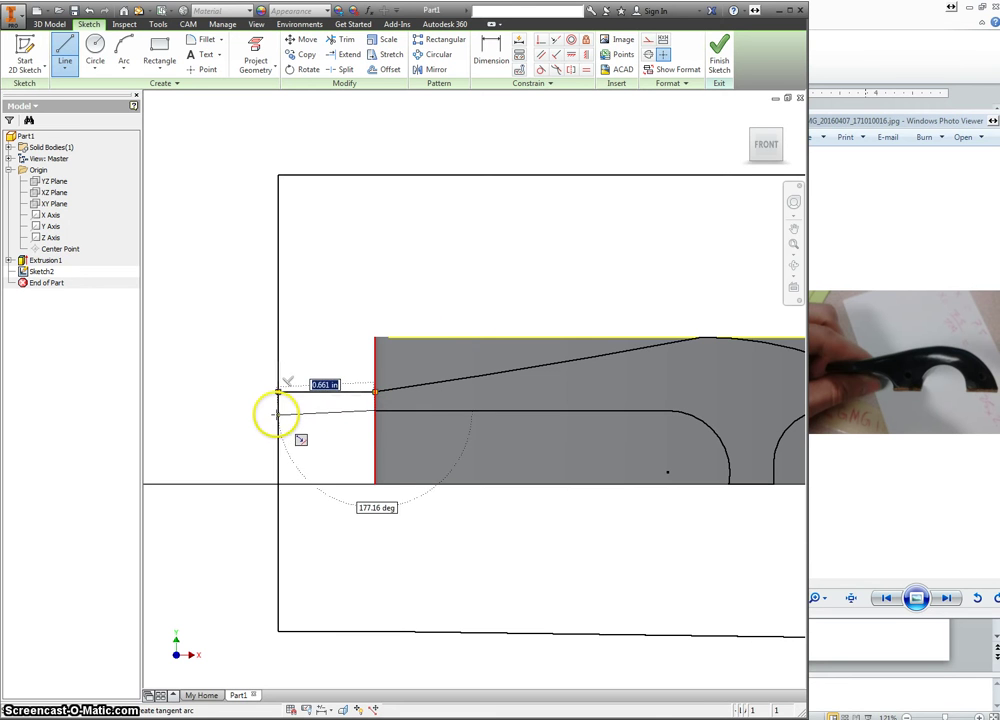
{"action": "left_click", "coordinate": [278, 410]}
{"action": "right_click", "coordinate": [287, 411]}
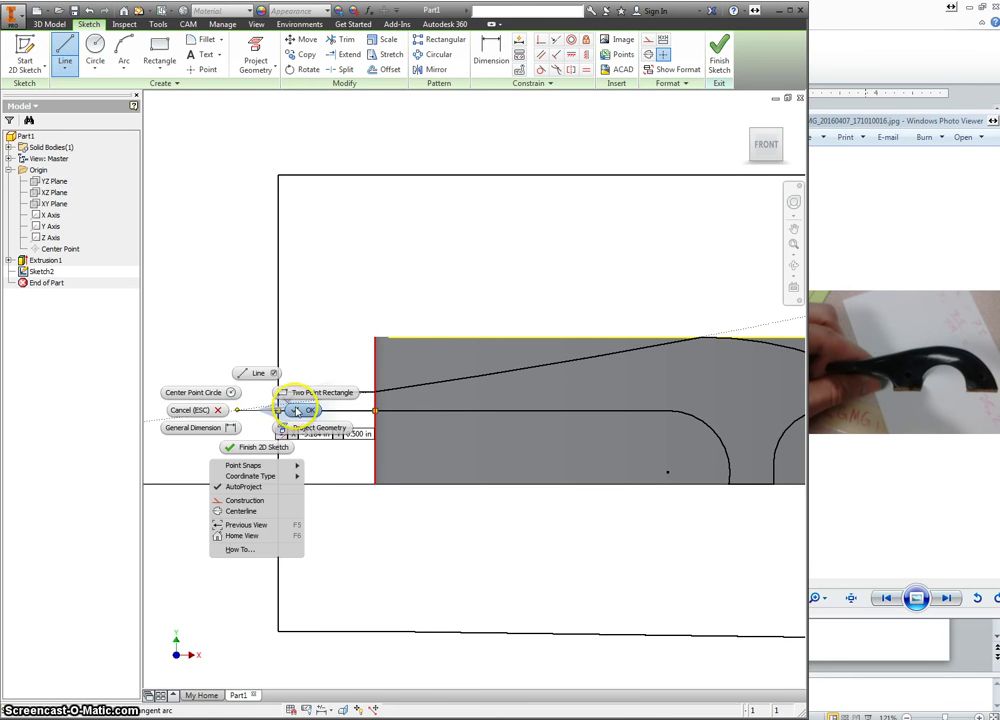
{"action": "left_click", "coordinate": [251, 402]}
- Trim the rectangle's outer edge and the handle's short end segment between the two horizontal lines
{"action": "right_click", "coordinate": [256, 401]}
{"action": "left_click", "coordinate": [258, 406]}
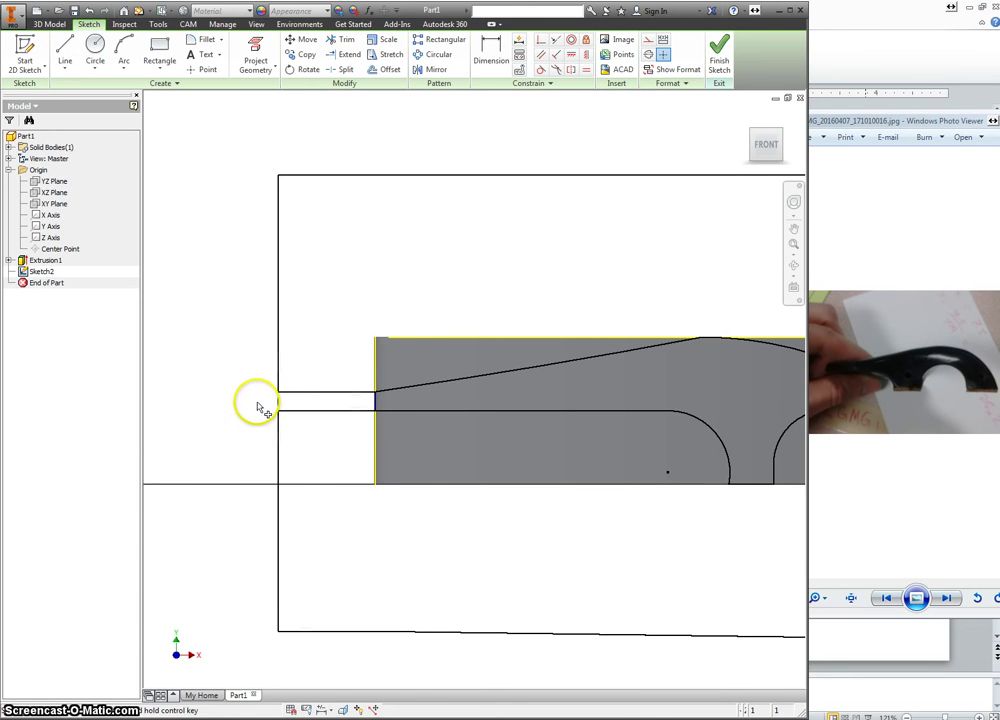
{"action": "left_click_drag", "start_coordinate": [386, 412], "coordinate": [397, 409]}
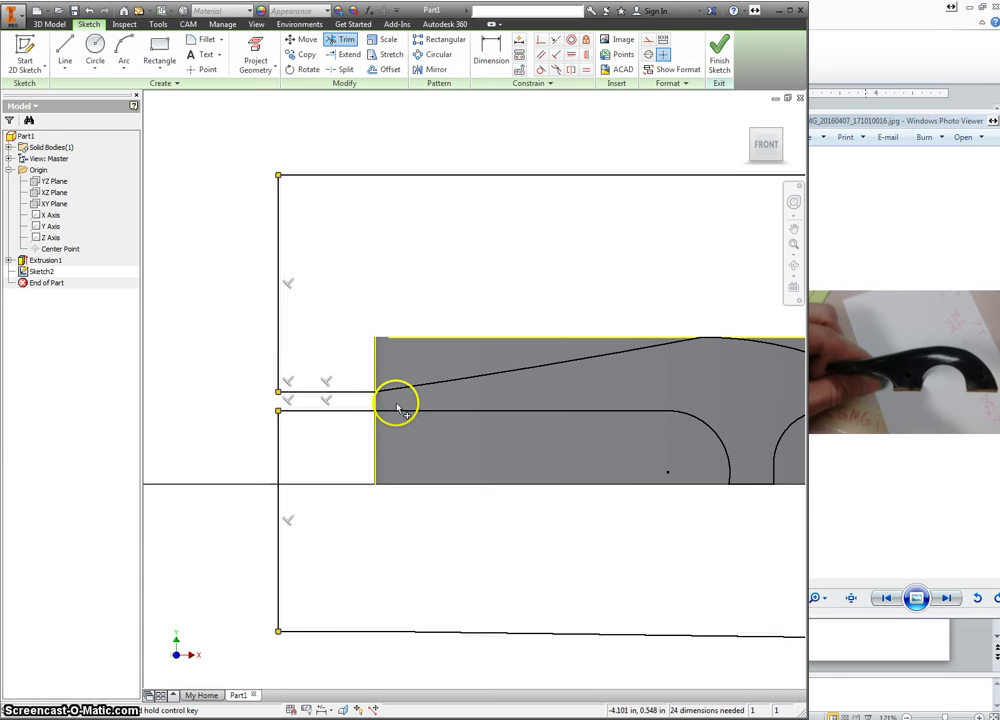
{"action": "key", "text": "F6"}
{"action": "key", "text": "e"}
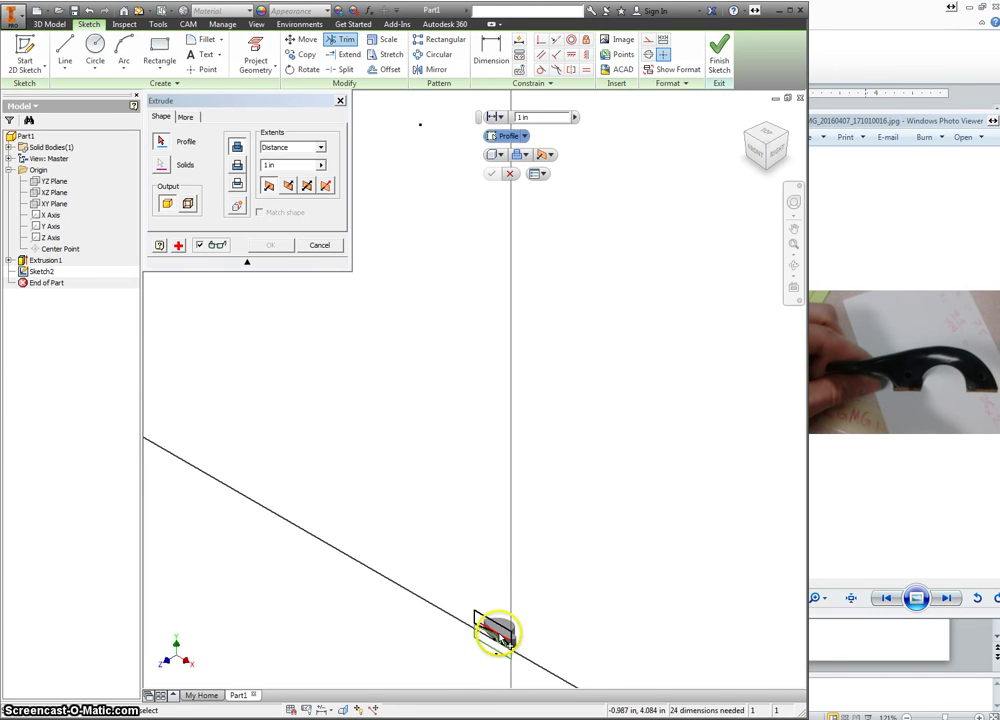
{"action": "scroll", "coordinate": [495, 636], "scroll_direction": "down", "scroll_amount": 5}
{"action": "left_click", "coordinate": [463, 673]}
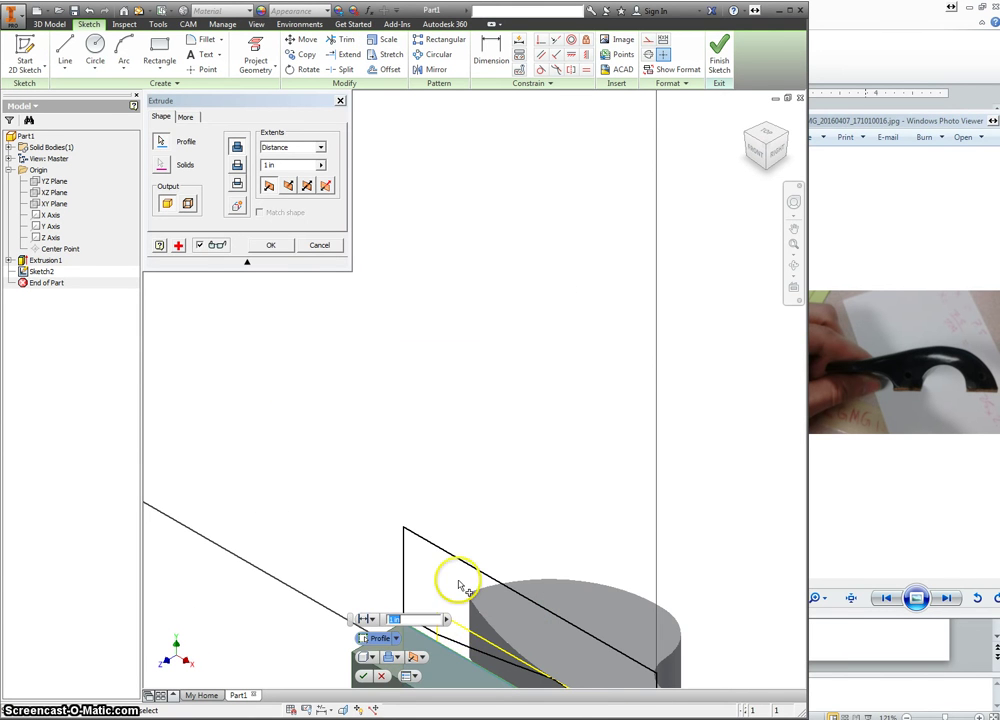
{"action": "middle_click_drag", "start_coordinate": [501, 514], "coordinate": [468, 300]}
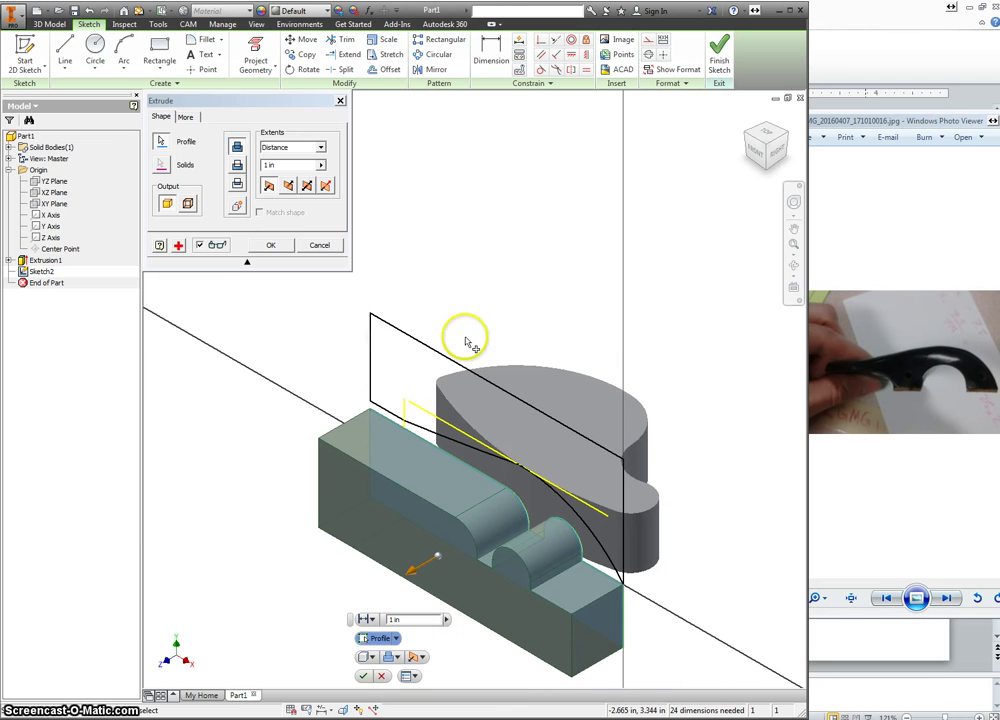
{"action": "left_click", "coordinate": [319, 245]}
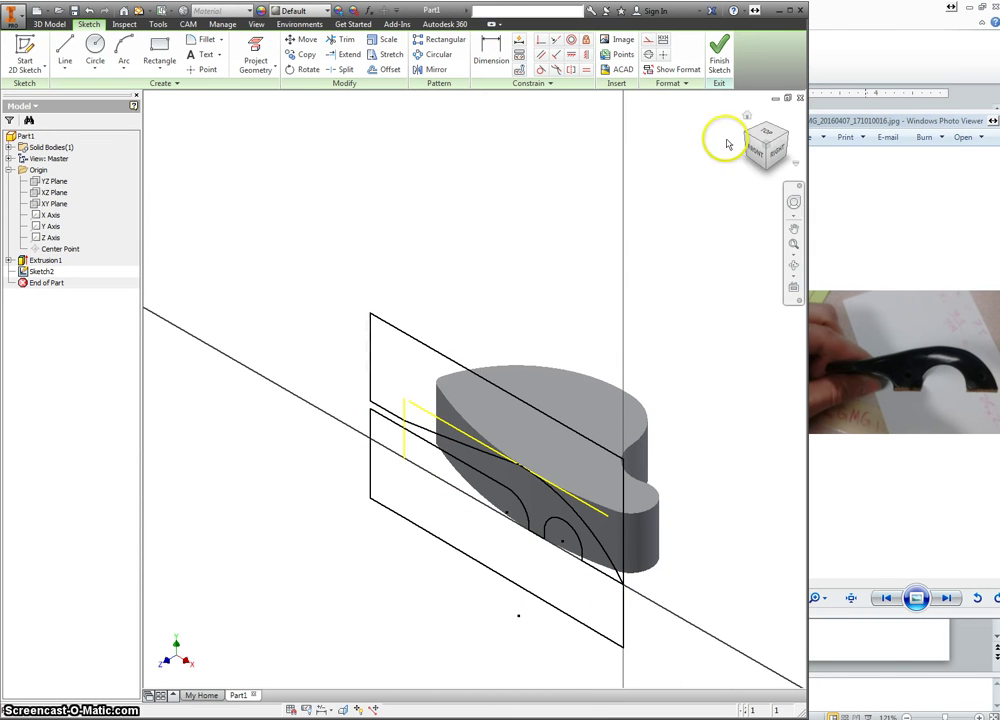
- Examine the side profile from the front for gaps at the handle end and at the peak of its upper curve
{"action": "left_click", "coordinate": [757, 152]}
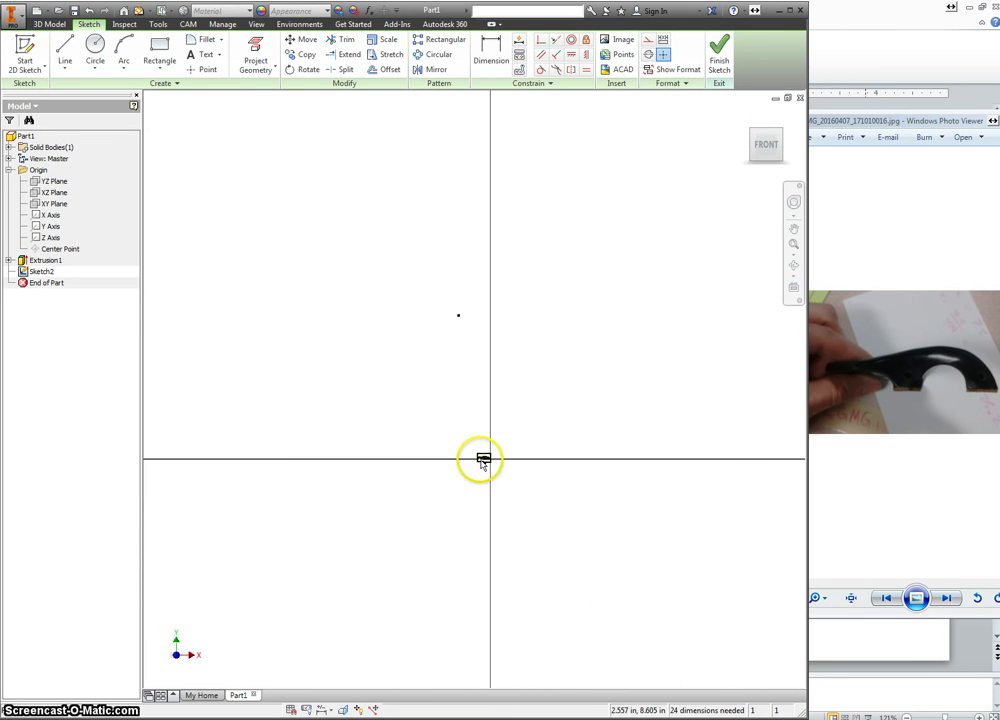
{"action": "scroll", "coordinate": [477, 452], "scroll_direction": "up", "scroll_amount": 4}
{"action": "scroll", "coordinate": [477, 452], "scroll_direction": "up", "scroll_amount": 5}
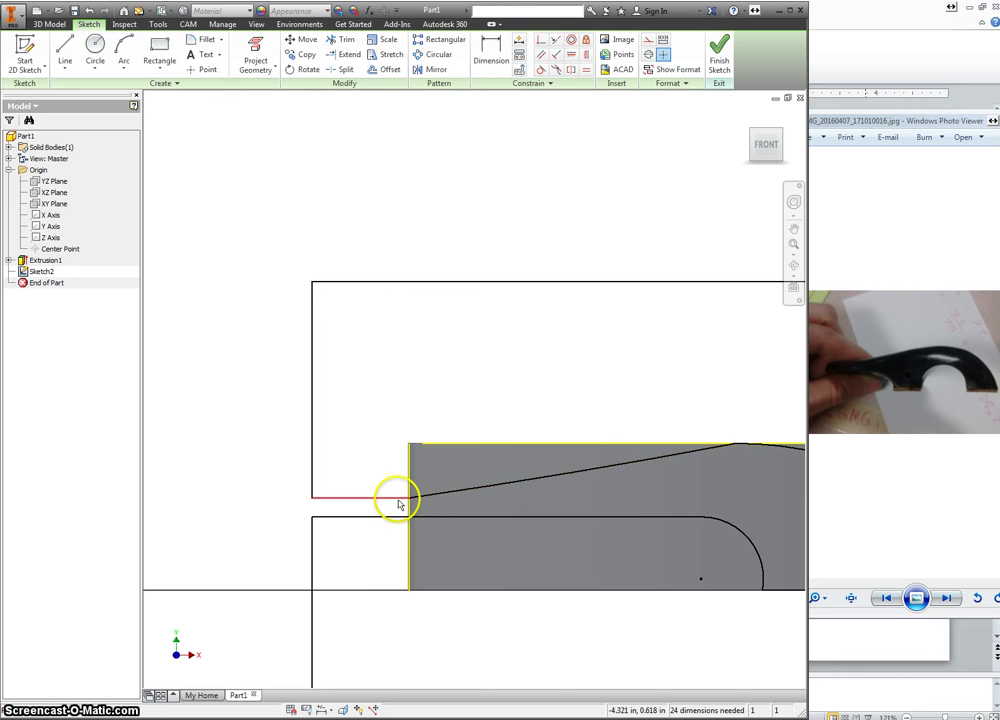
{"action": "scroll", "coordinate": [613, 460], "scroll_direction": "down", "scroll_amount": 2}
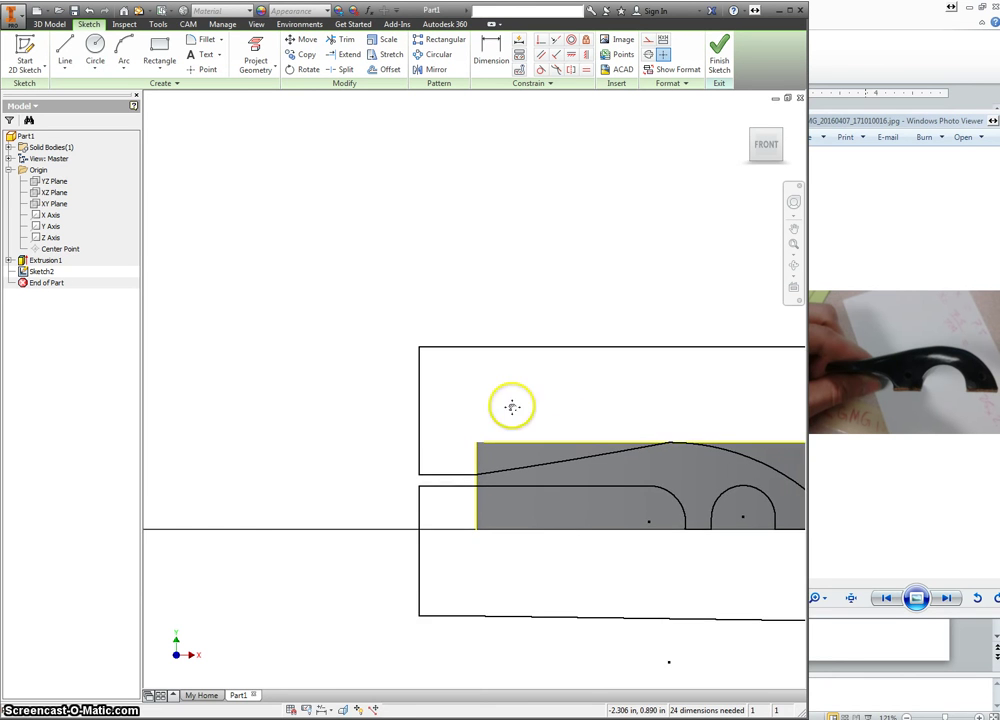
{"action": "scroll", "coordinate": [596, 420], "scroll_direction": "up", "scroll_amount": 3}
{"action": "scroll", "coordinate": [489, 411], "scroll_direction": "up", "scroll_amount": 3}
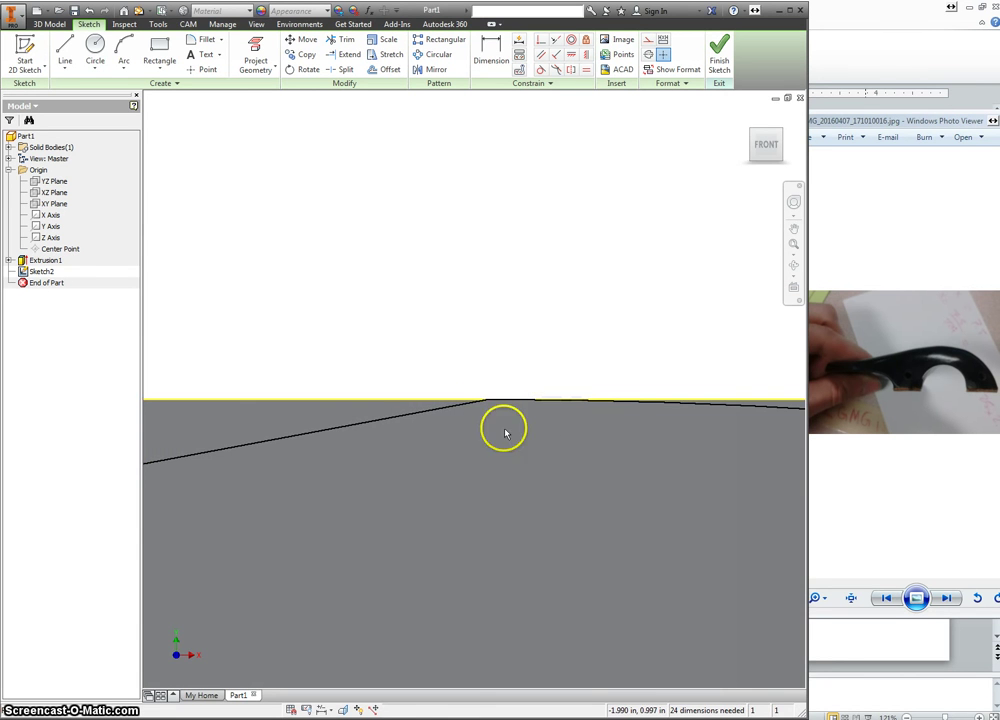
{"action": "scroll", "coordinate": [489, 405], "scroll_direction": "down", "scroll_amount": 4}
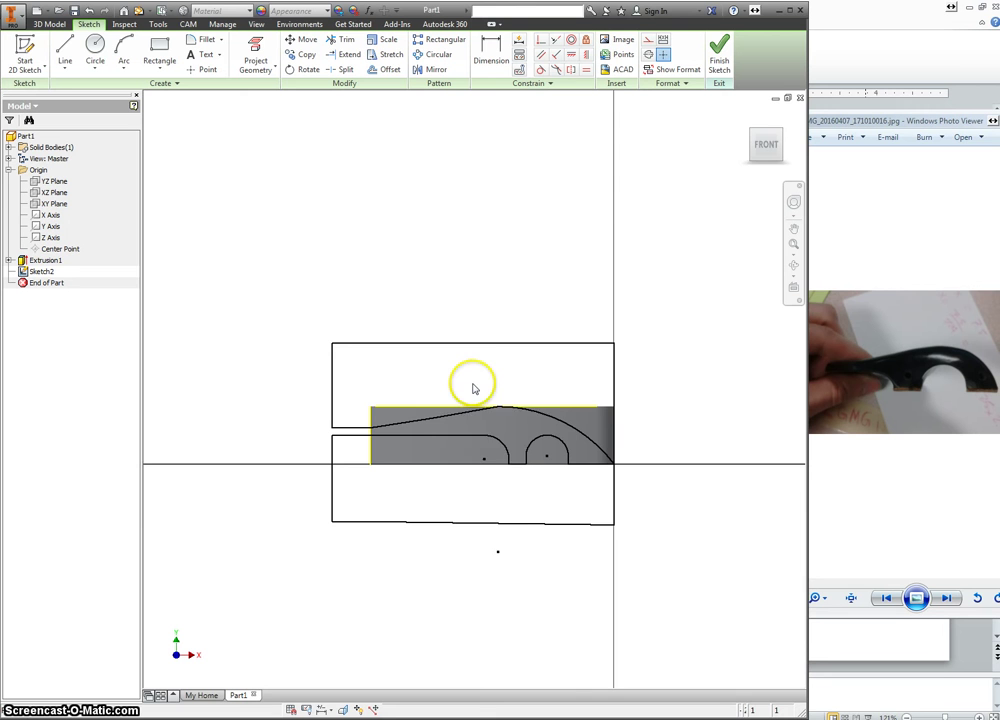
- Diagnose the side-profile sketch with all Sketch Doctor tests and start the treatment for redundant points
{"action": "right_click", "coordinate": [465, 385]}
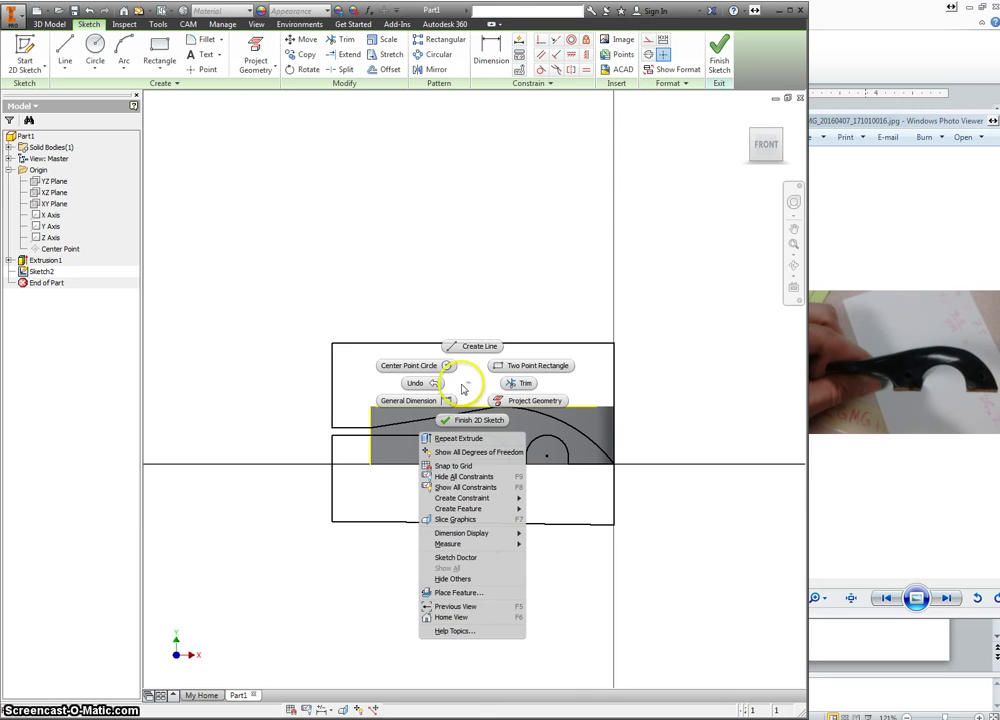
{"action": "left_click", "coordinate": [462, 558]}
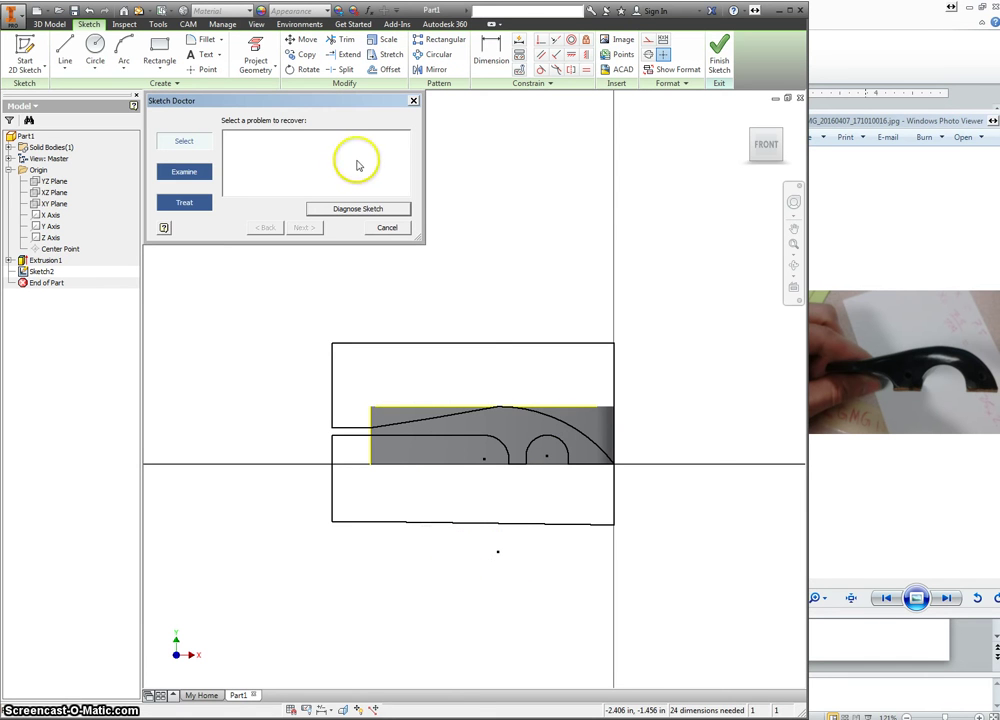
{"action": "left_click", "coordinate": [352, 211]}
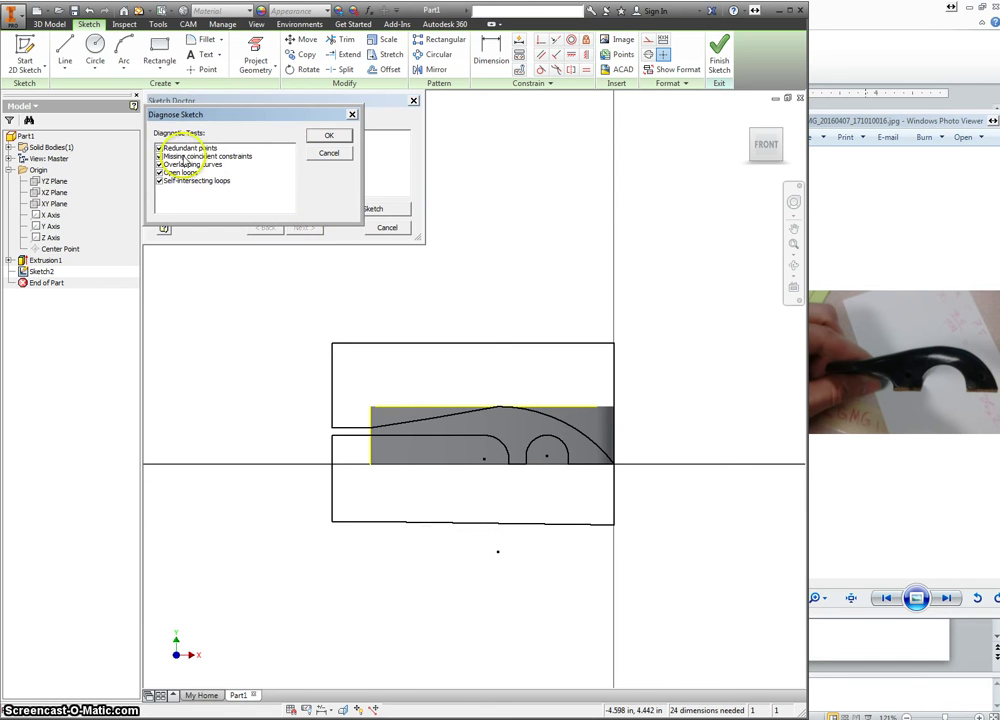
{"action": "left_click", "coordinate": [326, 135]}
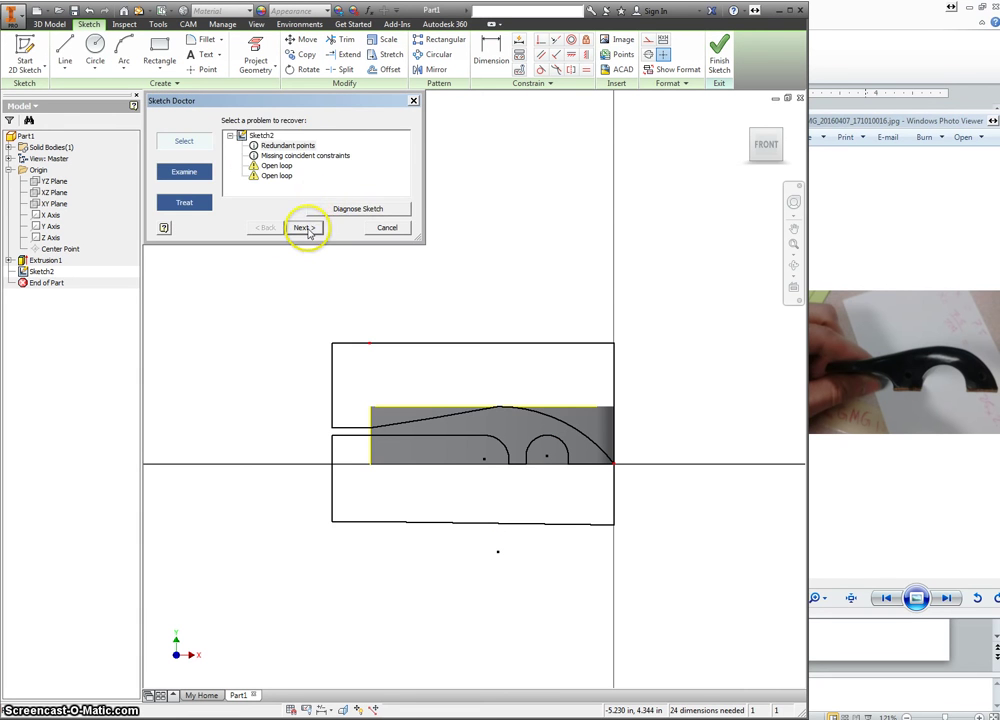
{"action": "left_click", "coordinate": [304, 227]}
{"action": "left_click", "coordinate": [304, 227]}
{"action": "left_click", "coordinate": [389, 228]}
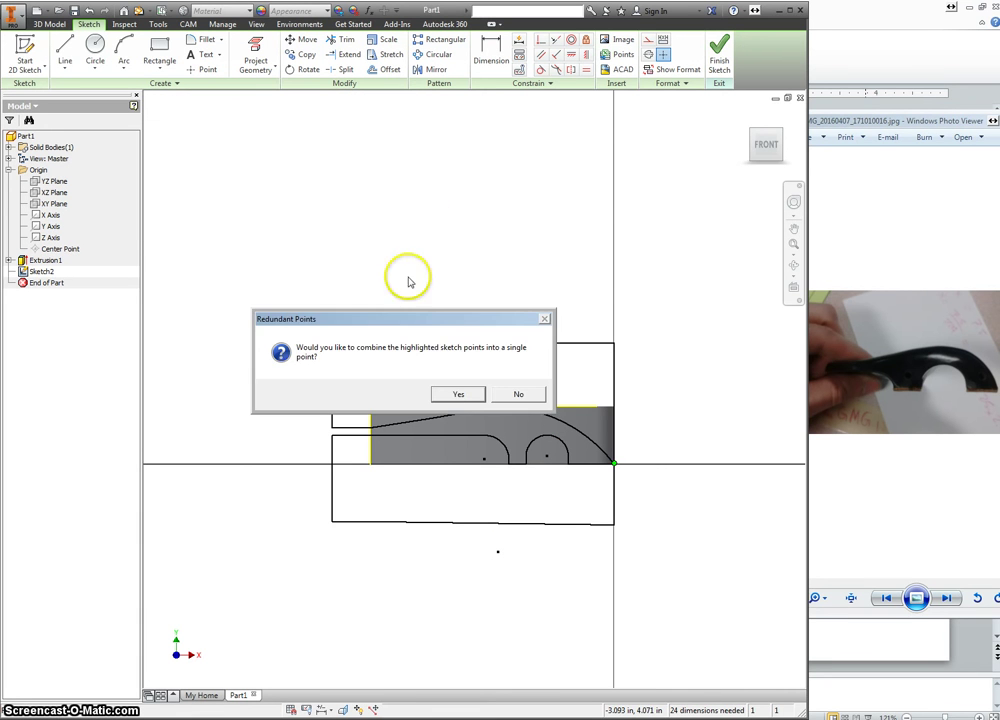
- Combine each highlighted set of redundant sketch points into a single point and finish the repair
{"action": "left_click_drag", "start_coordinate": [451, 320], "coordinate": [531, 234]}
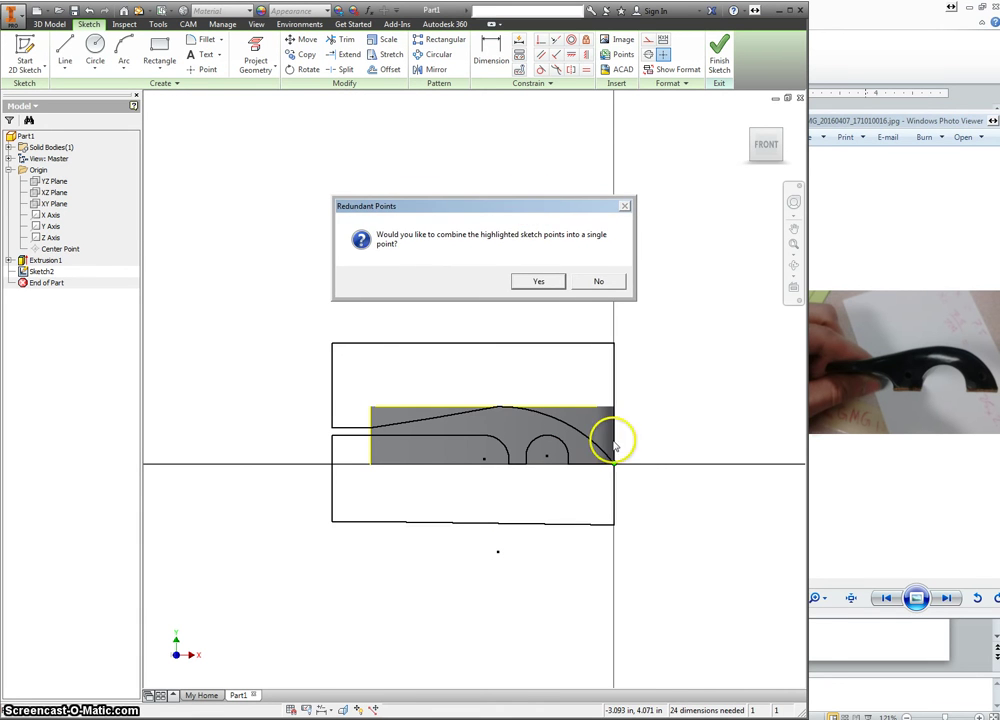
{"action": "left_click", "coordinate": [548, 283]}
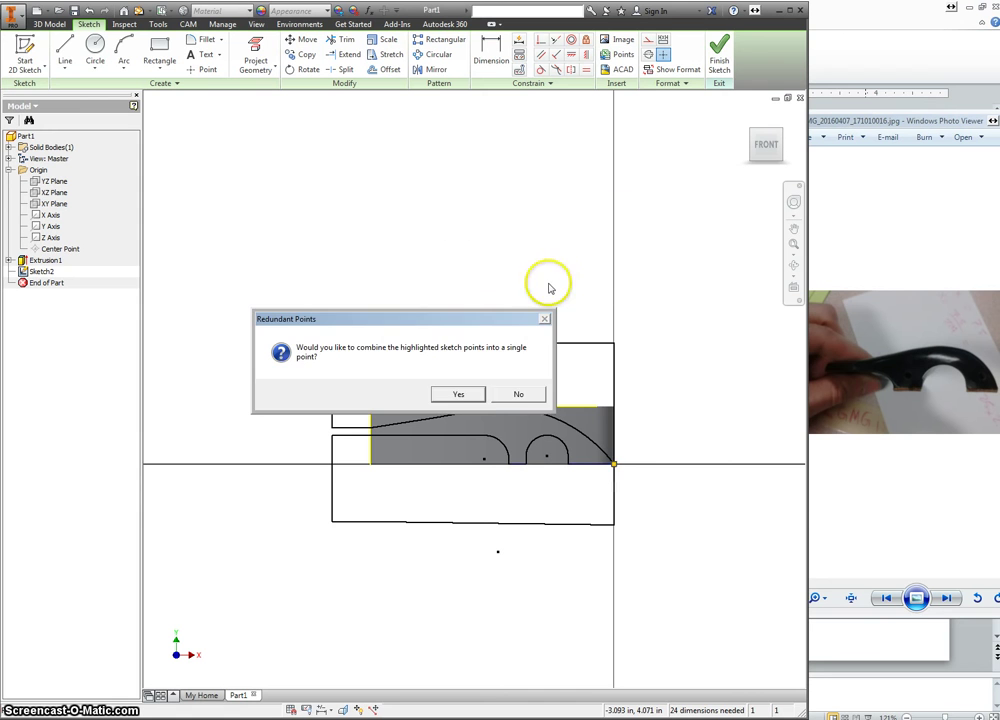
{"action": "left_click", "coordinate": [483, 393]}
{"action": "left_click_drag", "start_coordinate": [472, 327], "coordinate": [518, 212]}
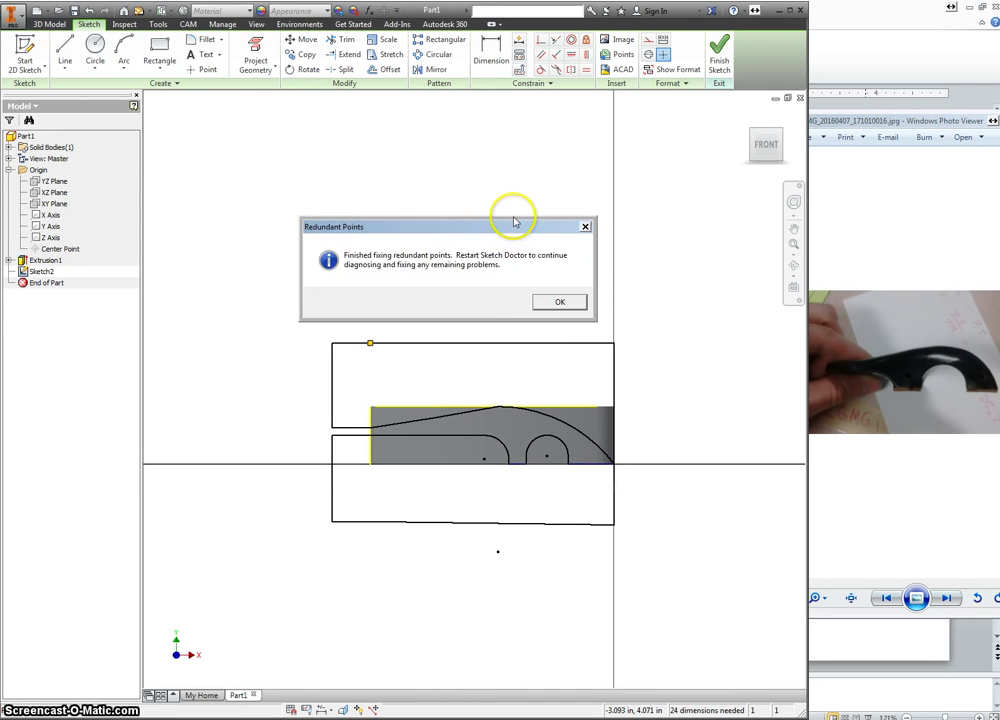
{"action": "left_click", "coordinate": [547, 277]}
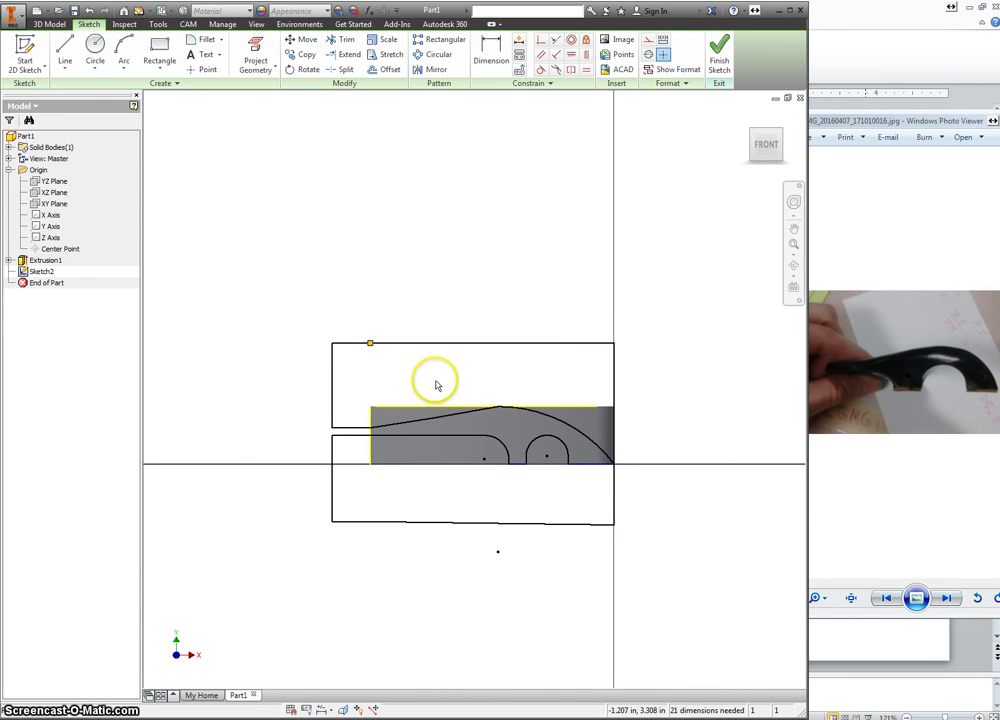
- Extrude the closed profile around the handle shape as a cut with extents All, directed into the body
{"action": "key", "text": "e"}
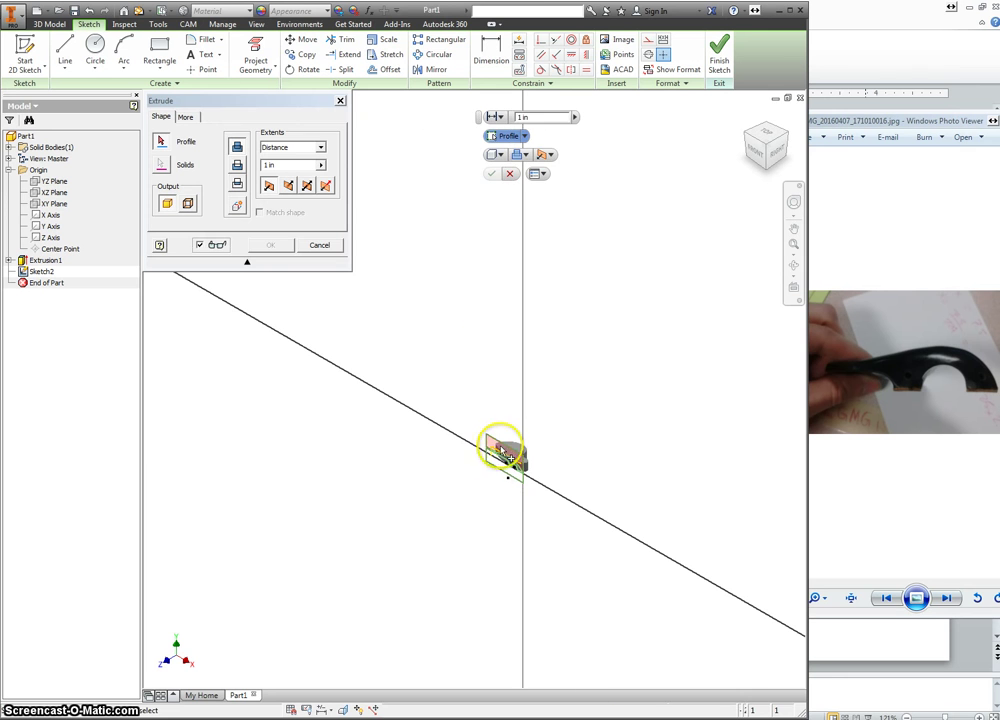
{"action": "left_click", "coordinate": [507, 455]}
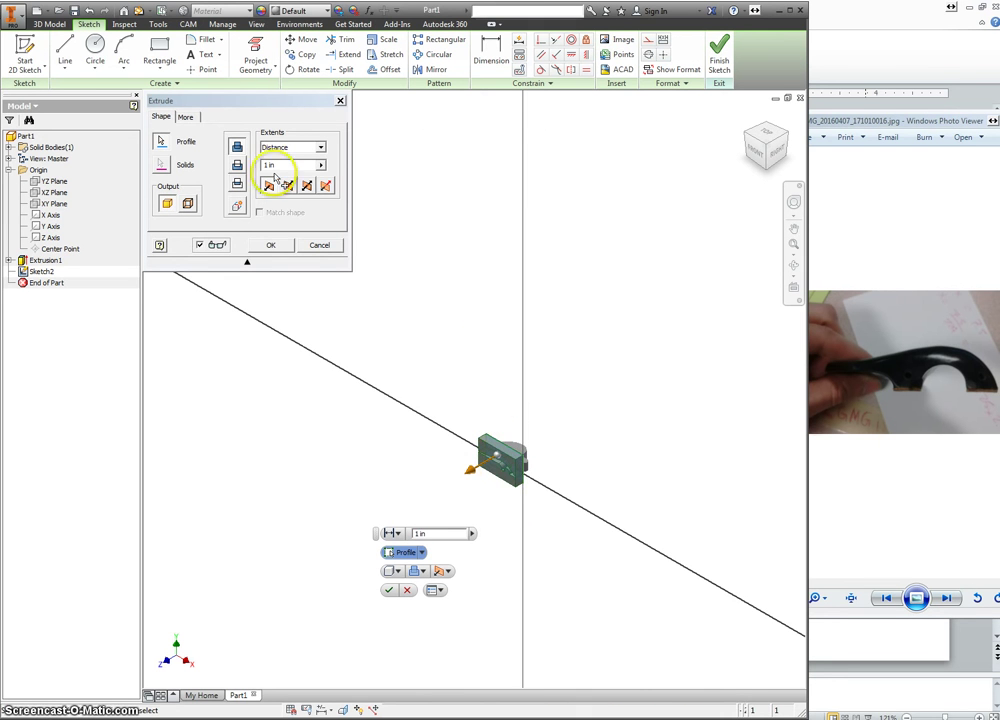
{"action": "left_click", "coordinate": [282, 148]}
{"action": "left_click", "coordinate": [283, 190]}
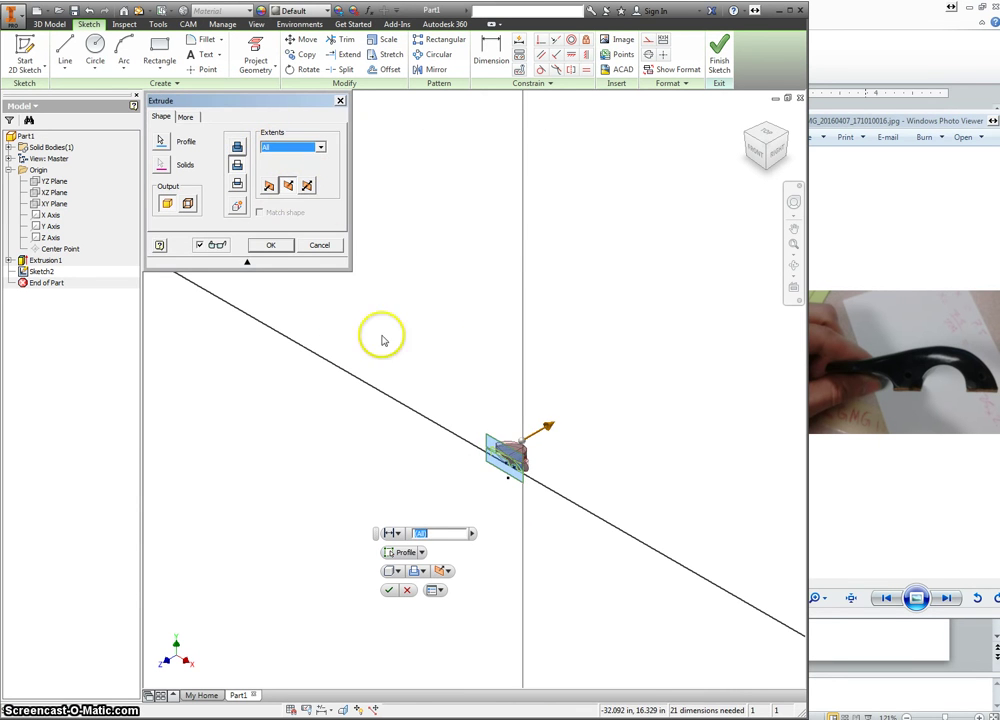
{"action": "left_click", "coordinate": [271, 246]}
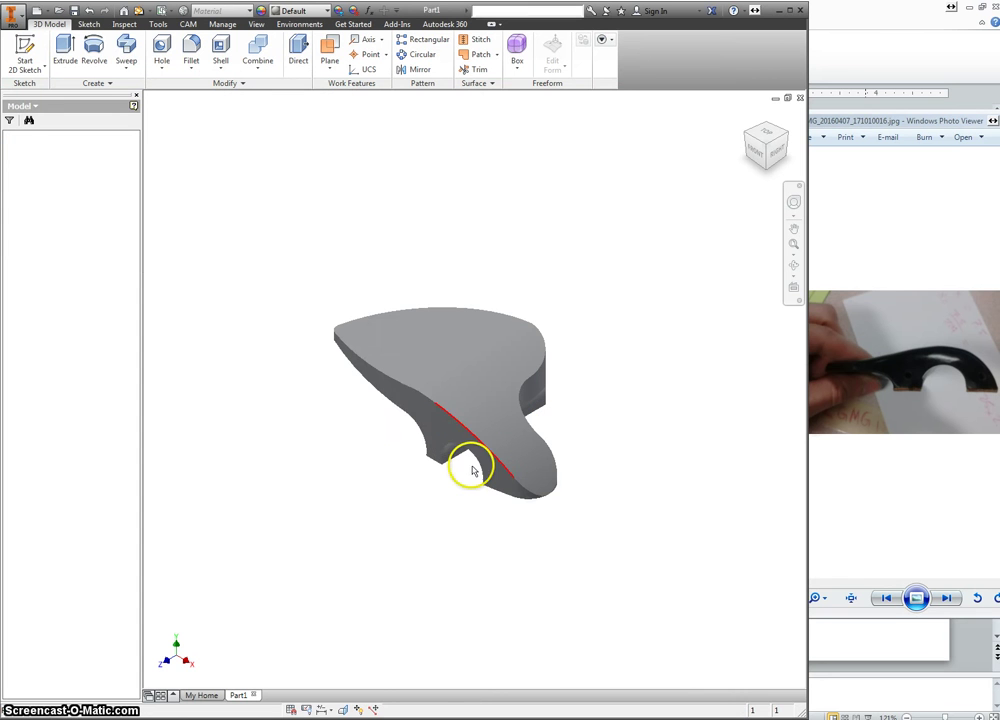
- Inspect the cut body from the side, return to the home view and start a new sketch on the YZ plane
{"action": "left_click", "coordinate": [763, 160]}
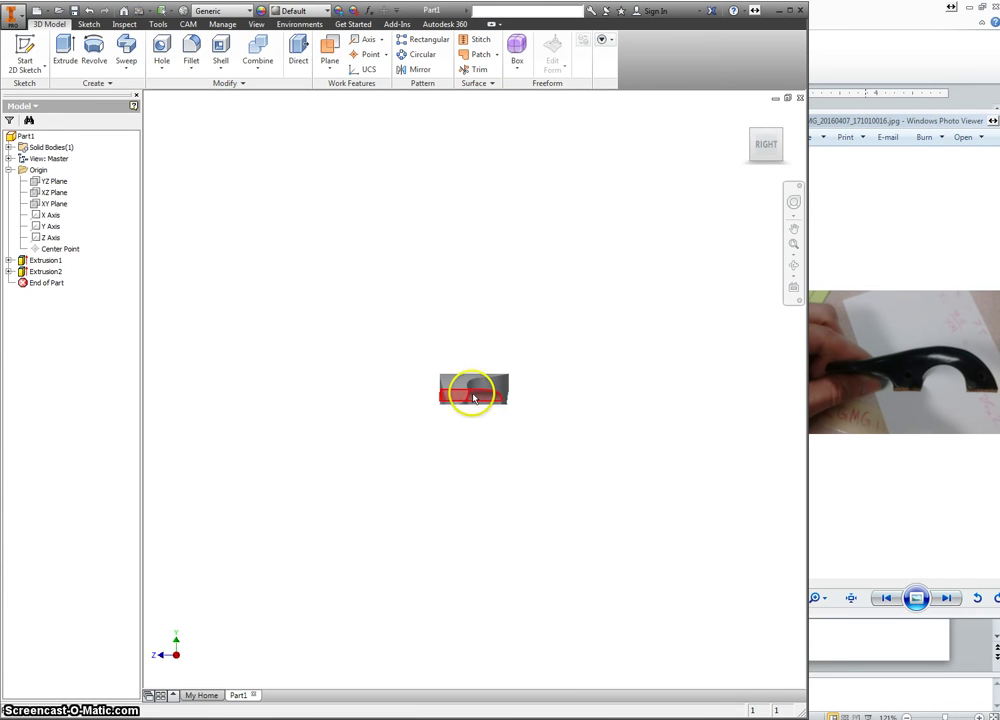
{"action": "left_click", "coordinate": [748, 118]}
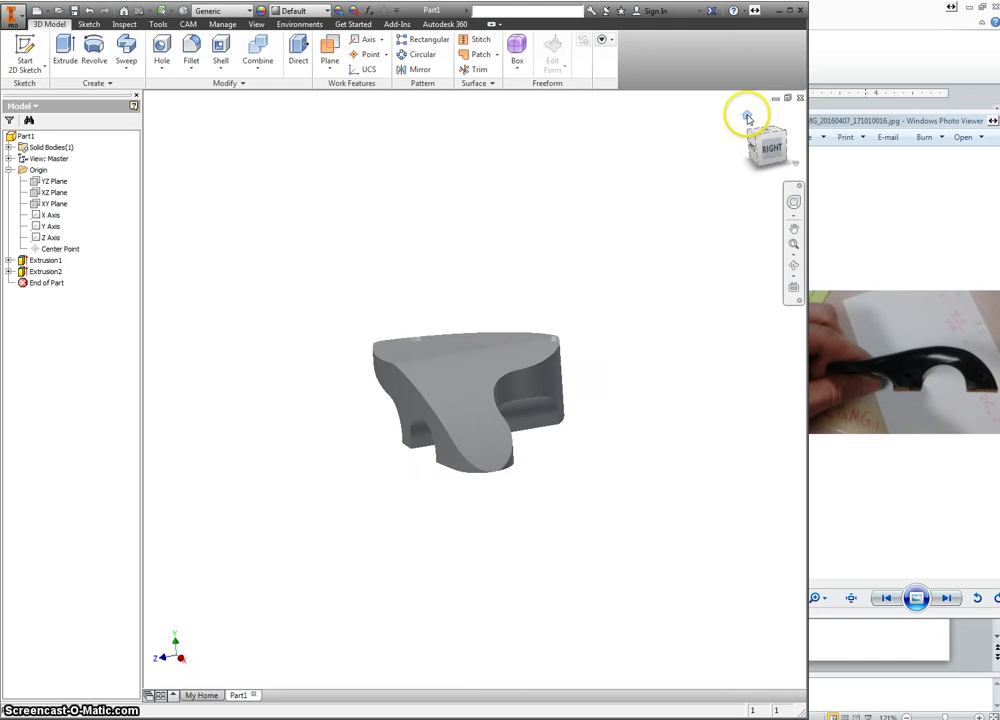
{"action": "left_click", "coordinate": [50, 181]}
{"action": "right_click", "coordinate": [50, 182]}
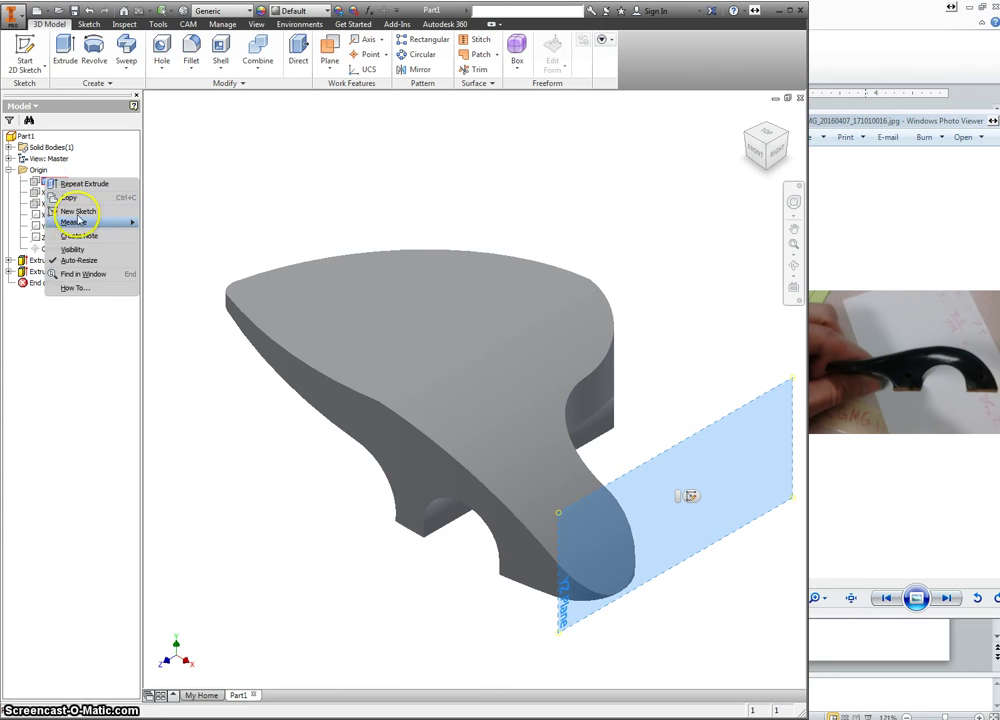
{"action": "left_click", "coordinate": [78, 212]}
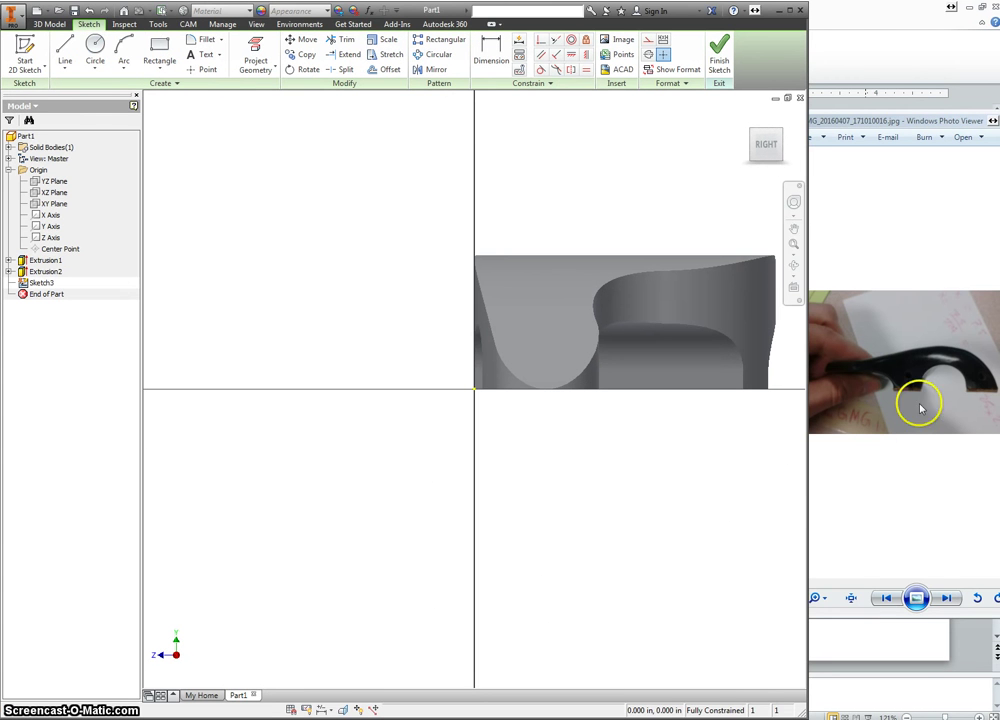
- Switch to Windows Photo Viewer, show the end-view photo IMG_20160407_171028284.jpg enlarged, and return to the Inventor sketch
{"action": "left_click", "coordinate": [921, 408]}
{"action": "left_click", "coordinate": [944, 598]}
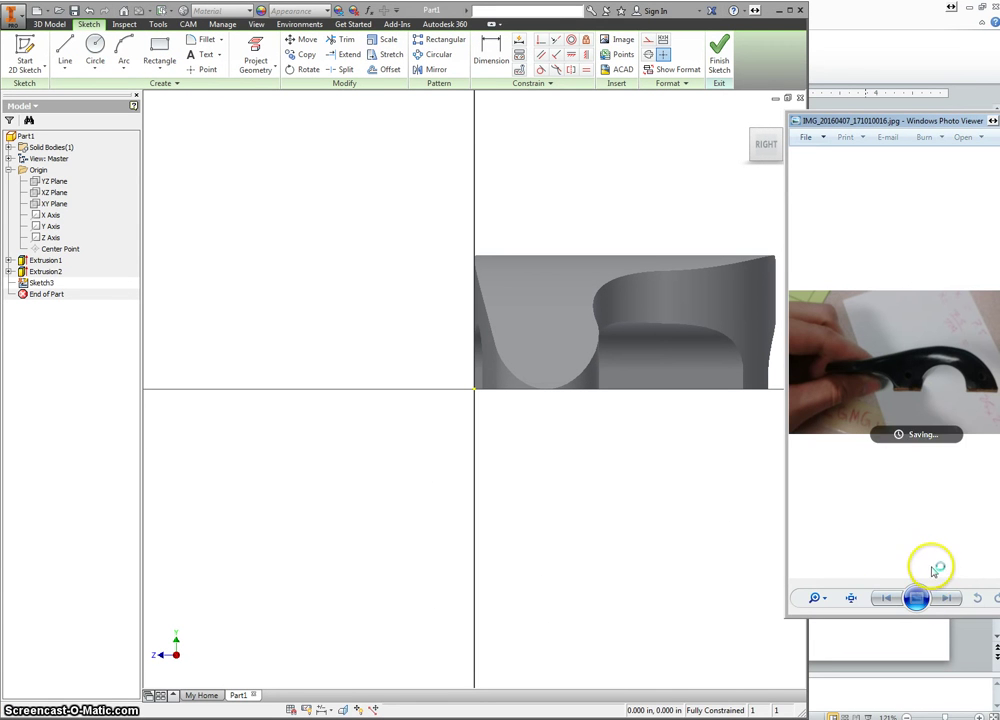
{"action": "left_click", "coordinate": [978, 598]}
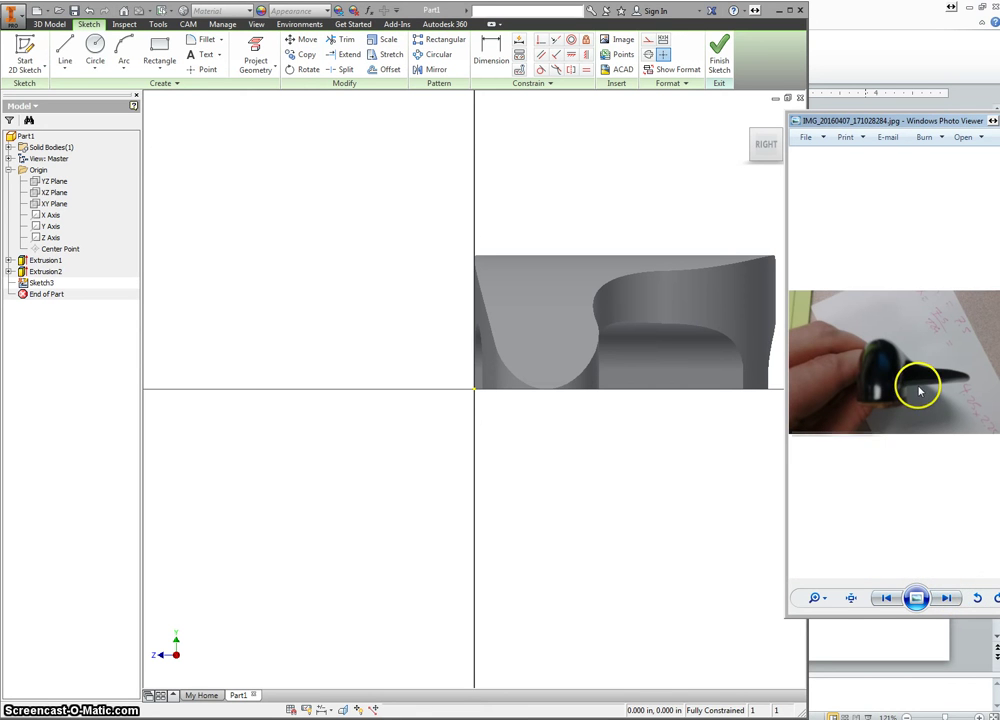
{"action": "left_click", "coordinate": [818, 598]}
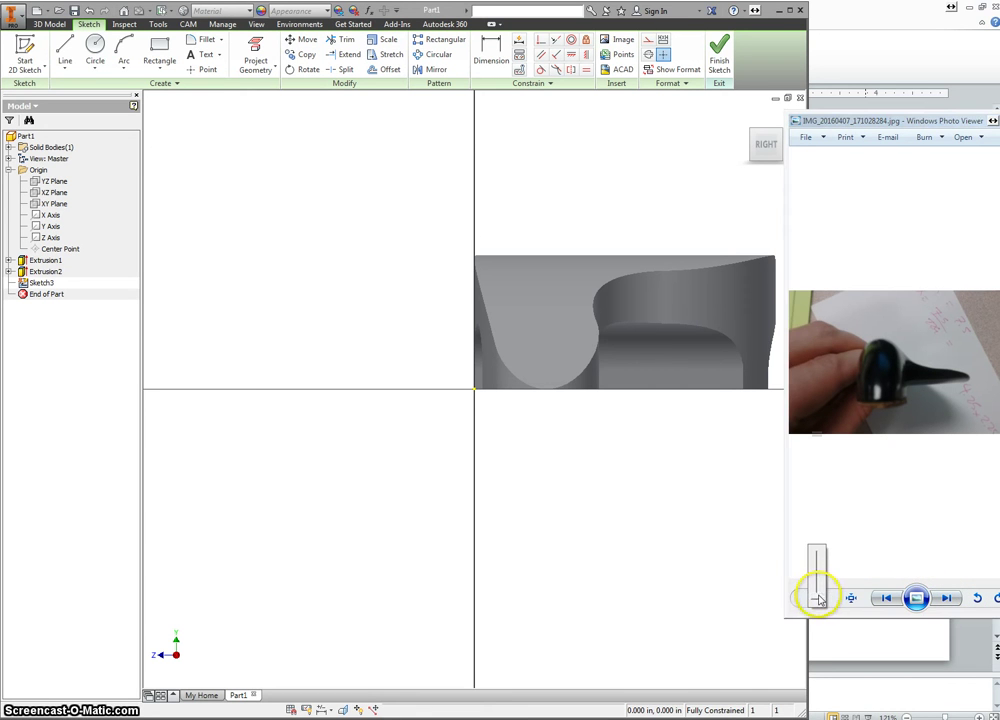
{"action": "left_click_drag", "start_coordinate": [818, 598], "coordinate": [699, 480]}
{"action": "left_click", "coordinate": [698, 434]}
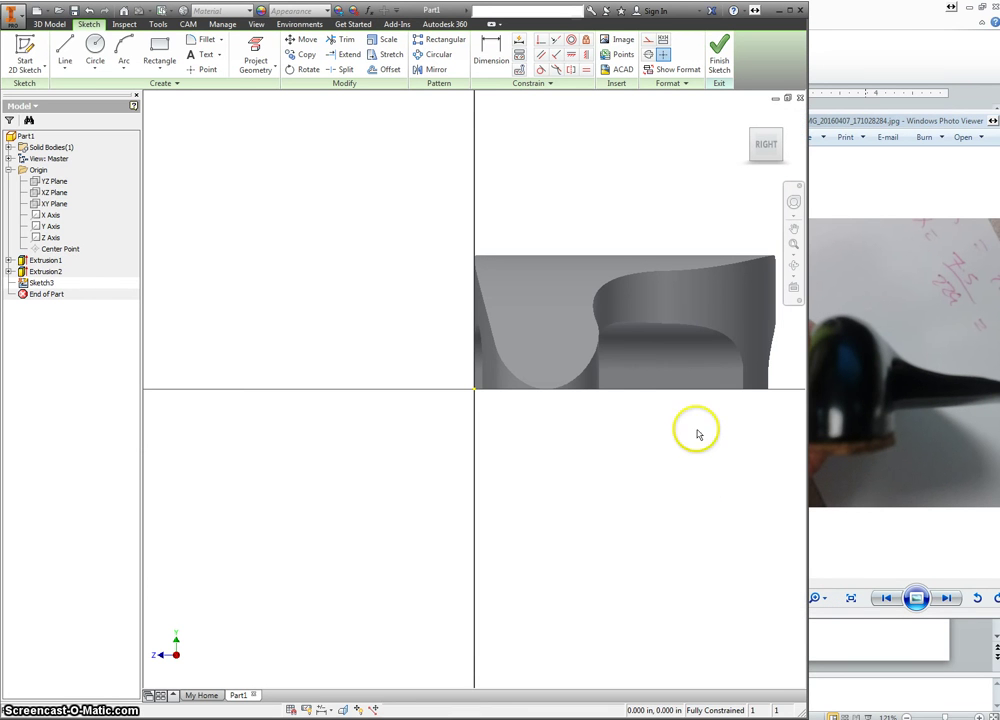
- Draw a three-point arc of about 0.57 in radius from the vertical axis, touching the body's upper edge and ending above the handle nose
{"action": "middle_click_drag", "start_coordinate": [490, 468], "coordinate": [423, 500]}
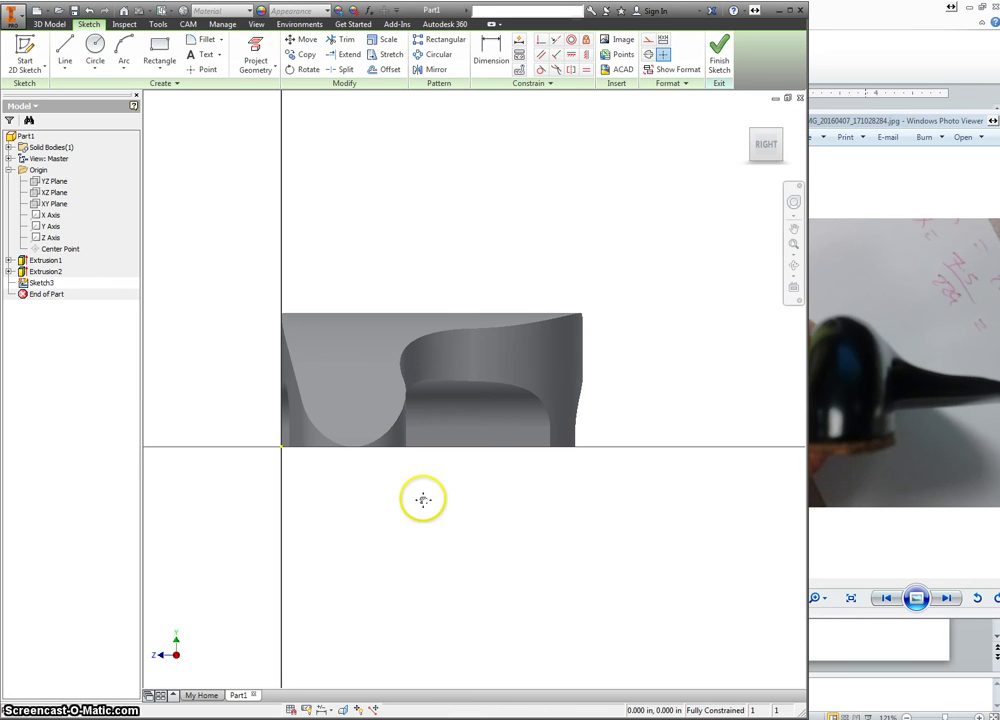
{"action": "right_click", "coordinate": [526, 217]}
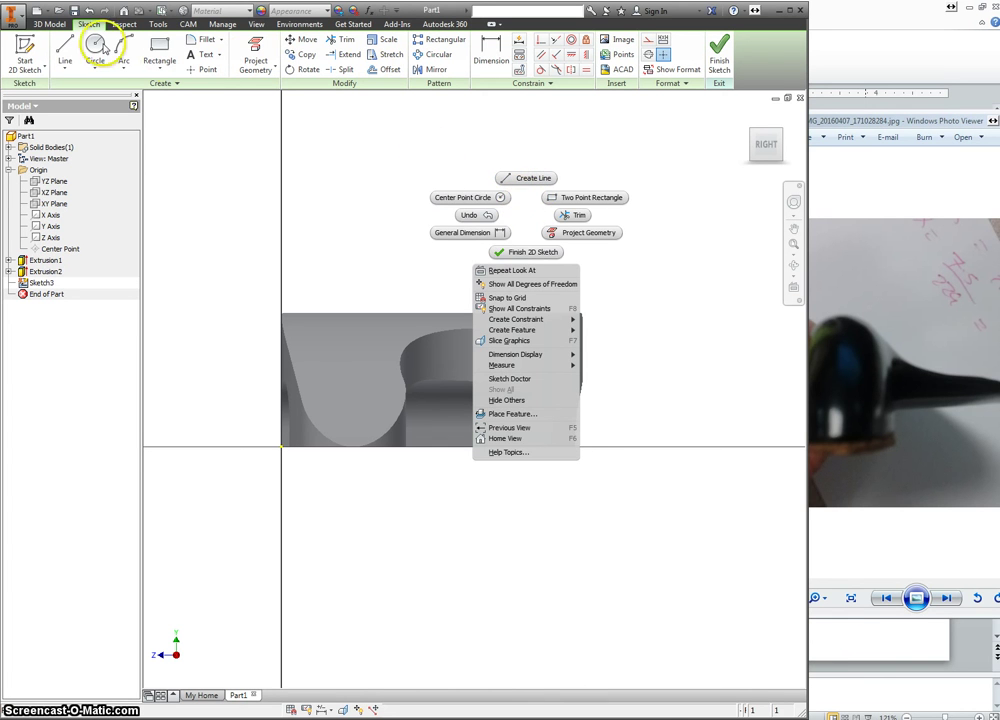
{"action": "left_click", "coordinate": [122, 47]}
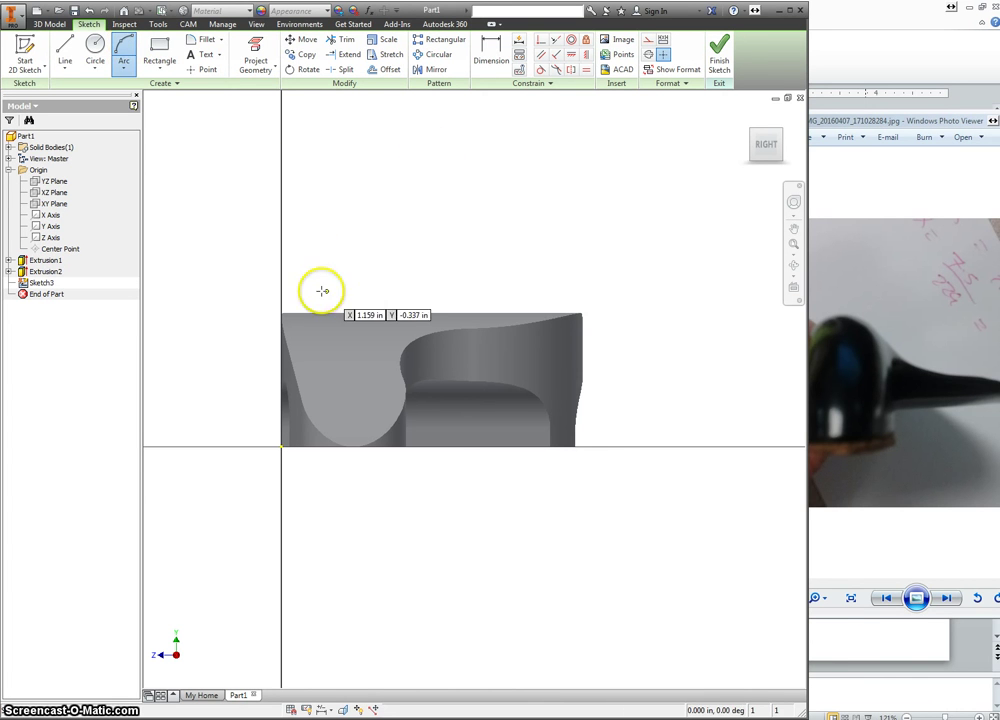
{"action": "left_click", "coordinate": [279, 344]}
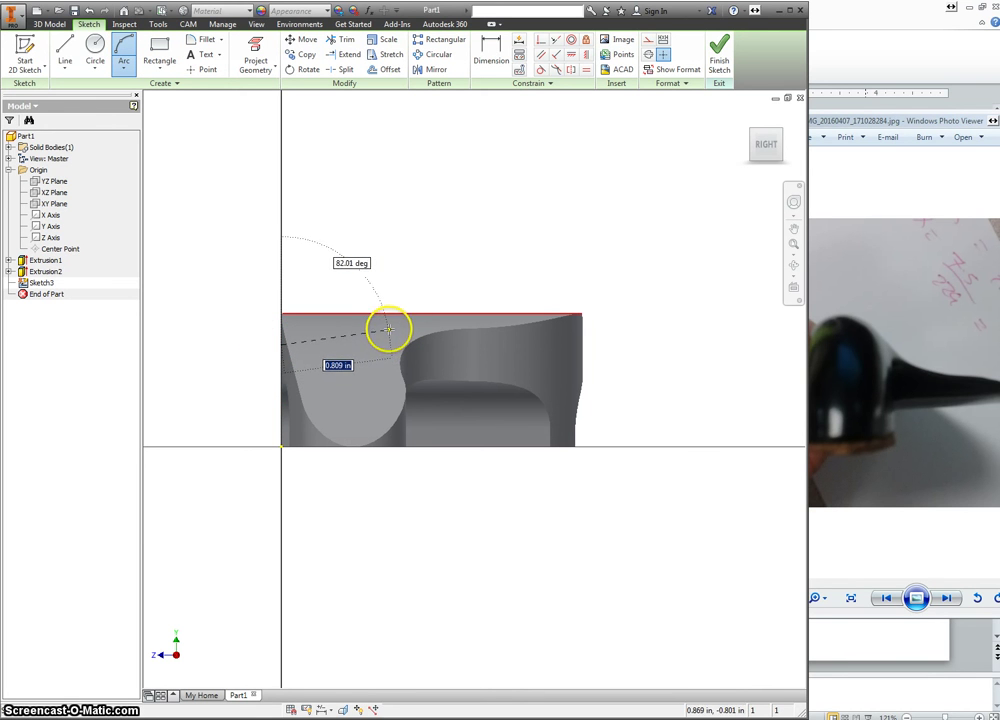
{"action": "left_click", "coordinate": [389, 328]}
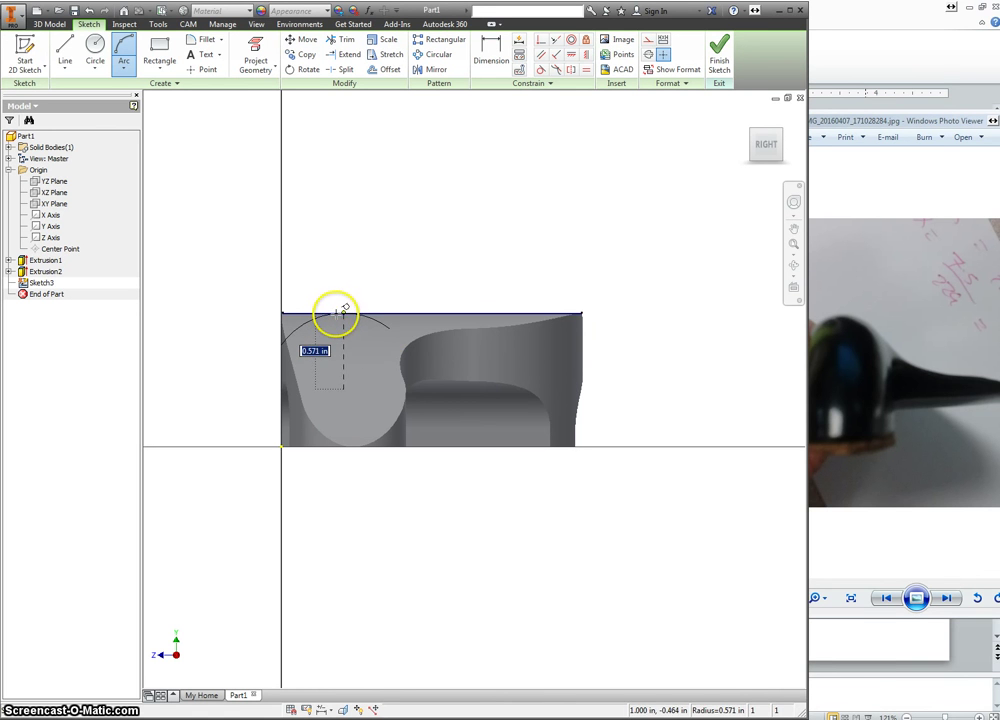
{"action": "left_click", "coordinate": [331, 311]}
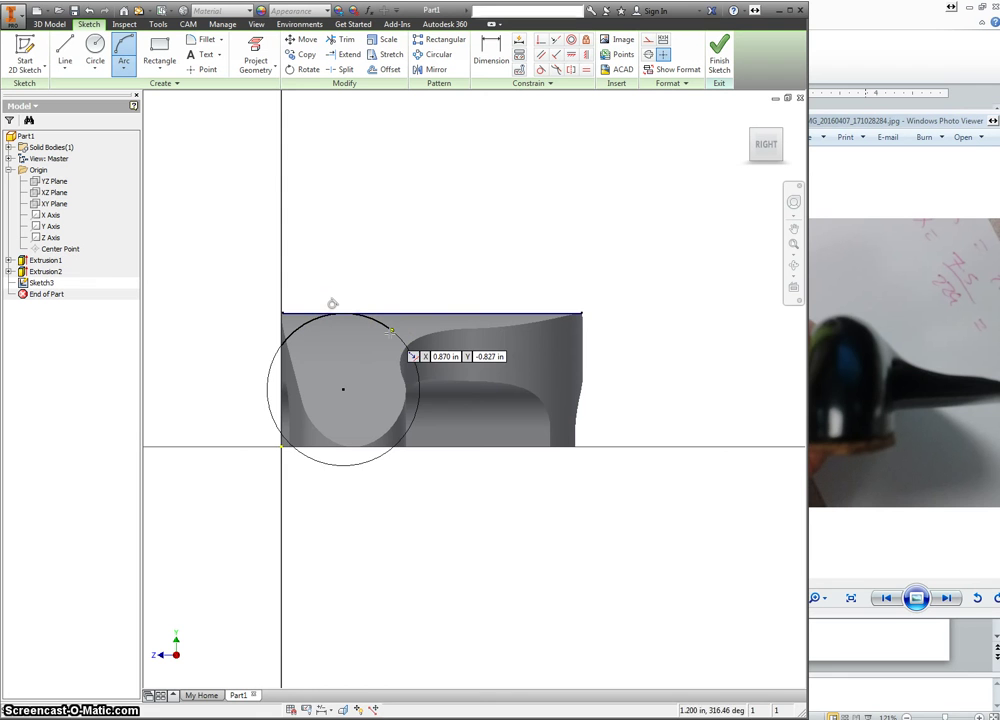
- Draw a shallow three-point arc of about 6.9 in radius from the first arc's free end to the body's far vertical edge
{"action": "left_click", "coordinate": [391, 329]}
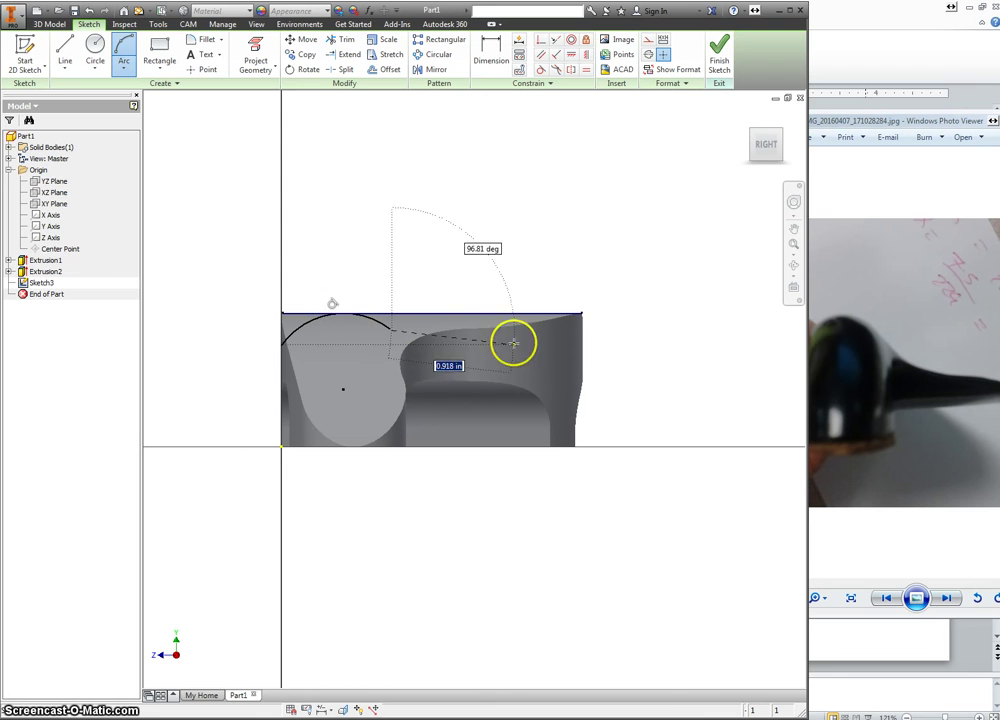
{"action": "left_click", "coordinate": [581, 338]}
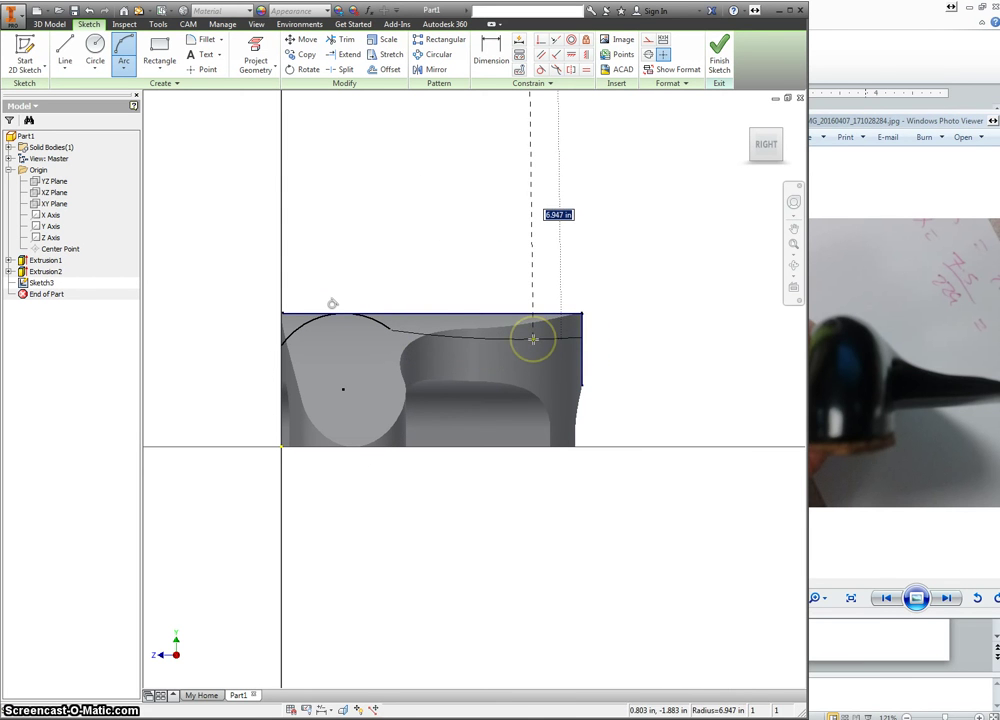
{"action": "left_click", "coordinate": [535, 339]}
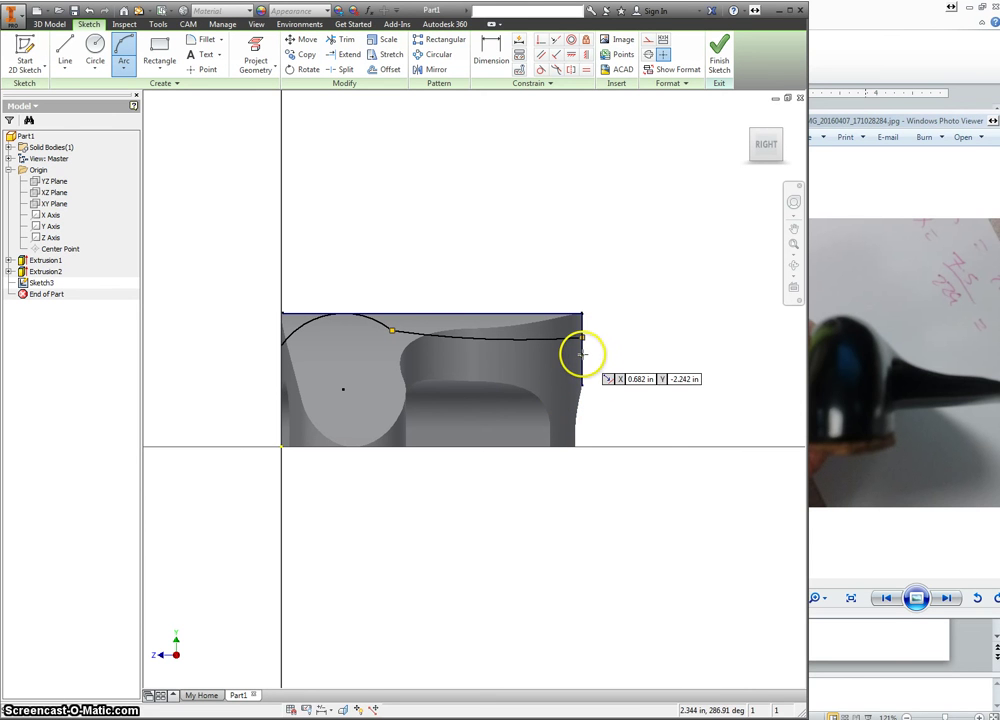
- Draw a shallow three-point arc for the handle's underside, from the body's far vertical edge below the upper arc to just beside the nose
{"action": "left_click", "coordinate": [581, 352]}
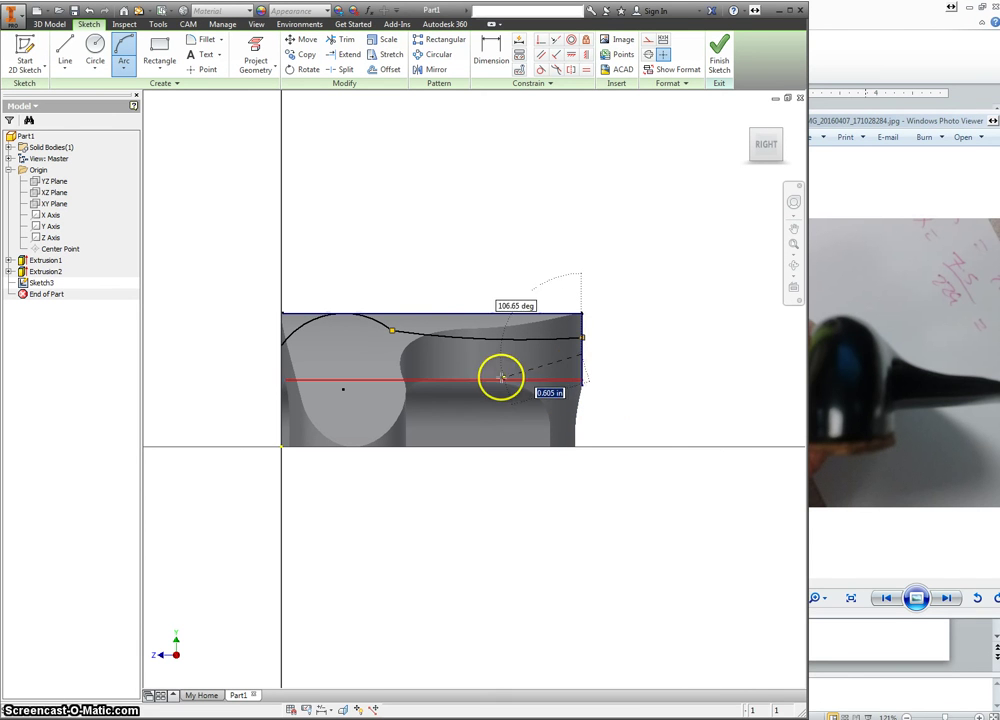
{"action": "left_click", "coordinate": [409, 372]}
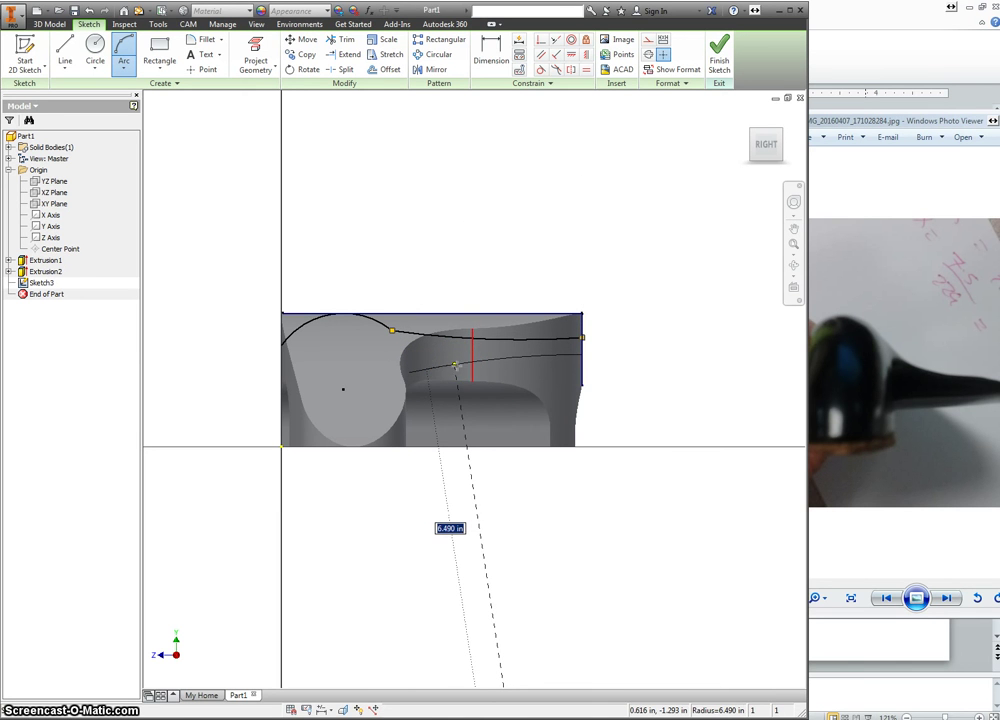
{"action": "left_click", "coordinate": [455, 368]}
{"action": "left_click", "coordinate": [456, 375]}
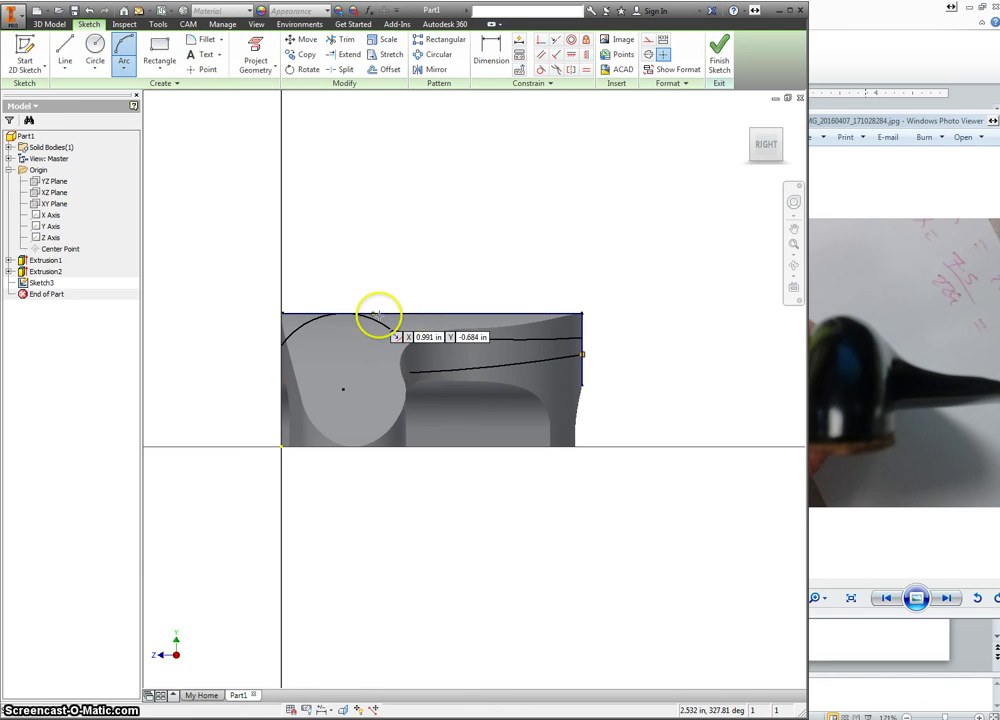
- Join the first arc's free end to the start of the upper handle arc with a coincident constraint
{"action": "scroll", "coordinate": [380, 318], "scroll_direction": "up", "scroll_amount": 5}
{"action": "left_click", "coordinate": [422, 316]}
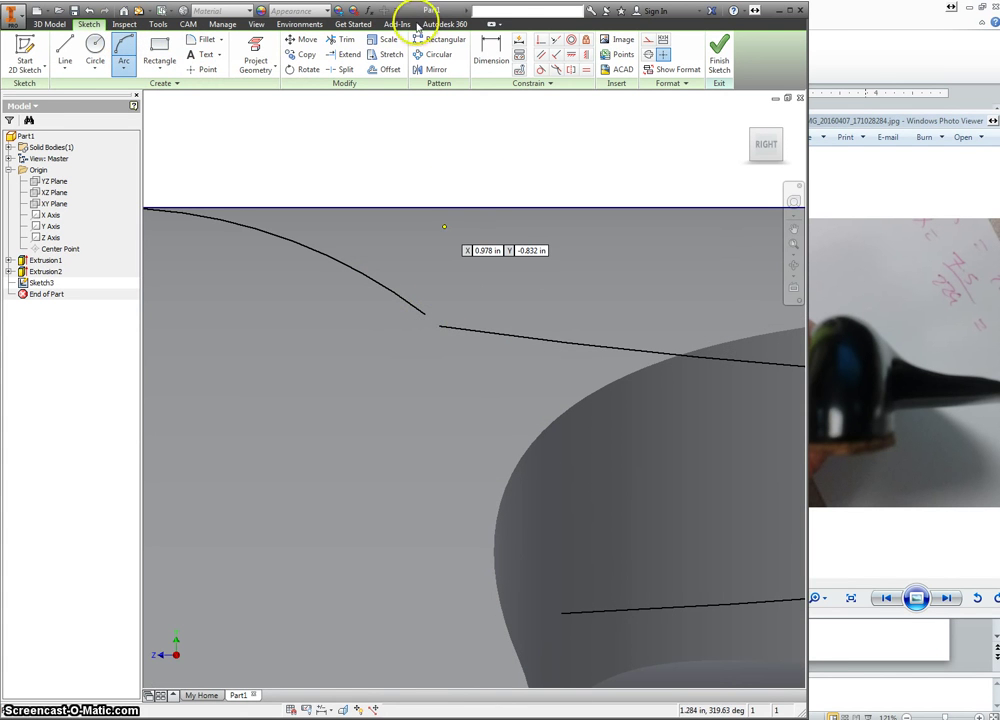
{"action": "left_click", "coordinate": [420, 310]}
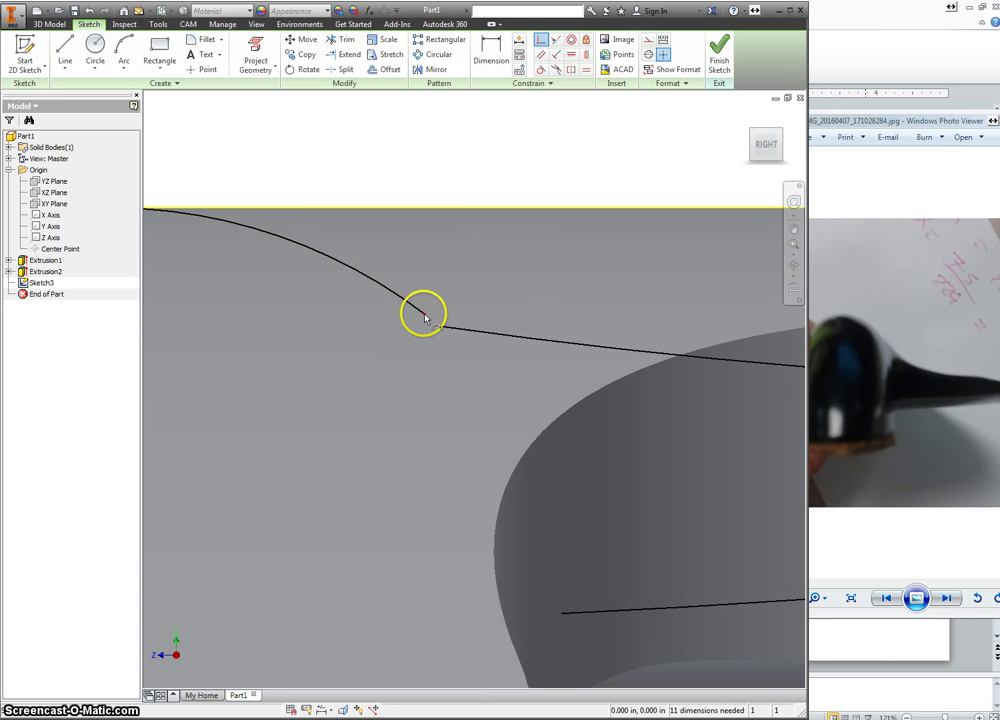
{"action": "left_click", "coordinate": [441, 330]}
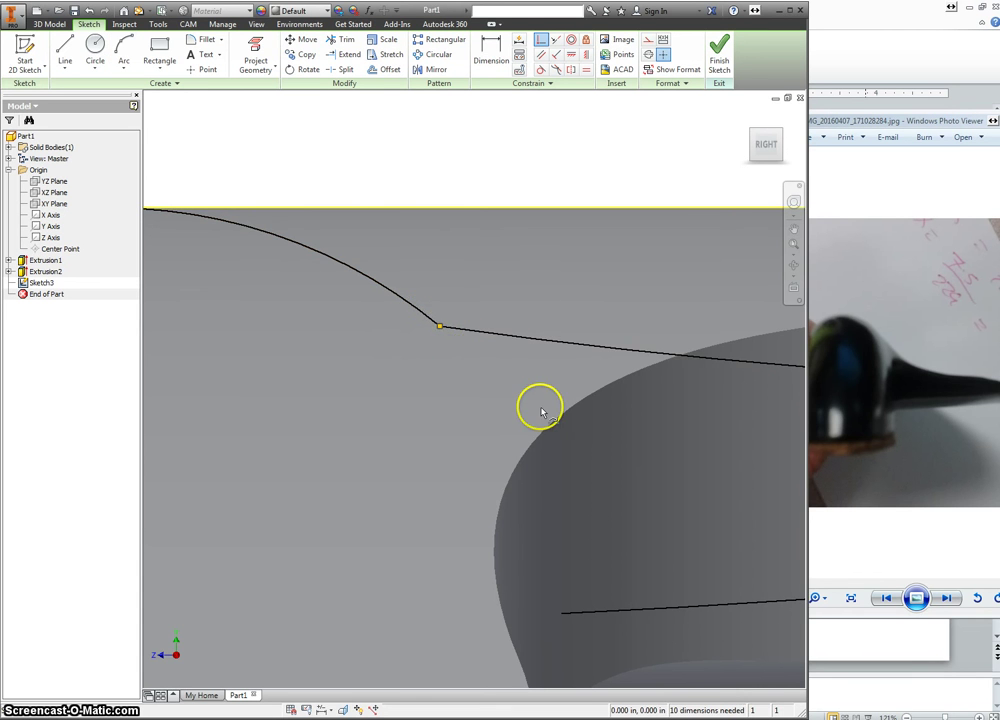
- Draw a vertical line from the underside arc's inner end down to the body's bottom edge and nudge it slightly
{"action": "scroll", "coordinate": [551, 463], "scroll_direction": "down", "scroll_amount": 5}
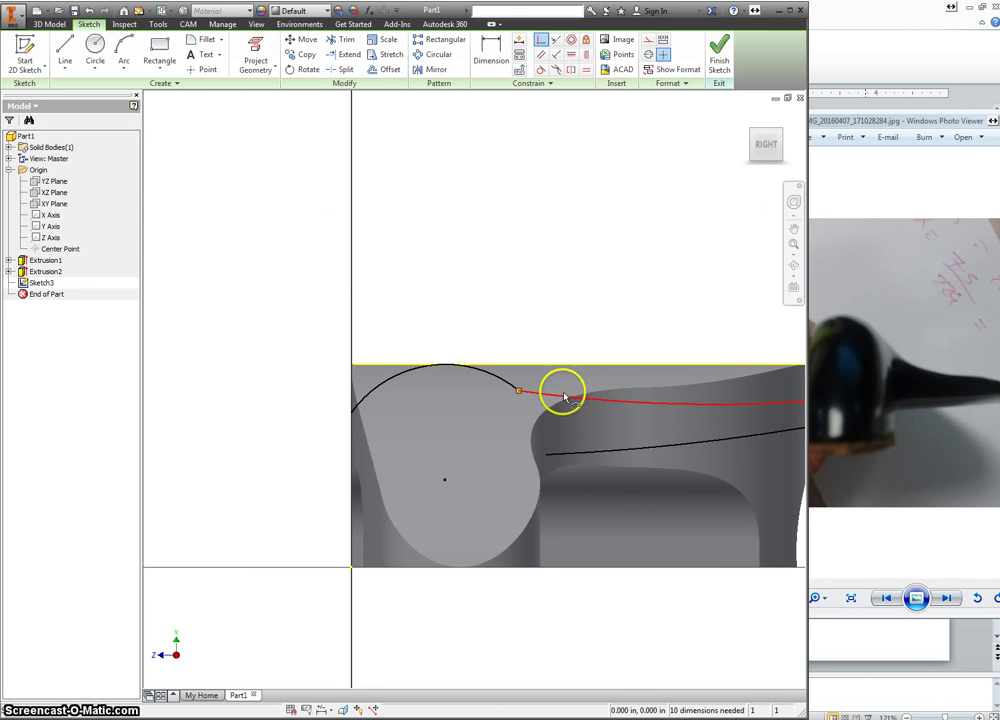
{"action": "middle_click_drag", "start_coordinate": [525, 304], "coordinate": [469, 167]}
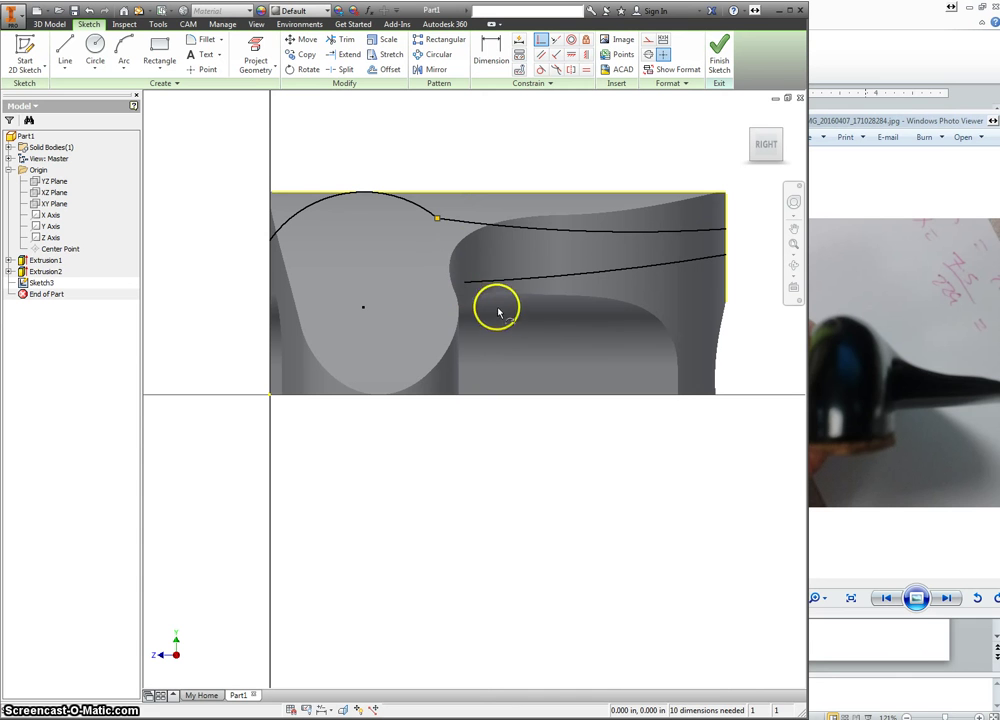
{"action": "right_click_drag", "start_coordinate": [448, 473], "coordinate": [452, 442]}
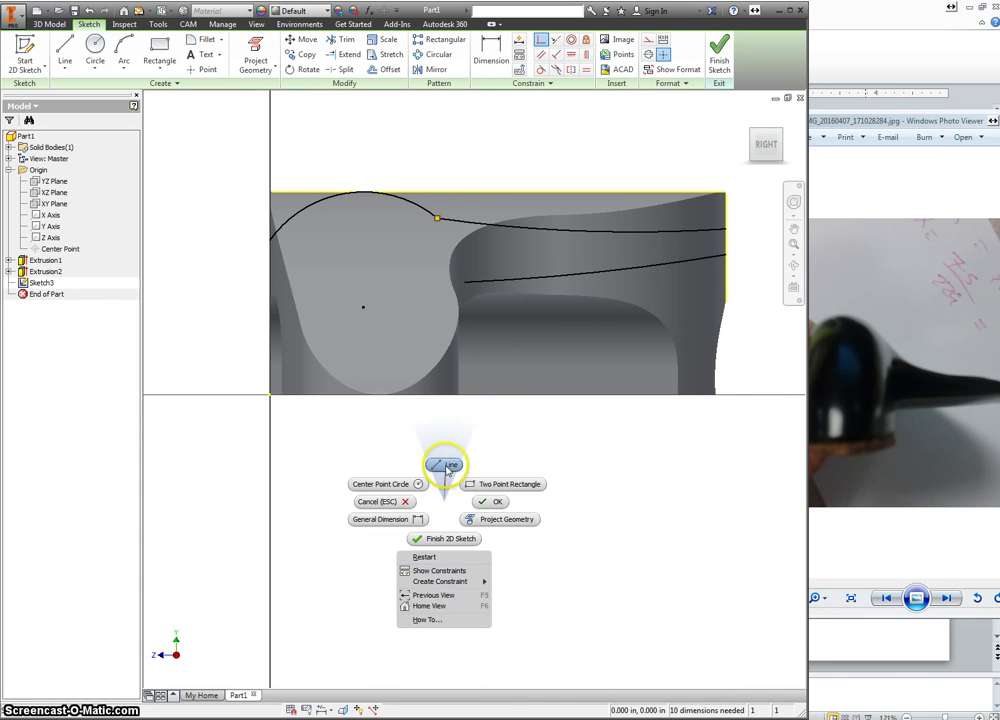
{"action": "left_click", "coordinate": [446, 468]}
{"action": "left_click", "coordinate": [464, 283]}
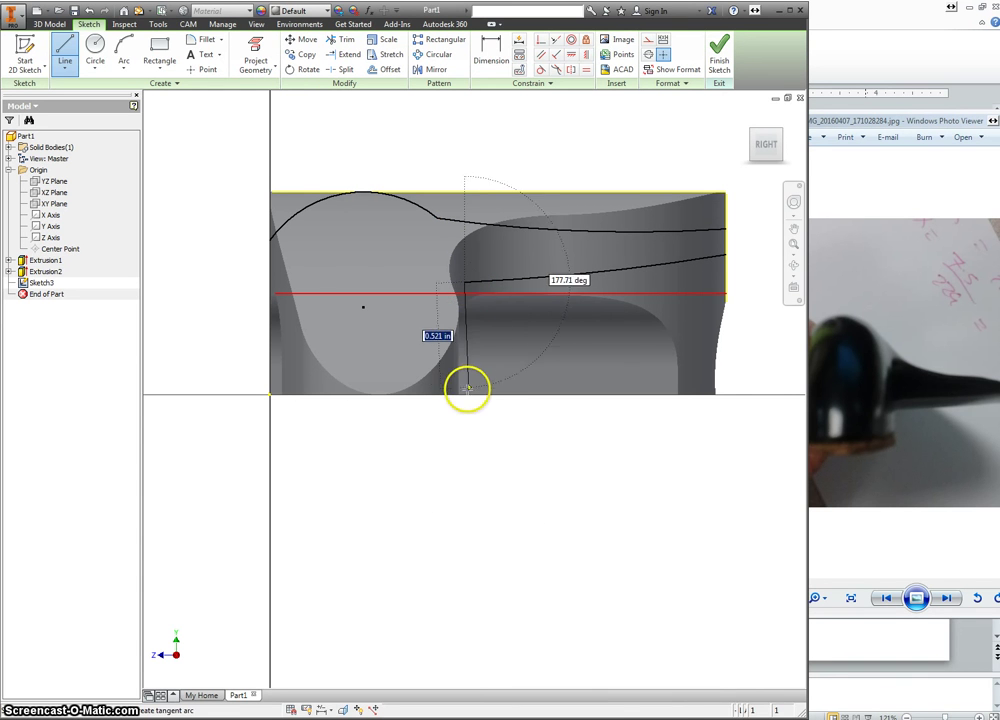
{"action": "left_click", "coordinate": [465, 394]}
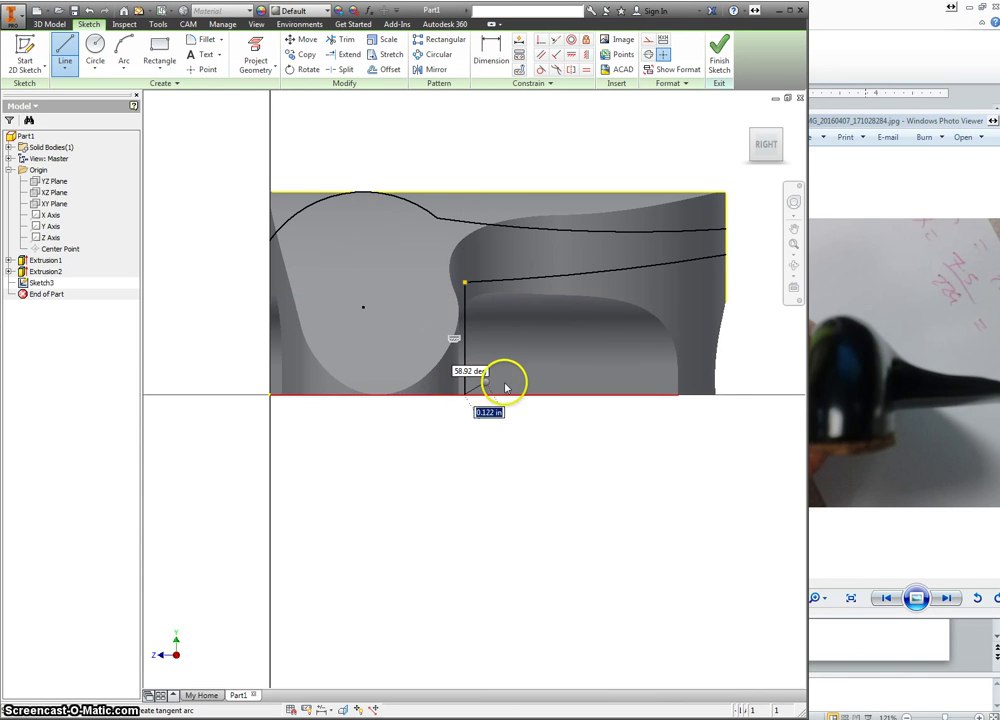
{"action": "right_click", "coordinate": [488, 382]}
{"action": "left_click", "coordinate": [526, 383]}
{"action": "left_click_drag", "start_coordinate": [465, 374], "coordinate": [466, 376]}
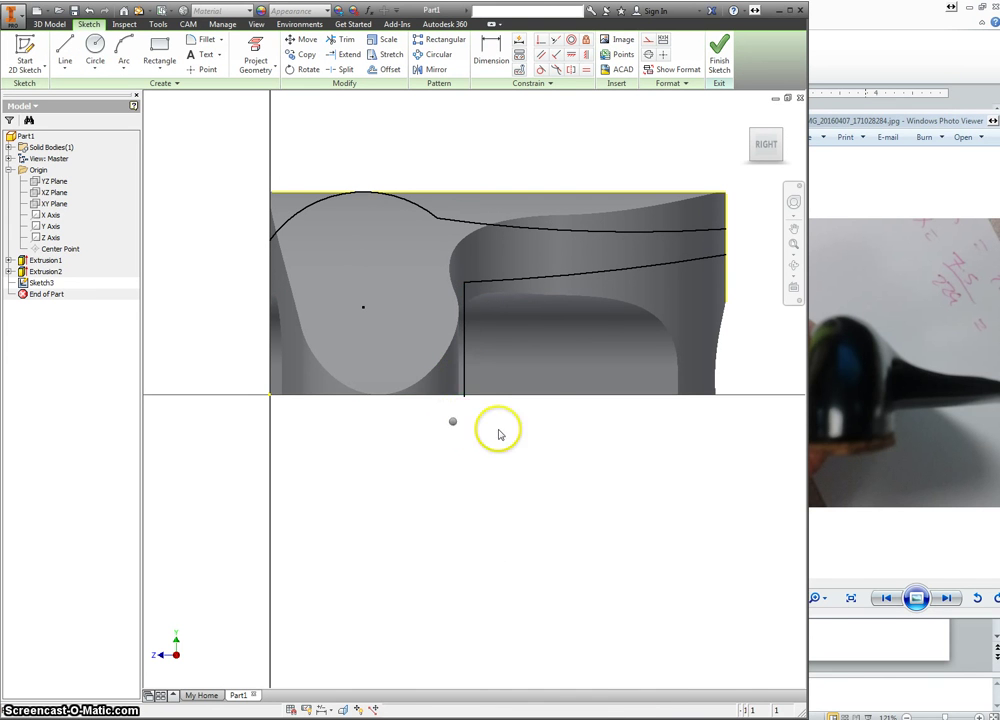
- Project the two vertical body edges beside the new vertical line into the sketch
{"action": "right_click_drag", "start_coordinate": [500, 434], "coordinate": [542, 440]}
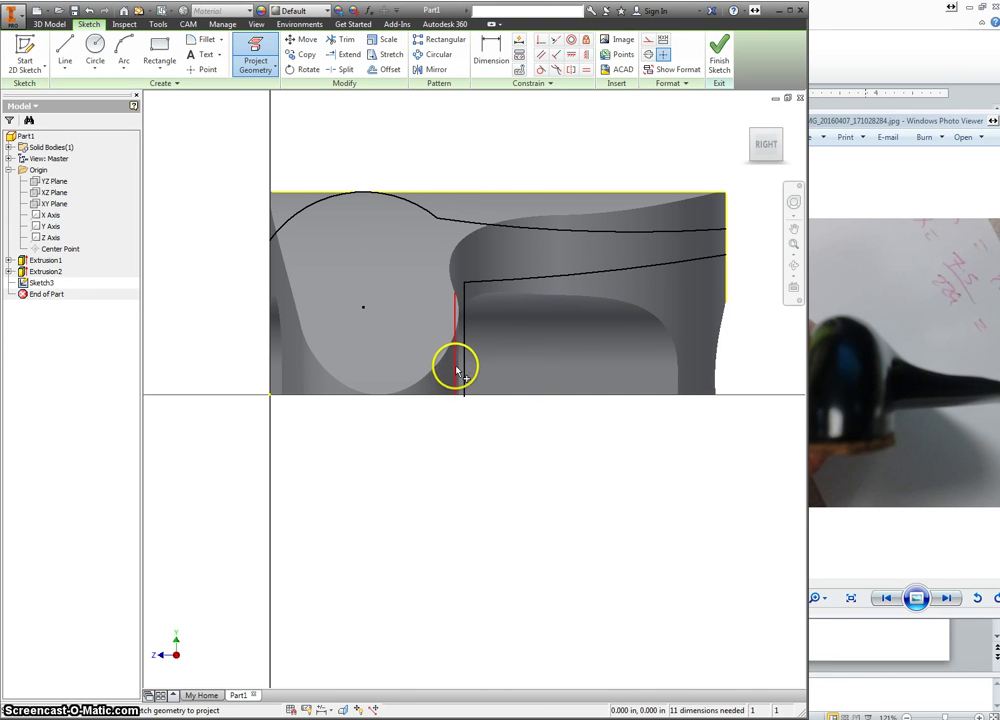
{"action": "left_click", "coordinate": [456, 370]}
{"action": "right_click", "coordinate": [460, 402]}
{"action": "left_click", "coordinate": [510, 407]}
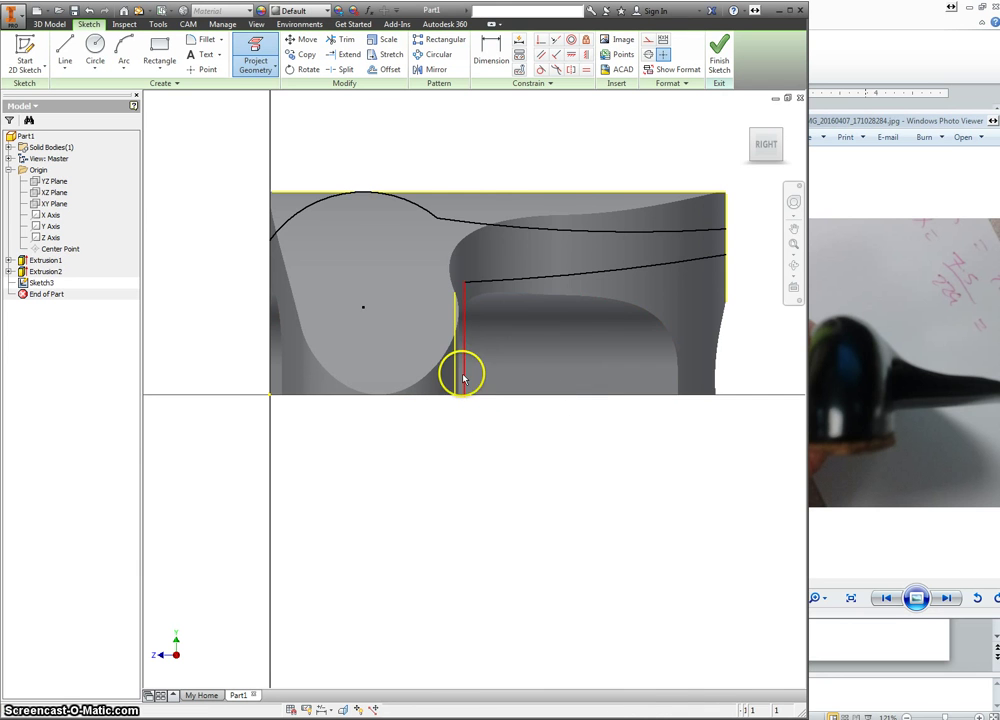
{"action": "scroll", "coordinate": [463, 378], "scroll_direction": "down", "scroll_amount": 4}
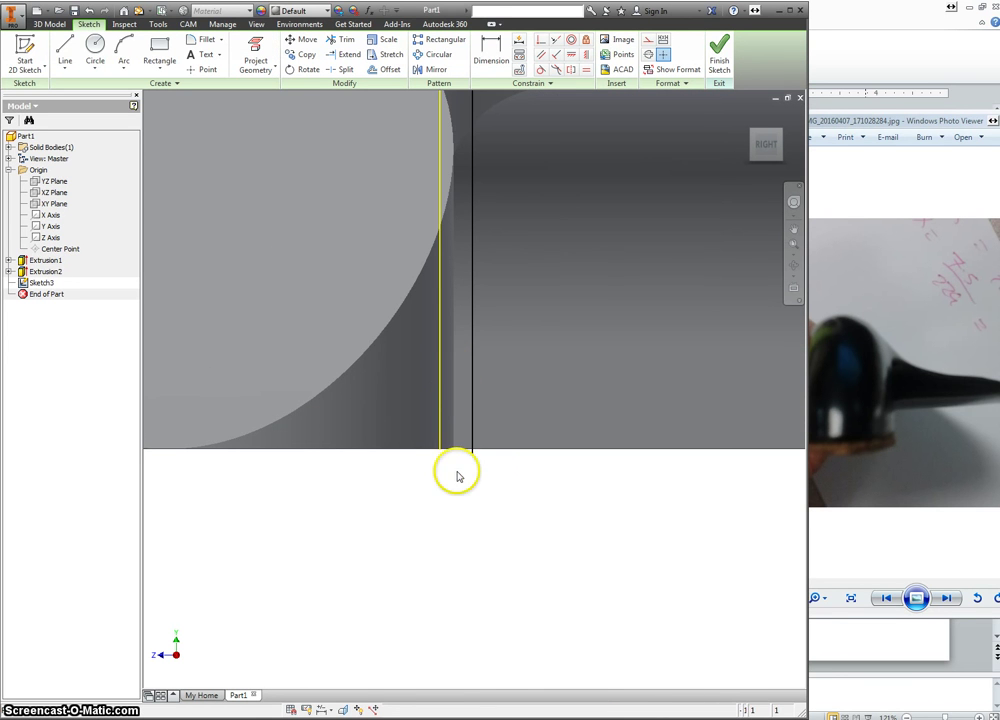
{"action": "right_click", "coordinate": [499, 482]}
{"action": "left_click", "coordinate": [527, 488]}
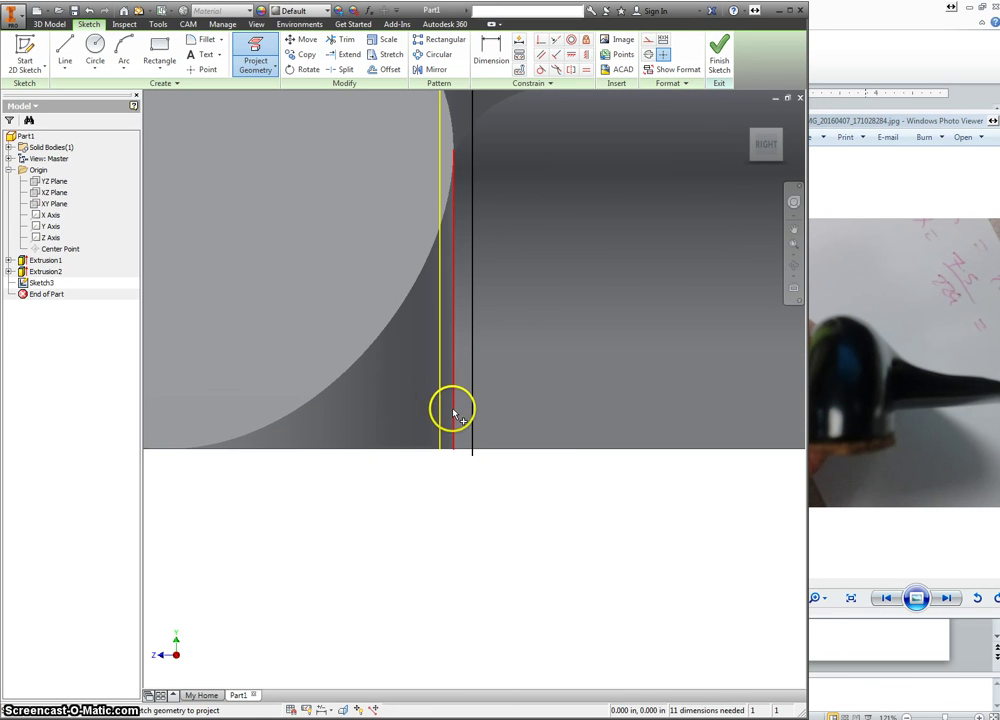
{"action": "left_click", "coordinate": [453, 410]}
{"action": "right_click", "coordinate": [485, 491]}
{"action": "left_click", "coordinate": [534, 491]}
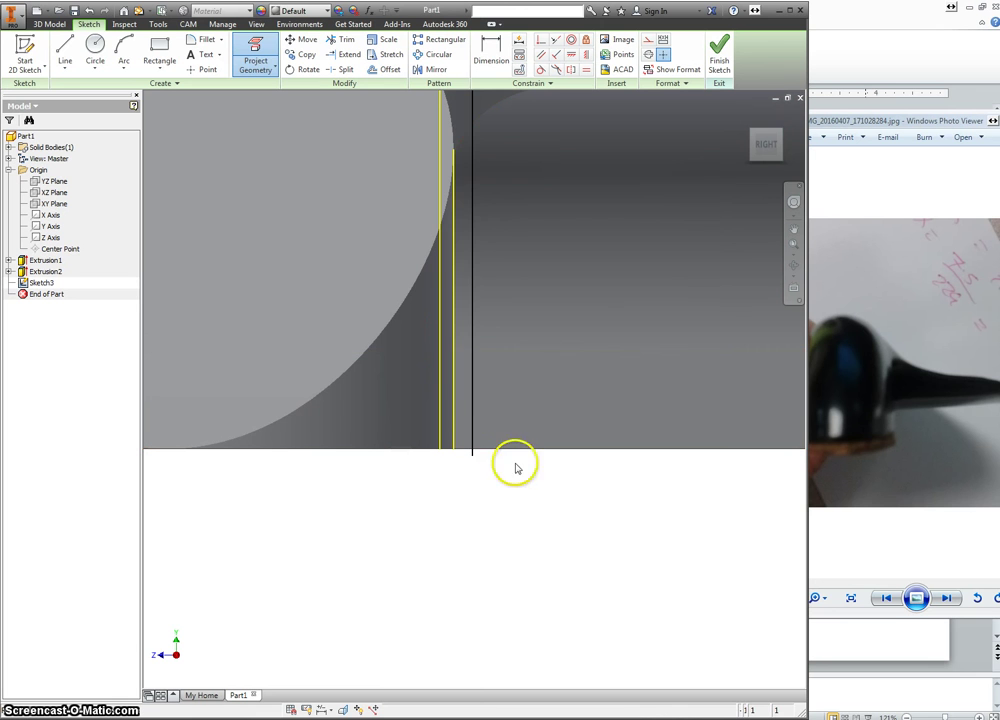
- Move the vertical line onto the nearer projected edge
{"action": "left_click_drag", "start_coordinate": [473, 413], "coordinate": [456, 417]}
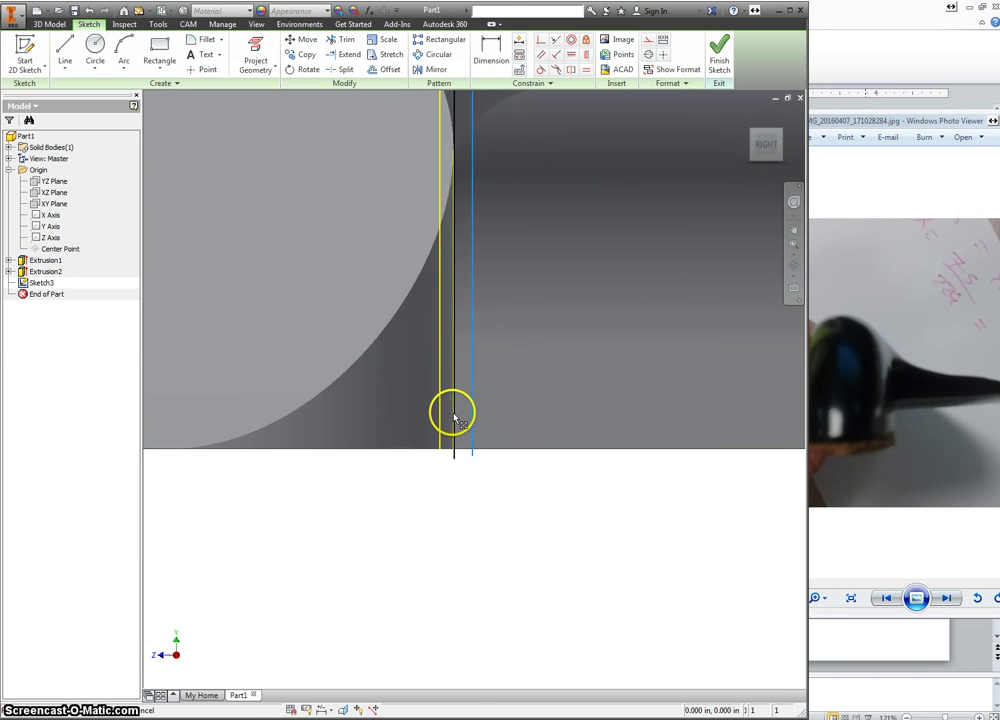
{"action": "right_click", "coordinate": [482, 472]}
{"action": "left_click", "coordinate": [500, 476]}
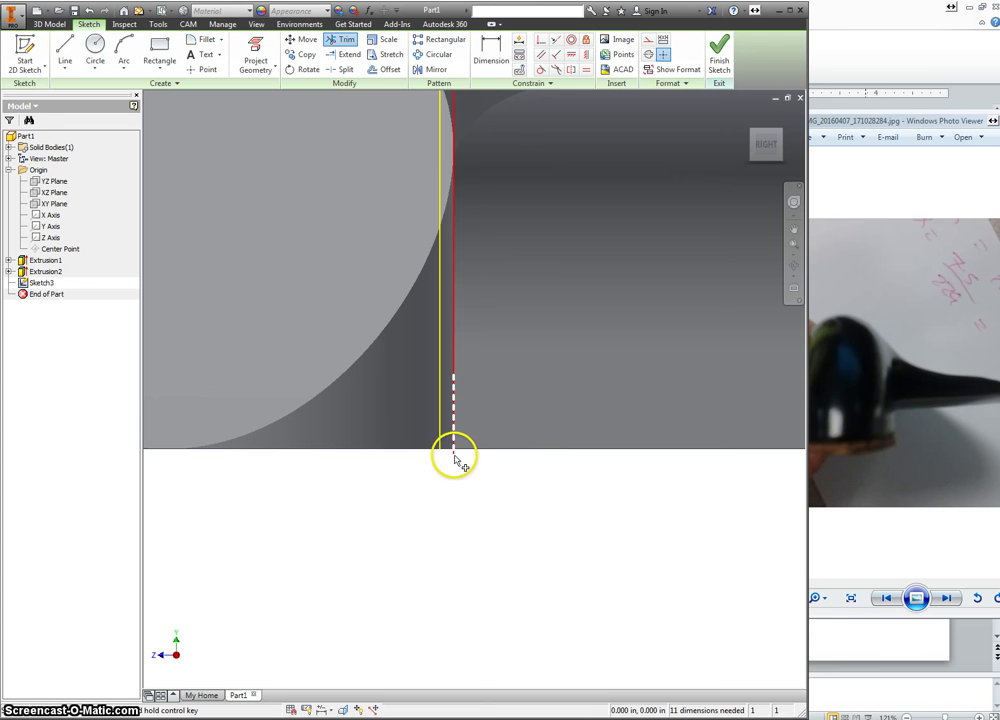
- Draw a chain of lines from the vertical line's lower end around the body's far end and above it, past the vertical axis, back to the first arc's start
{"action": "right_click", "coordinate": [488, 472]}
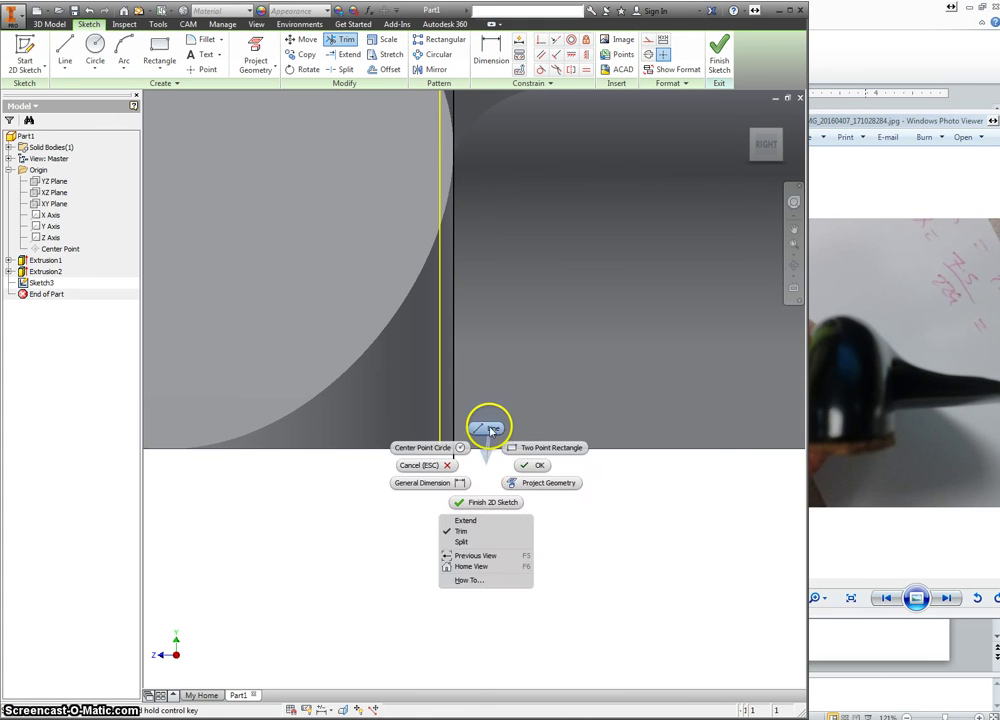
{"action": "left_click", "coordinate": [490, 430]}
{"action": "scroll", "coordinate": [489, 432], "scroll_direction": "up", "scroll_amount": 5}
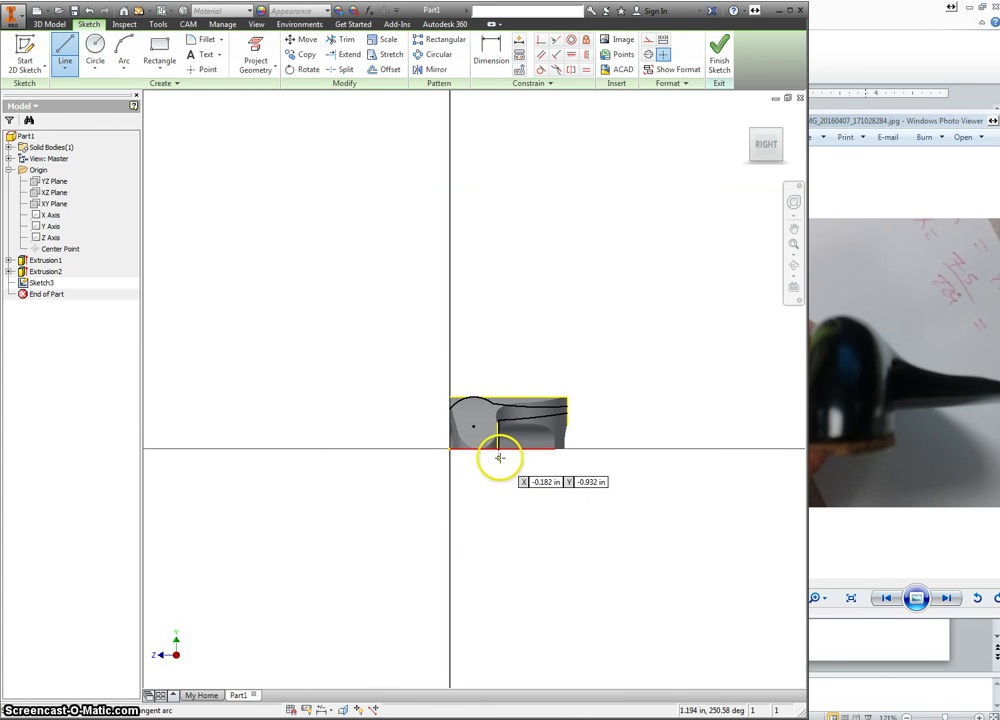
{"action": "scroll", "coordinate": [499, 457], "scroll_direction": "down", "scroll_amount": 5}
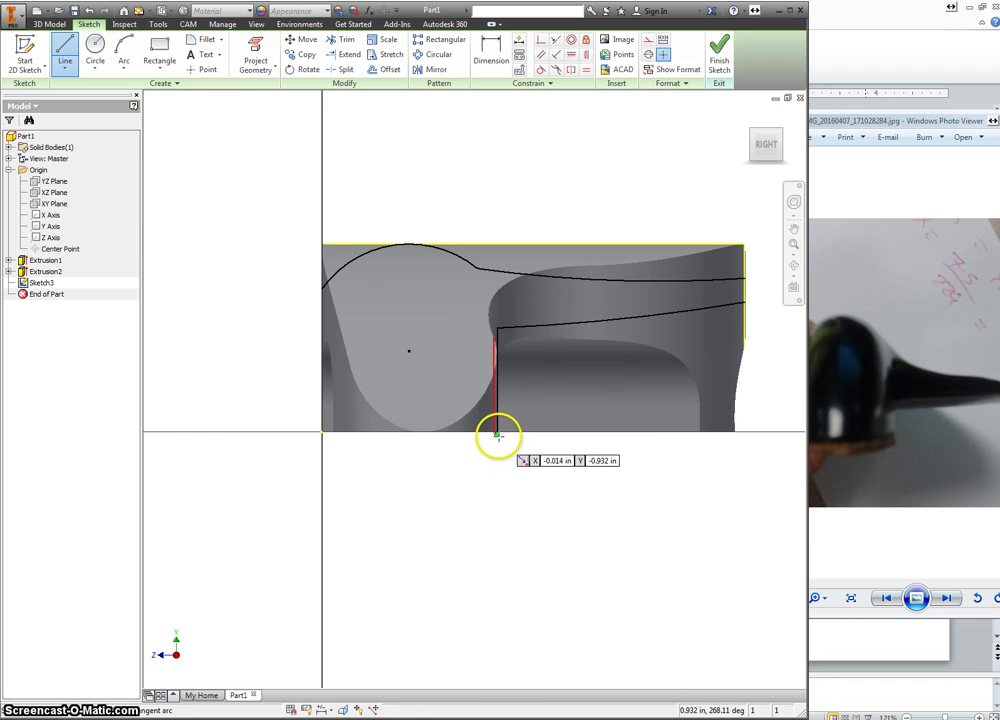
{"action": "left_click", "coordinate": [497, 433]}
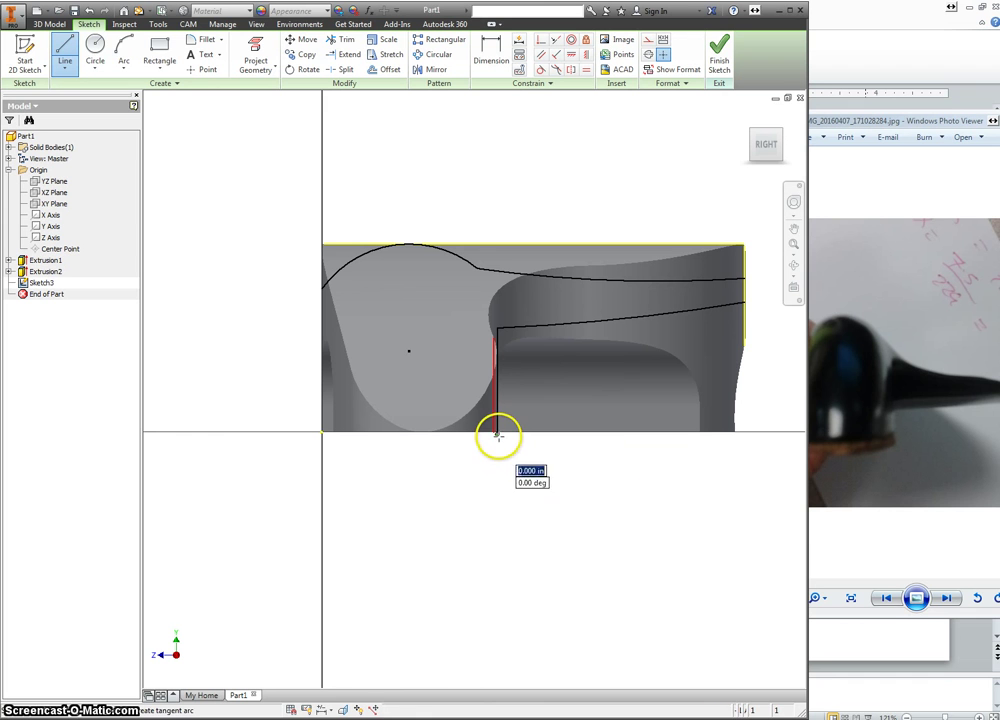
{"action": "left_click", "coordinate": [772, 433]}
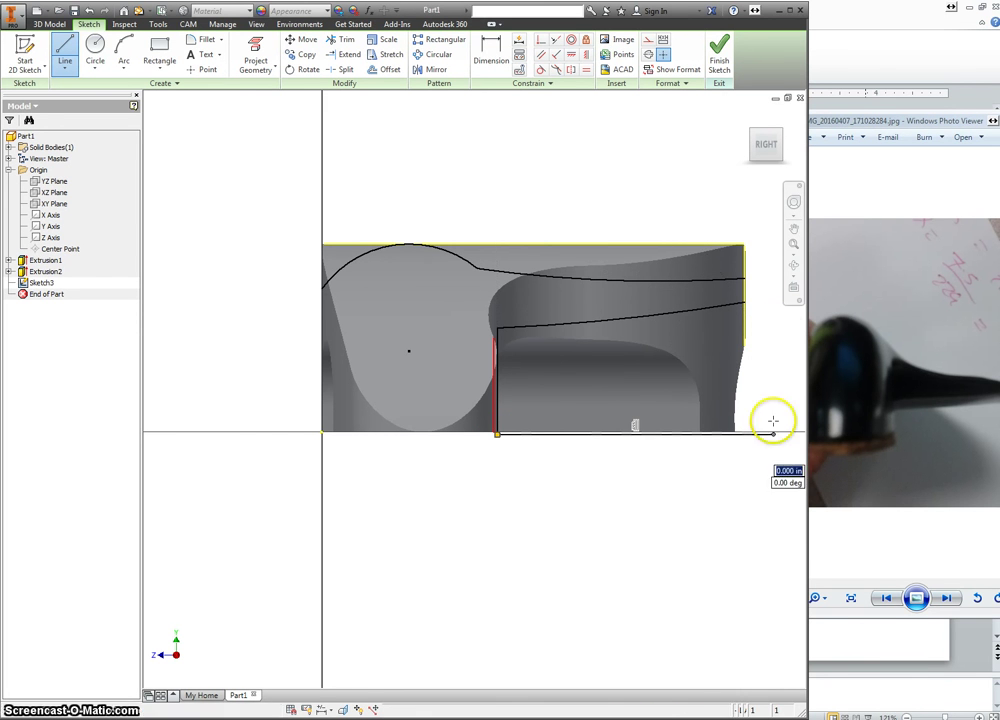
{"action": "left_click", "coordinate": [771, 196]}
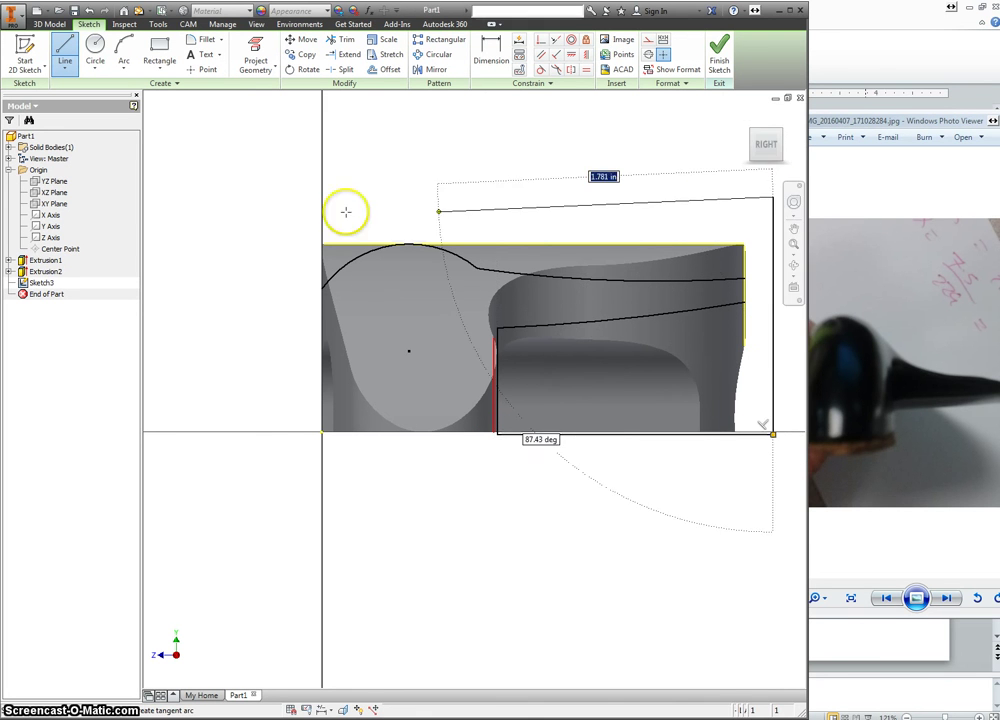
{"action": "left_click", "coordinate": [274, 191]}
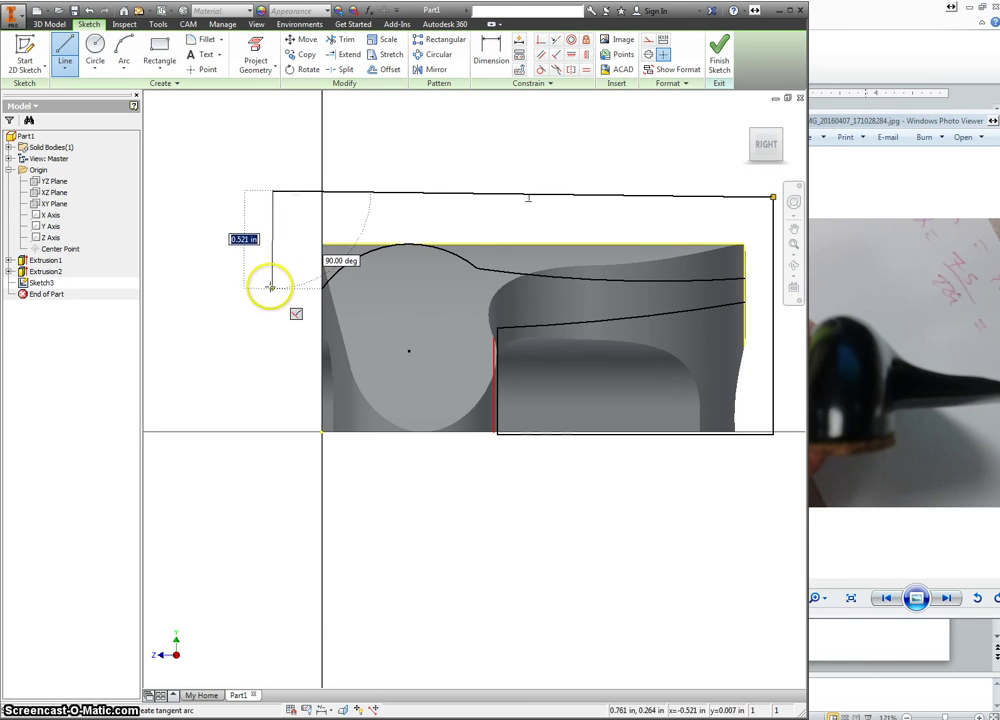
{"action": "left_click", "coordinate": [272, 287]}
{"action": "left_click", "coordinate": [322, 287]}
{"action": "right_click", "coordinate": [374, 217]}
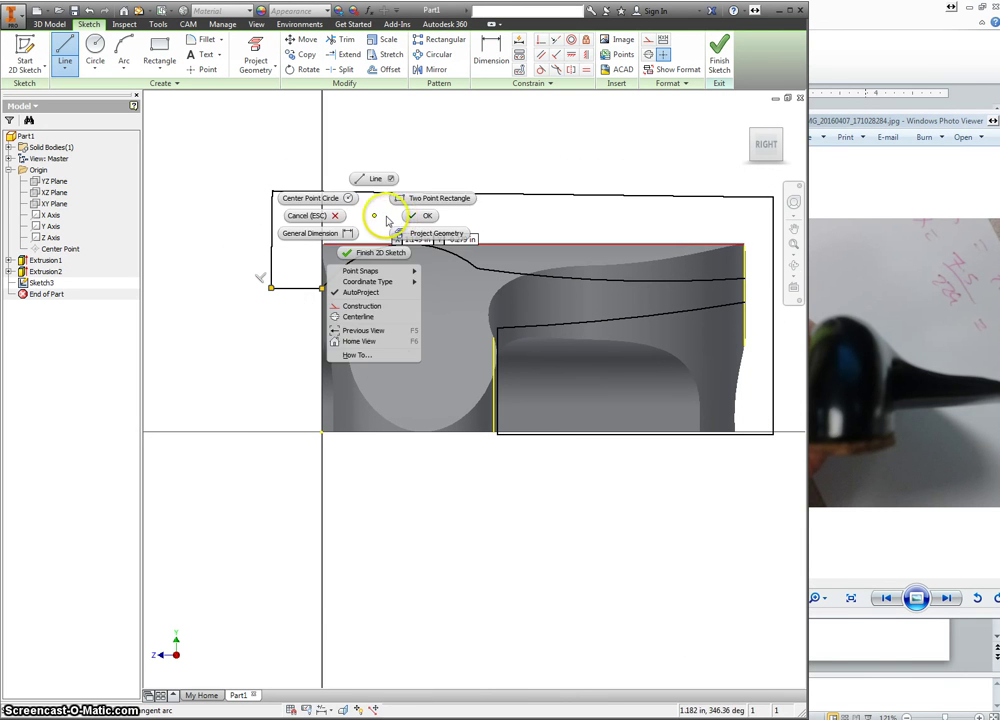
{"action": "left_click", "coordinate": [409, 218]}
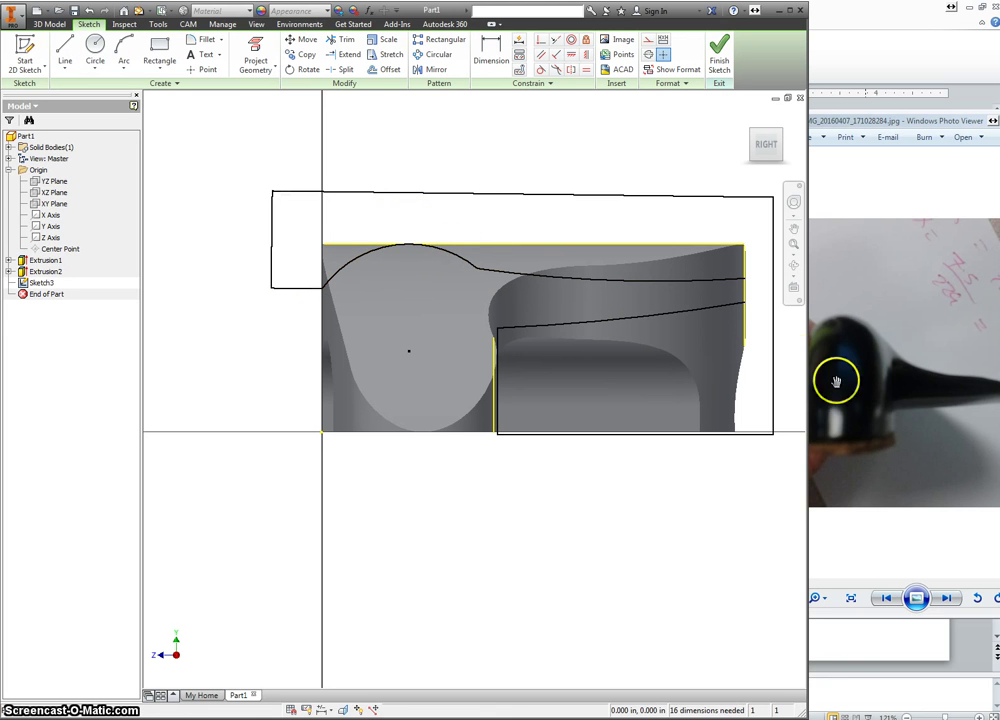
- Check the end-view photo in Windows Photo Viewer and draw a shallow three-point arc from the first arc's start down to the body's bottom edge
{"action": "left_click", "coordinate": [856, 551]}
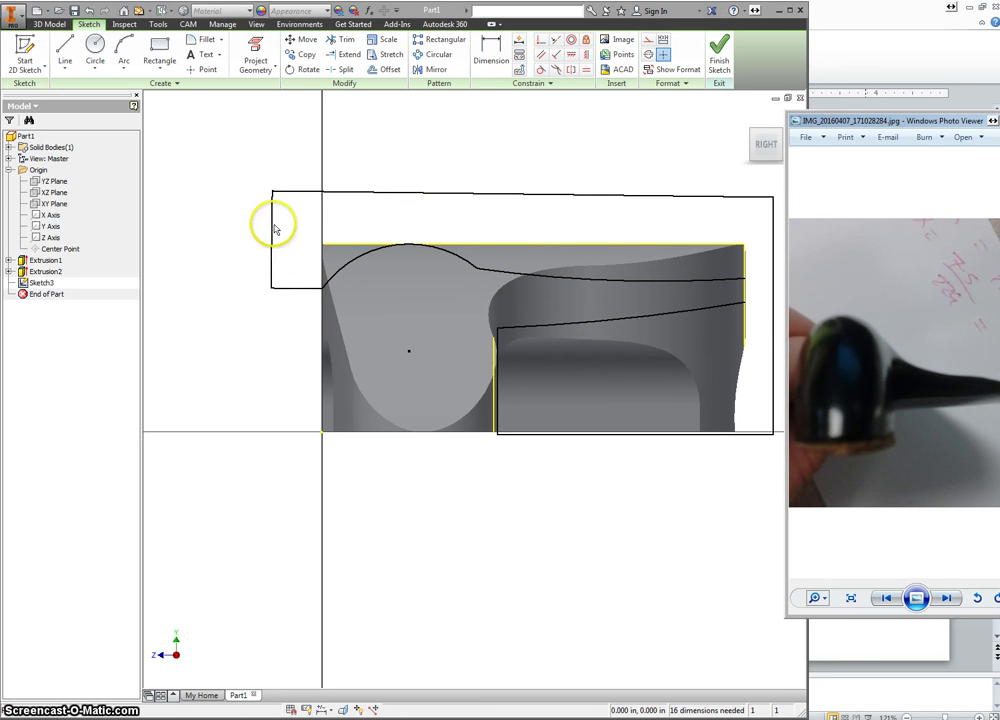
{"action": "left_click", "coordinate": [95, 45]}
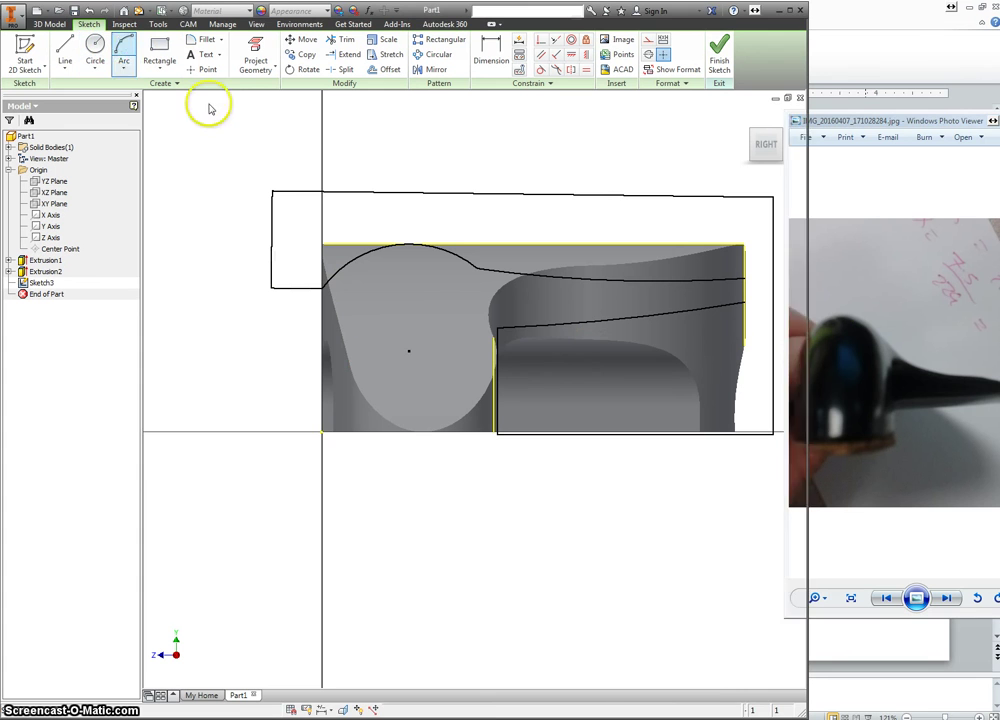
{"action": "key", "text": "a"}
{"action": "left_click", "coordinate": [323, 289]}
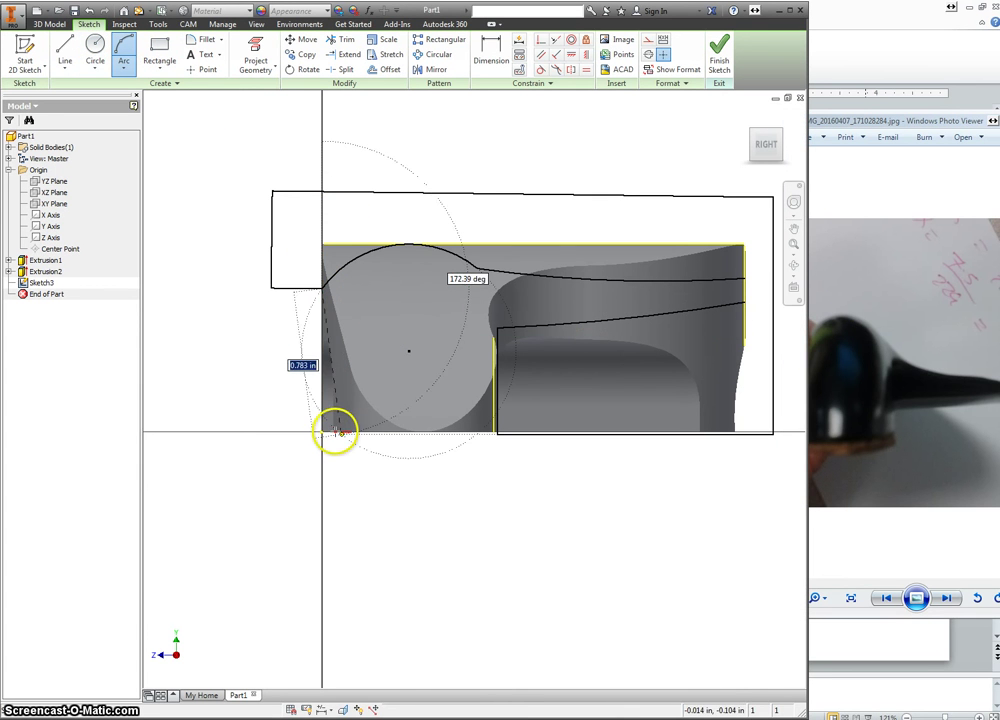
{"action": "left_click", "coordinate": [329, 431]}
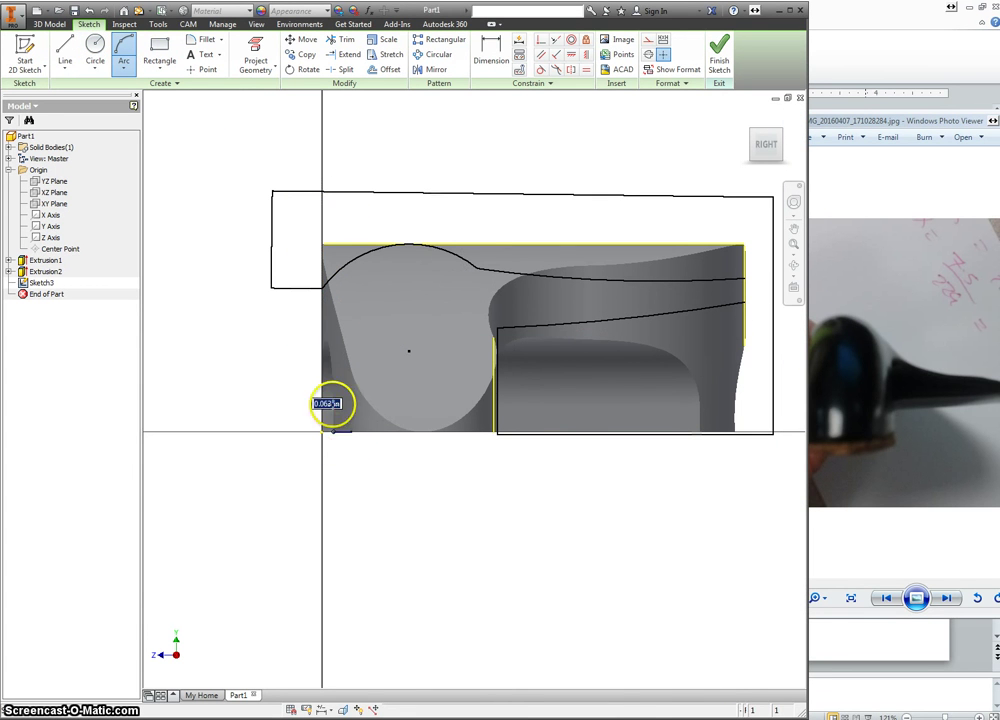
{"action": "right_click", "coordinate": [293, 385]}
{"action": "left_click", "coordinate": [326, 386]}
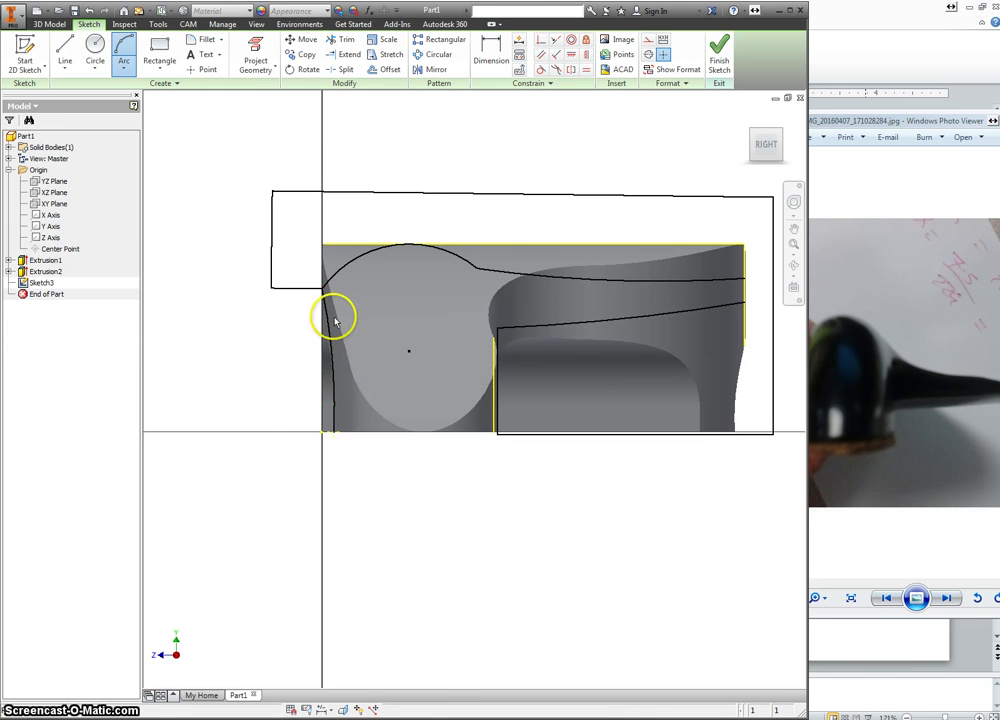
{"action": "scroll", "coordinate": [323, 286], "scroll_direction": "down", "scroll_amount": 5}
{"action": "scroll", "coordinate": [326, 297], "scroll_direction": "down", "scroll_amount": 3}
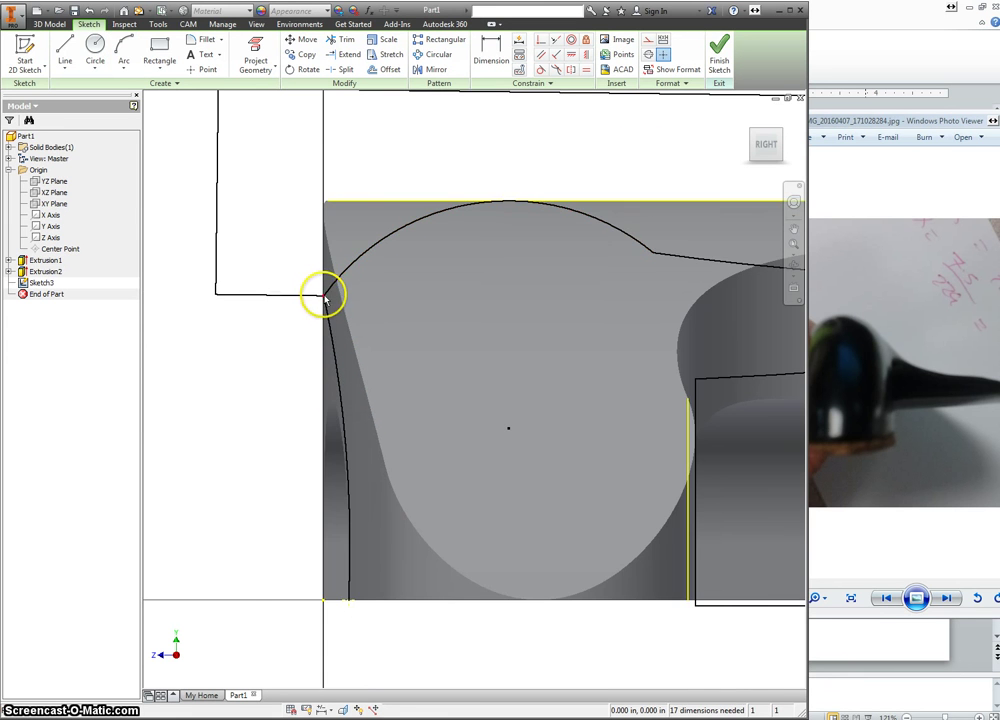
{"action": "scroll", "coordinate": [329, 323], "scroll_direction": "down", "scroll_amount": 3}
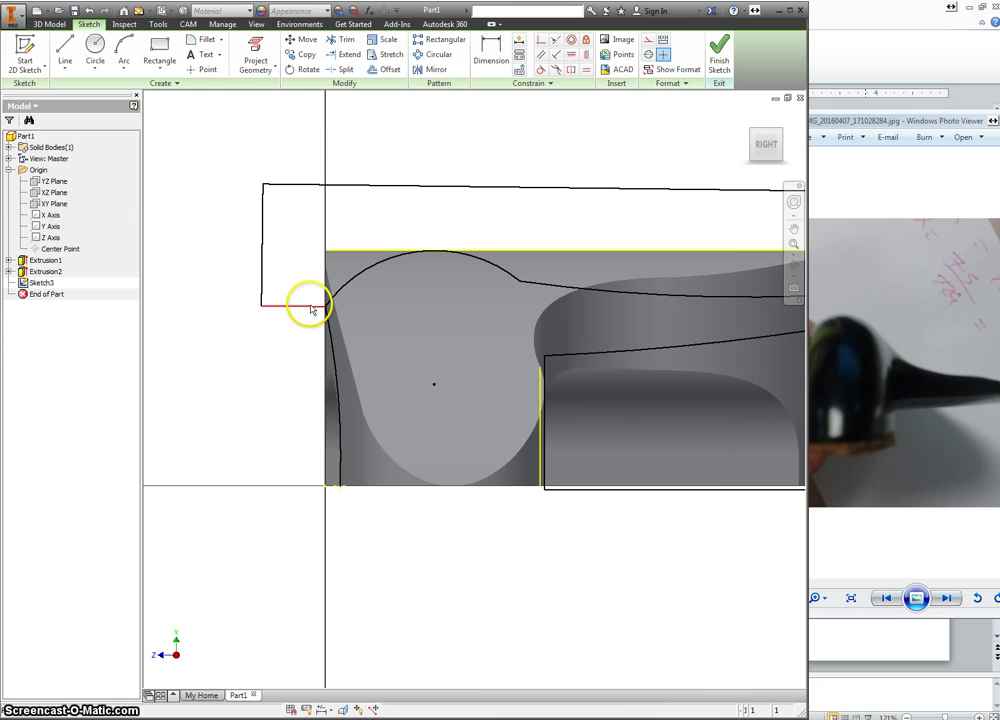
- Delete the short horizontal line beside the vertical axis and connect the outer line's lower end to the shallow arc's bottom end with a slanted line
{"action": "right_click", "coordinate": [311, 309]}
{"action": "left_click", "coordinate": [306, 266]}
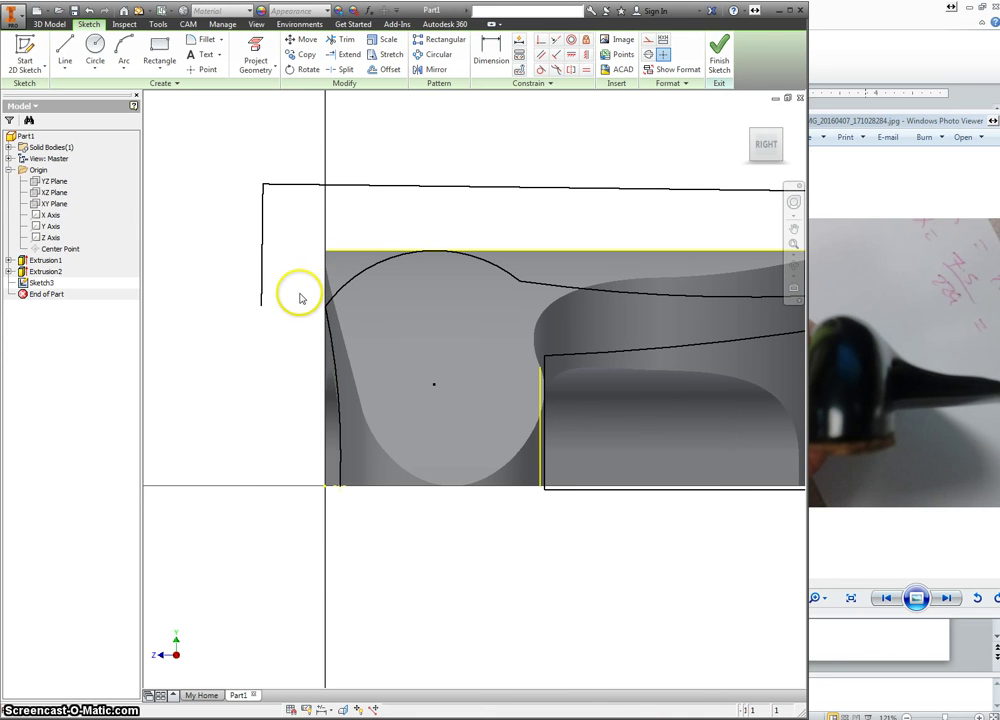
{"action": "right_click", "coordinate": [300, 297]}
{"action": "left_click", "coordinate": [296, 258]}
{"action": "left_click", "coordinate": [261, 305]}
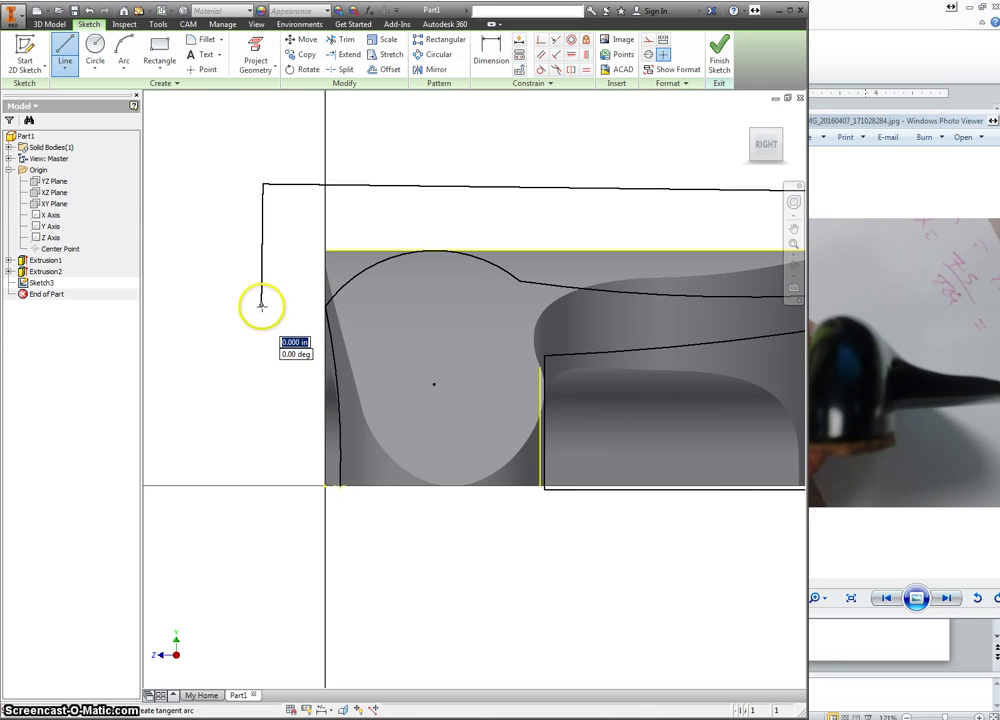
{"action": "left_click", "coordinate": [340, 486]}
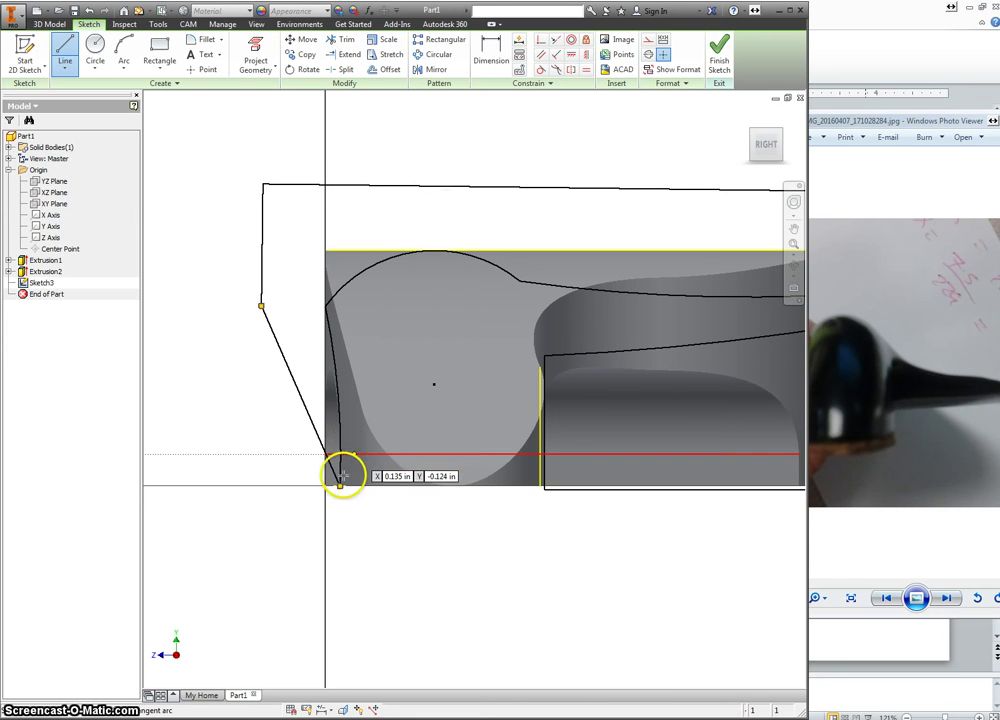
{"action": "scroll", "coordinate": [578, 234], "scroll_direction": "down", "scroll_amount": 2}
{"action": "middle_click_drag", "start_coordinate": [578, 239], "coordinate": [473, 237]}
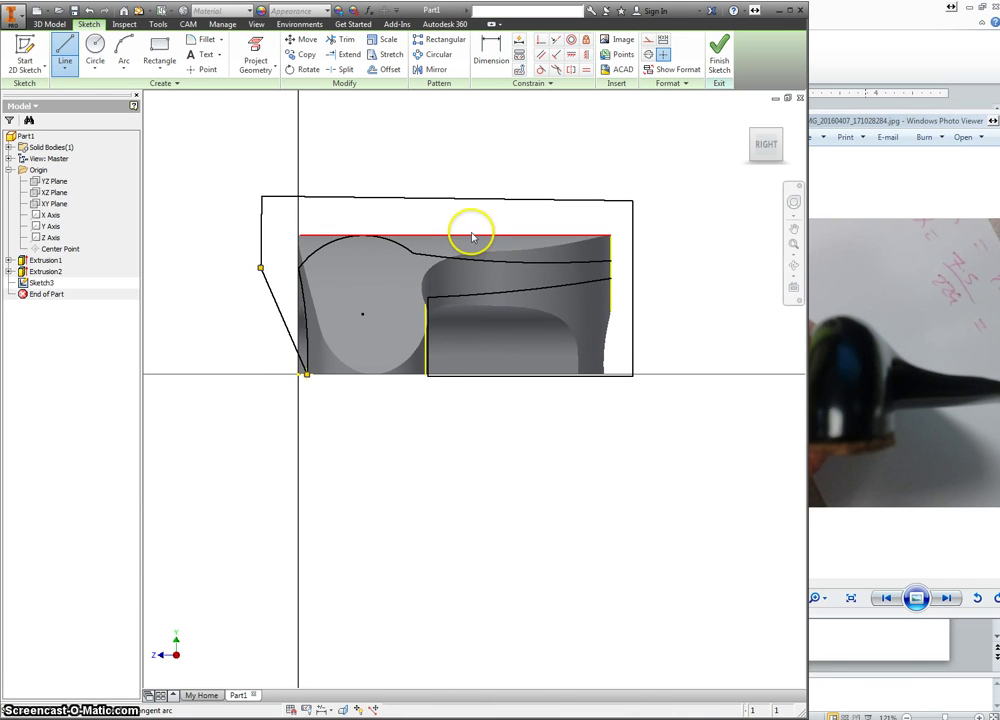
- Draw a line joining the open ends of the upper and lower curves at the body's far end
{"action": "right_click", "coordinate": [541, 423]}
{"action": "left_click", "coordinate": [520, 378]}
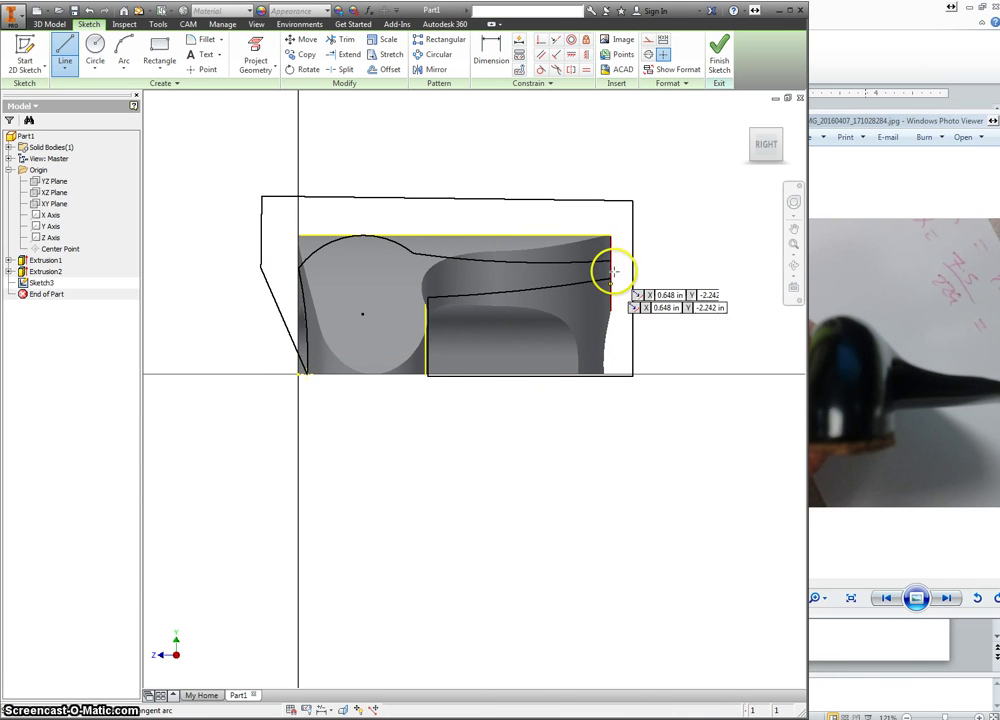
{"action": "scroll", "coordinate": [609, 268], "scroll_direction": "up", "scroll_amount": 4}
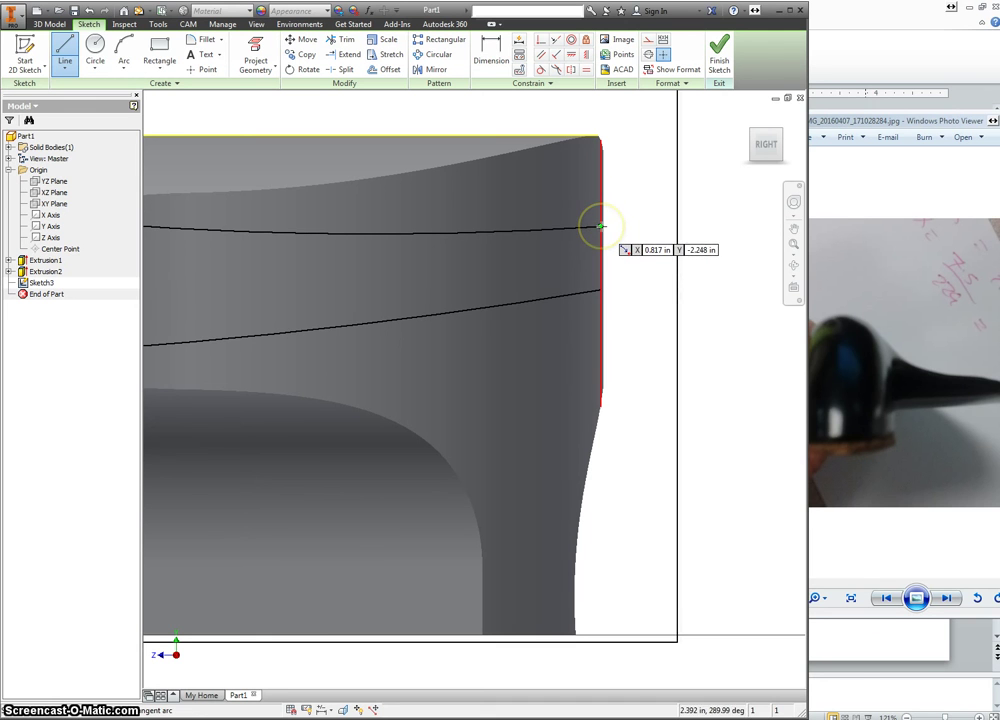
{"action": "left_click", "coordinate": [600, 226]}
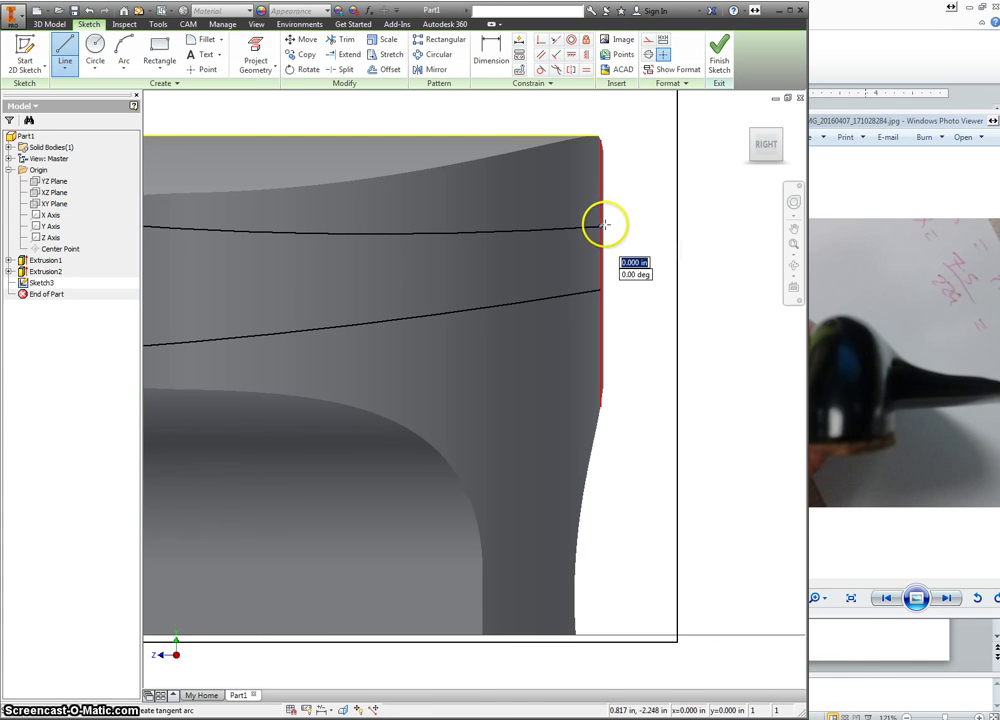
{"action": "scroll", "coordinate": [603, 225], "scroll_direction": "up", "scroll_amount": 5}
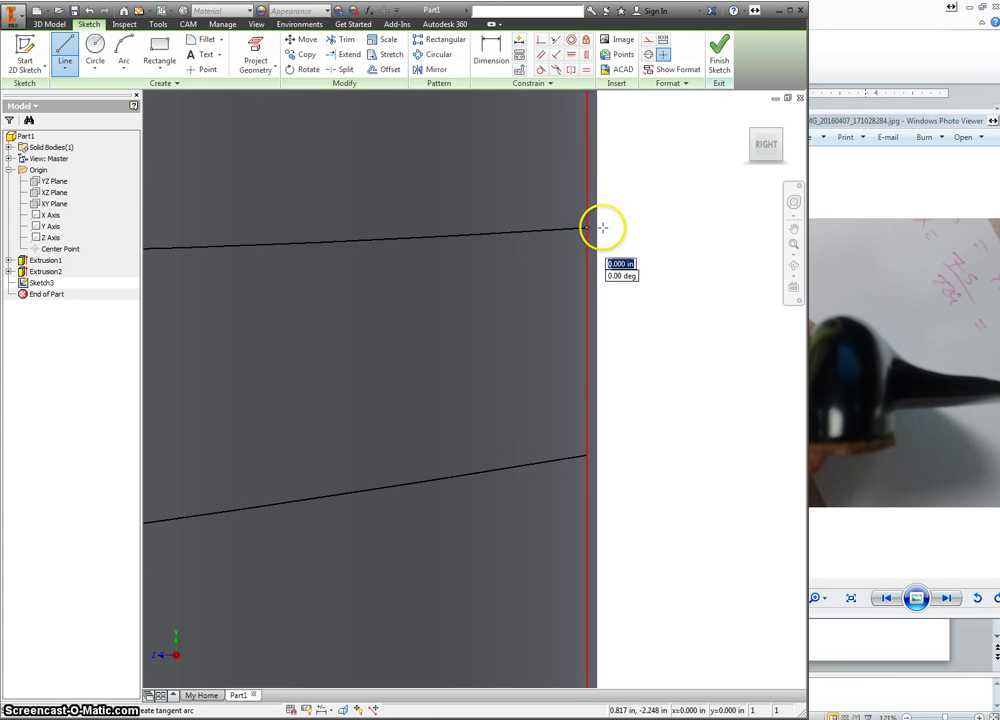
{"action": "left_click", "coordinate": [590, 455]}
- Extrude the closed profile as a cut through all, directed into the body
{"action": "key", "text": "e"}
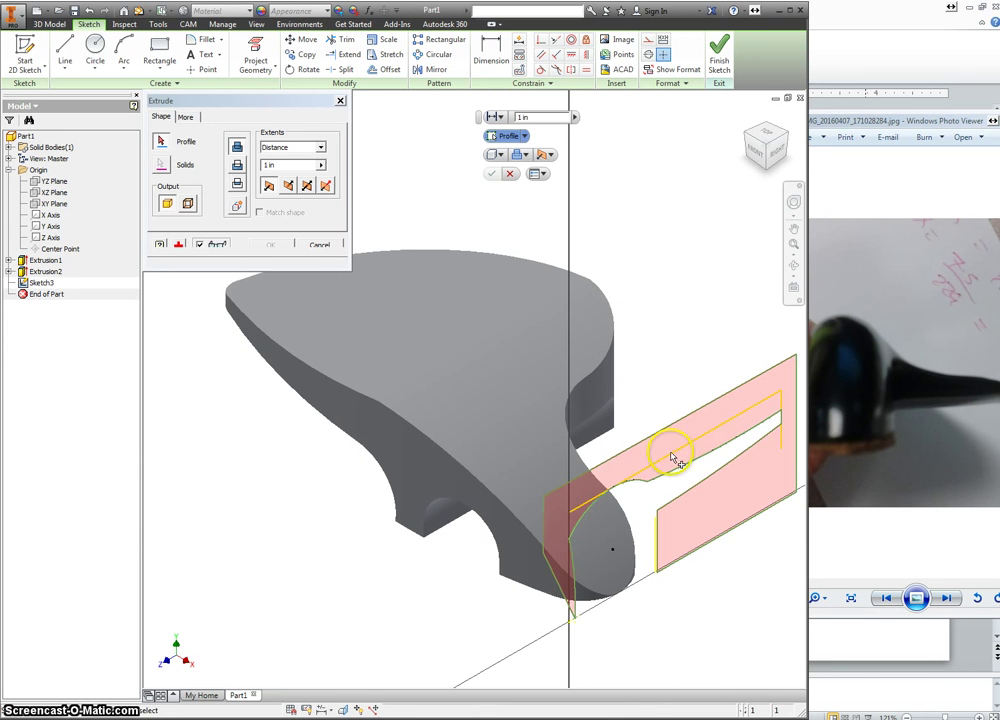
{"action": "left_click", "coordinate": [670, 455]}
{"action": "left_click", "coordinate": [239, 167]}
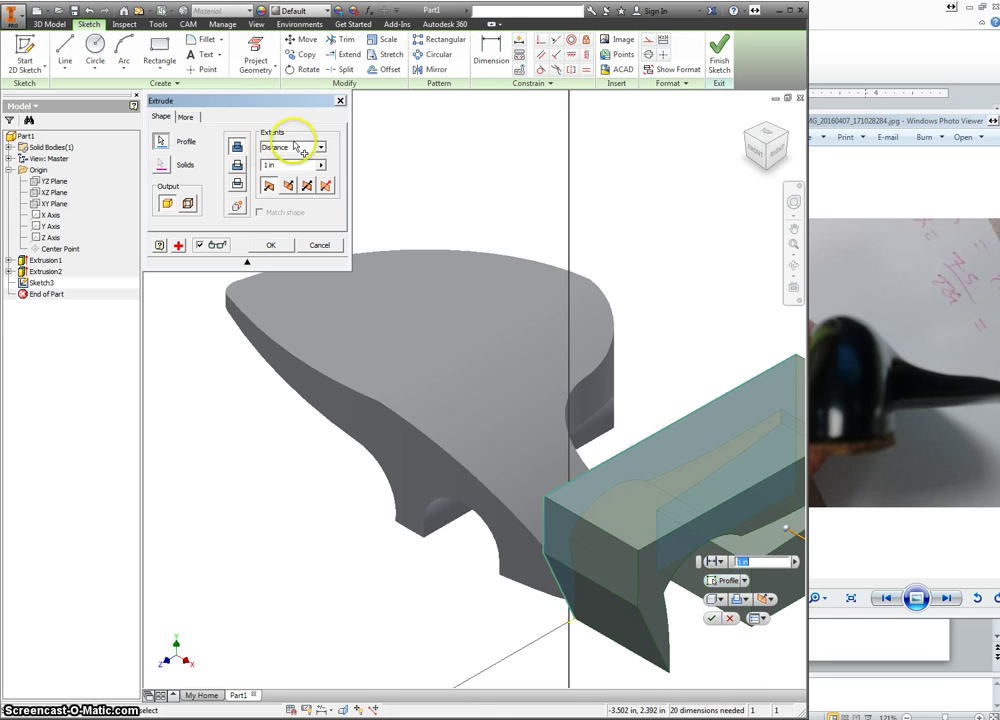
{"action": "left_click", "coordinate": [298, 148]}
{"action": "left_click", "coordinate": [291, 197]}
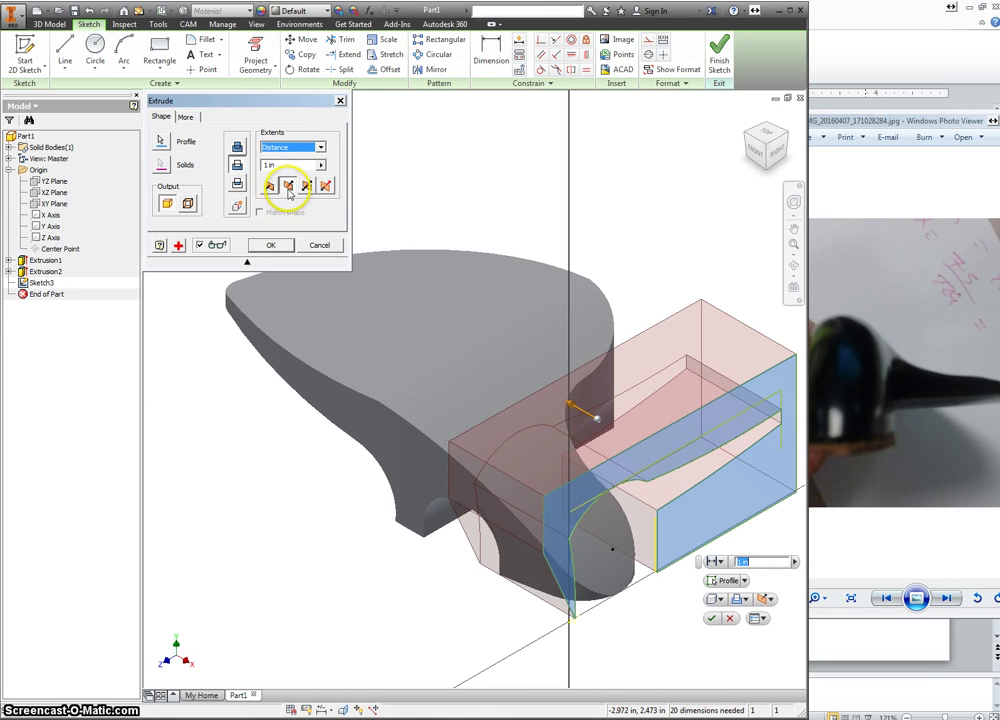
{"action": "left_click", "coordinate": [320, 147]}
{"action": "left_click", "coordinate": [318, 183]}
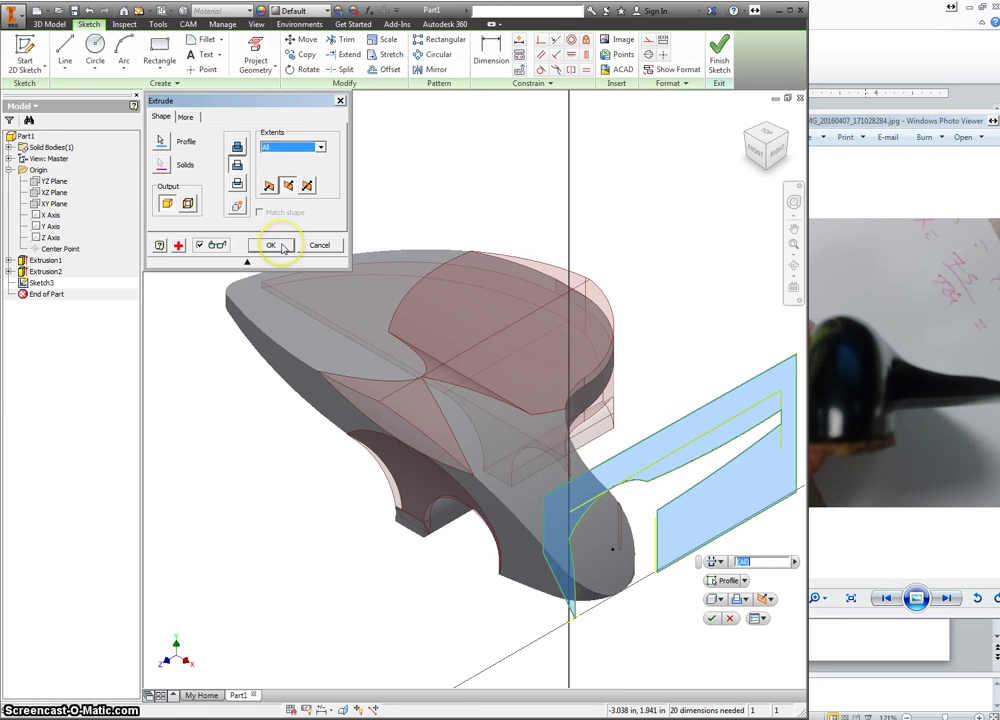
{"action": "left_click", "coordinate": [271, 245]}
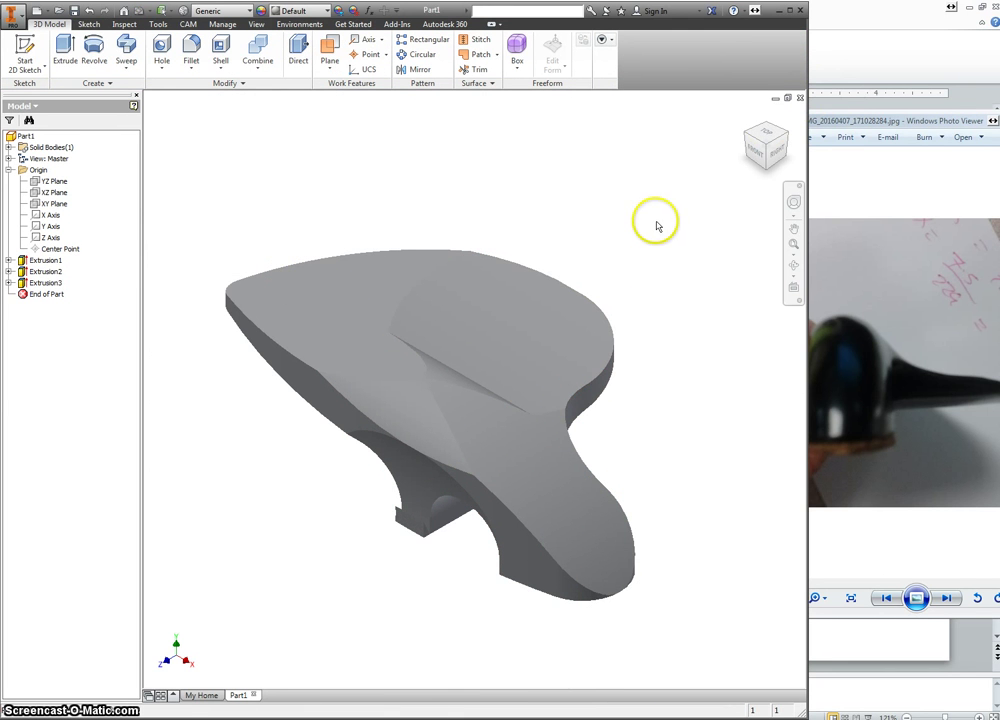
- Fillet the long straight inside edge on the body's upper surface, where the raised section meets the thin plate
{"action": "left_click", "coordinate": [752, 137]}
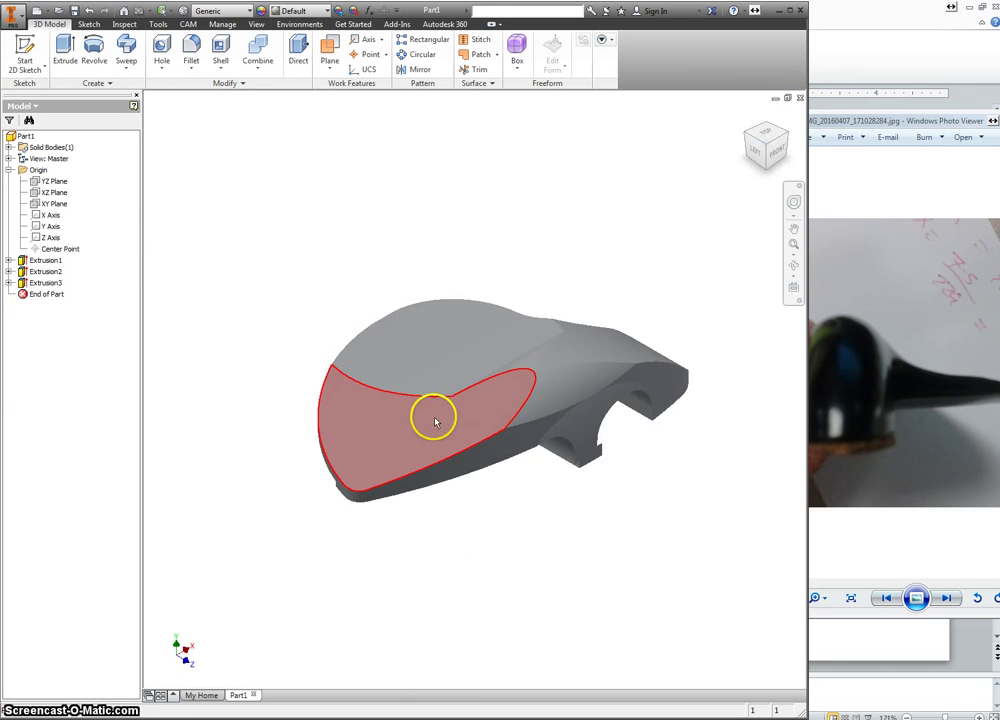
{"action": "left_click", "coordinate": [750, 139]}
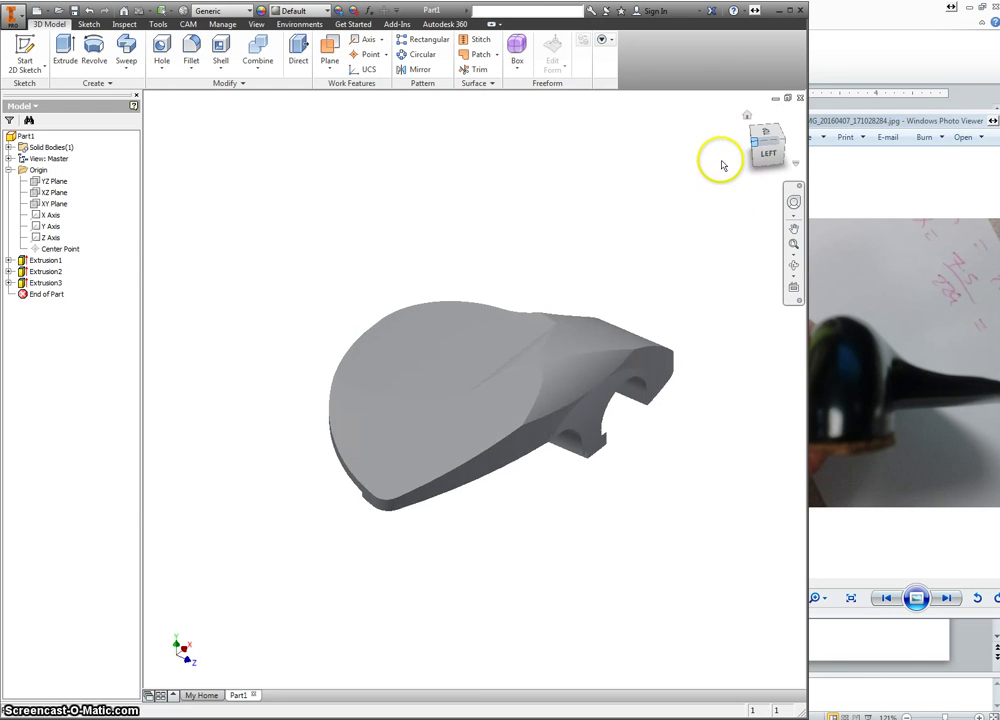
{"action": "left_click", "coordinate": [752, 128]}
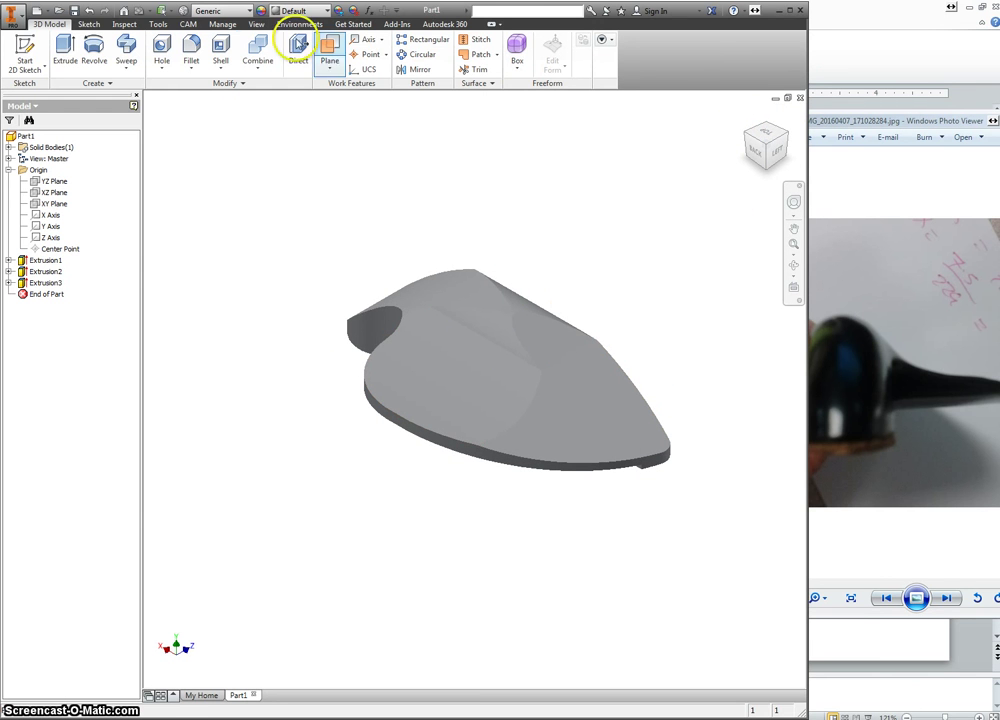
{"action": "left_click", "coordinate": [191, 46]}
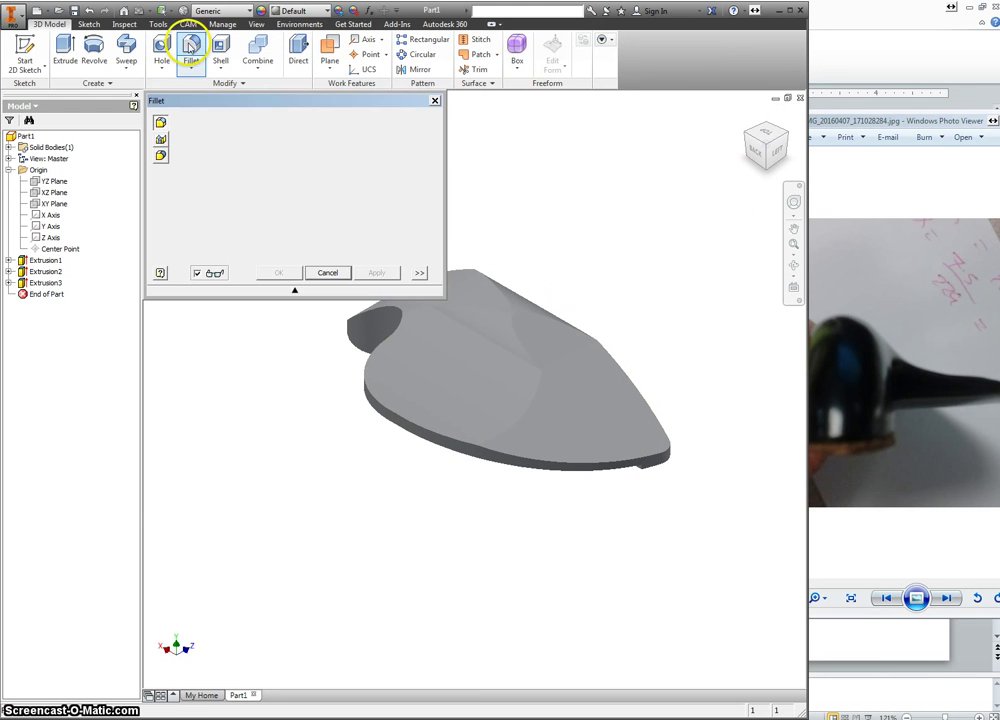
{"action": "left_click", "coordinate": [481, 340]}
{"action": "left_click", "coordinate": [264, 149]}
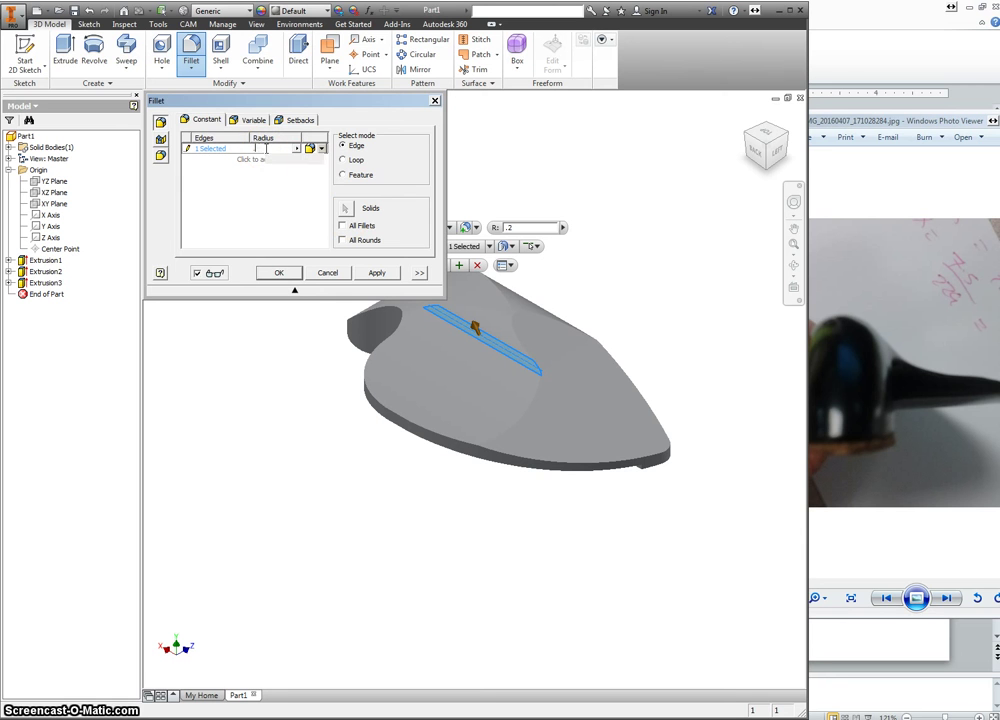
{"action": "left_click", "coordinate": [295, 274]}
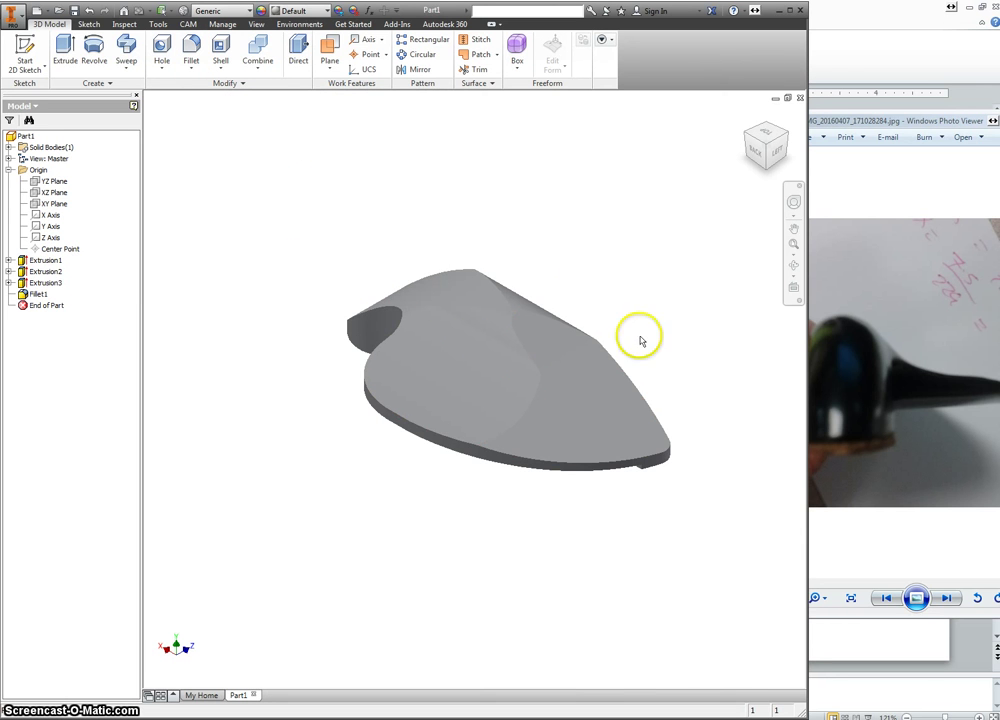
- Fillet the long straight edges on the body's underside and the adjoining curved edge at the narrow block with a radius of .3 in
{"action": "left_click", "coordinate": [768, 174]}
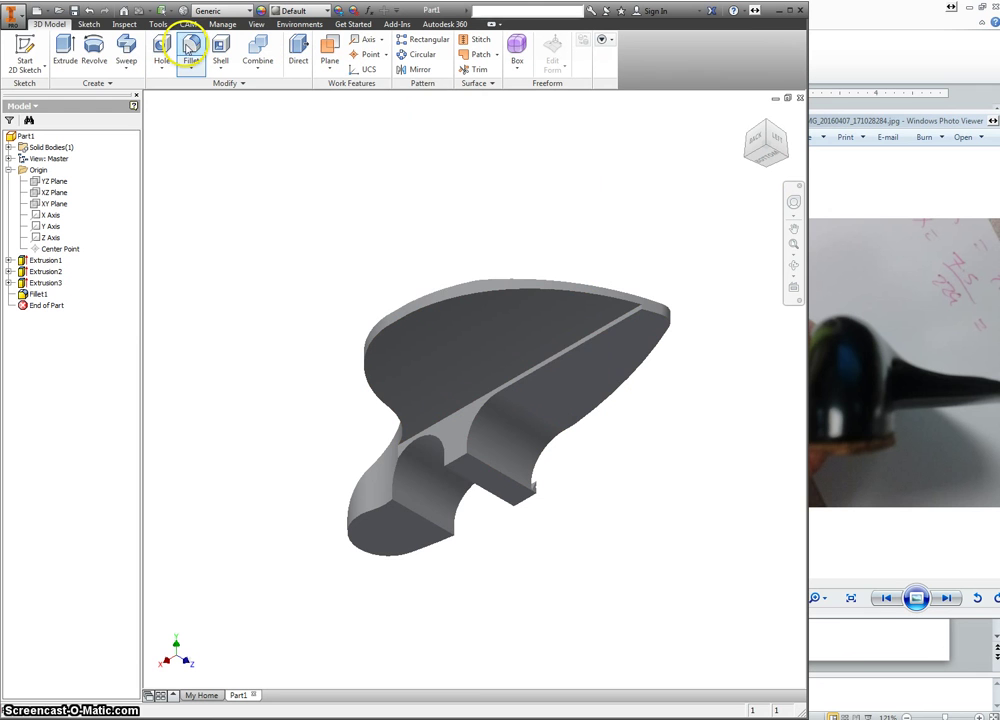
{"action": "left_click", "coordinate": [191, 48]}
{"action": "left_click", "coordinate": [556, 354]}
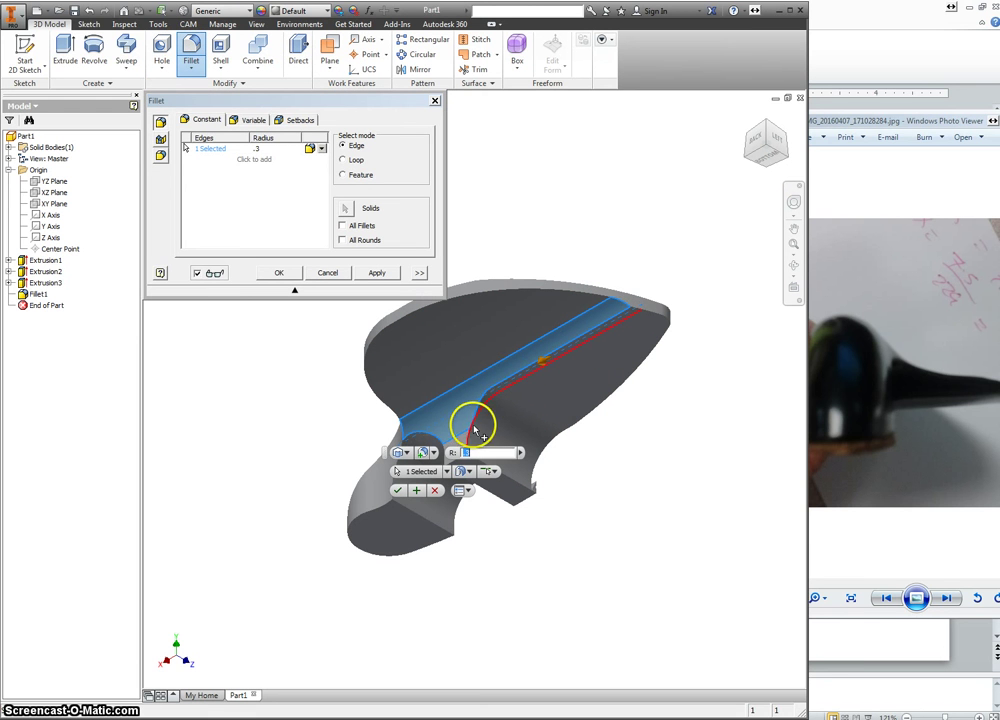
{"action": "middle_click_drag", "start_coordinate": [590, 402], "coordinate": [711, 311]}
{"action": "scroll", "coordinate": [591, 363], "scroll_direction": "down", "scroll_amount": 3}
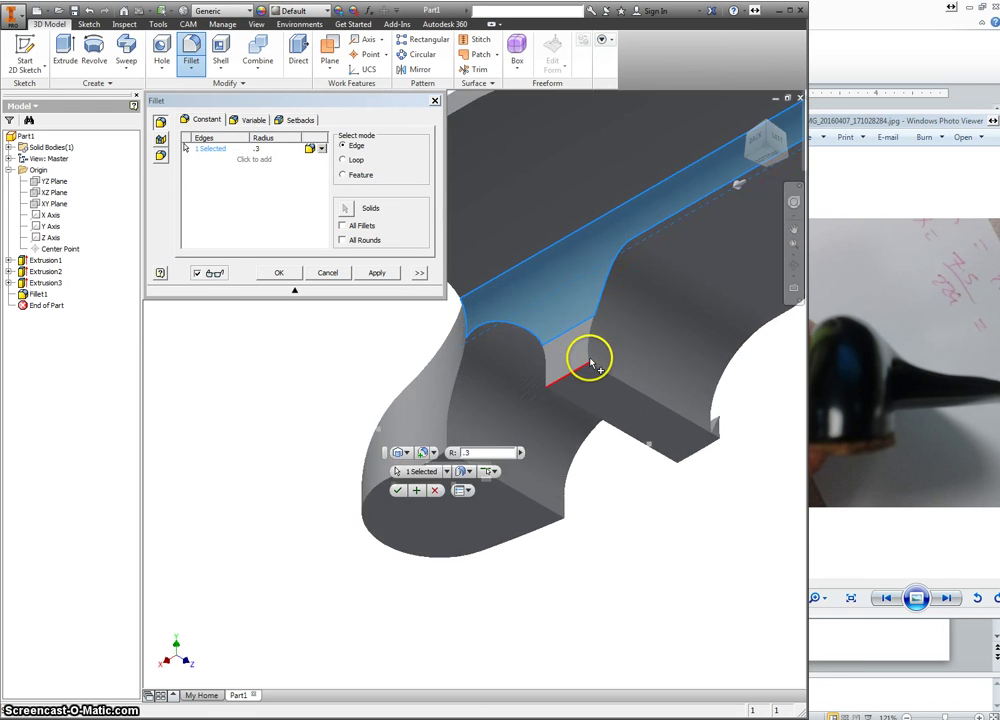
{"action": "left_click", "coordinate": [590, 354]}
{"action": "scroll", "coordinate": [628, 368], "scroll_direction": "down", "scroll_amount": 2}
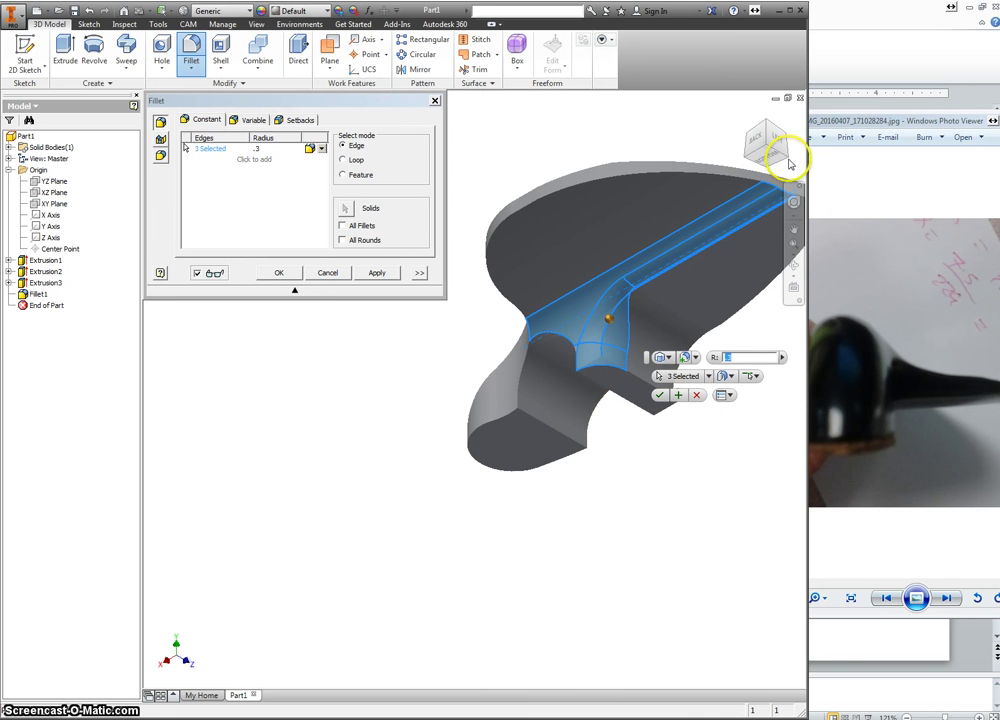
{"action": "middle_click_drag", "start_coordinate": [663, 319], "coordinate": [612, 365], "text": "shift"}
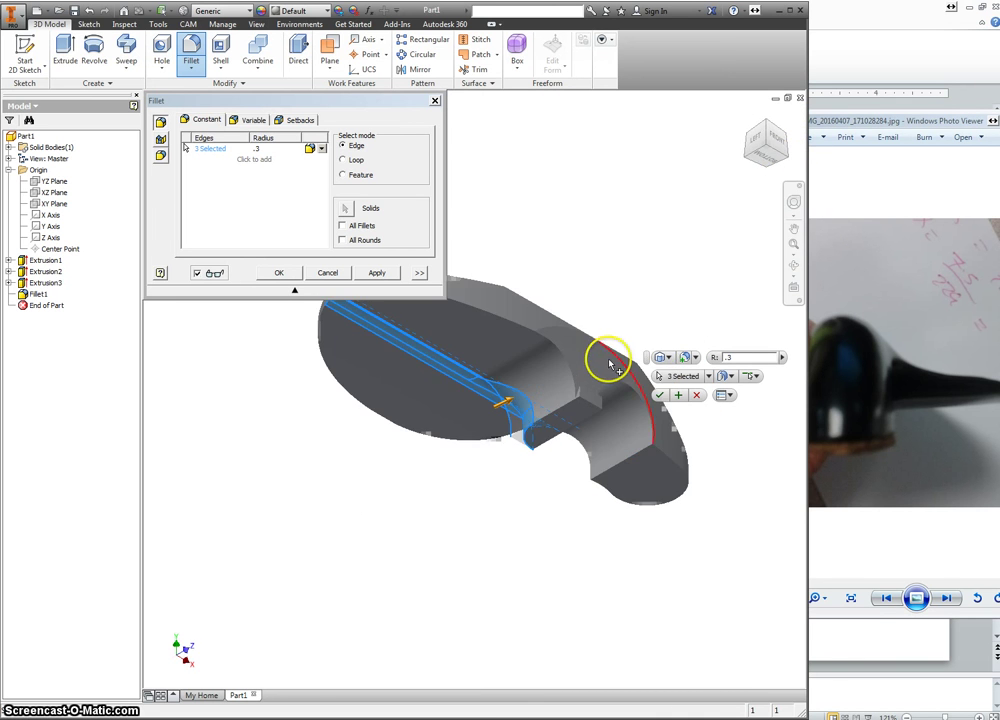
{"action": "left_click", "coordinate": [575, 388]}
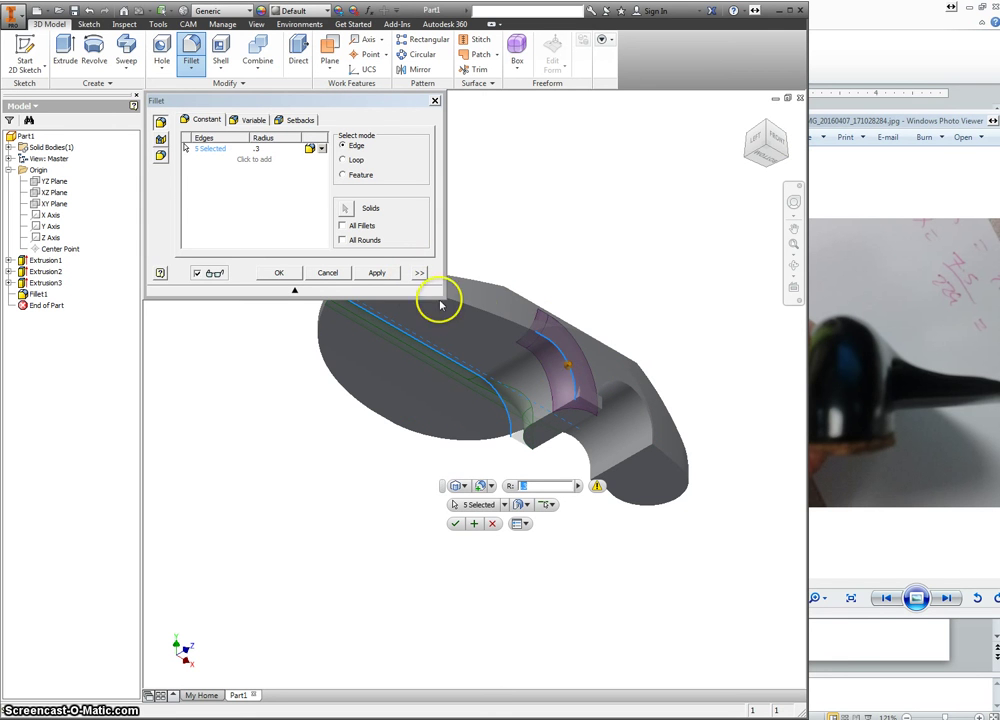
{"action": "left_click", "coordinate": [567, 362], "text": "ctrl"}
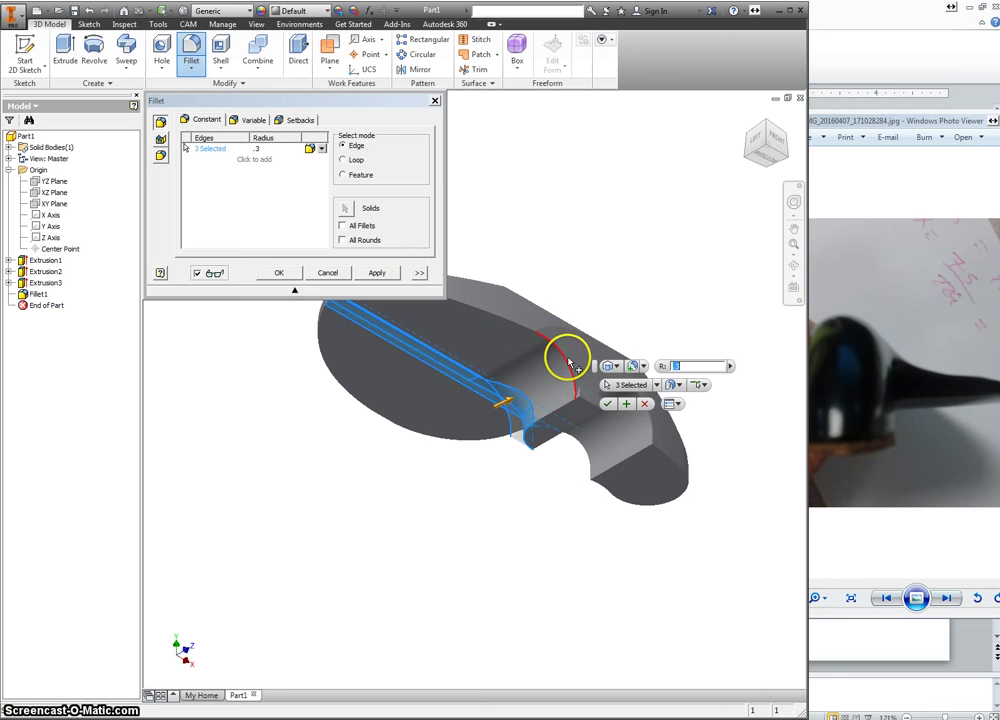
{"action": "left_click", "coordinate": [607, 404]}
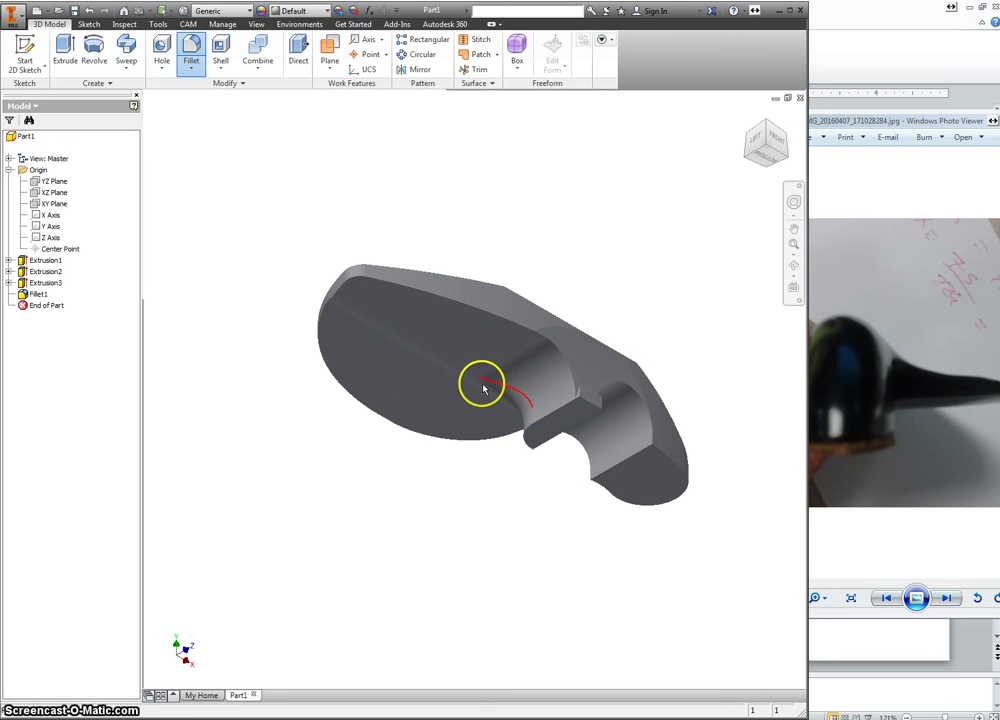
- Start a 2D sketch on the bottom face of the narrow block between the two arched cutouts
{"action": "scroll", "coordinate": [590, 399], "scroll_direction": "down", "scroll_amount": 2}
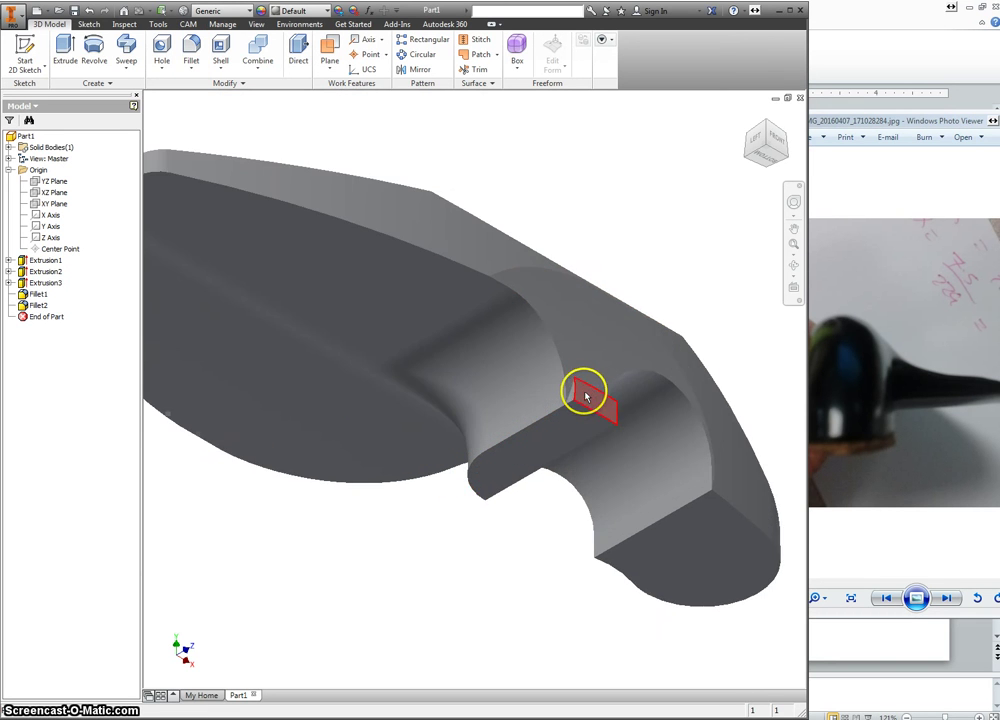
{"action": "scroll", "coordinate": [571, 407], "scroll_direction": "down", "scroll_amount": 2}
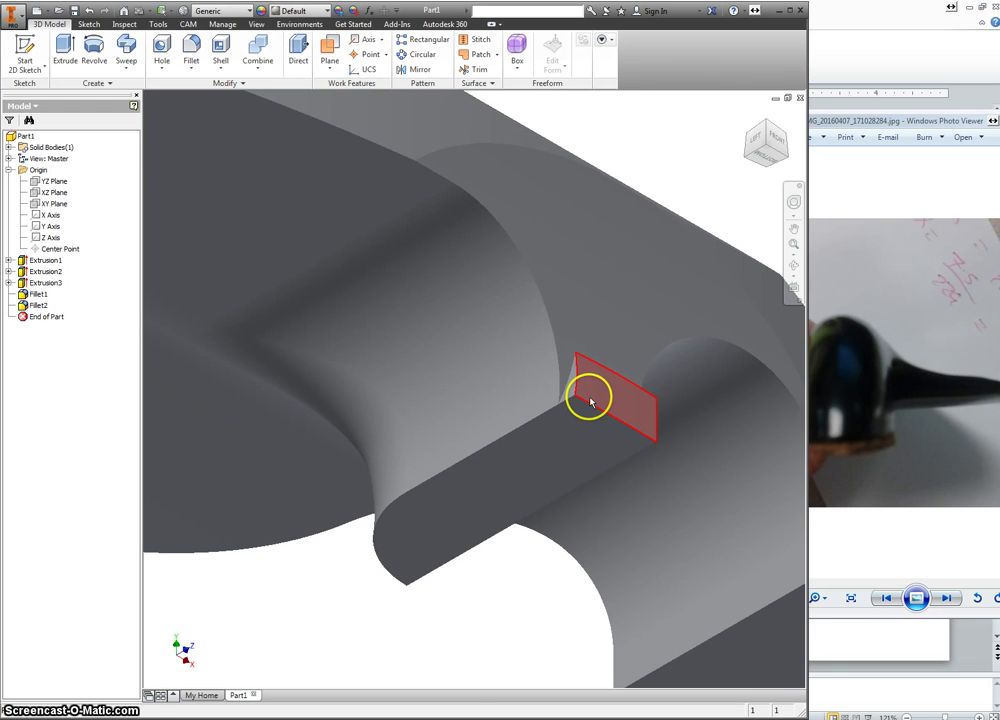
{"action": "scroll", "coordinate": [590, 401], "scroll_direction": "down", "scroll_amount": 3}
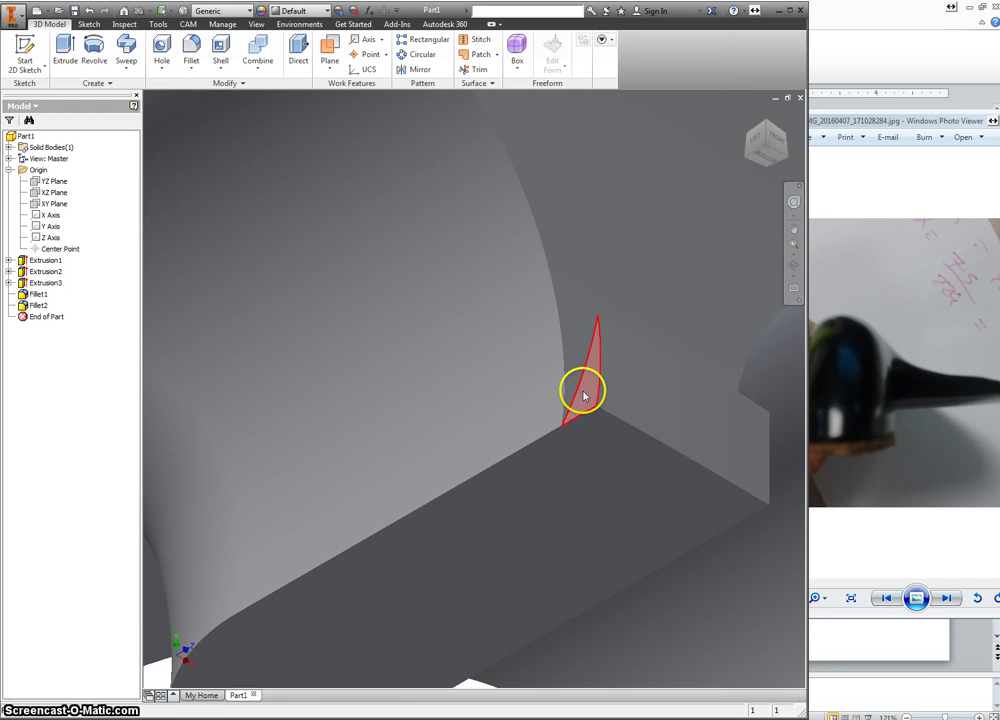
{"action": "right_click", "coordinate": [586, 398]}
{"action": "left_click", "coordinate": [596, 429]}
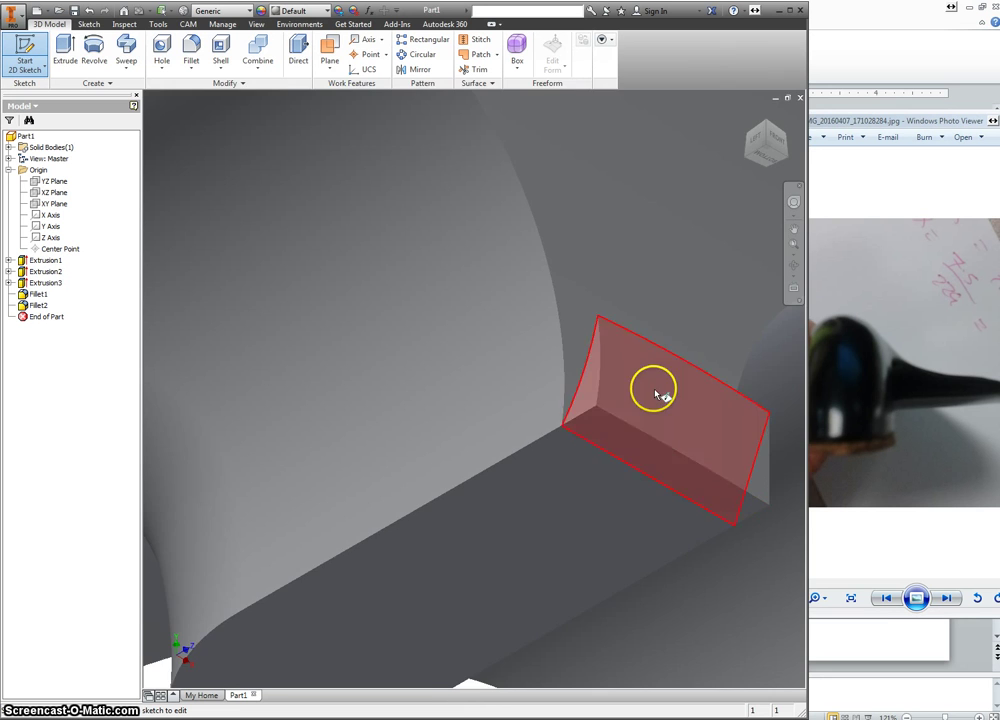
{"action": "scroll", "coordinate": [660, 397], "scroll_direction": "down", "scroll_amount": 5}
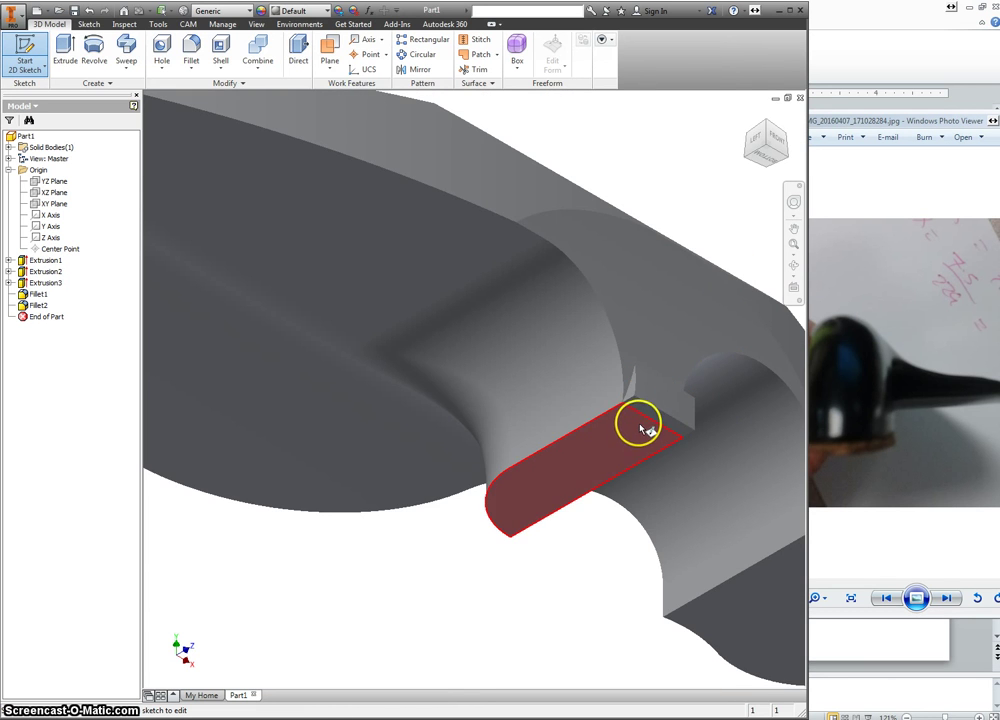
{"action": "left_click", "coordinate": [640, 428]}
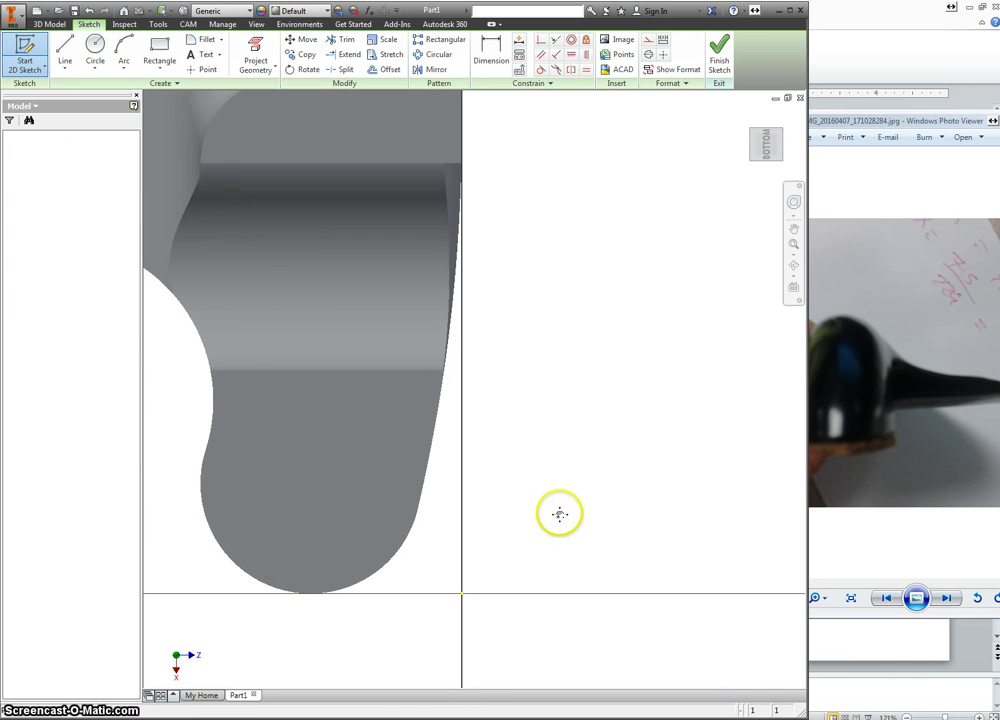
- Project the narrow block's outer bottom edge and sketch a two-point rectangle from that edge outward past the leftover sliver, spanning the block's width
{"action": "scroll", "coordinate": [419, 261], "scroll_direction": "up", "scroll_amount": 5}
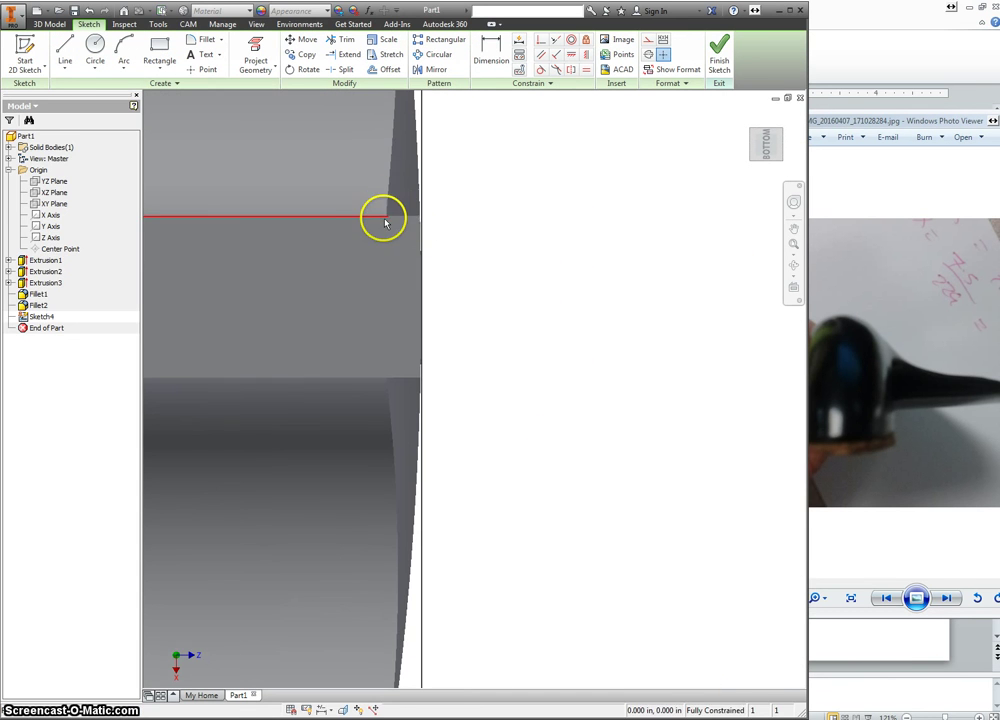
{"action": "right_click", "coordinate": [514, 225]}
{"action": "left_click", "coordinate": [570, 239]}
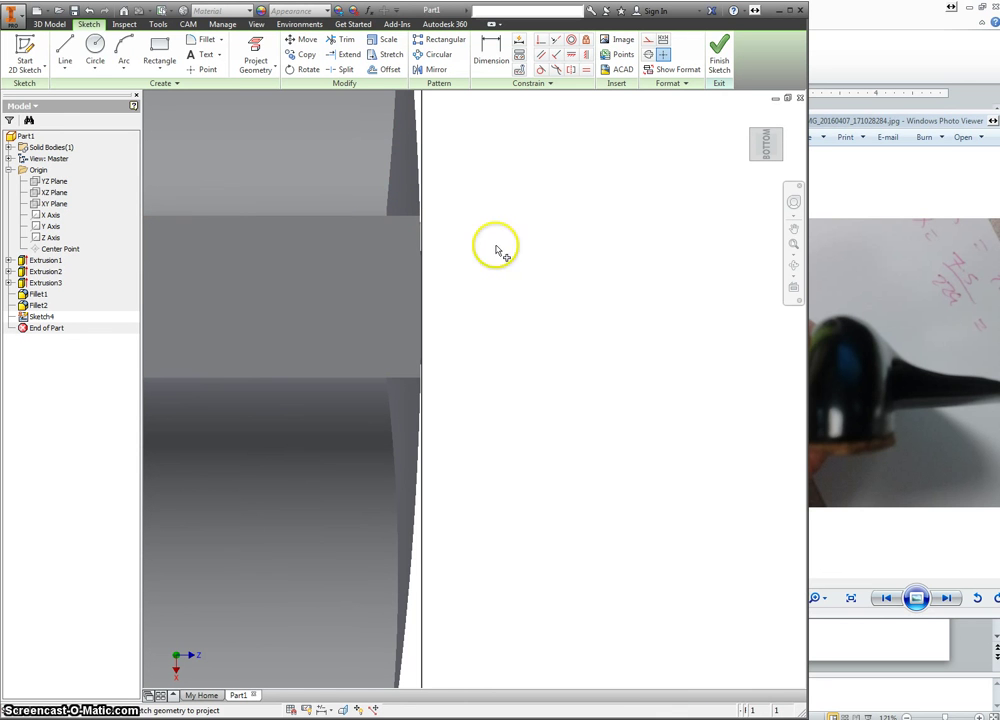
{"action": "left_click", "coordinate": [391, 268]}
{"action": "right_click", "coordinate": [482, 218]}
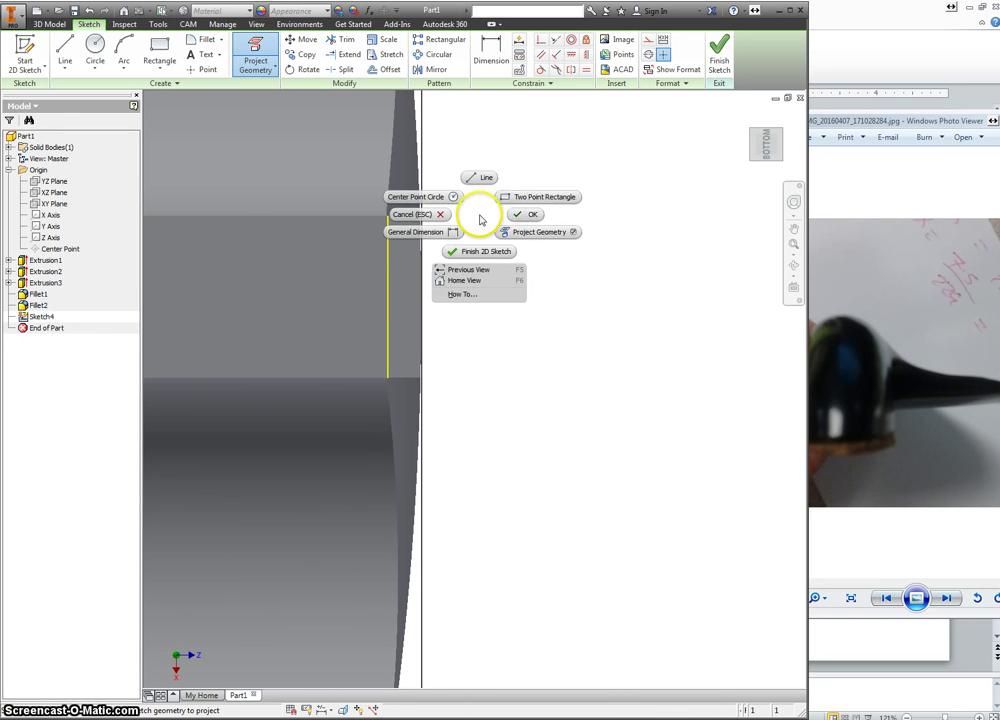
{"action": "left_click", "coordinate": [512, 195]}
{"action": "left_click", "coordinate": [388, 216]}
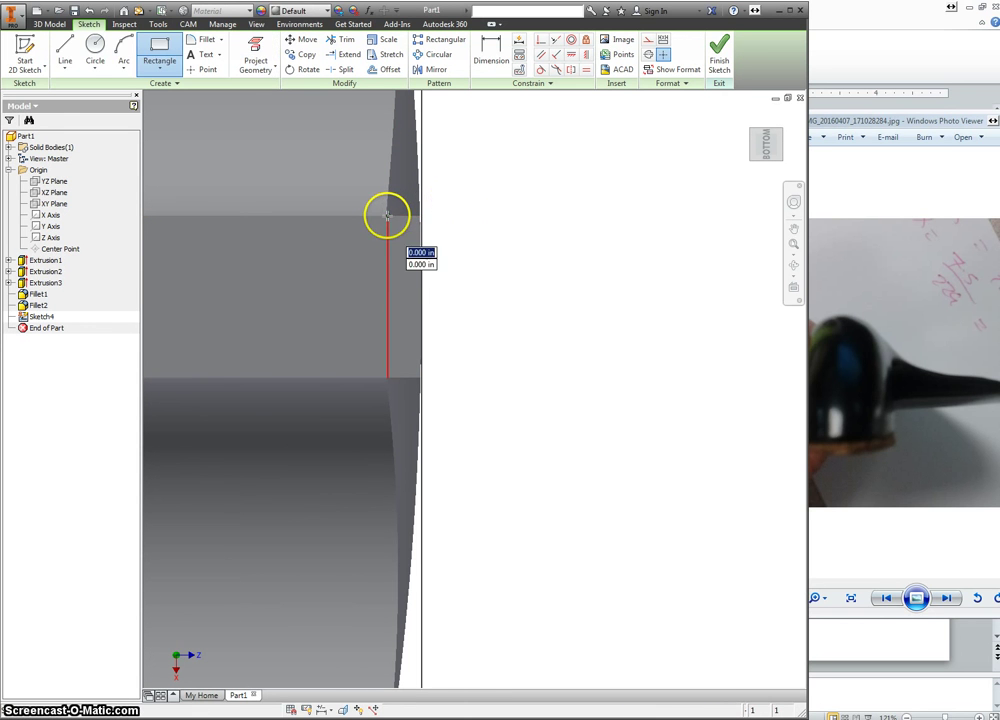
{"action": "left_click", "coordinate": [467, 378]}
- Extrude the rectangle as a cut .2 in into the body to remove the sliver beside the narrow block
{"action": "key", "text": "e"}
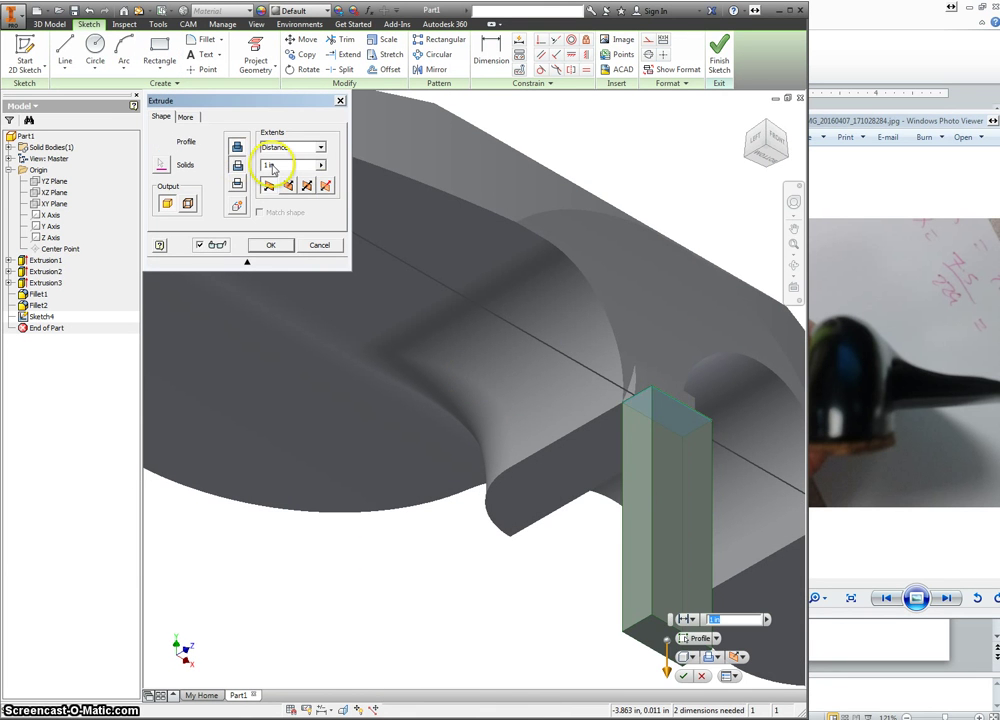
{"action": "left_click", "coordinate": [246, 166]}
{"action": "scroll", "coordinate": [667, 297], "scroll_direction": "up", "scroll_amount": 3}
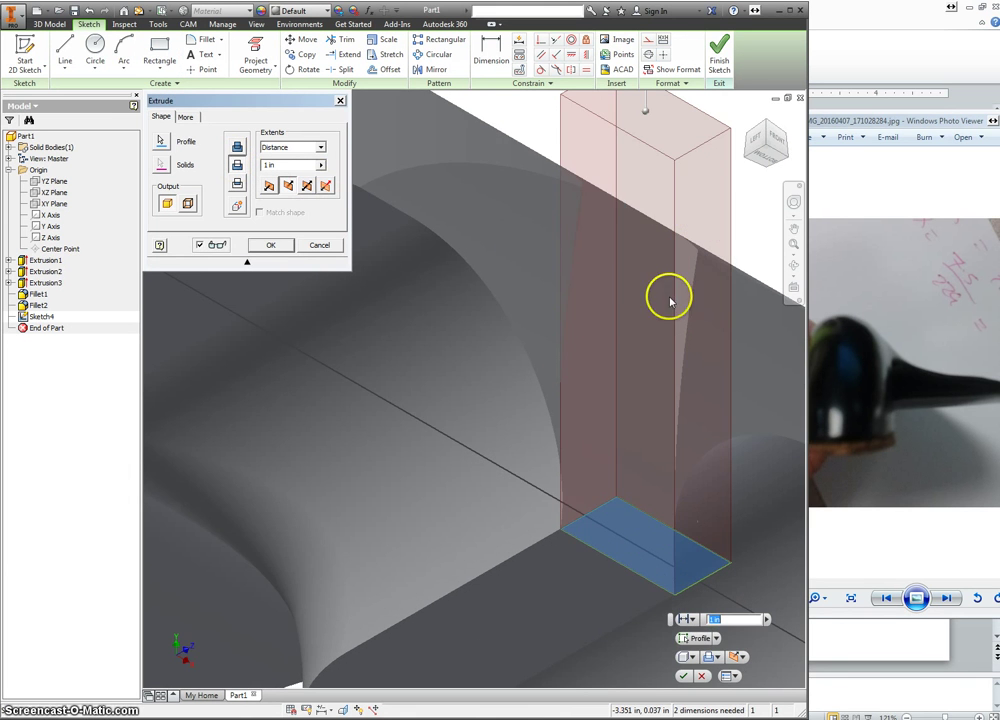
{"action": "left_click", "coordinate": [768, 144]}
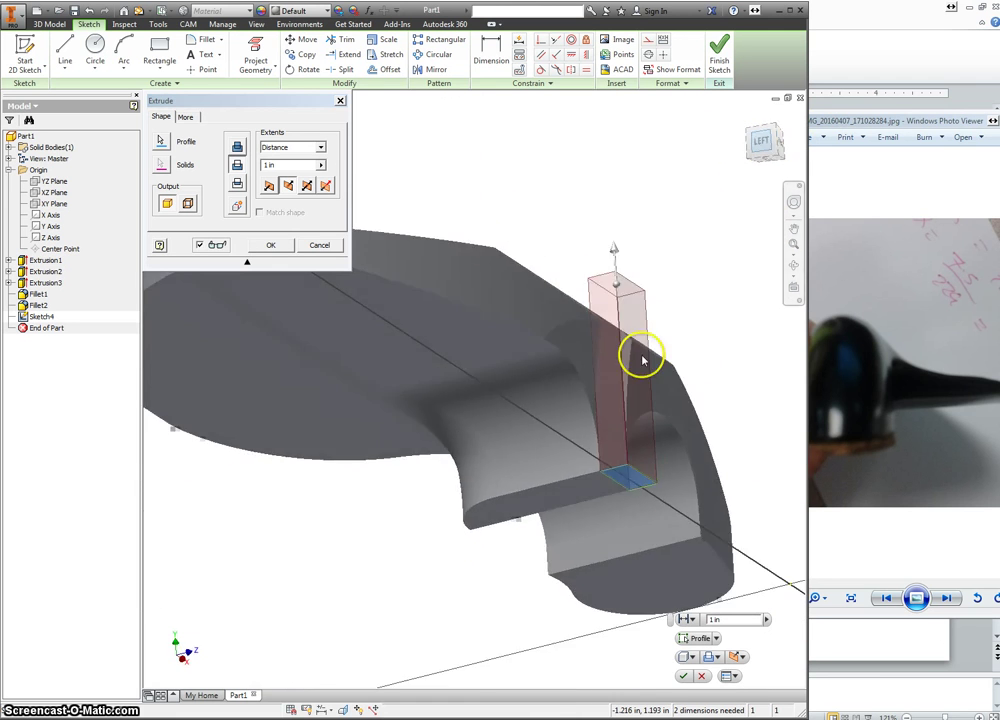
{"action": "scroll", "coordinate": [584, 440], "scroll_direction": "up", "scroll_amount": 2}
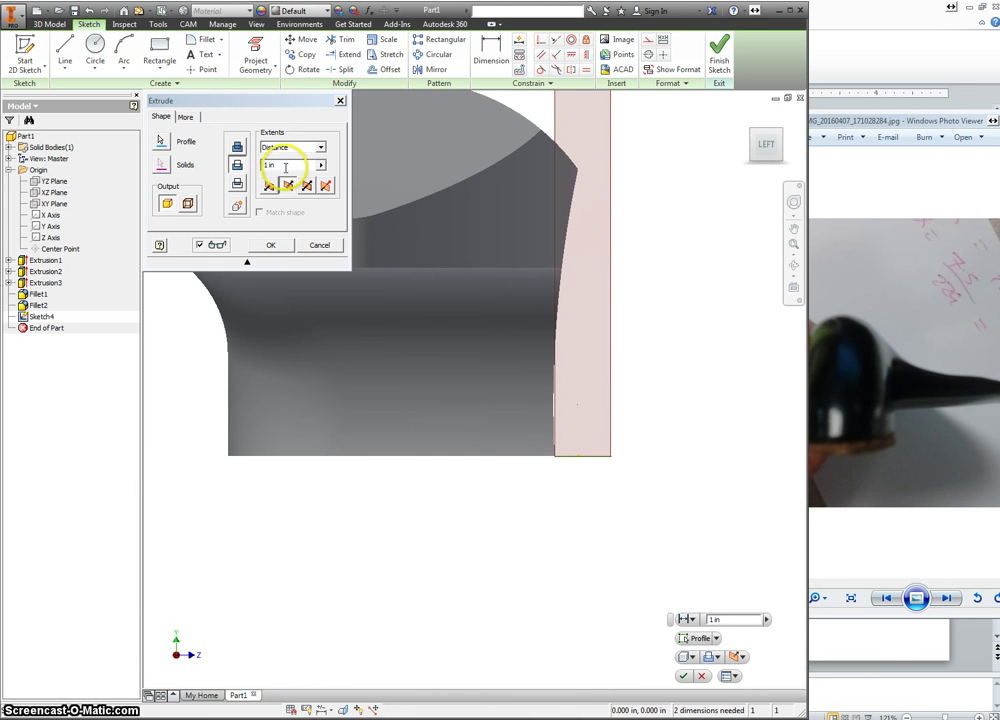
{"action": "left_click_drag", "start_coordinate": [304, 165], "coordinate": [208, 170]}
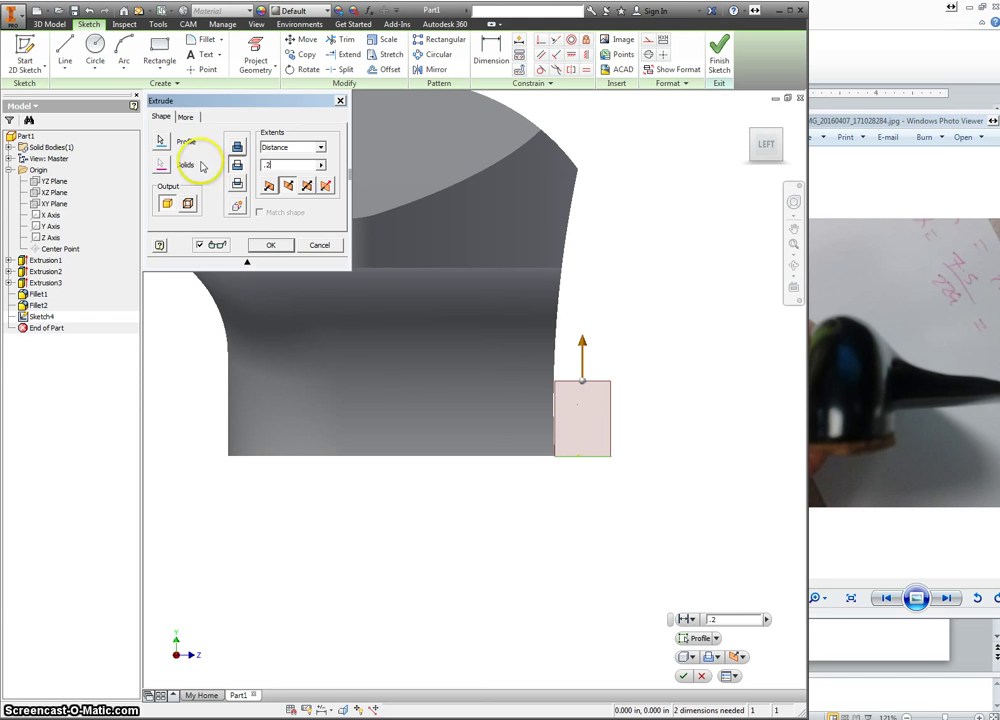
{"action": "left_click", "coordinate": [270, 246]}
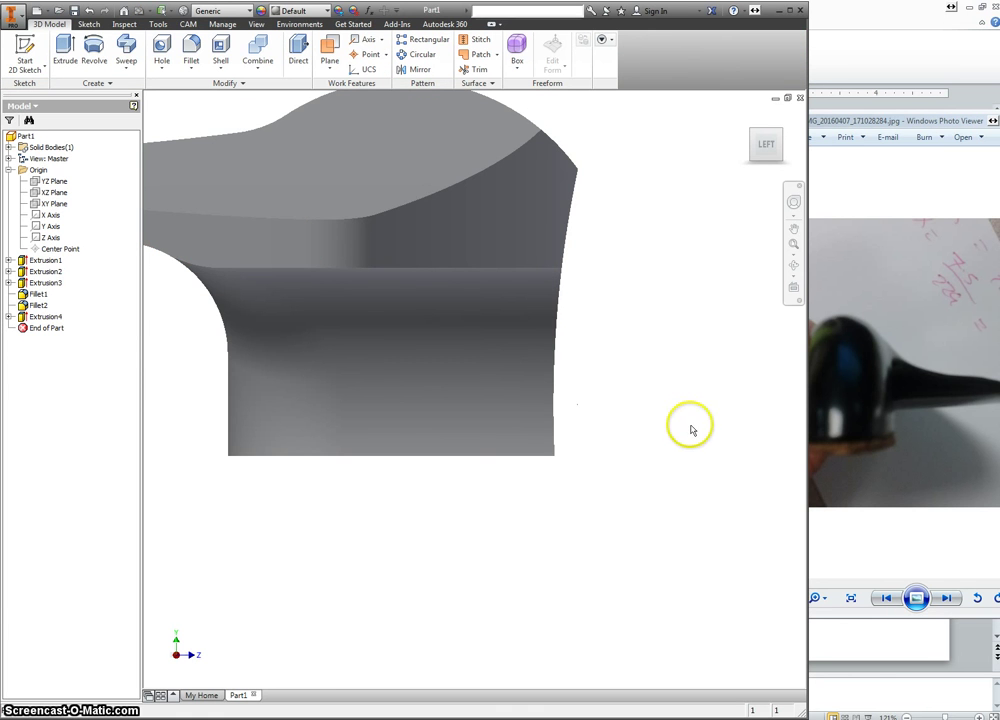
- Apply a .05 in radius fillet to the curved edge between the plate's upper face and the adjoining concave side face
{"action": "left_click", "coordinate": [770, 133]}
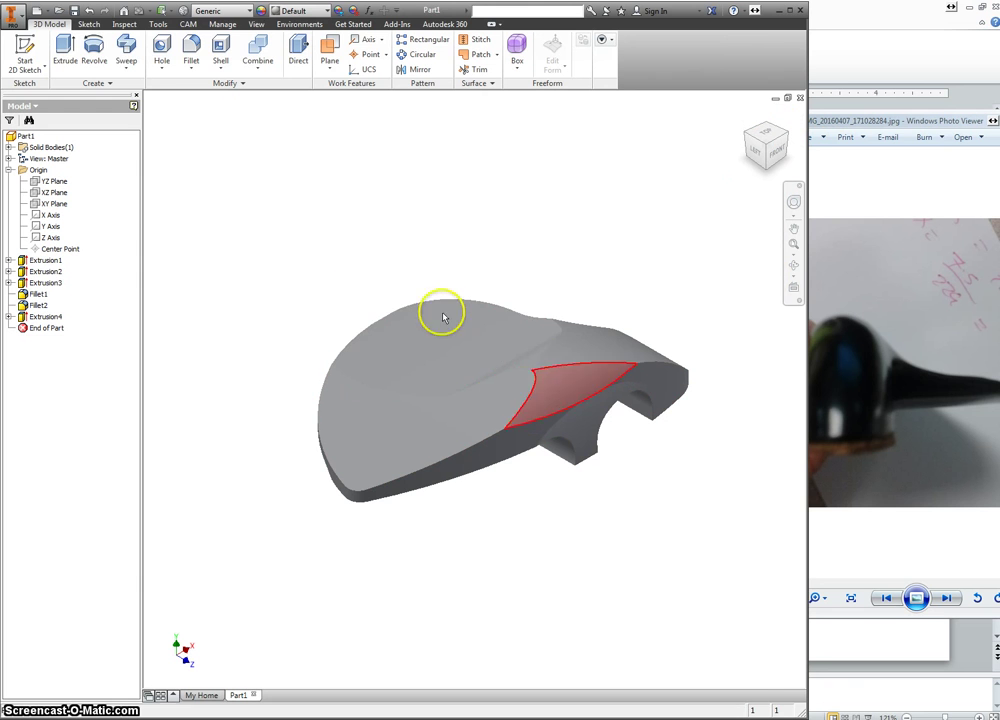
{"action": "left_click", "coordinate": [192, 46]}
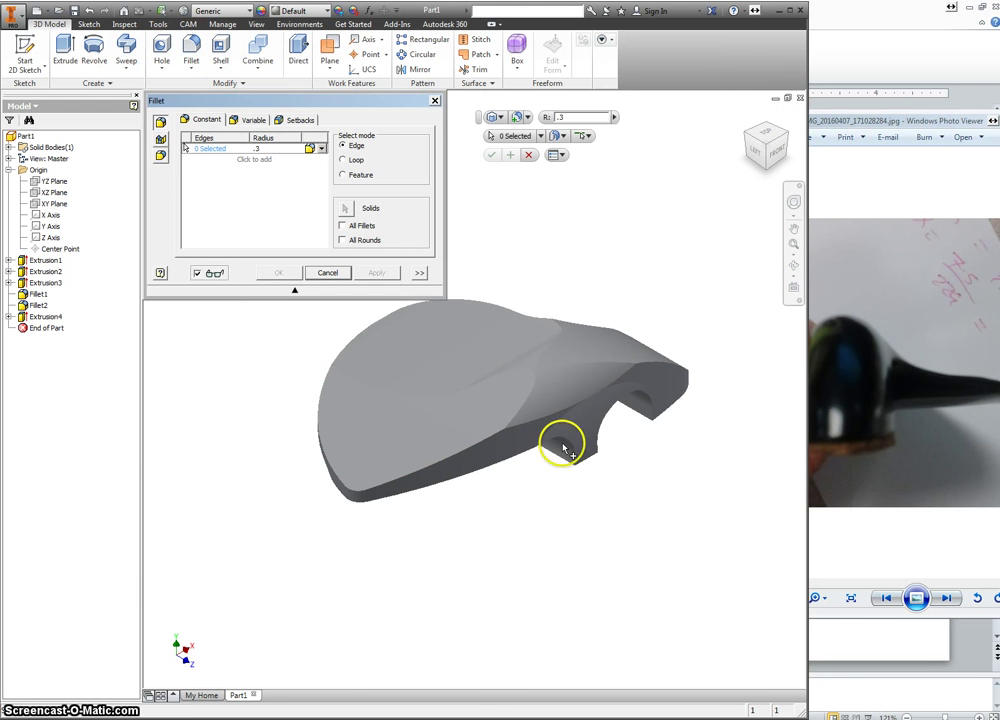
{"action": "left_click", "coordinate": [527, 405]}
{"action": "left_click", "coordinate": [265, 149]}
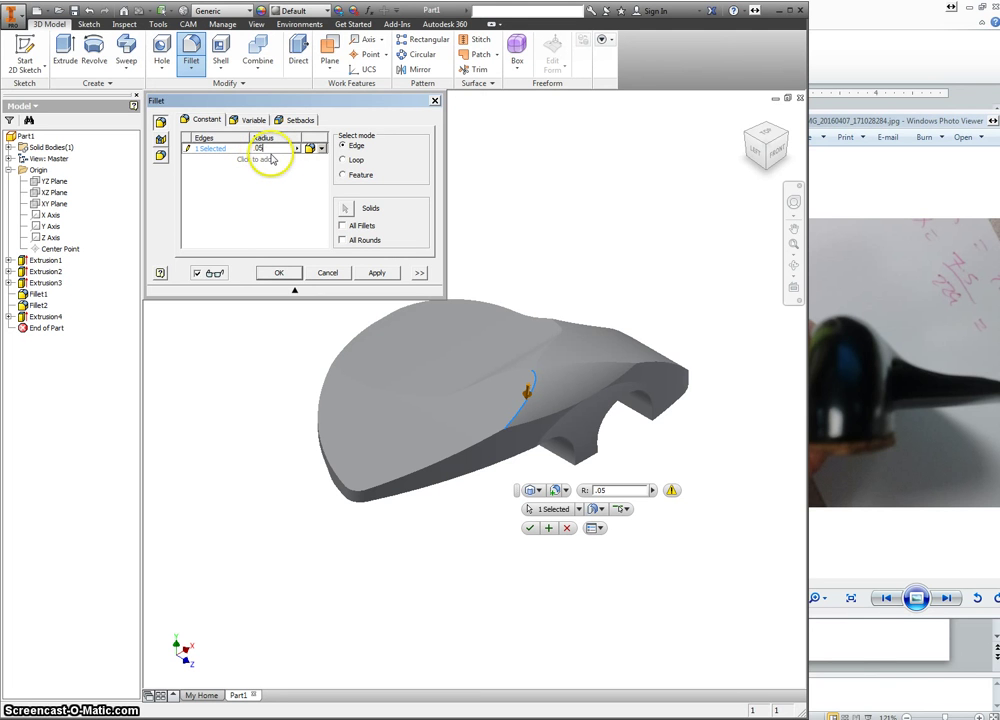
{"action": "left_click", "coordinate": [280, 273]}
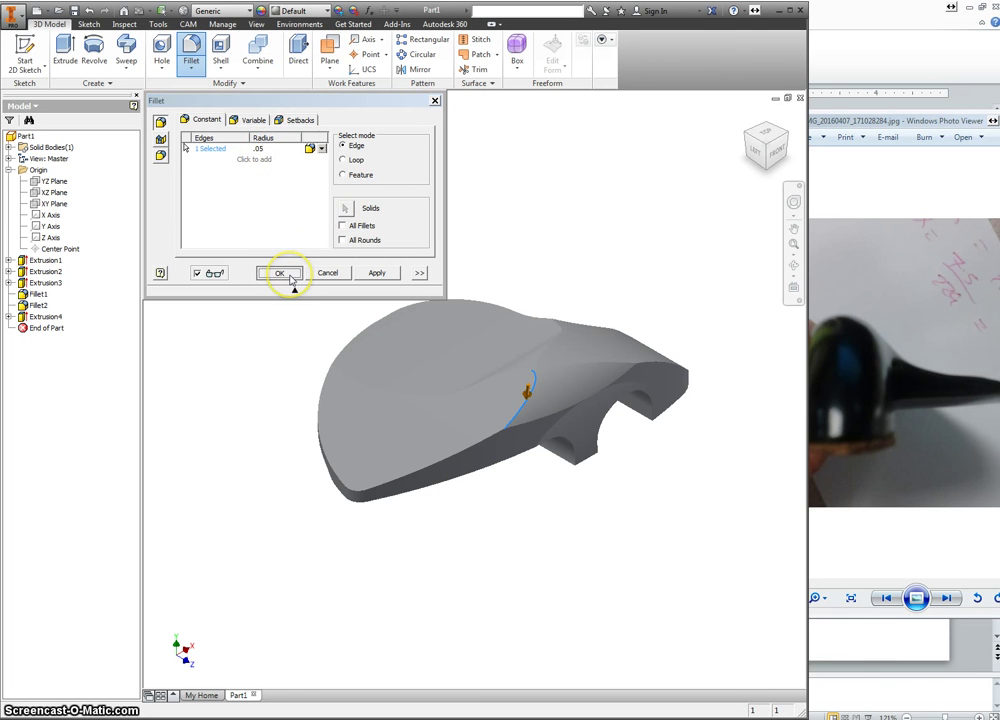